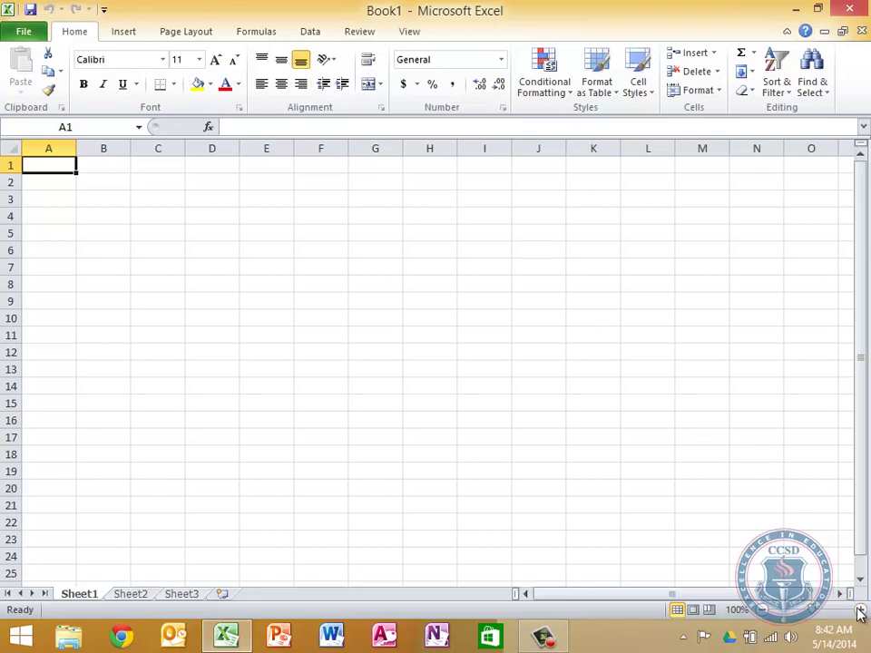
# - Enter the title "Problem 8.1B" in cell A1
pyautogui.click(861, 611)
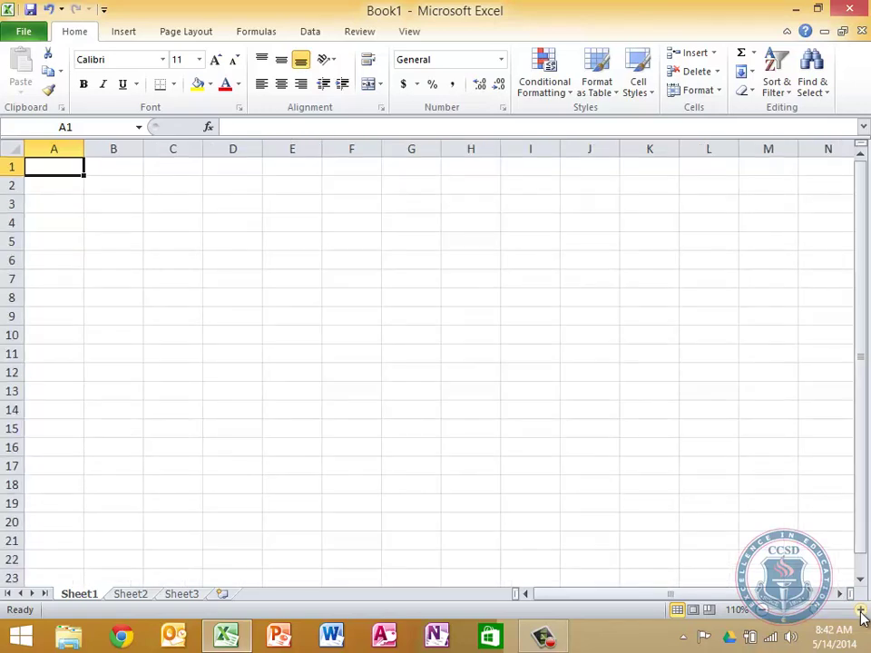
pyautogui.click(860, 611)
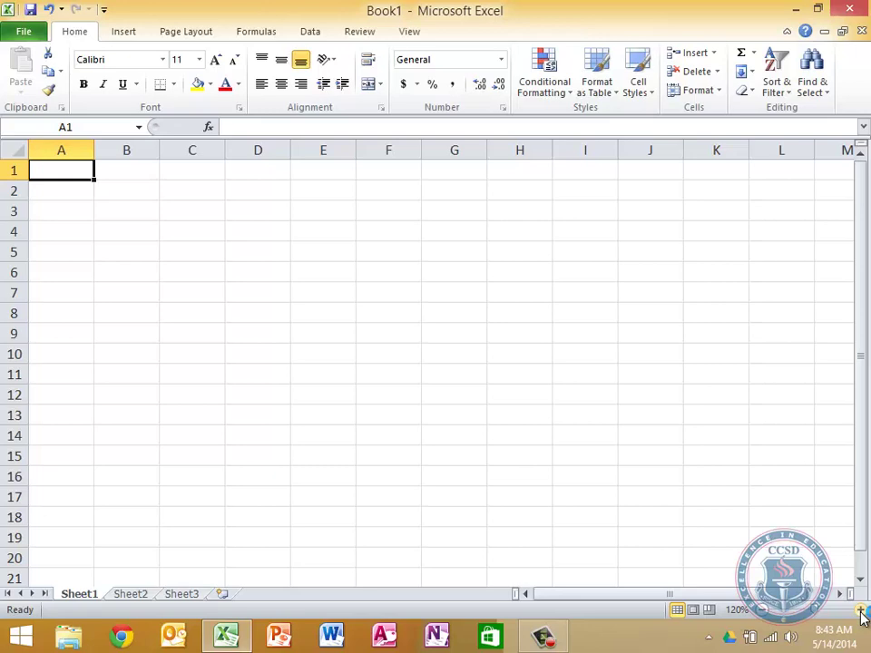
pyautogui.write('Pro')
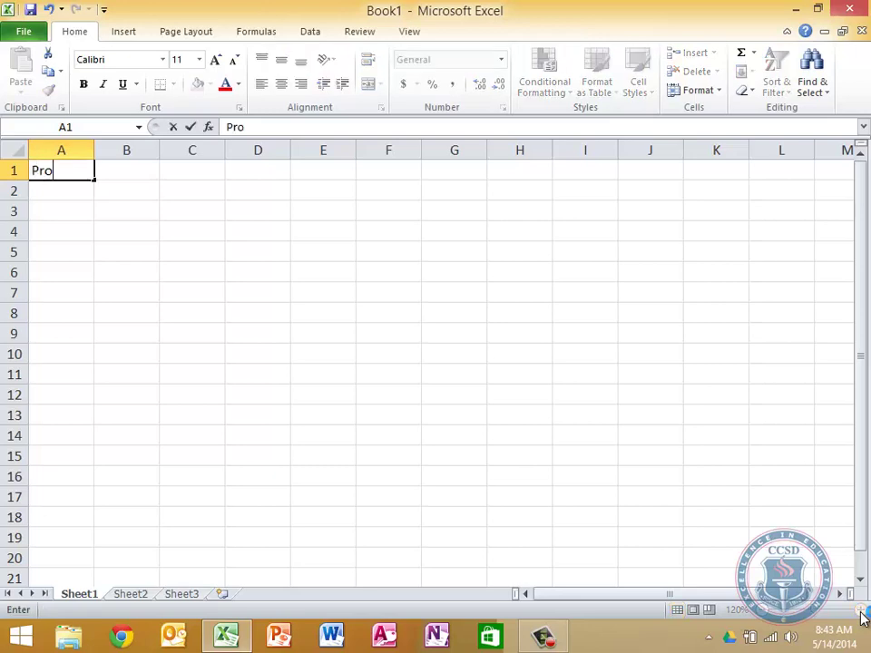
pyautogui.write('blem 8.1B')
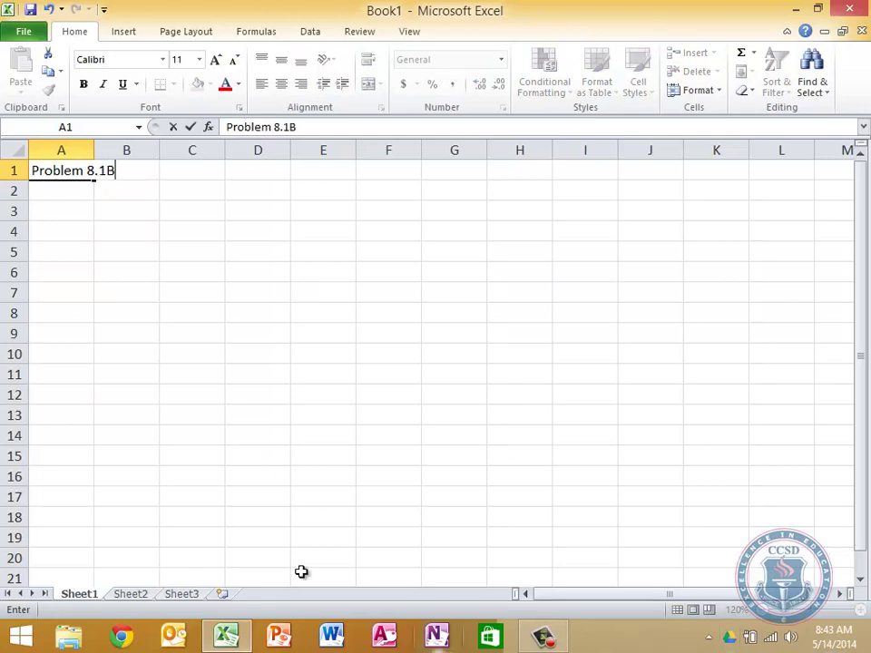
# - Rename the first worksheet as 8.1B
pyautogui.click(85, 592)
pyautogui.doubleClick(80, 594)
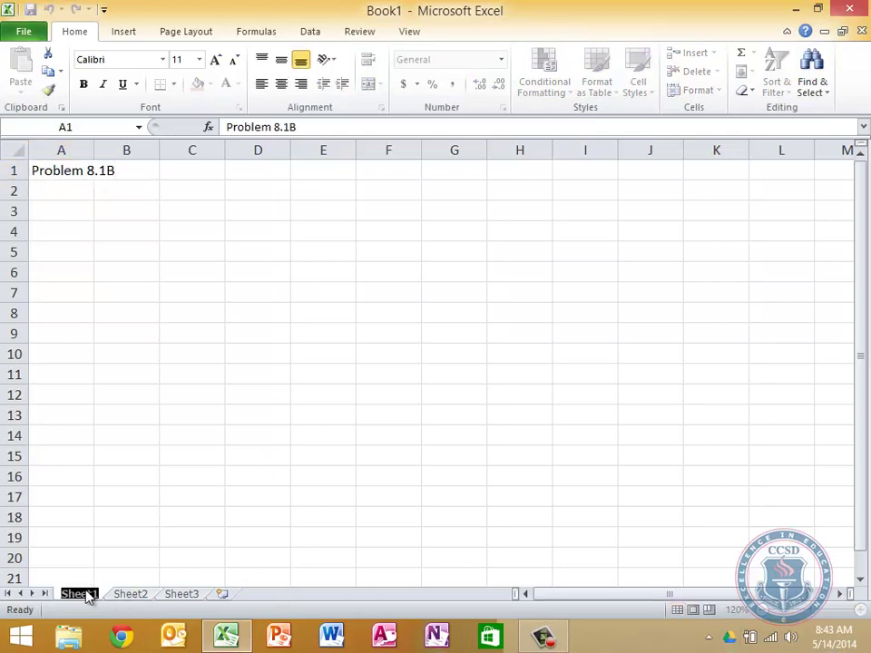
pyautogui.write('Prob')
pyautogui.press('BackSpace')
pyautogui.press('BackSpace')
pyautogui.press('BackSpace')
pyautogui.press('BackSpace')
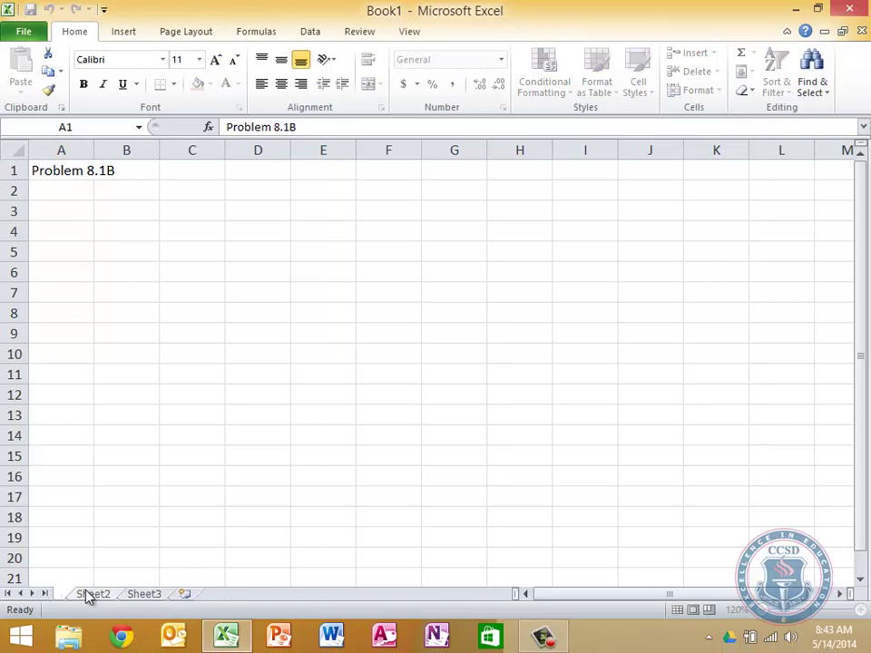
pyautogui.write('8.1B')
pyautogui.press('Return')
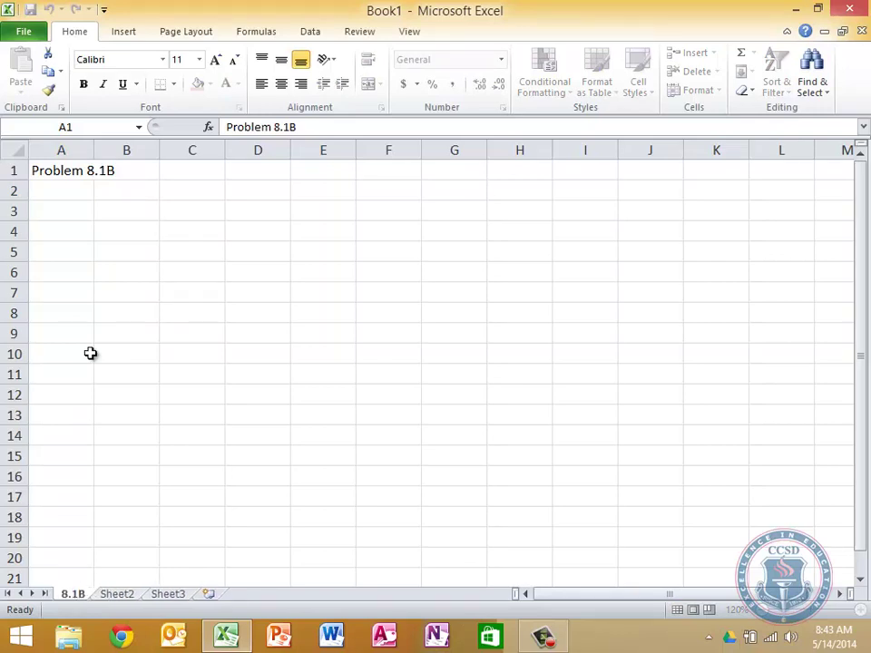
# - Enter the heading "PURCHASES JOURNAL" in cell A2
pyautogui.click(75, 191)
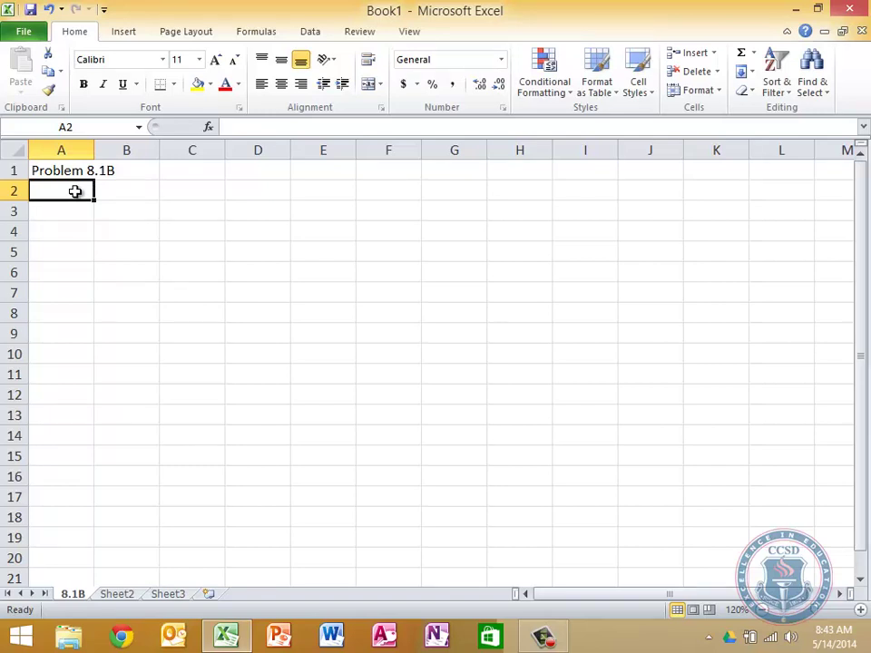
pyautogui.write('PURCH')
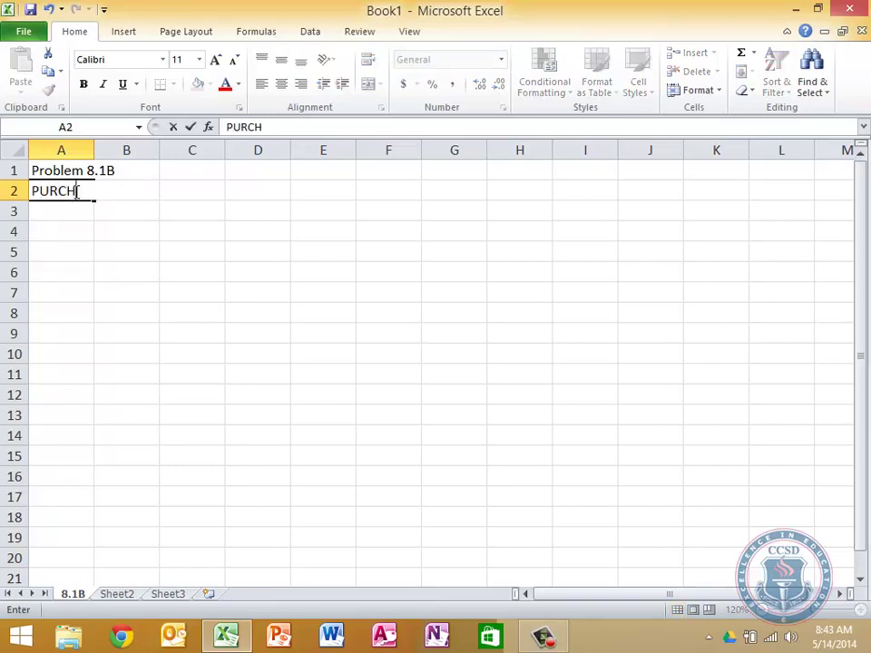
pyautogui.write('ASES JOURAN')
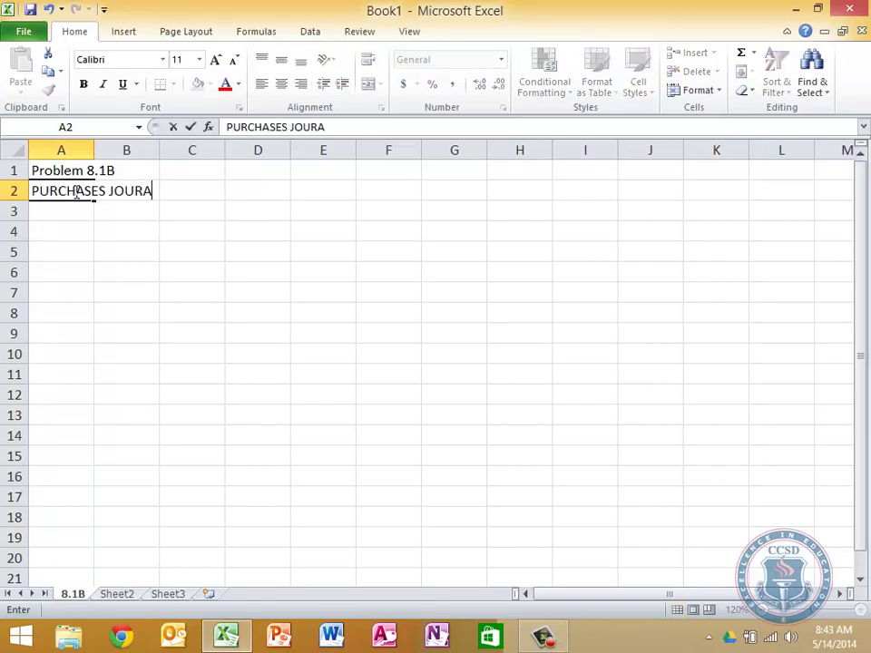
pyautogui.press('BackSpace')
pyautogui.press('BackSpace')
pyautogui.write('NAL')
pyautogui.press('Return')
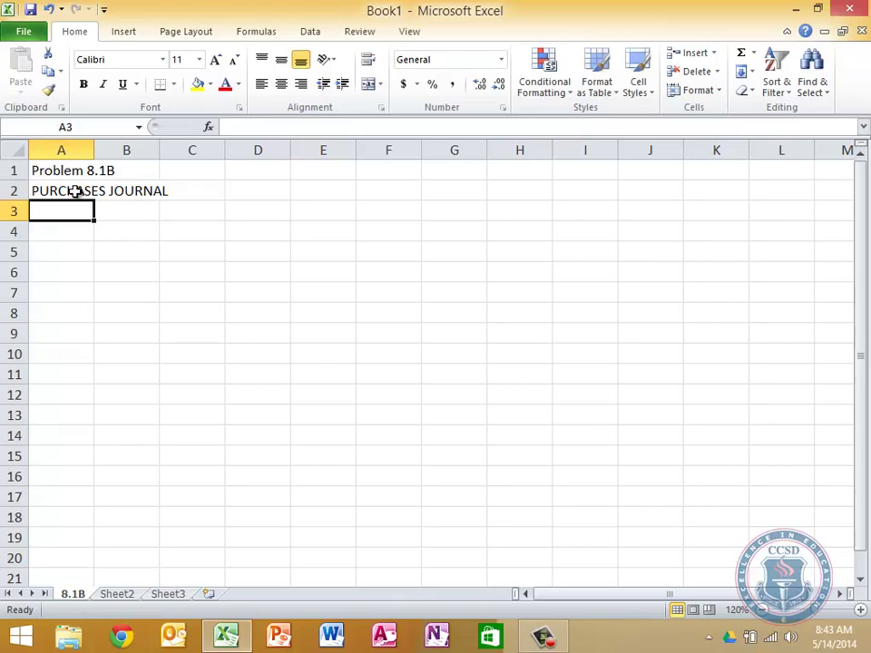
# - Add a bottom border to cells A4 through L4
pyautogui.press('Return')
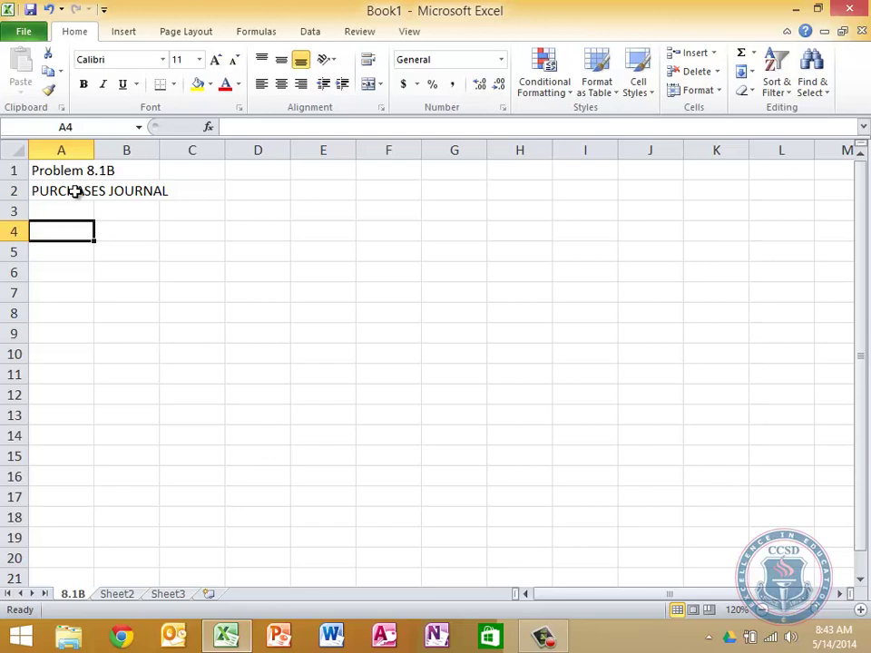
pyautogui.hotkey('shift', 'Right')
pyautogui.hotkey('shift', 'Right')
pyautogui.hotkey('shift', 'Right')
pyautogui.hotkey('shift', 'Right')
pyautogui.hotkey('shift', 'Right')
pyautogui.hotkey('shift', 'Right')
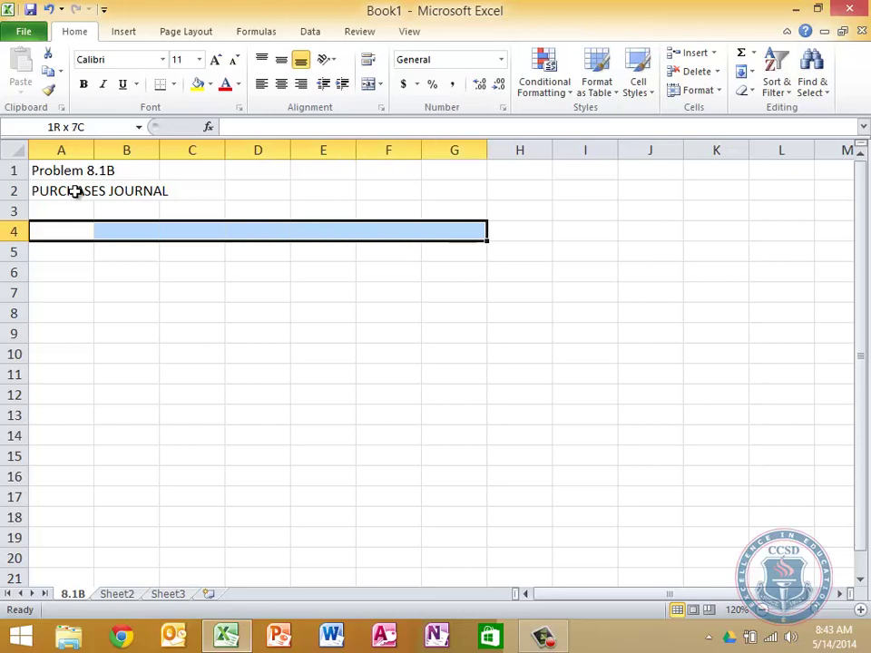
pyautogui.hotkey('shift', 'Right')
pyautogui.hotkey('shift', 'Right')
pyautogui.hotkey('shift', 'Right')
pyautogui.hotkey('shift', 'Right')
pyautogui.hotkey('shift', 'Right')
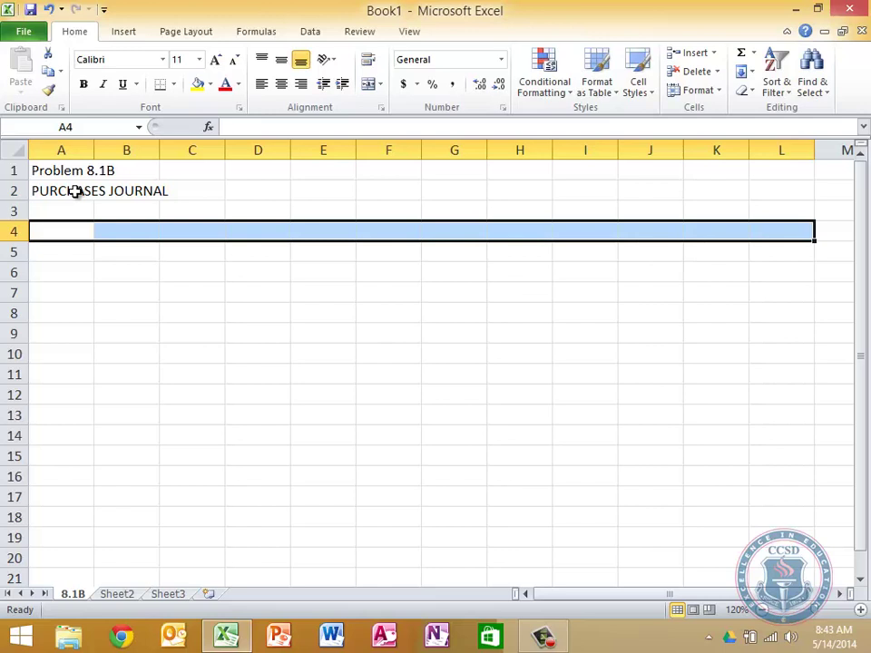
pyautogui.click(160, 89)
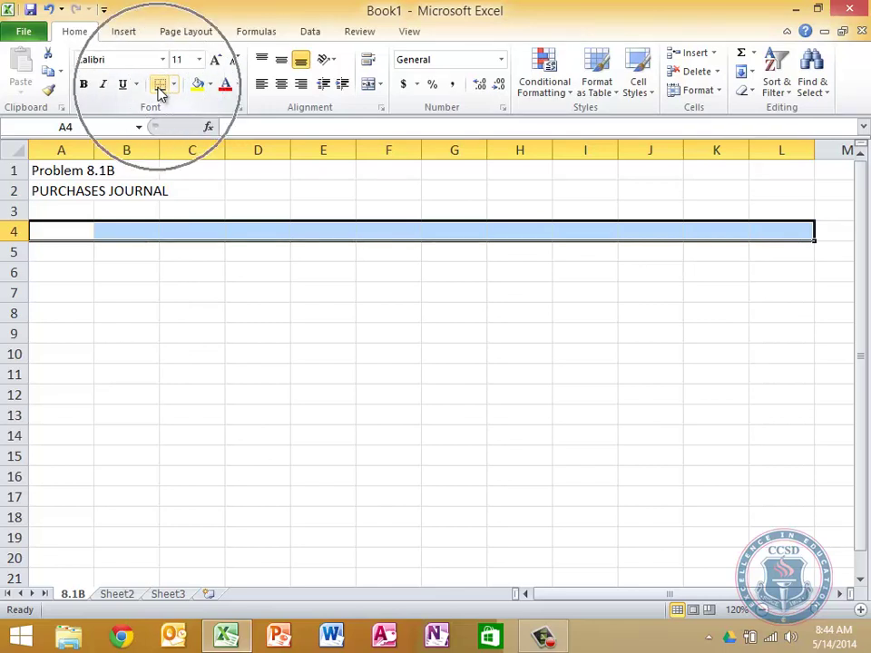
pyautogui.click(173, 336)
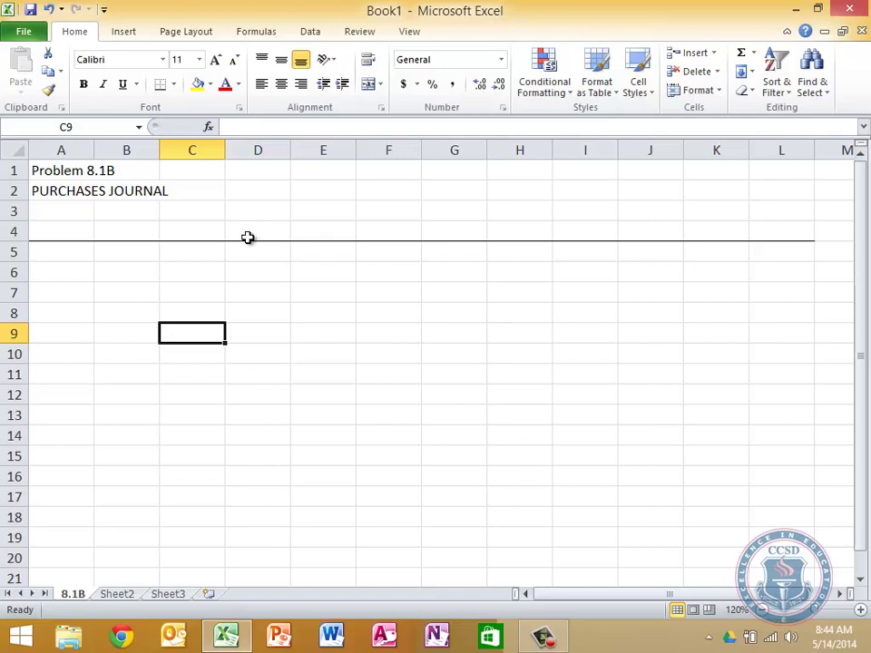
pyautogui.click(78, 233)
pyautogui.hotkey('shift', 'Right')
pyautogui.hotkey('shift', 'Right')
pyautogui.hotkey('shift', 'Right')
pyautogui.hotkey('shift', 'Right')
pyautogui.hotkey('shift', 'Right')
pyautogui.hotkey('shift', 'Right')
pyautogui.hotkey('shift', 'Right')
pyautogui.hotkey('shift', 'Right')
pyautogui.hotkey('shift', 'Right')
pyautogui.hotkey('shift', 'Right')
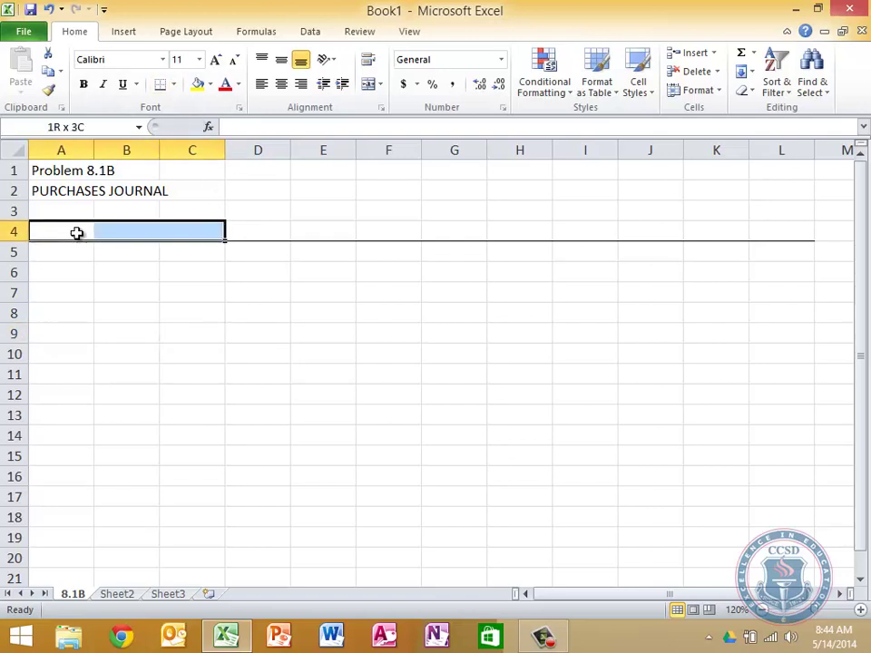
pyautogui.hotkey('shift', 'Right')
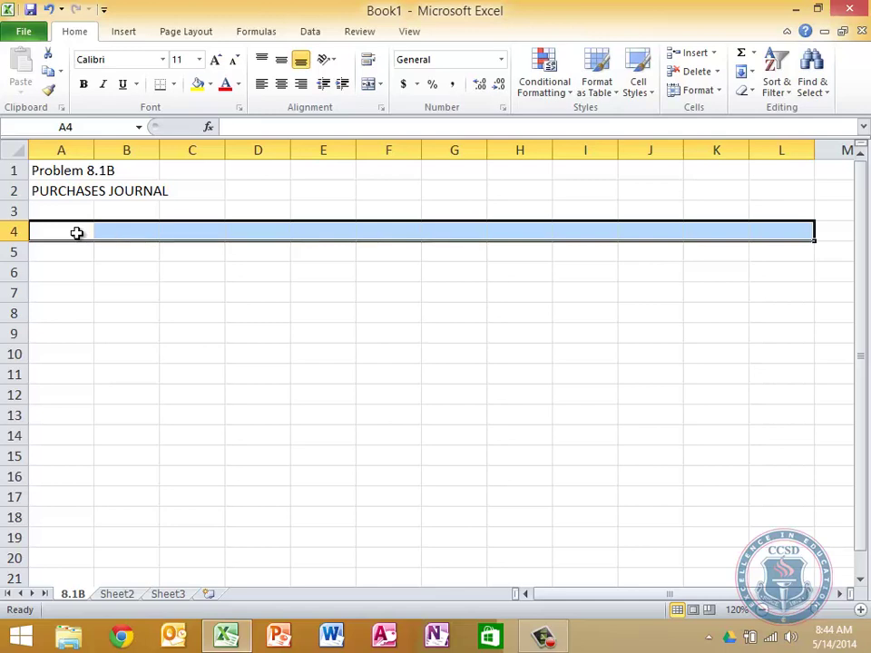
# - Apply all borders to the range A5:L17 to form the journal grid
pyautogui.press('Down')
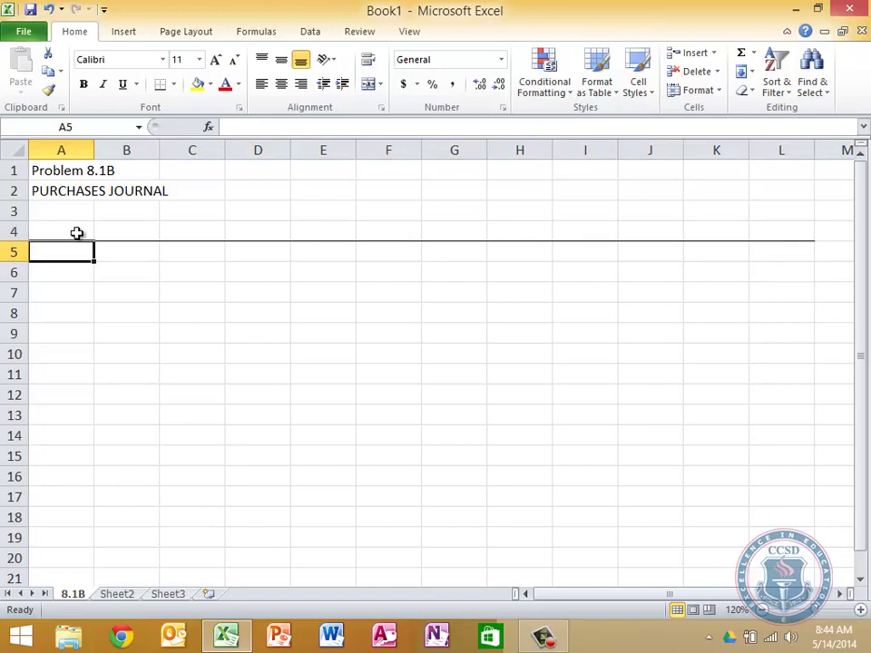
pyautogui.hotkey('shift', 'Down')
pyautogui.hotkey('shift', 'Down')
pyautogui.hotkey('shift', 'Down')
pyautogui.hotkey('shift', 'Down')
pyautogui.hotkey('shift', 'Down')
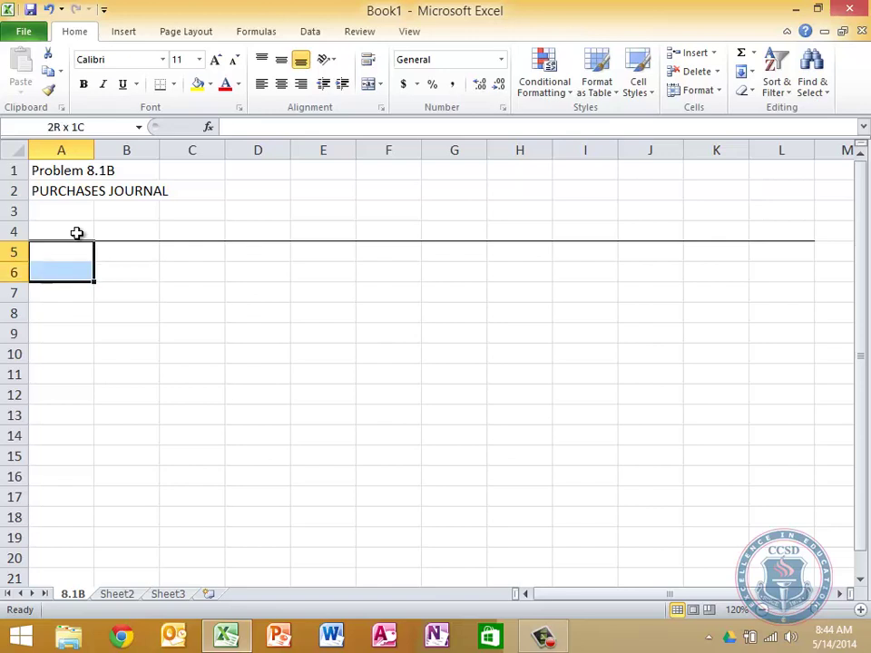
pyautogui.hotkey('shift', 'Down')
pyautogui.hotkey('shift', 'Down')
pyautogui.hotkey('shift', 'Down')
pyautogui.hotkey('shift', 'Down')
pyautogui.hotkey('shift', 'Down')
pyautogui.hotkey('shift', 'Down')
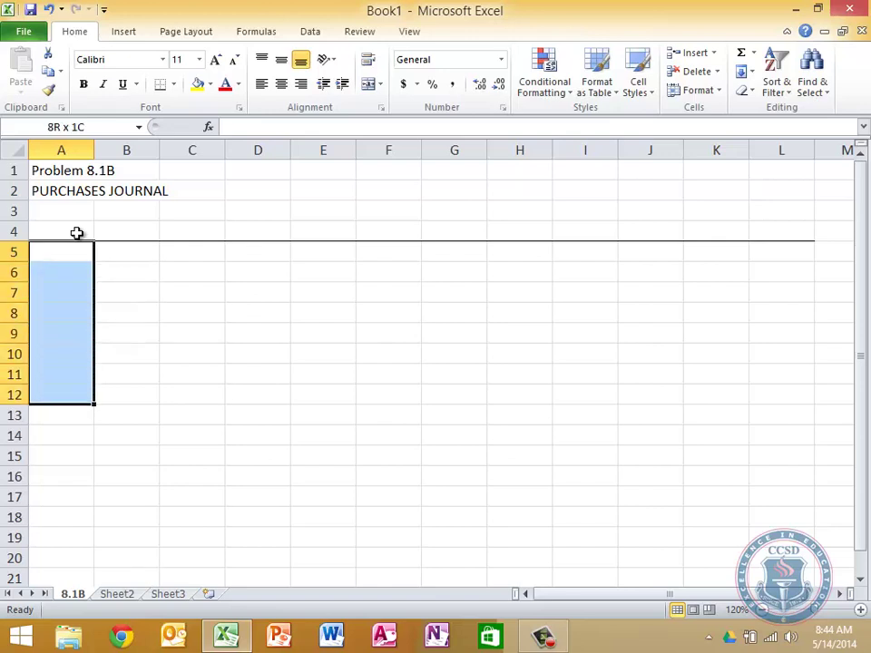
pyautogui.hotkey('shift', 'Down')
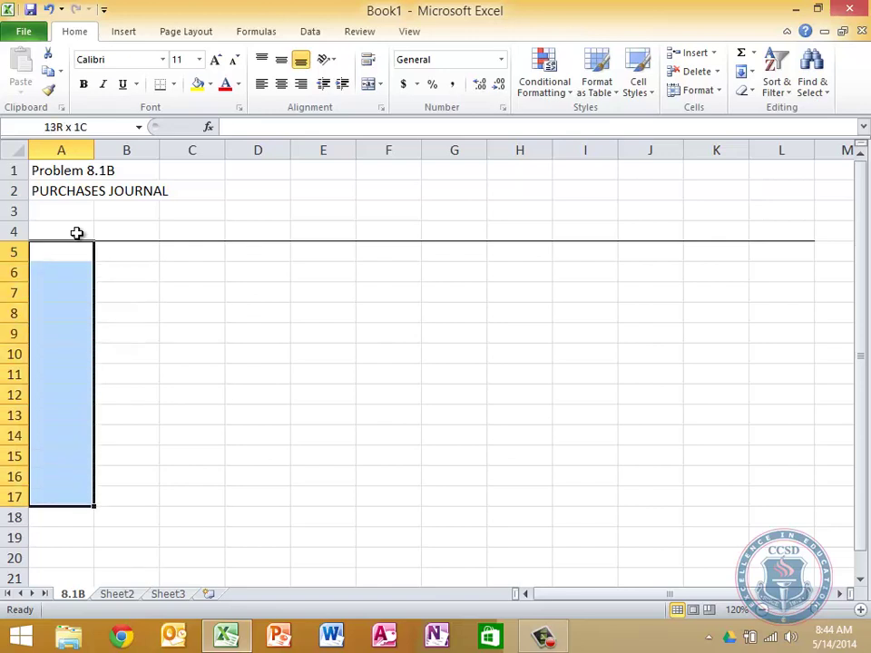
pyautogui.hotkey('shift', 'Right')
pyautogui.hotkey('shift', 'Right')
pyautogui.hotkey('shift', 'Right')
pyautogui.hotkey('shift', 'Right')
pyautogui.hotkey('shift', 'Right')
pyautogui.hotkey('shift', 'Right')
pyautogui.hotkey('shift', 'Right')
pyautogui.hotkey('shift', 'Right')
pyautogui.hotkey('shift', 'Right')
pyautogui.hotkey('shift', 'Right')
pyautogui.hotkey('shift', 'Right')
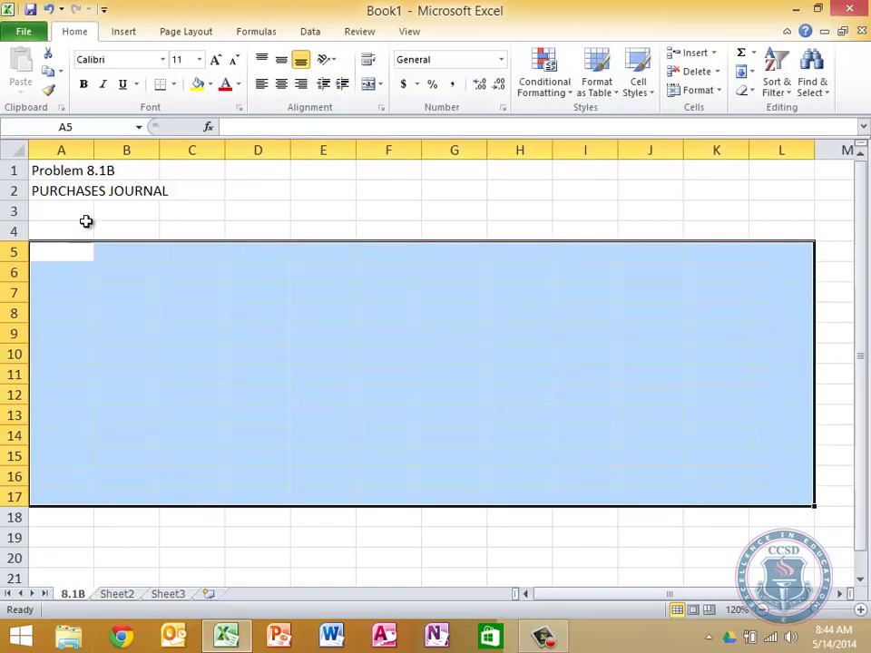
pyautogui.click(174, 88)
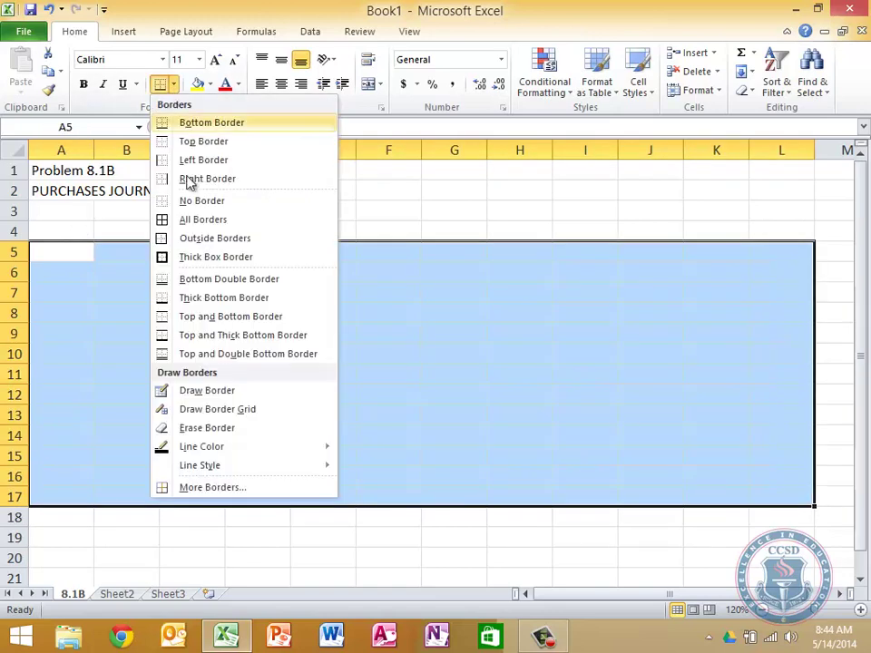
pyautogui.click(204, 221)
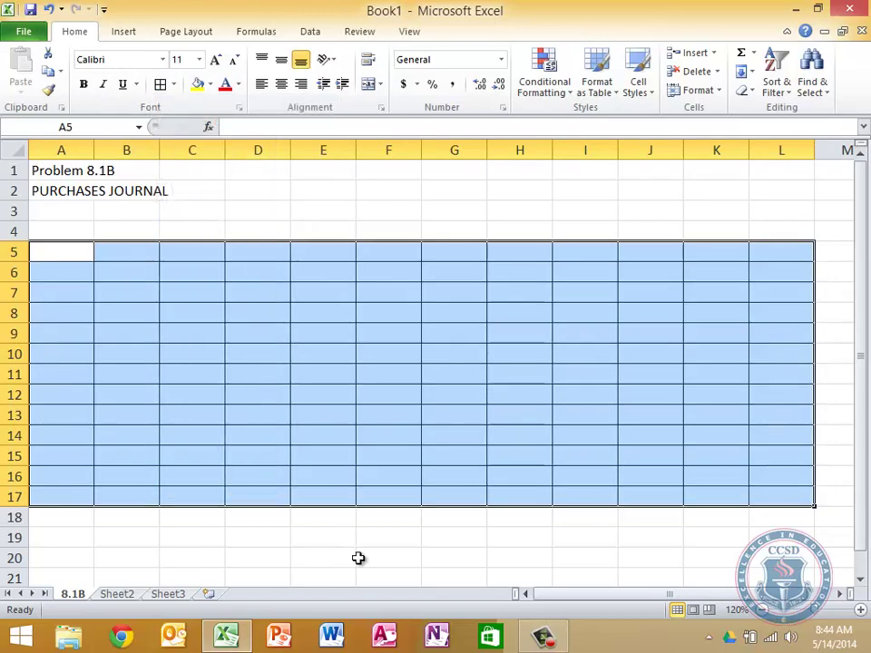
pyautogui.click(341, 350)
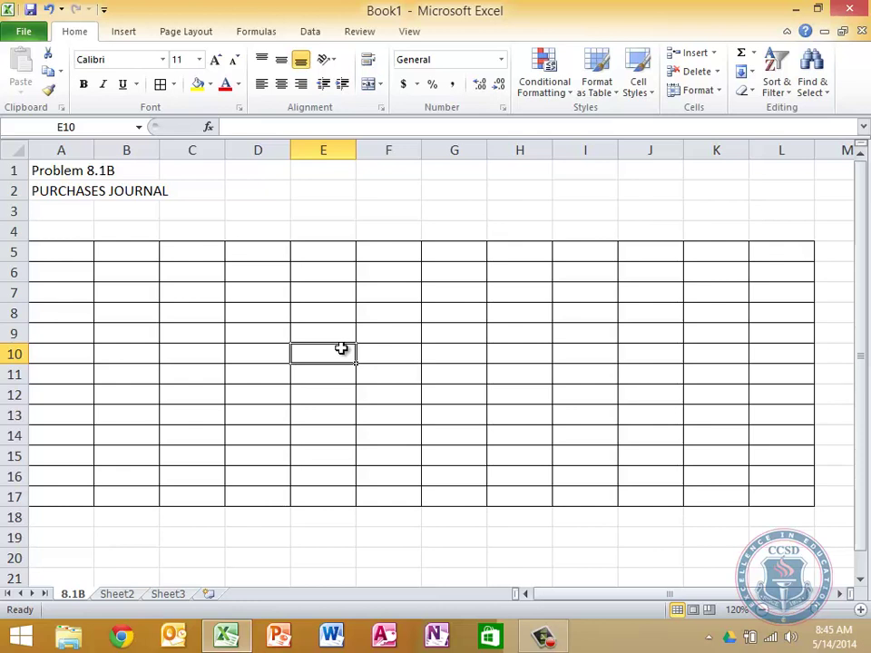
# - Enter the column heading "DATE" in cell B5
pyautogui.press('Up')
pyautogui.press('Up')
pyautogui.press('Up')
pyautogui.press('Left')
pyautogui.press('Left')
pyautogui.press('Up')
pyautogui.press('Left')
pyautogui.press('Up')
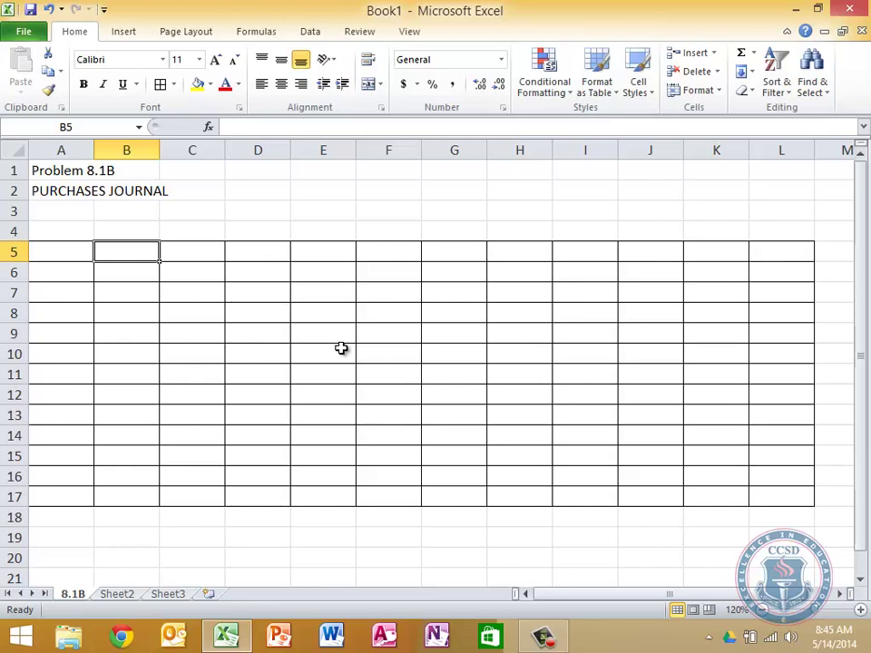
pyautogui.write('d')
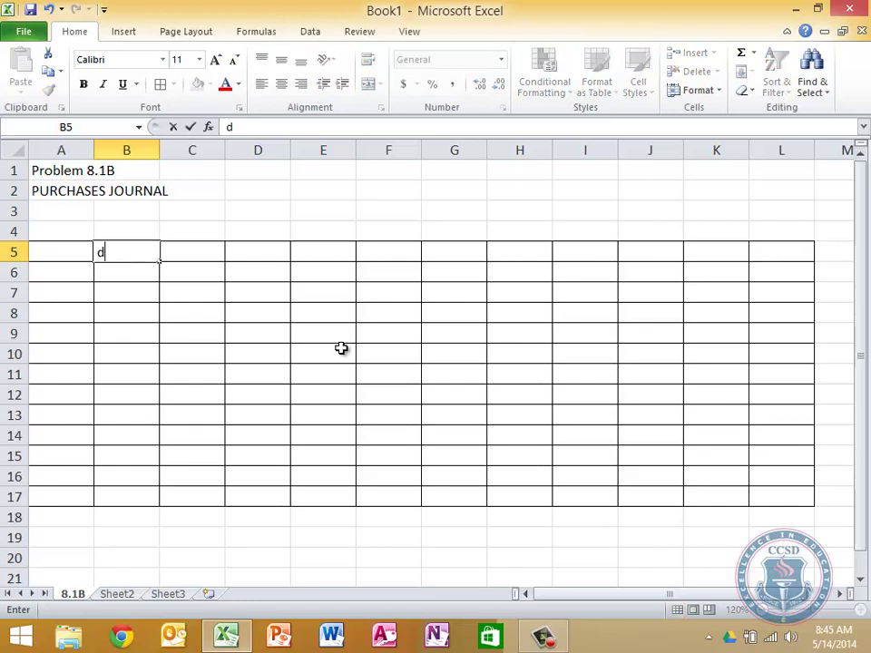
pyautogui.press('BackSpace')
pyautogui.write('DATE')
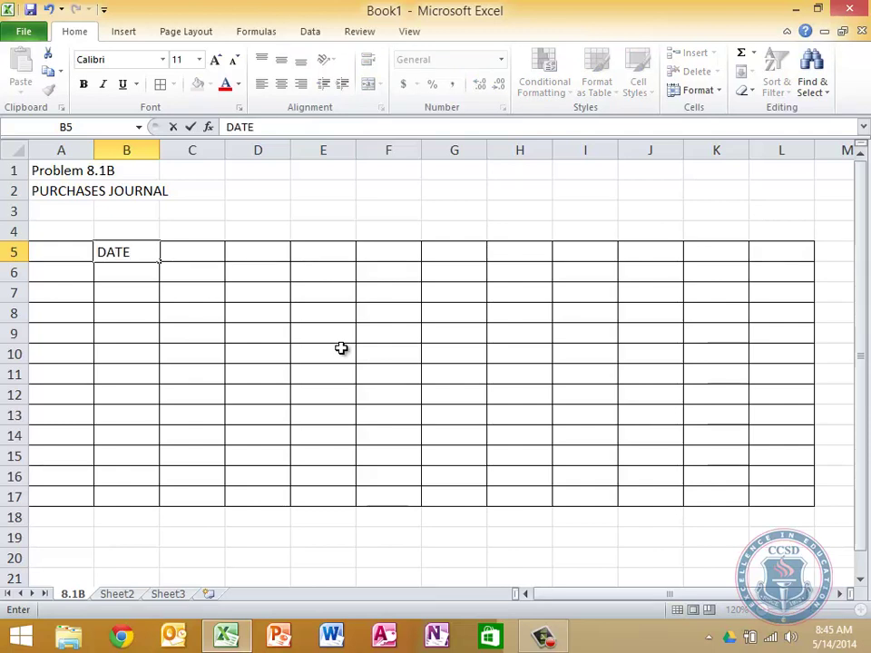
pyautogui.press('Tab')
pyautogui.press('Tab')
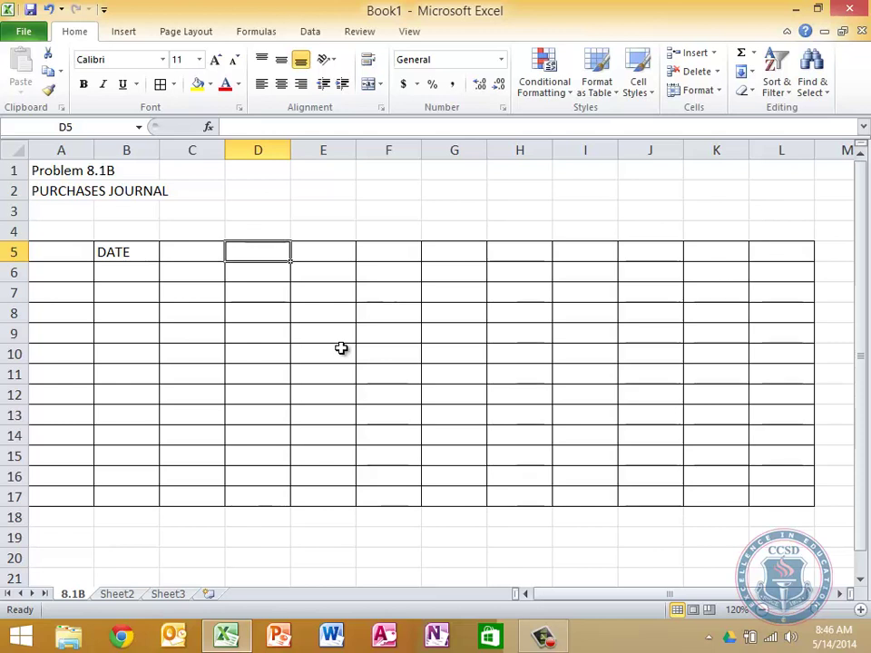
# - Enter the column heading "PURCHASED FROM" in cell D5
pyautogui.write('PURCHE')
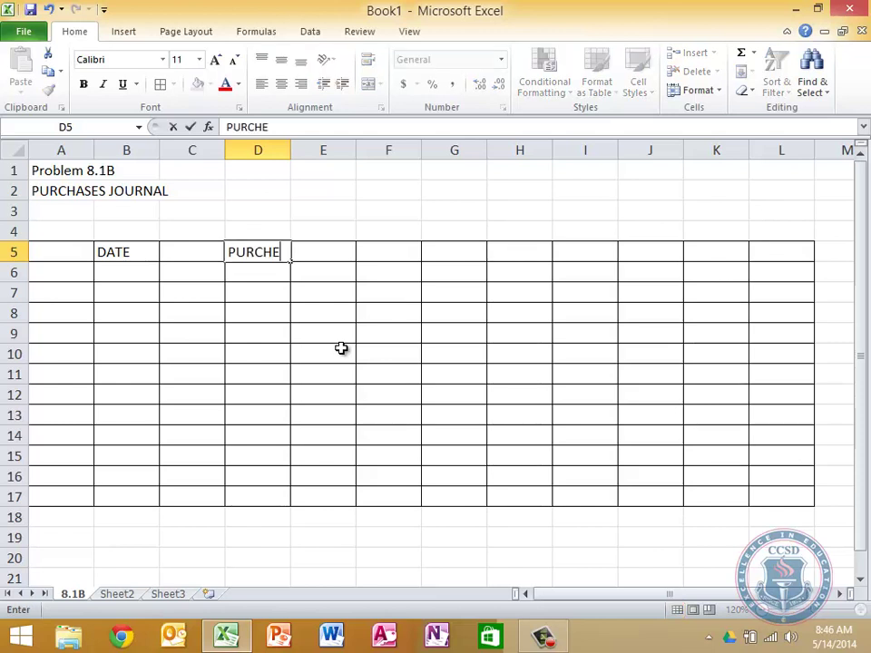
pyautogui.press('BackSpace')
pyautogui.write('ASED FROM')
pyautogui.press('Tab')
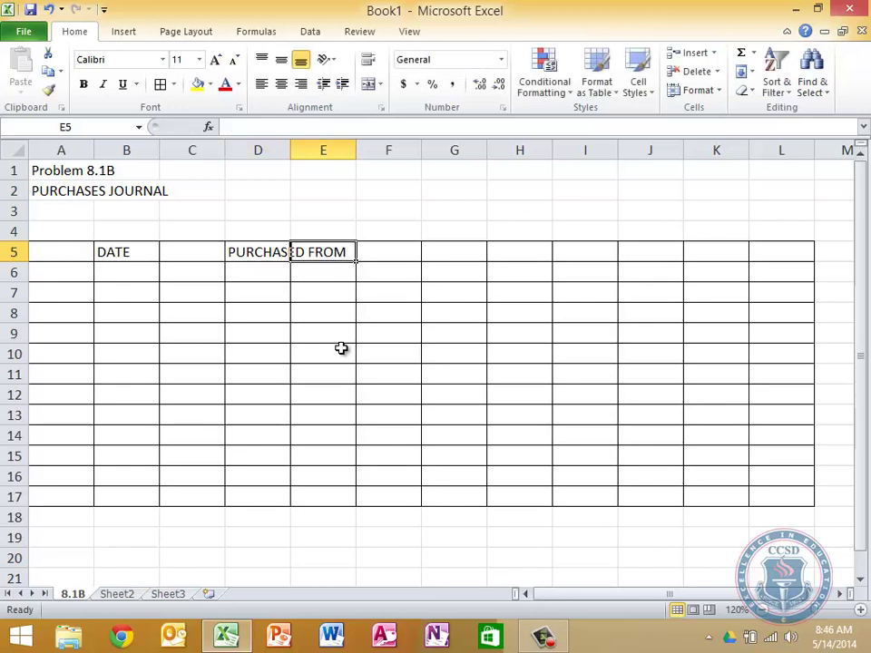
# - Enter the column heading "INVOICE NUMBER" on two lines in cell E5
pyautogui.write('INCO')
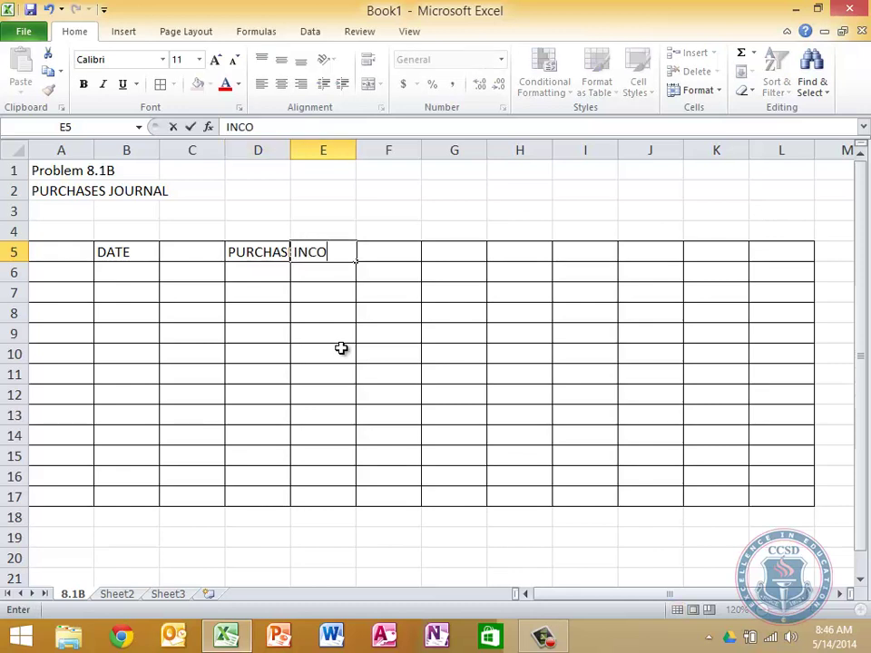
pyautogui.press('BackSpace')
pyautogui.press('BackSpace')
pyautogui.write('VOICE')
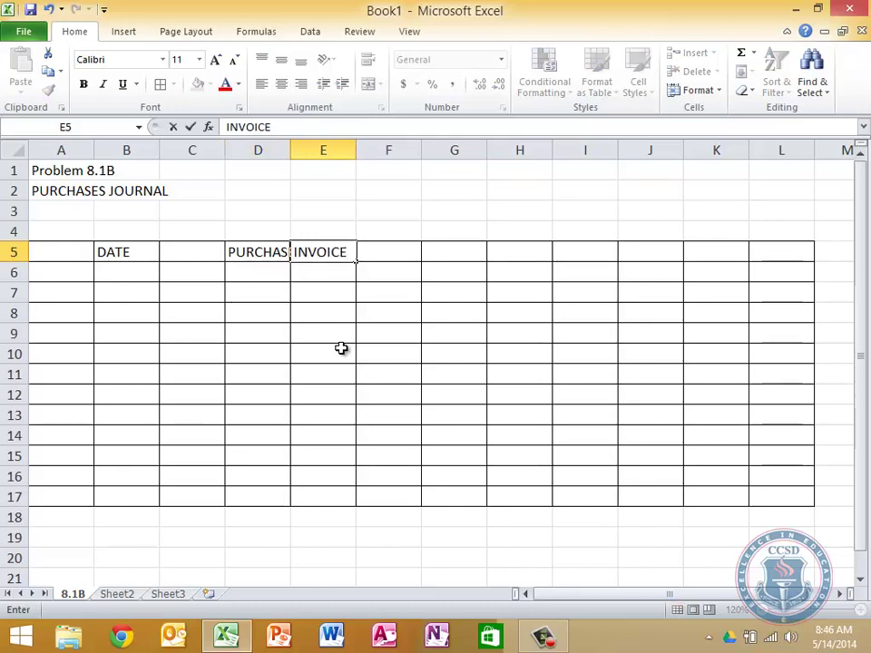
pyautogui.hotkey('alt', 'Return')
pyautogui.write('NUMBER')
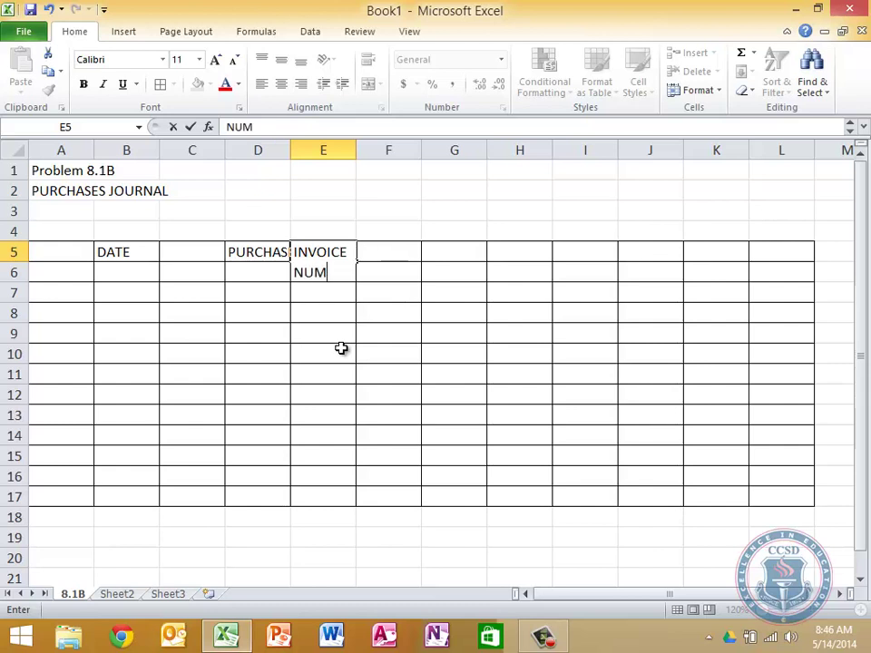
pyautogui.press('Tab')
# - Enter the column heading "INVOICE DATE" on two lines in cell F5
pyautogui.write('INVOICE')
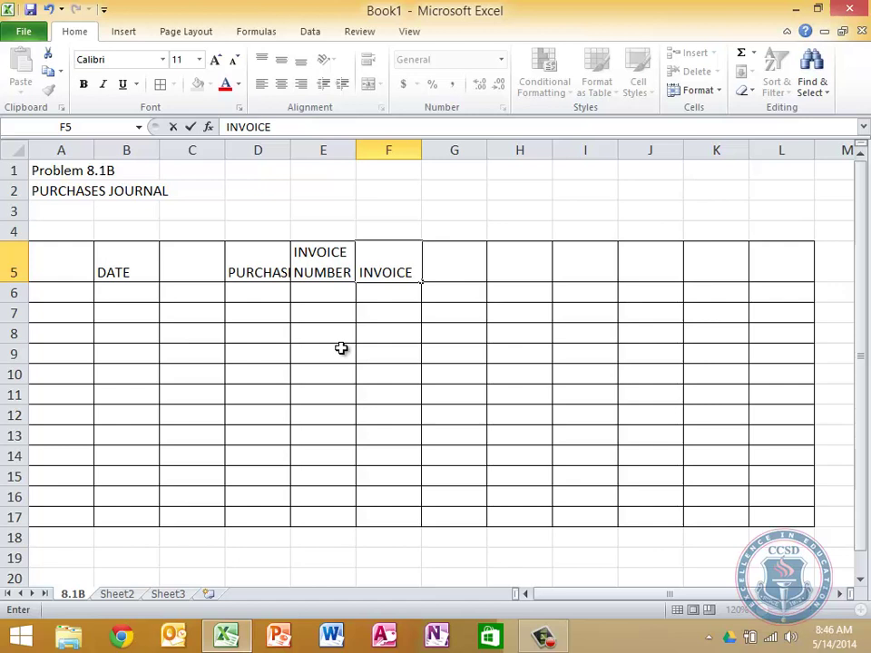
pyautogui.hotkey('alt', 'Return')
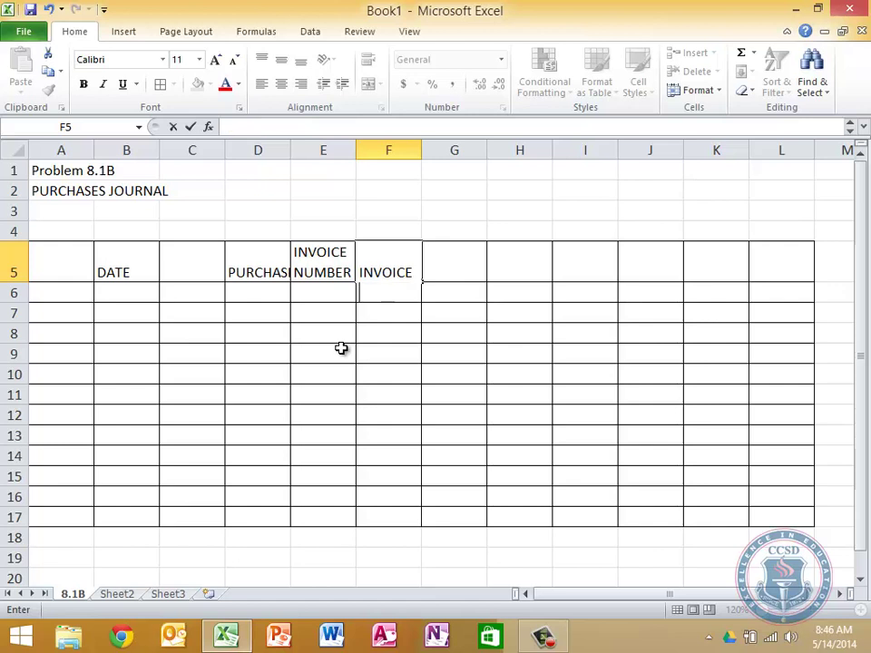
pyautogui.write('DATE')
pyautogui.press('Tab')
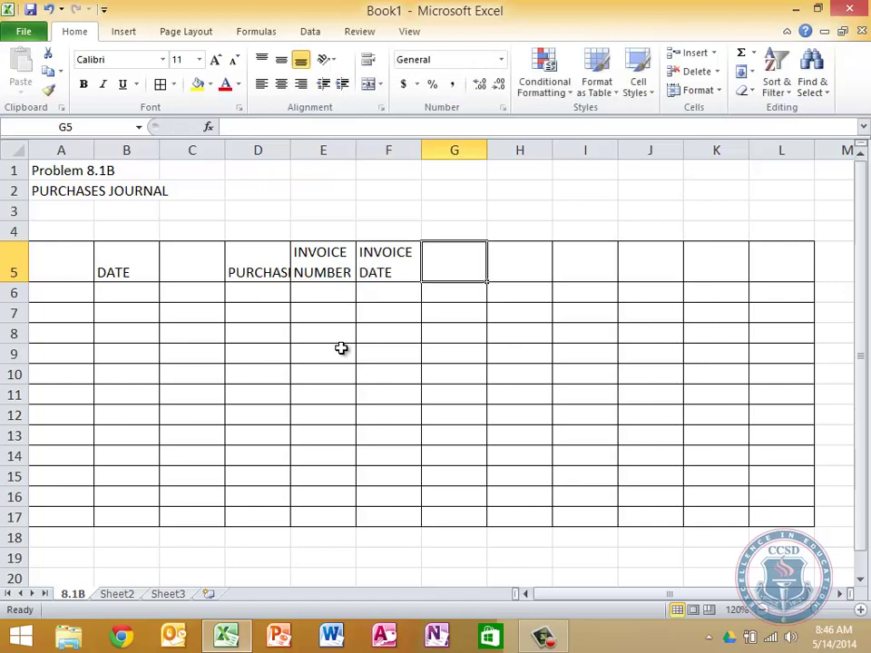
# - Enter the heading "TERMS" in cell G5 and "POST. REF." on two lines in cell H5
pyautogui.write('TERMS')
pyautogui.press('Tab')
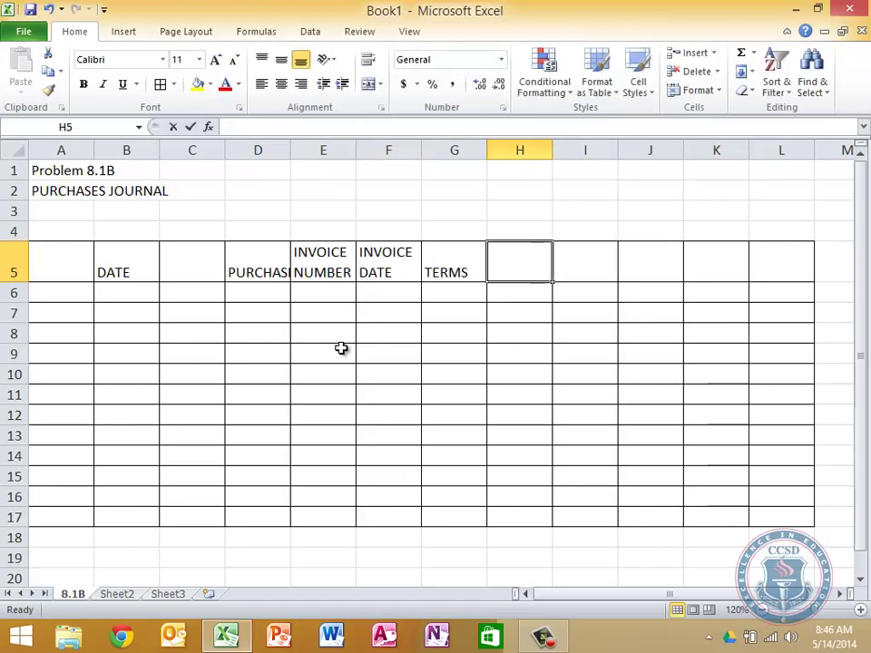
pyautogui.write('POST.')
pyautogui.hotkey('alt', 'Return')
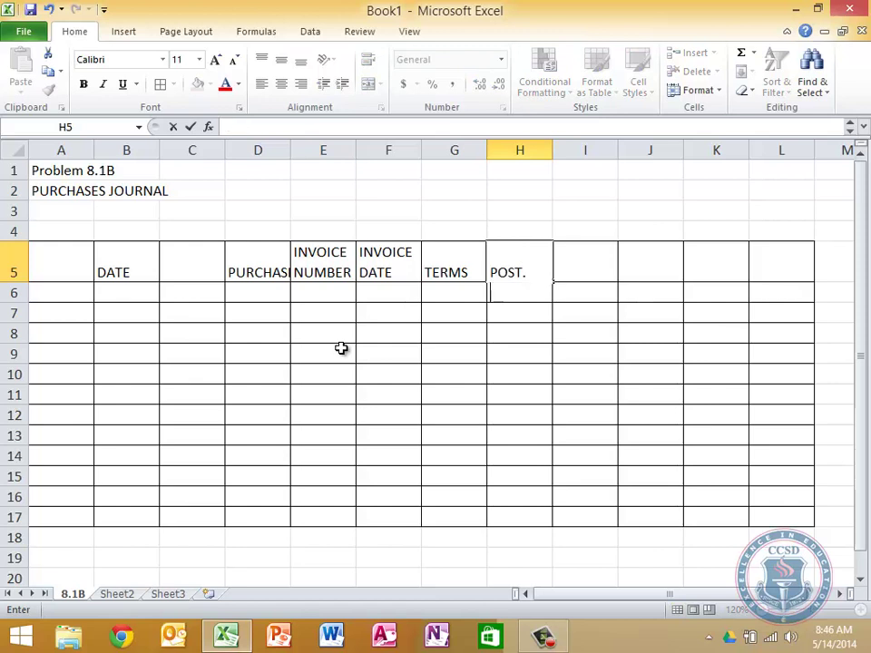
pyautogui.write('REF.')
pyautogui.press('Tab')
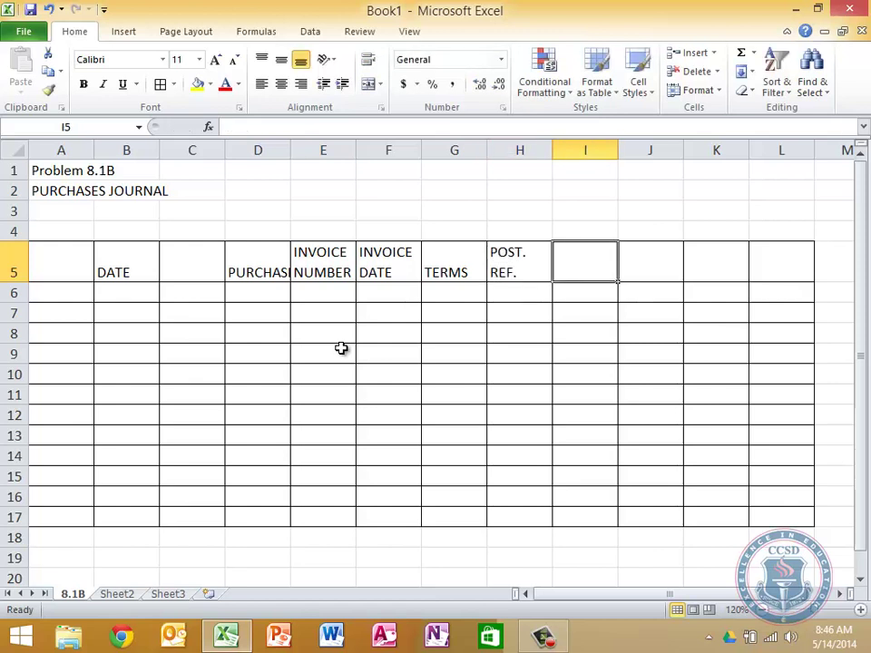
# - Enter the heading "ACCOUNTS PAYABLE CREDIT" in cell I5, with each word on its own line
pyautogui.write('ACCOUNTS')
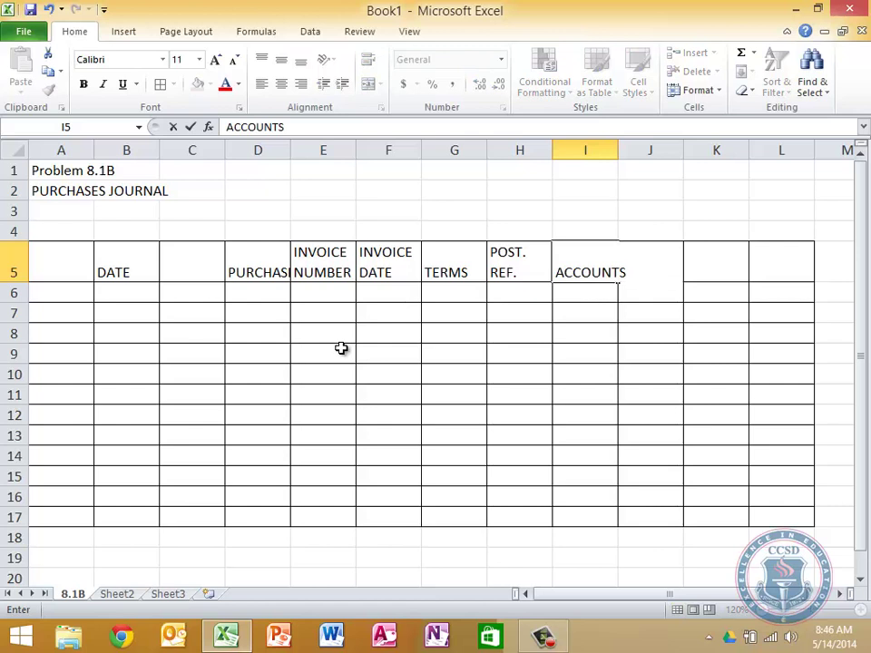
pyautogui.hotkey('alt', 'Return')
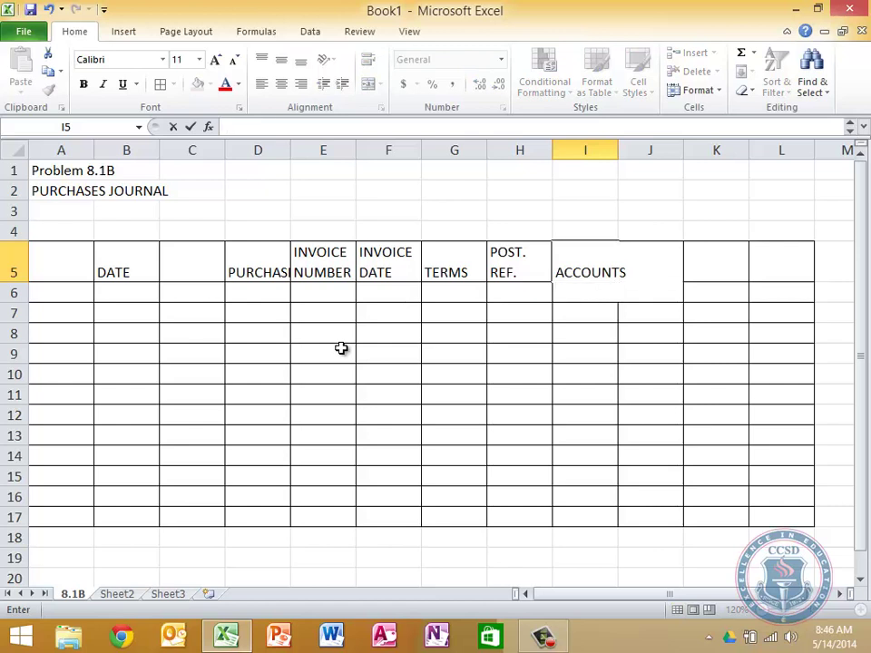
pyautogui.write('PAYABLE')
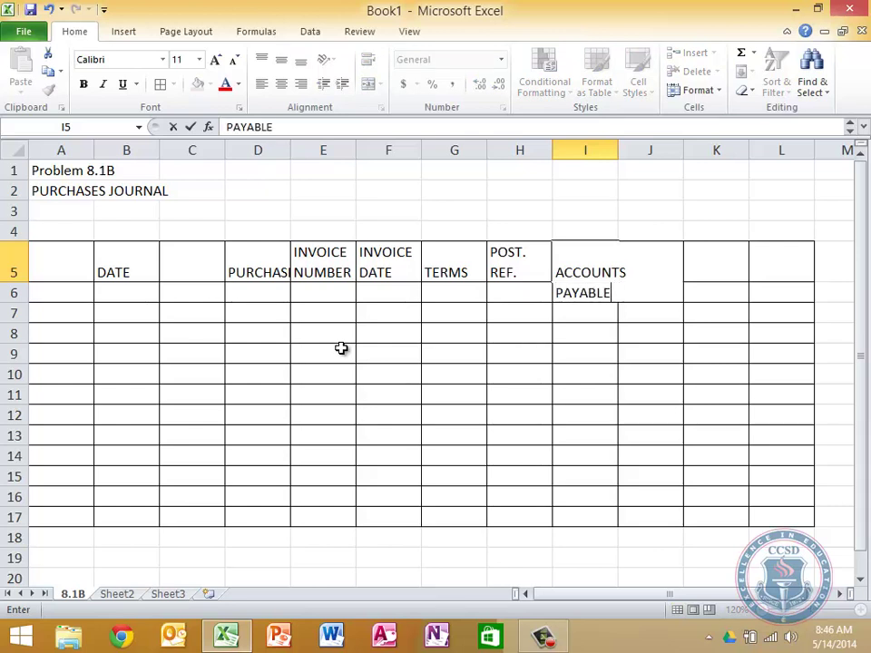
pyautogui.hotkey('alt', 'Return')
pyautogui.write('CREDIT')
pyautogui.press('Tab')
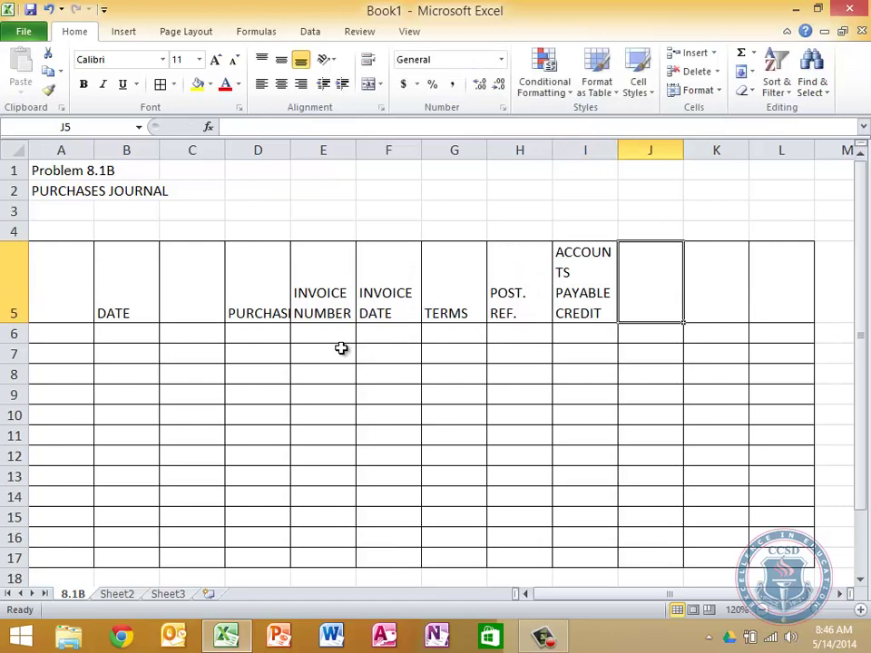
# - Enter the heading "PURCHASES DEBIT" in cell J5, with DEBIT on a second line
pyautogui.write('PURCHASES')
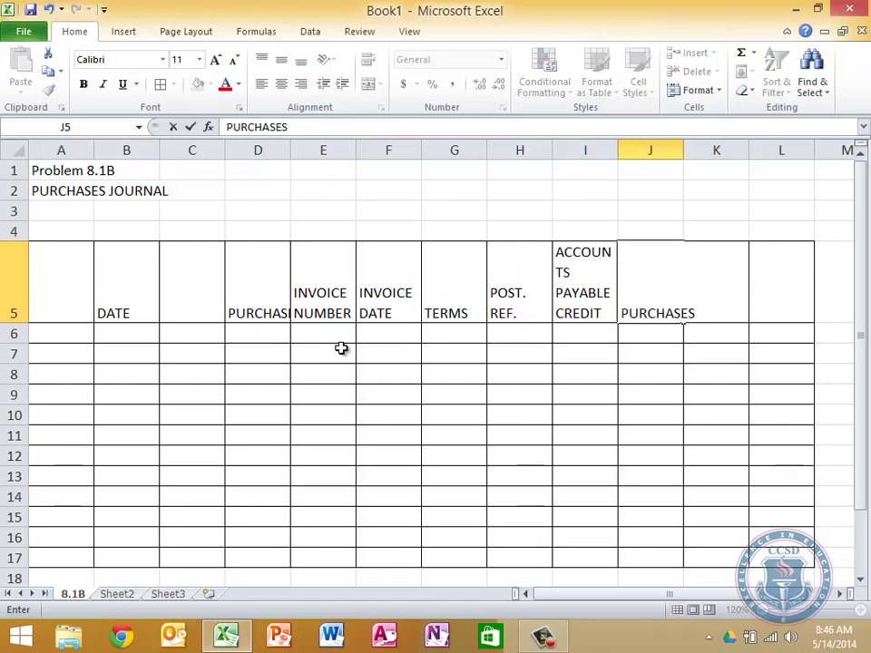
pyautogui.hotkey('alt', 'Return')
pyautogui.write('DEBIT')
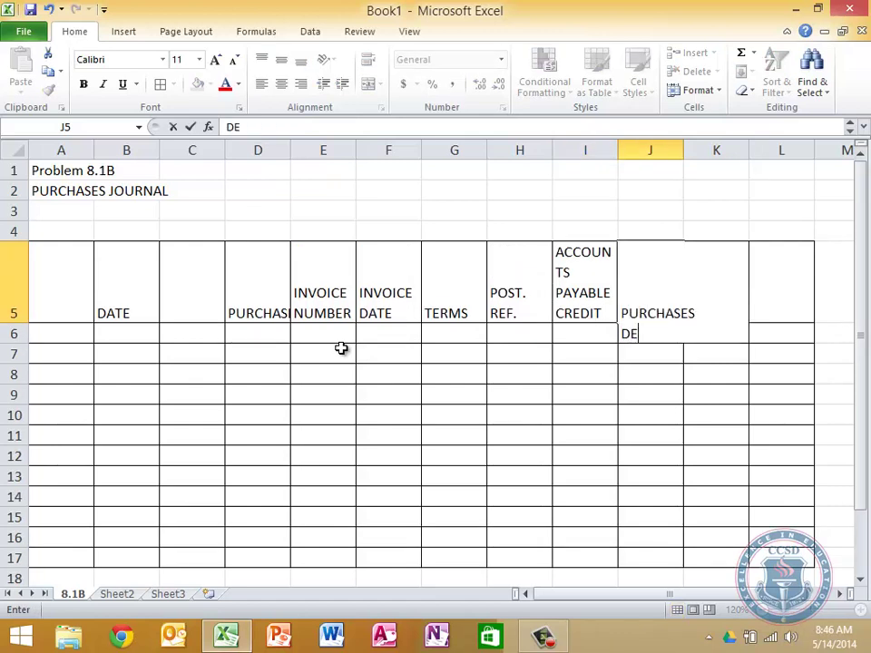
pyautogui.press('Tab')
# - Enter the heading "FREIGHT IN DEBIT" in cell K5, with DEBIT on a new line
pyautogui.write('FREIGHT IN')
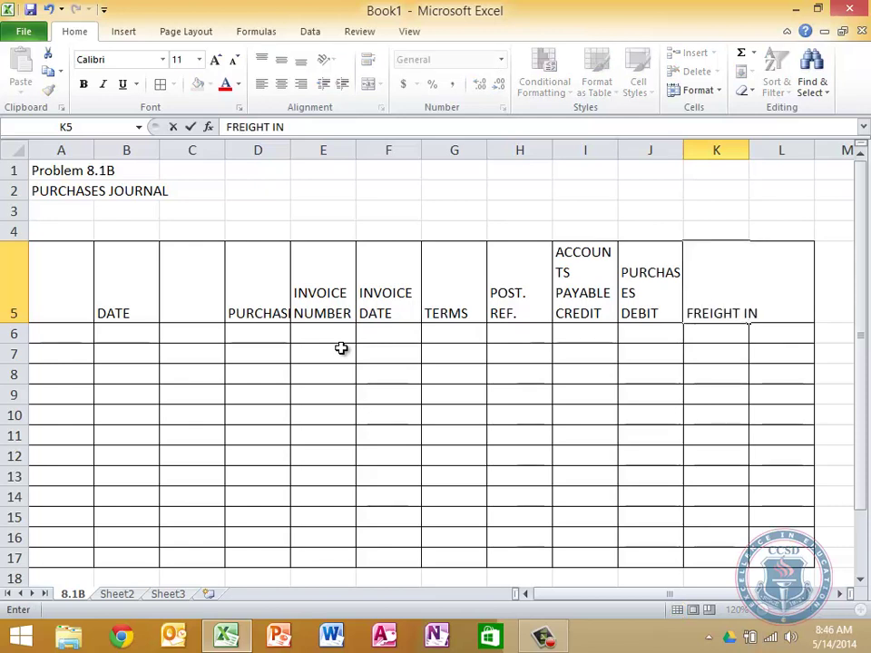
pyautogui.hotkey('alt', 'Return')
pyautogui.write('DEBIT')
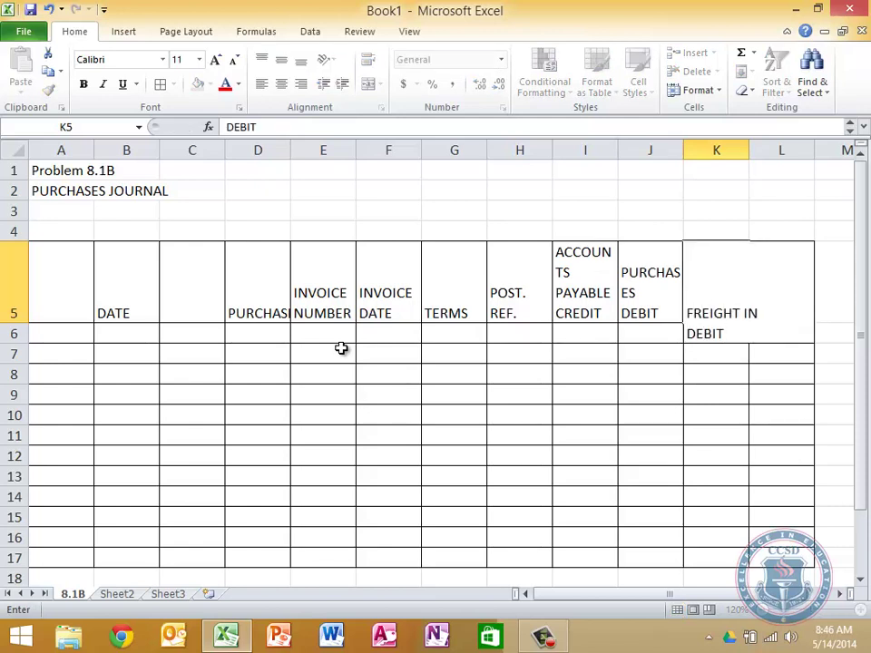
pyautogui.press('Return')
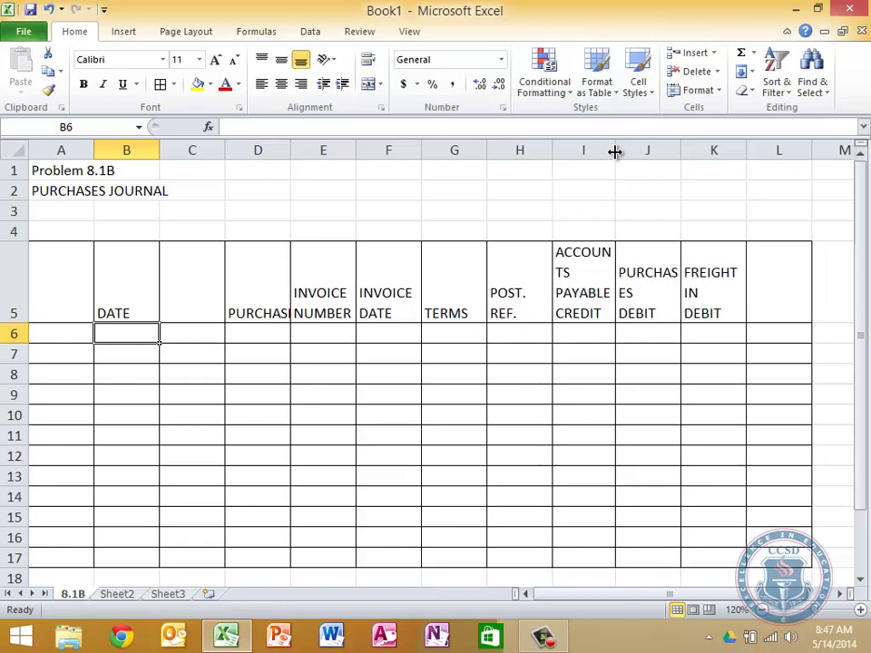
# - Widen columns I, J, K and D so their headings fit without broken words, and narrow column C slightly
pyautogui.moveTo(614, 152); pyautogui.dragTo(634, 155)
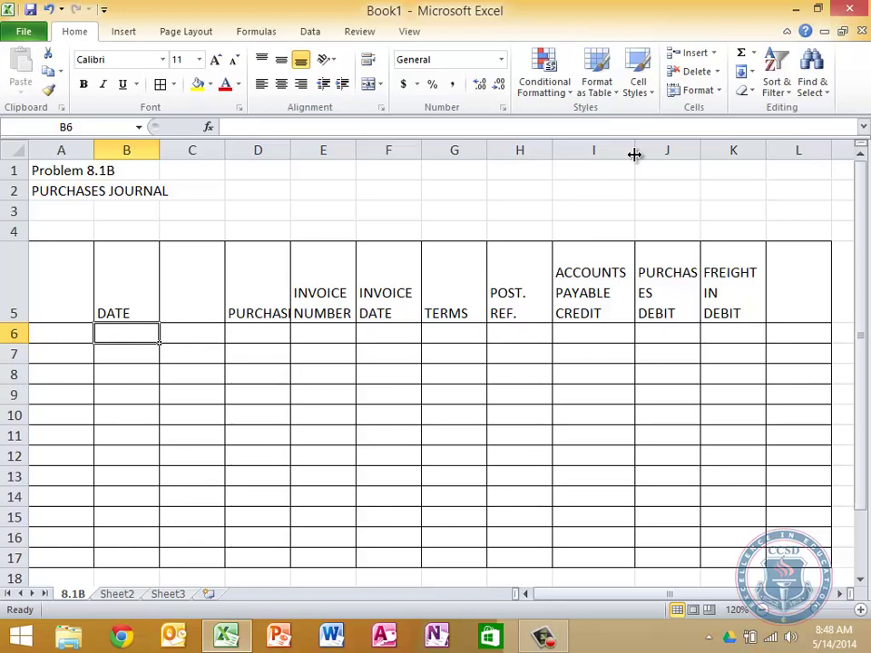
pyautogui.moveTo(704, 141); pyautogui.dragTo(717, 143)
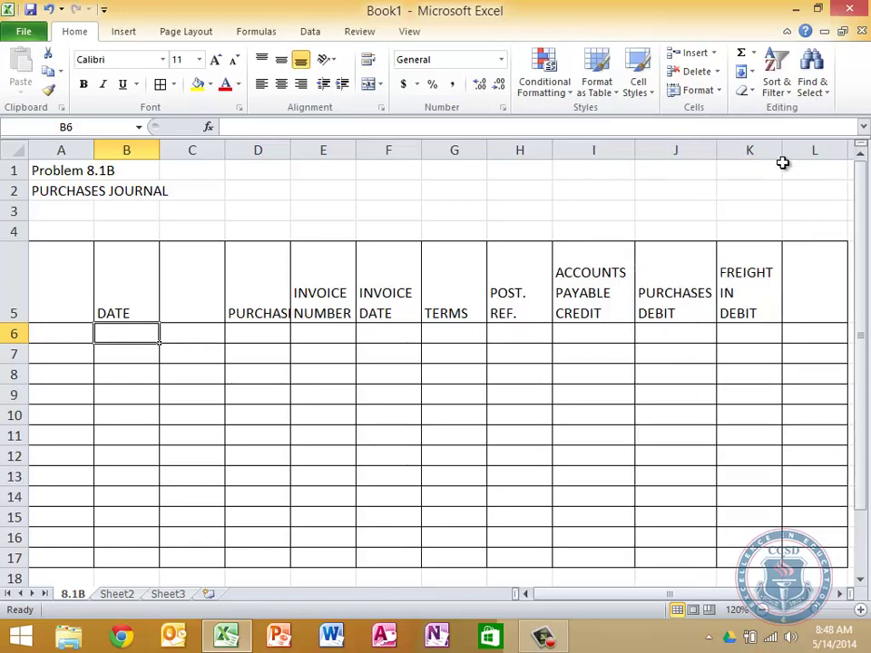
pyautogui.moveTo(782, 150); pyautogui.dragTo(804, 151)
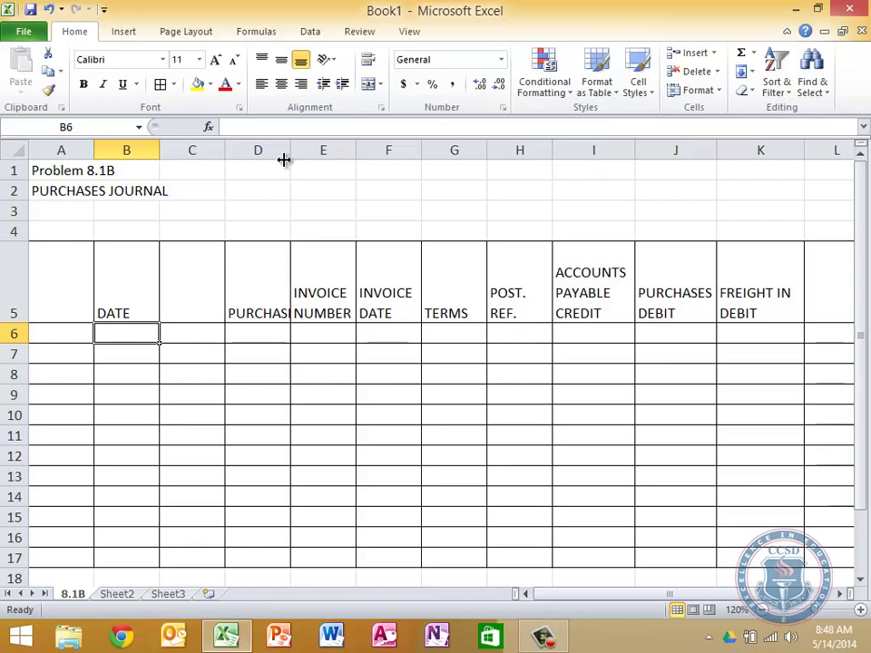
pyautogui.moveTo(286, 155); pyautogui.dragTo(355, 161)
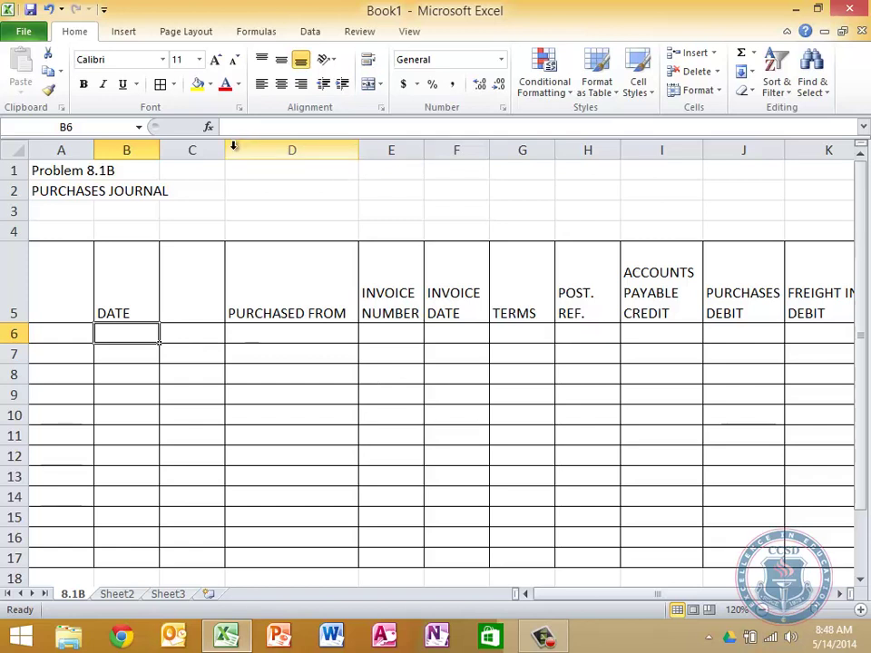
pyautogui.moveTo(224, 152); pyautogui.dragTo(205, 154)
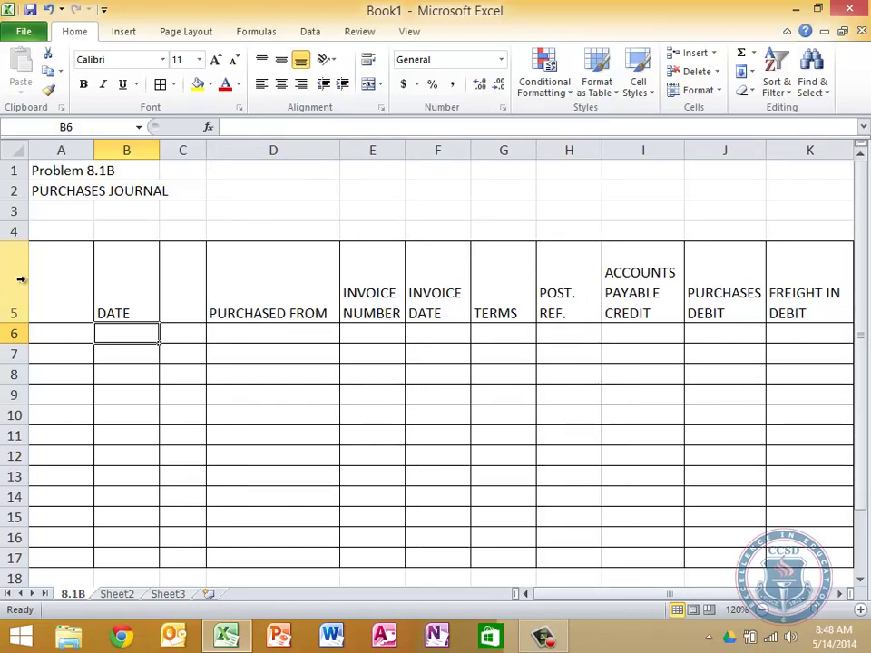
# - Try a yellow fill on the heading cells A5 through J5, and undo it
pyautogui.click(73, 269)
pyautogui.moveTo(140, 264); pyautogui.dragTo(735, 288)
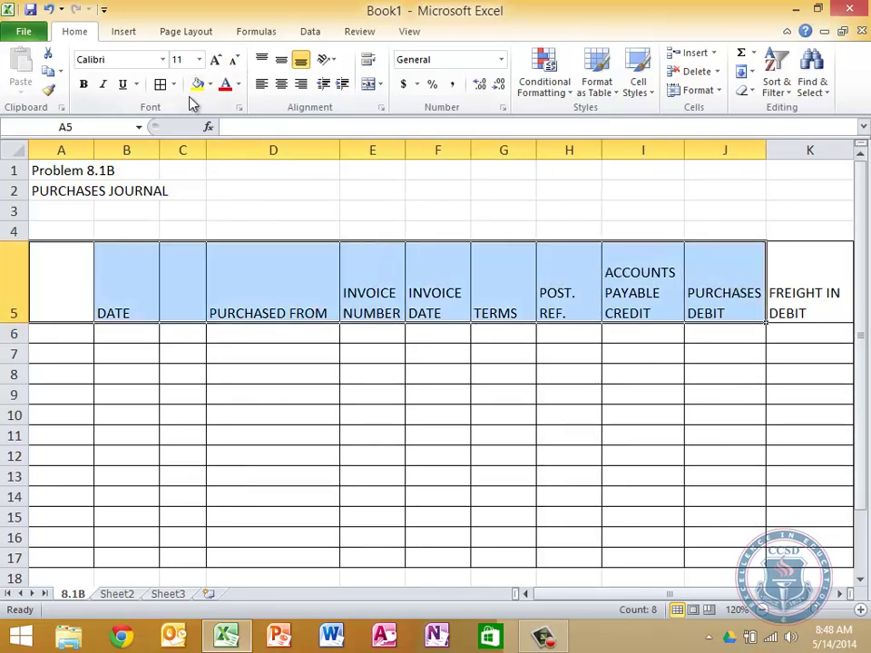
pyautogui.click(199, 85)
pyautogui.click(196, 455)
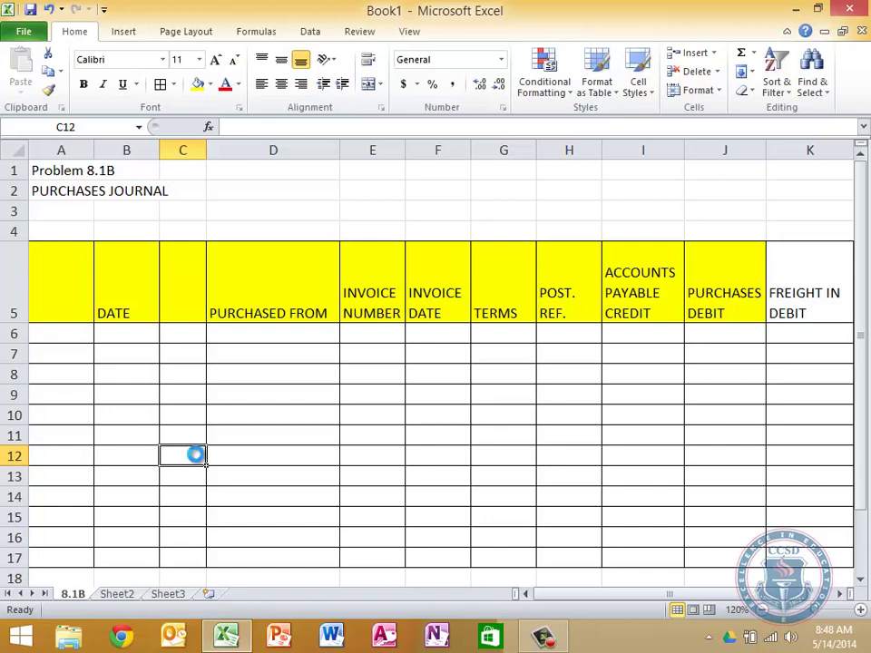
pyautogui.hotkey('ctrl', 'z')
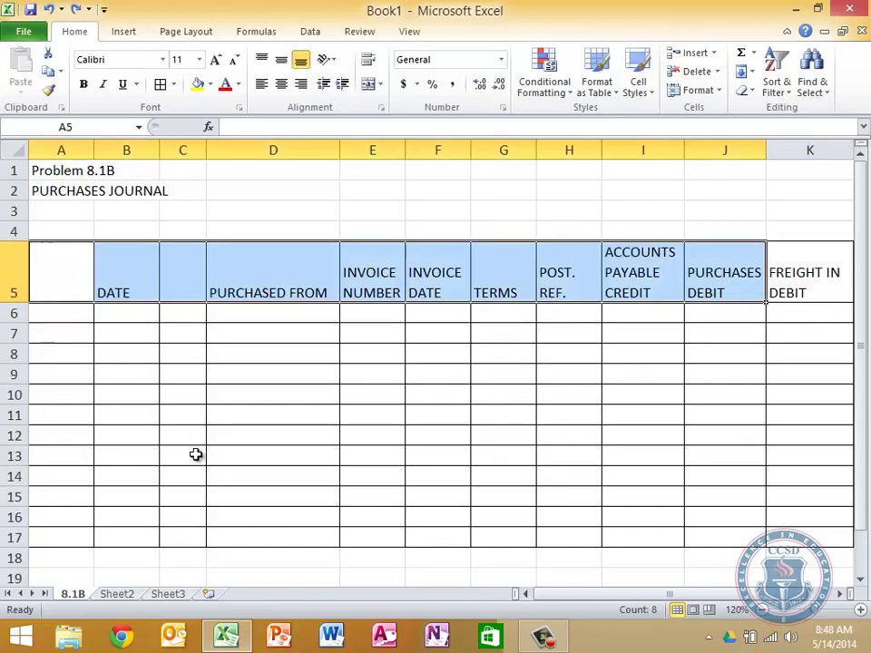
pyautogui.click(368, 192)
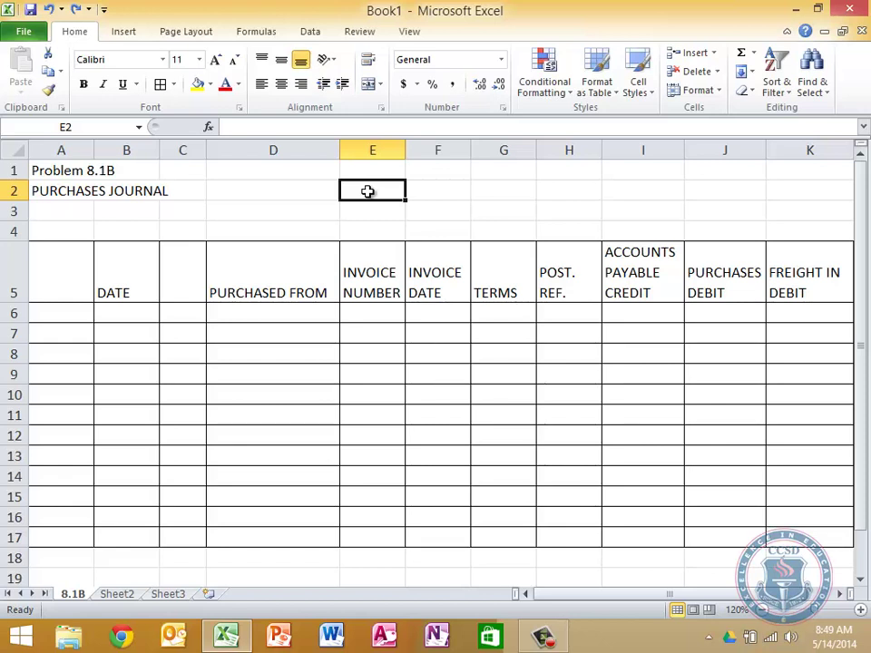
pyautogui.press('Right')
pyautogui.press('Right')
pyautogui.press('Right')
pyautogui.press('Right')
pyautogui.press('Right')
pyautogui.press('Right')
pyautogui.press('Right')
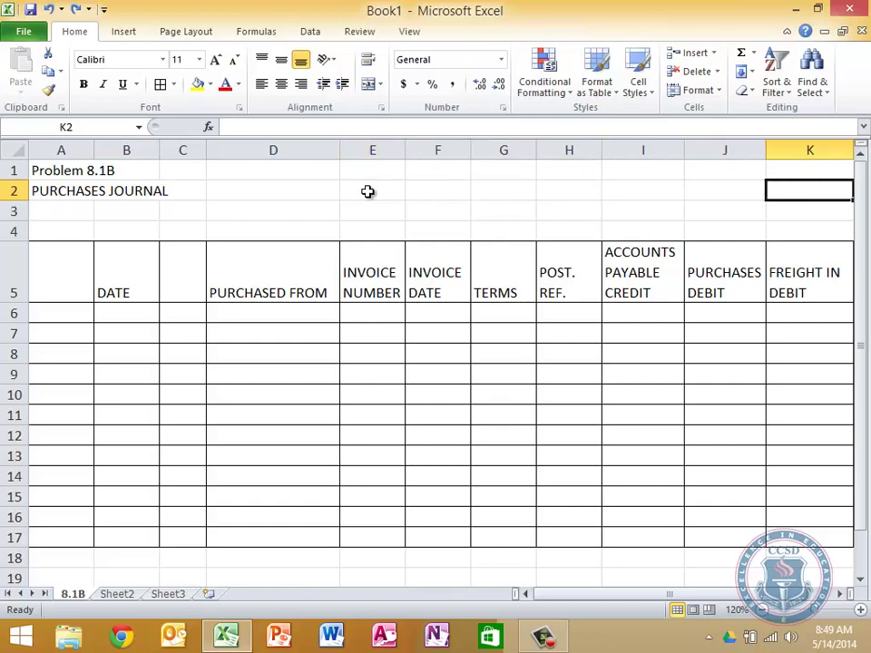
pyautogui.press('Right')
pyautogui.press('Left')
pyautogui.press('Left')
pyautogui.press('Left')
pyautogui.press('Left')
pyautogui.press('Left')
pyautogui.press('Left')
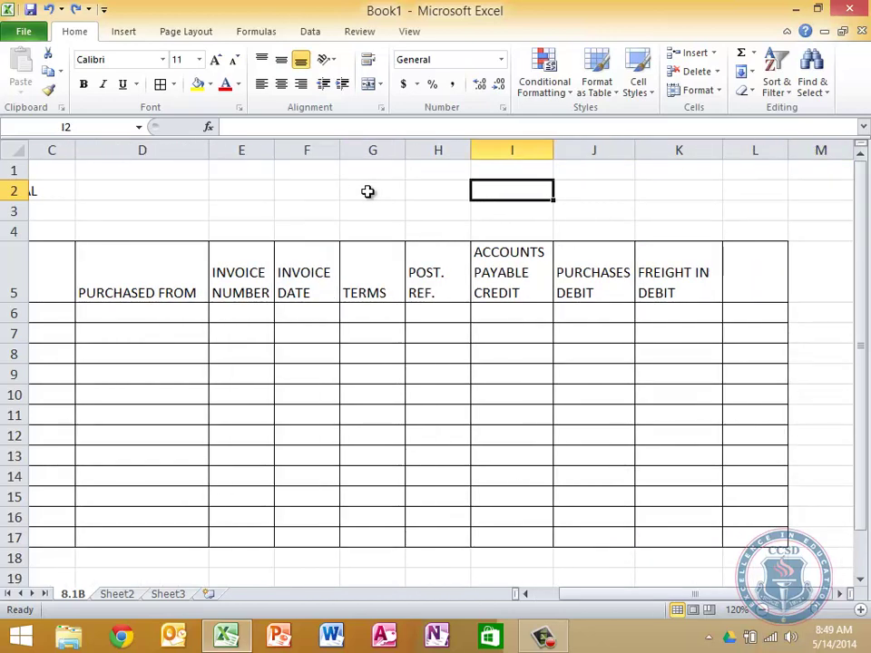
pyautogui.press('Left')
pyautogui.press('Left')
pyautogui.press('Left')
pyautogui.press('Left')
pyautogui.press('Left')
pyautogui.press('Right')
pyautogui.press('Down')
pyautogui.press('Down')
pyautogui.press('Down')
pyautogui.press('Down')
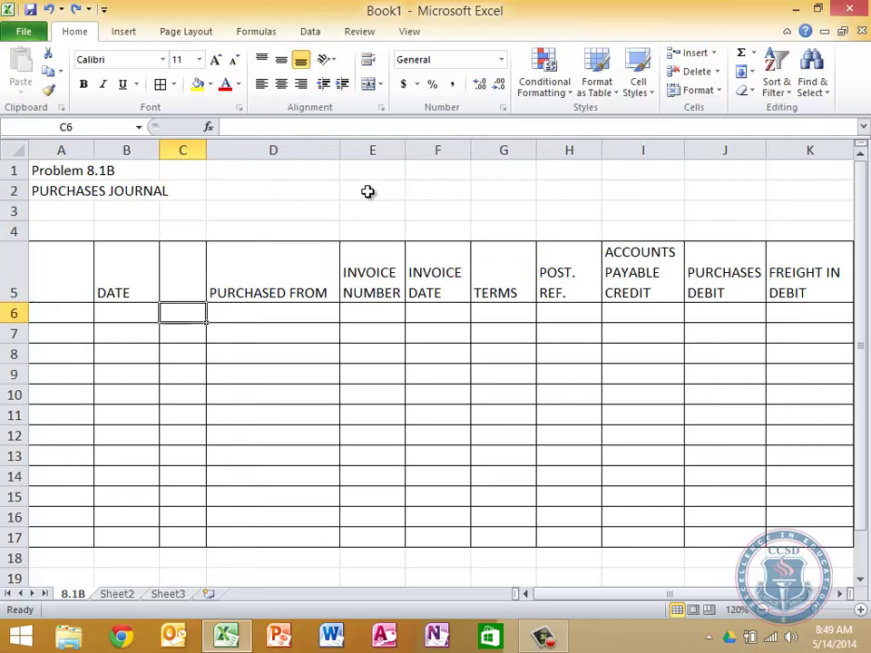
pyautogui.press('Down')
pyautogui.press('Down')
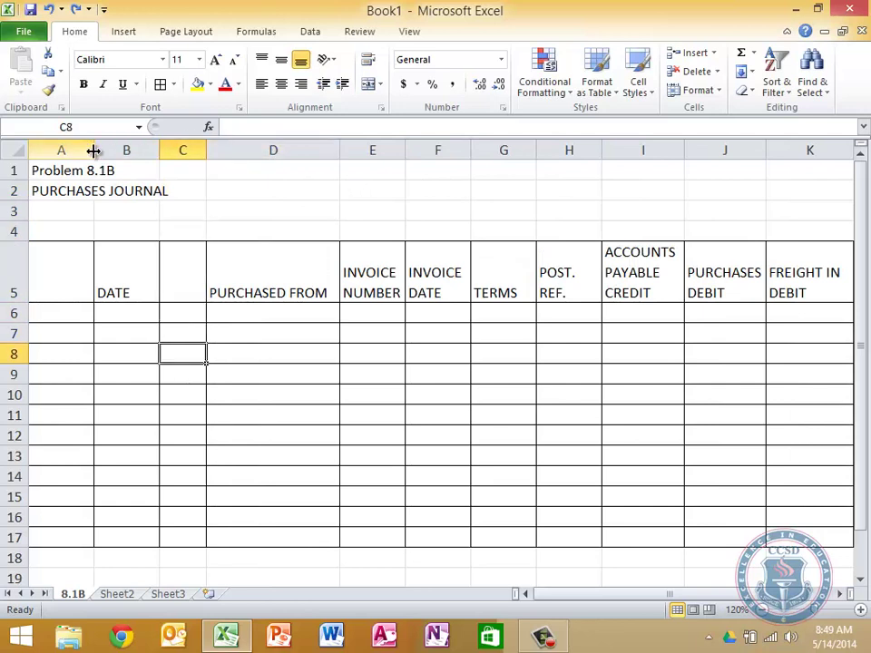
# - Narrow the empty column A to about half its width
pyautogui.moveTo(95, 151); pyautogui.dragTo(65, 151)
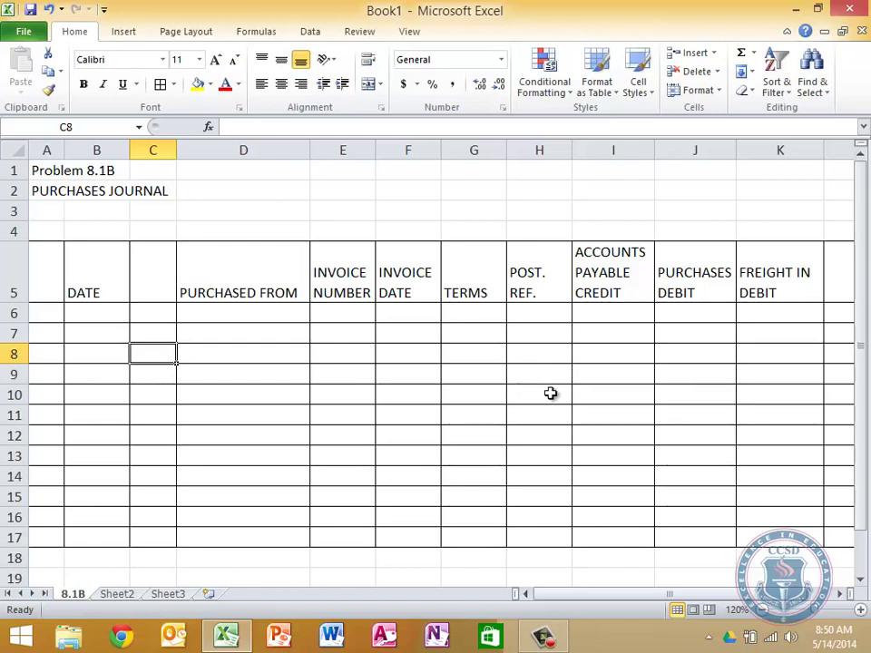
# - Merge cells B5 and C5 and center the DATE heading across them
pyautogui.click(840, 594)
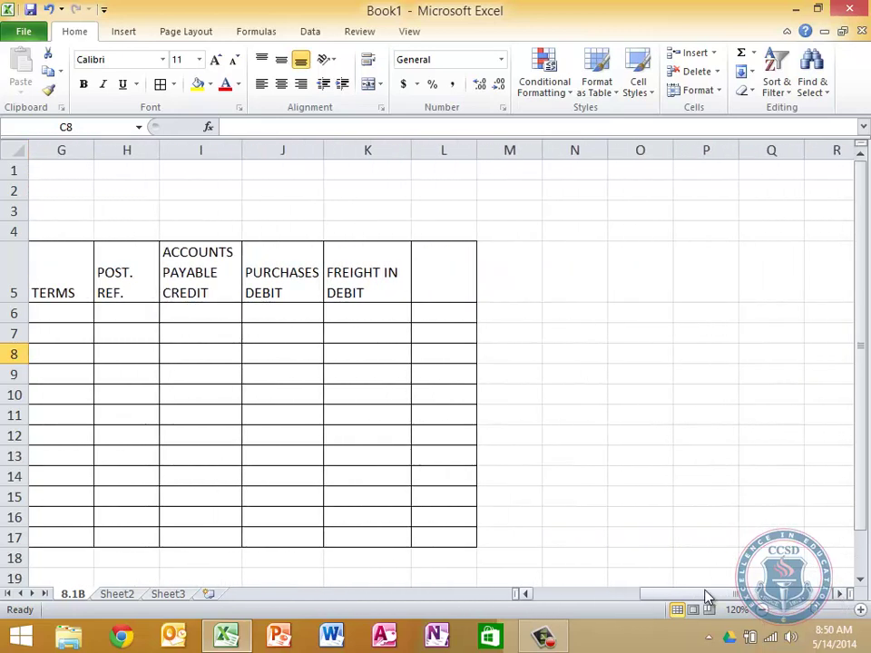
pyautogui.moveTo(706, 596); pyautogui.dragTo(639, 595)
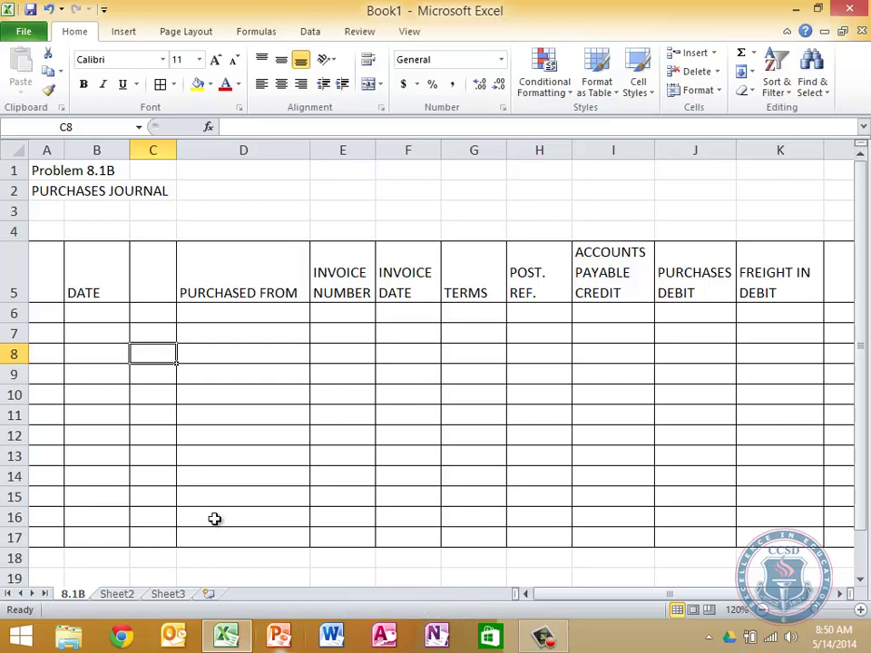
pyautogui.moveTo(90, 275); pyautogui.dragTo(147, 280)
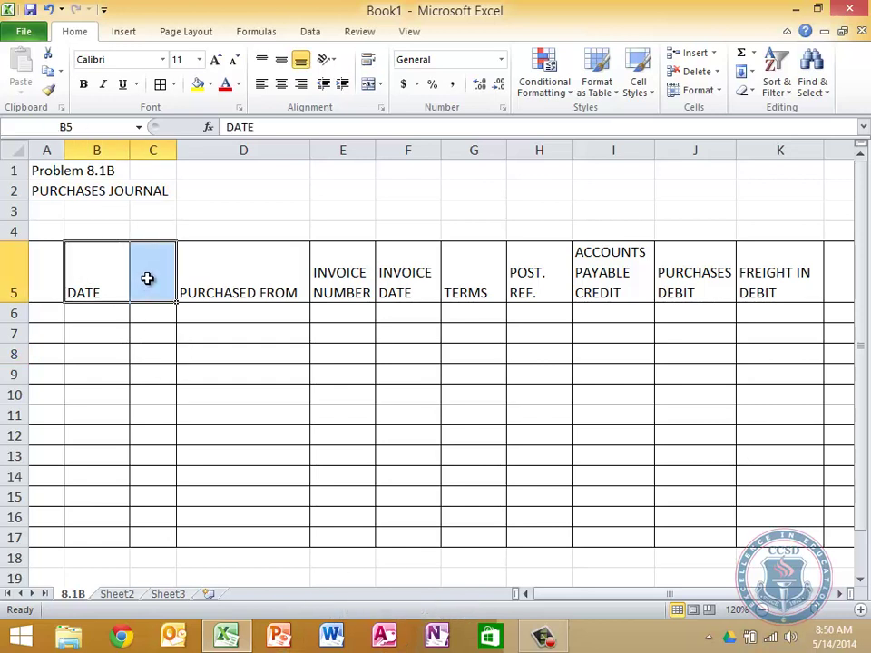
pyautogui.click(370, 82)
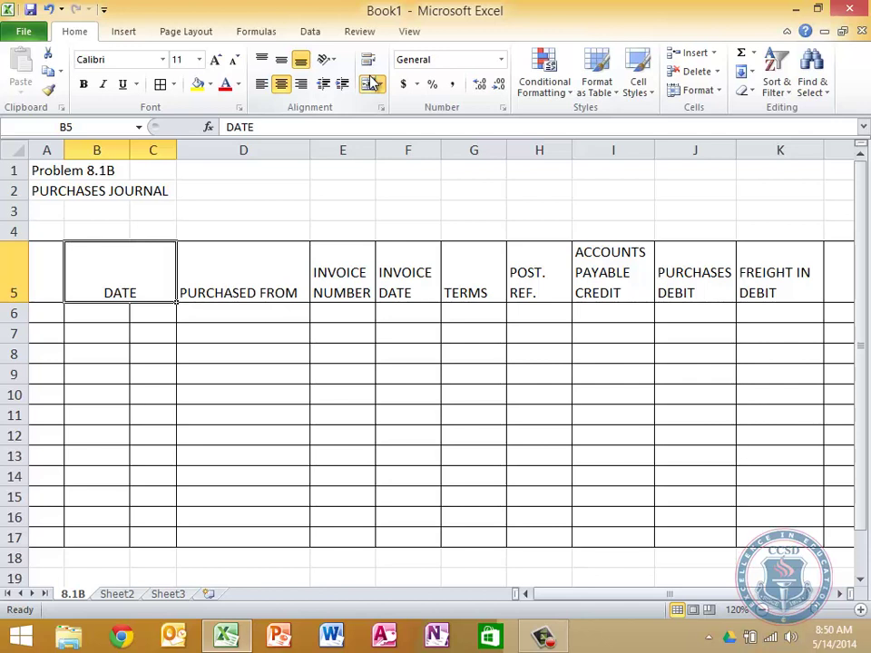
# - Center all the column headings horizontally from DATE in B5 through FREIGHT IN DEBIT in K5
pyautogui.hotkey('shift', 'Right')
pyautogui.hotkey('shift', 'Right')
pyautogui.hotkey('shift', 'Right')
pyautogui.hotkey('shift', 'Right')
pyautogui.hotkey('shift', 'Right')
pyautogui.hotkey('shift', 'Right')
pyautogui.hotkey('shift', 'Right')
pyautogui.hotkey('shift', 'Right')
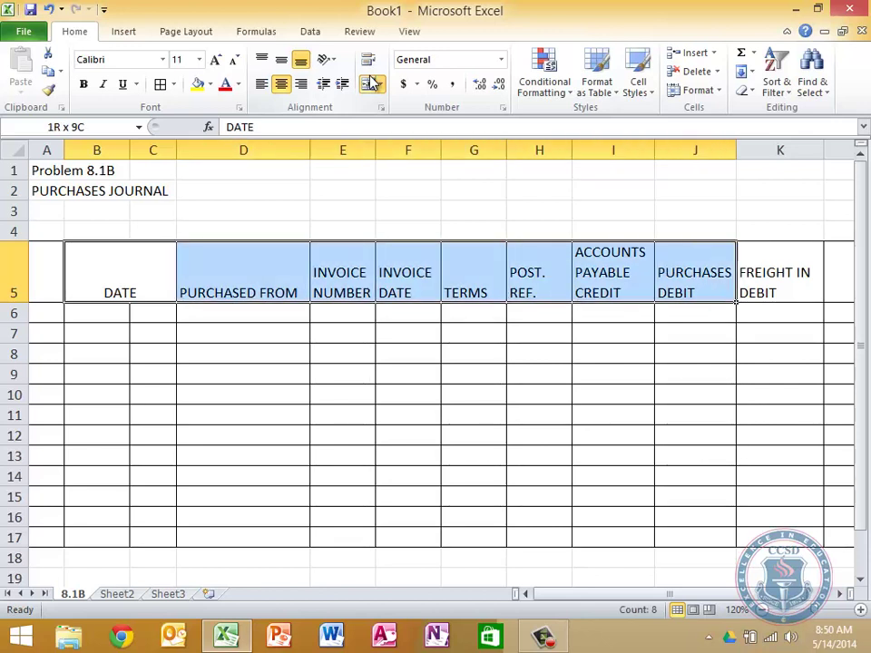
pyautogui.click(281, 84)
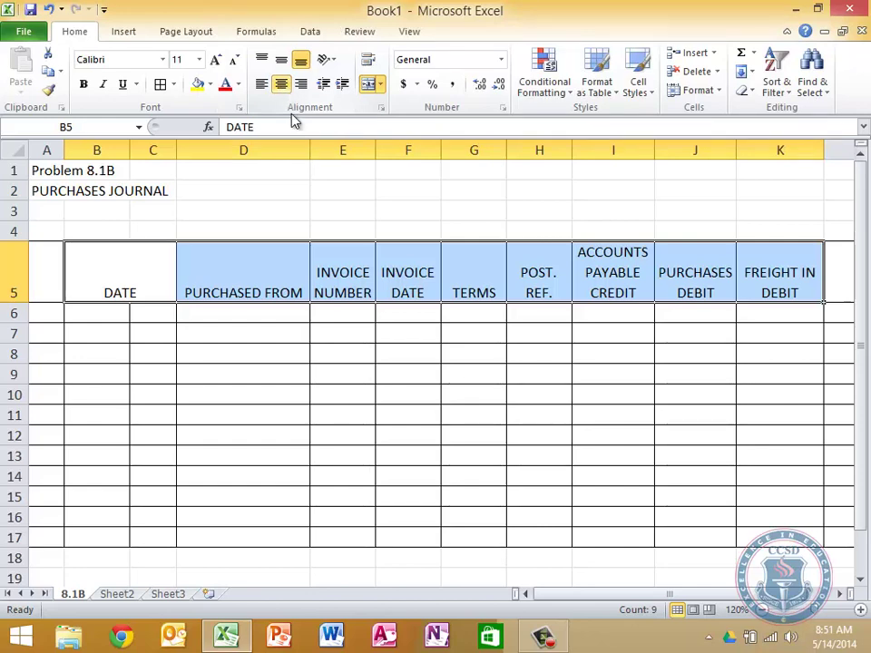
pyautogui.click(193, 394)
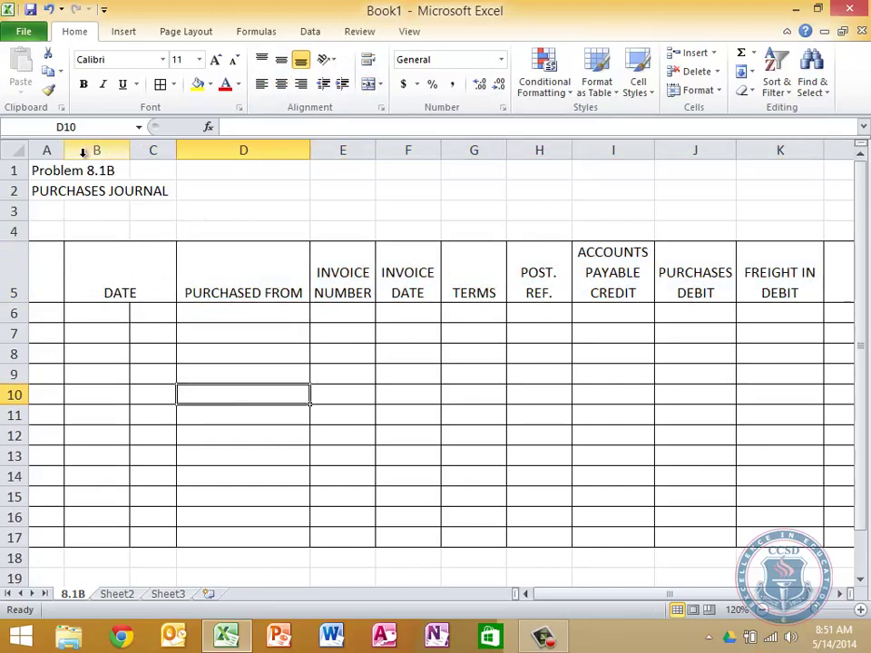
# - Set the width of the empty outer columns A and L to 2
pyautogui.click(49, 150)
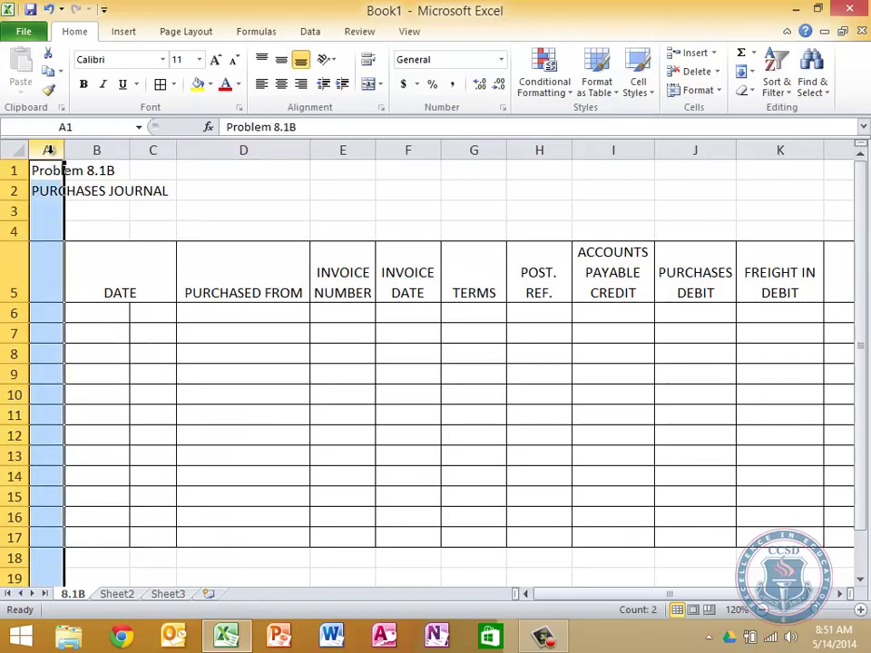
pyautogui.click(49, 150)
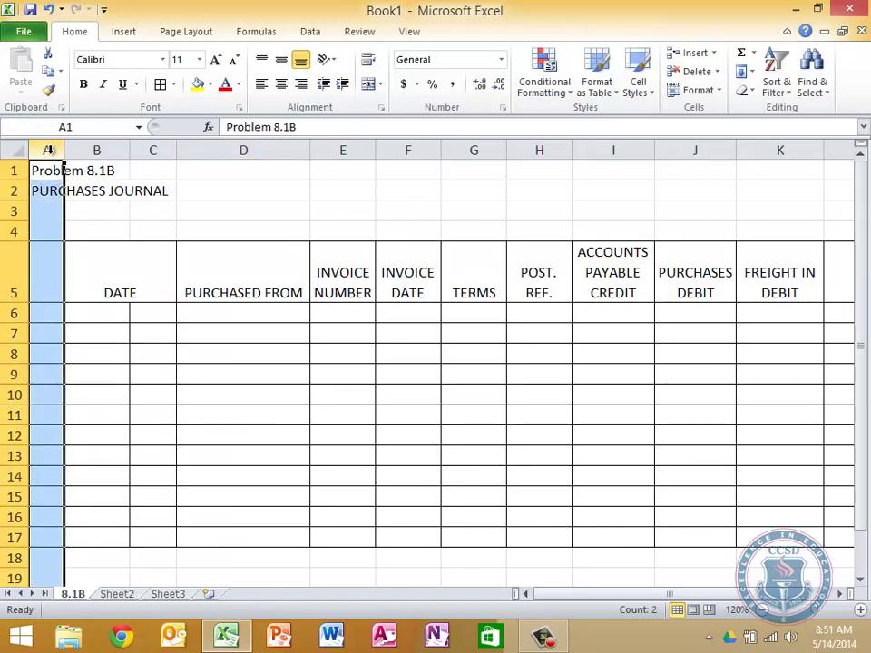
pyautogui.click(841, 152)
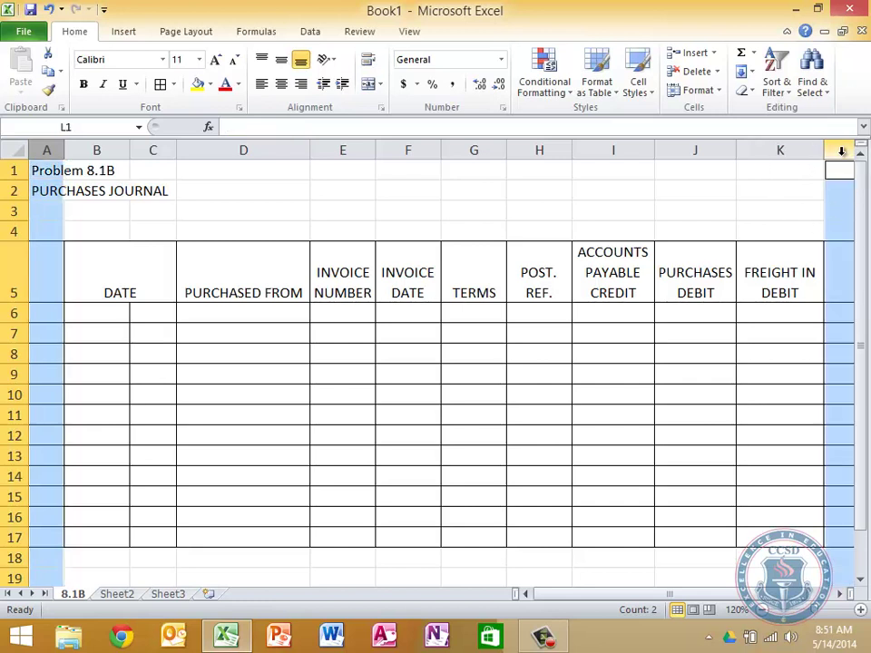
pyautogui.rightClick(842, 152)
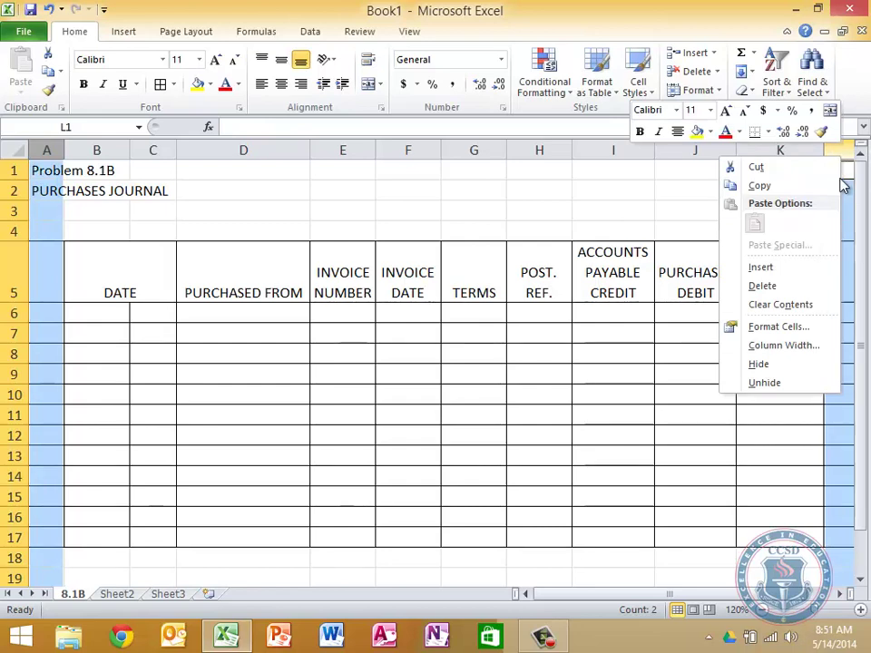
pyautogui.click(784, 352)
pyautogui.write('2')
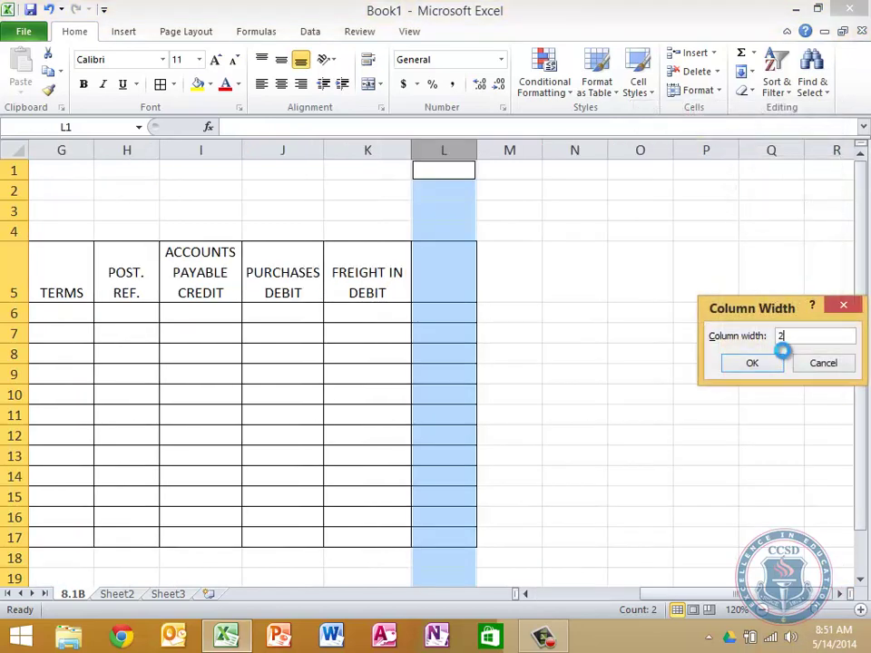
pyautogui.press('Return')
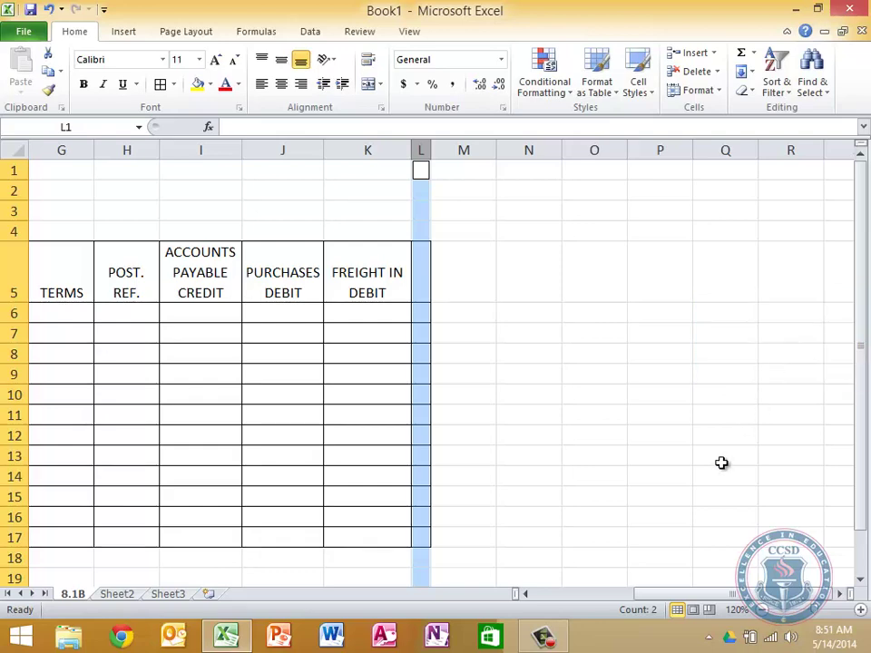
pyautogui.click(537, 593)
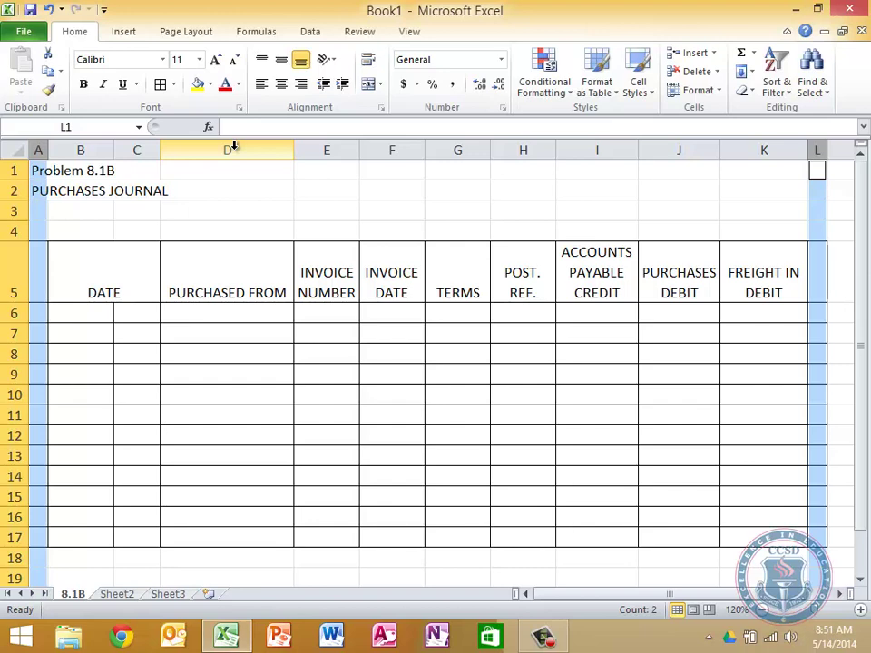
pyautogui.moveTo(234, 146); pyautogui.dragTo(685, 130)
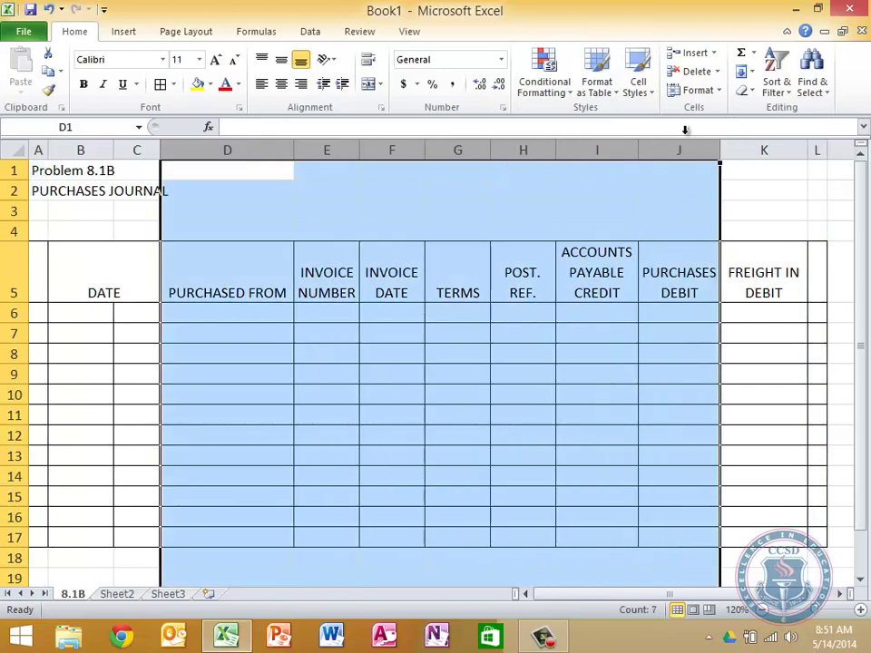
pyautogui.click(105, 338)
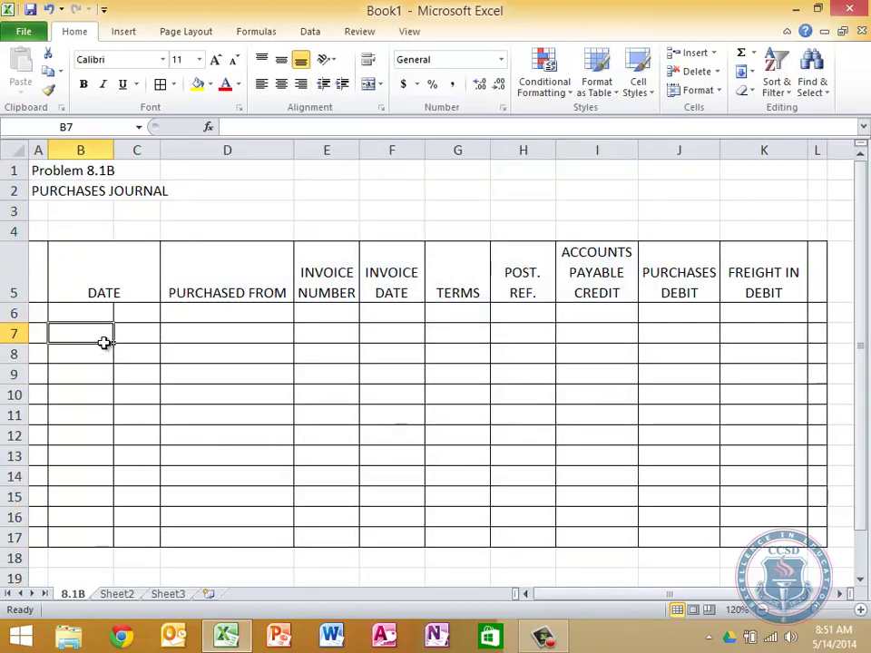
pyautogui.moveTo(105, 342); pyautogui.dragTo(523, 456)
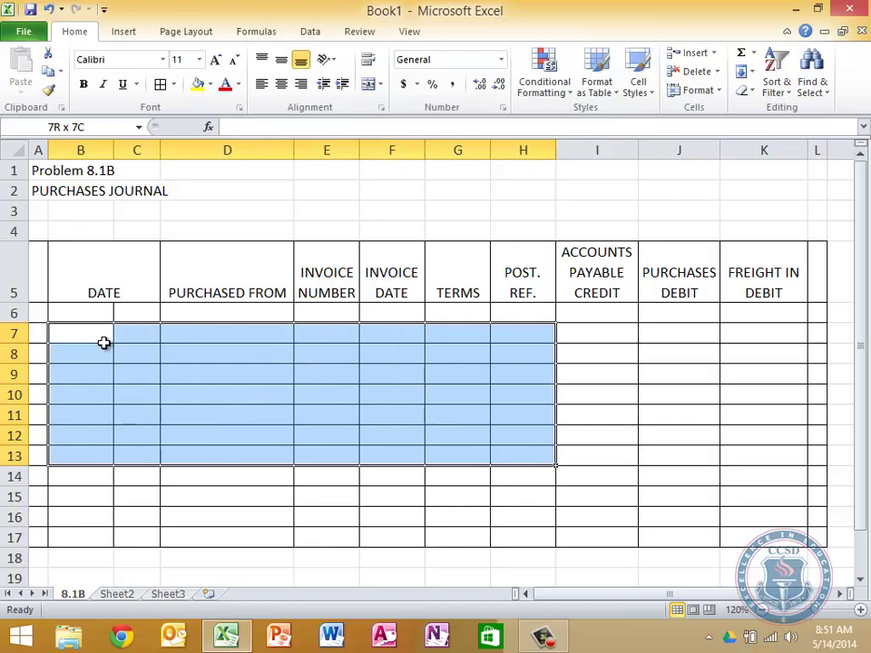
pyautogui.moveTo(104, 343); pyautogui.dragTo(104, 342)
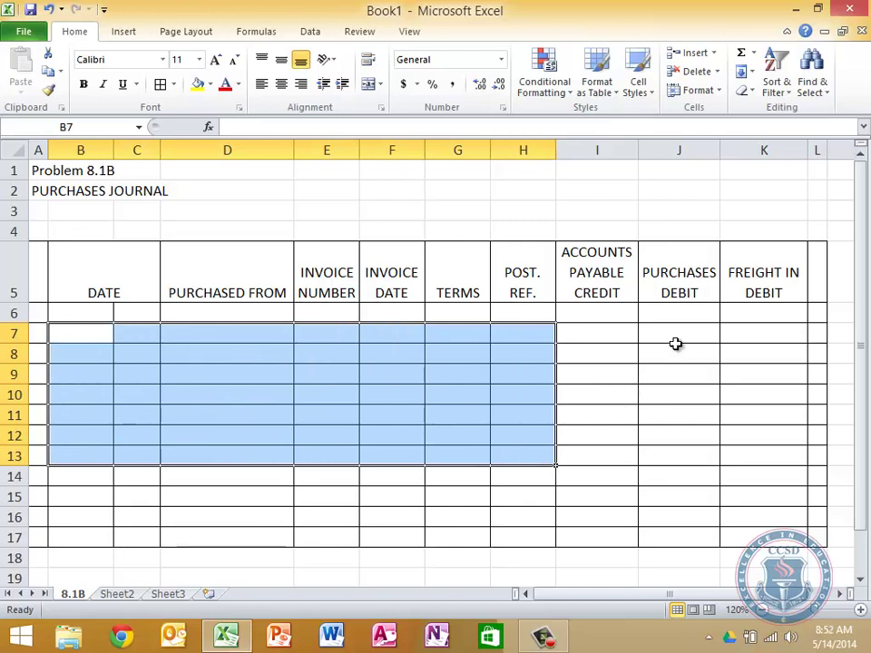
pyautogui.keyDown('ctrl'); pyautogui.moveTo(675, 343); pyautogui.dragTo(694, 459); pyautogui.keyUp('ctrl')
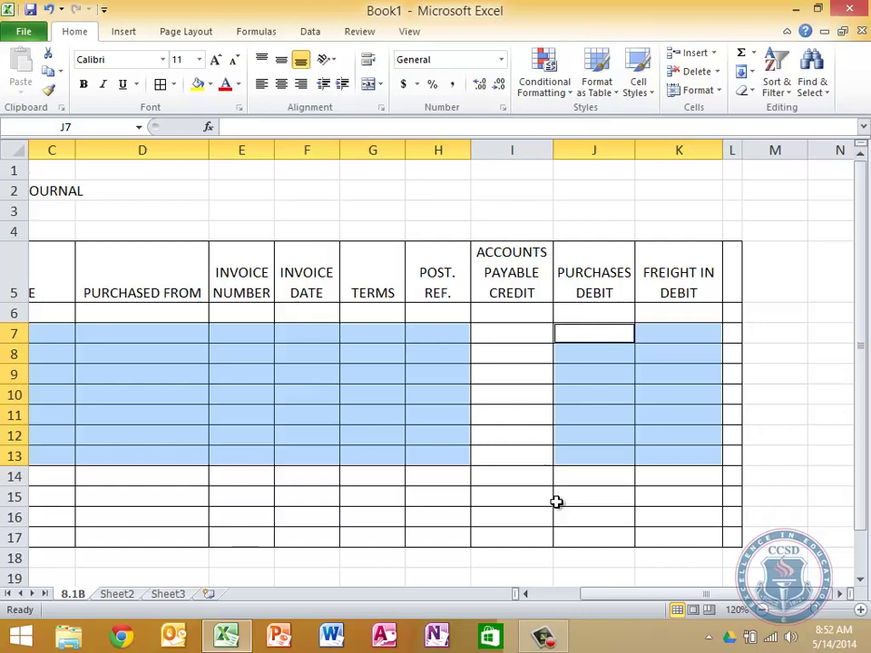
pyautogui.moveTo(550, 601); pyautogui.dragTo(547, 602)
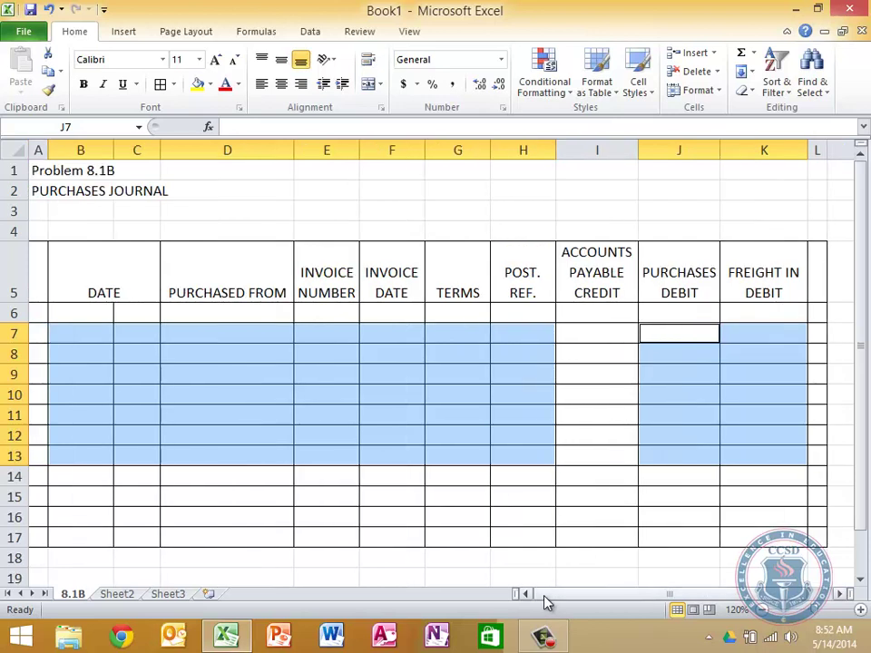
pyautogui.press('Left')
pyautogui.press('Left')
pyautogui.press('Left')
pyautogui.press('Left')
pyautogui.press('Left')
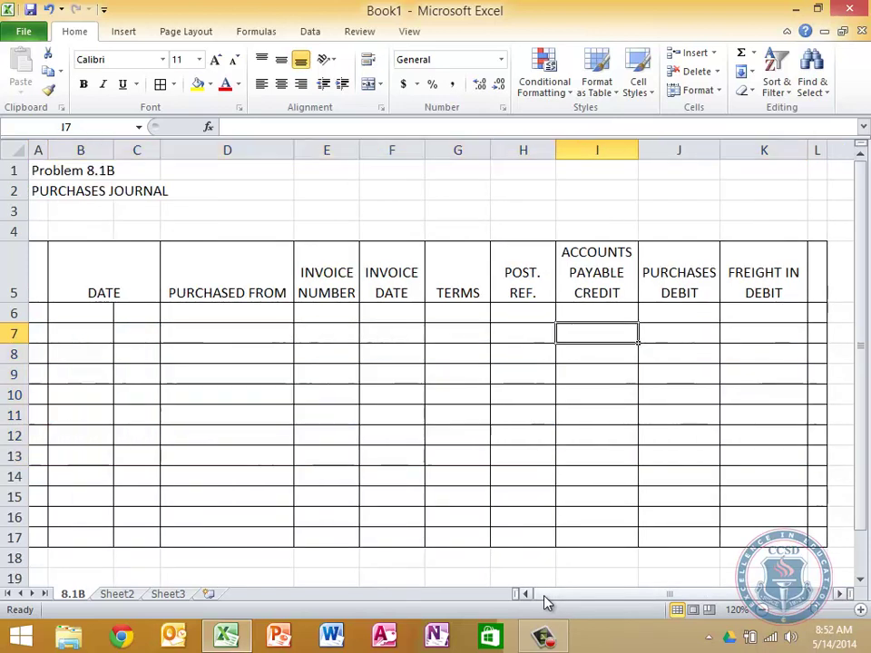
pyautogui.press('Up')
pyautogui.press('Up')
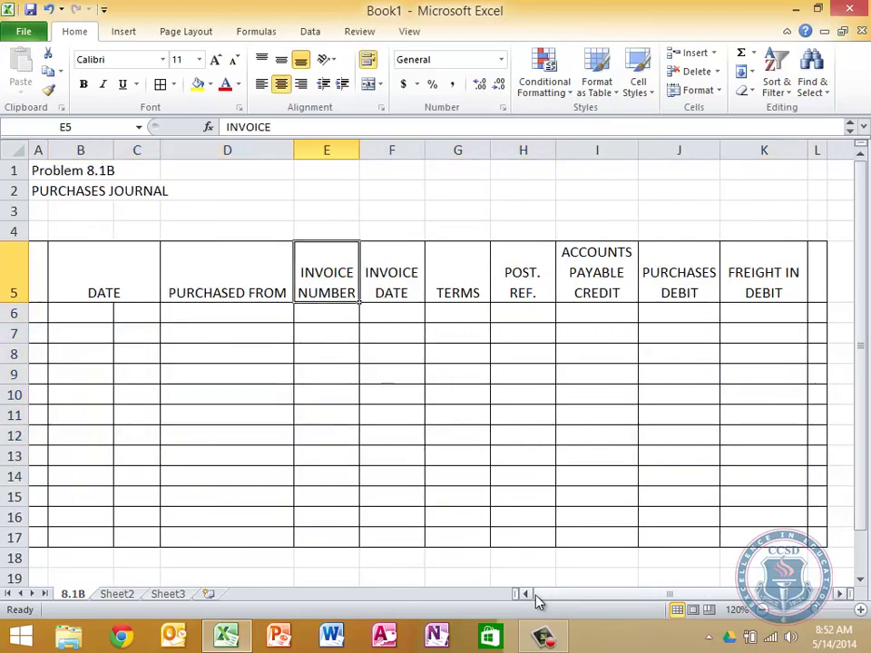
# - Set the width of column B to 6 and column C to 4 under the DATE heading
pyautogui.click(93, 148)
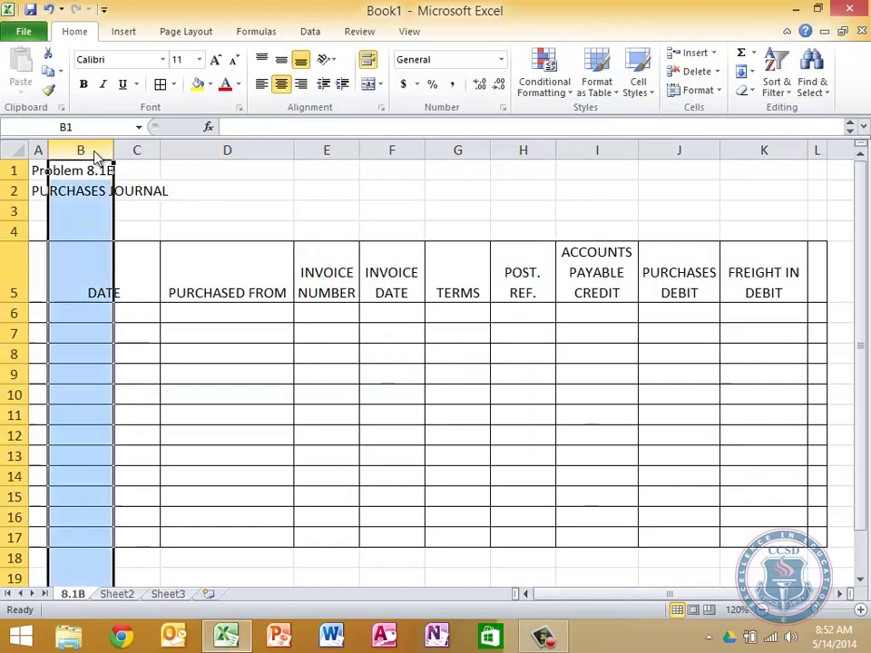
pyautogui.rightClick(98, 153)
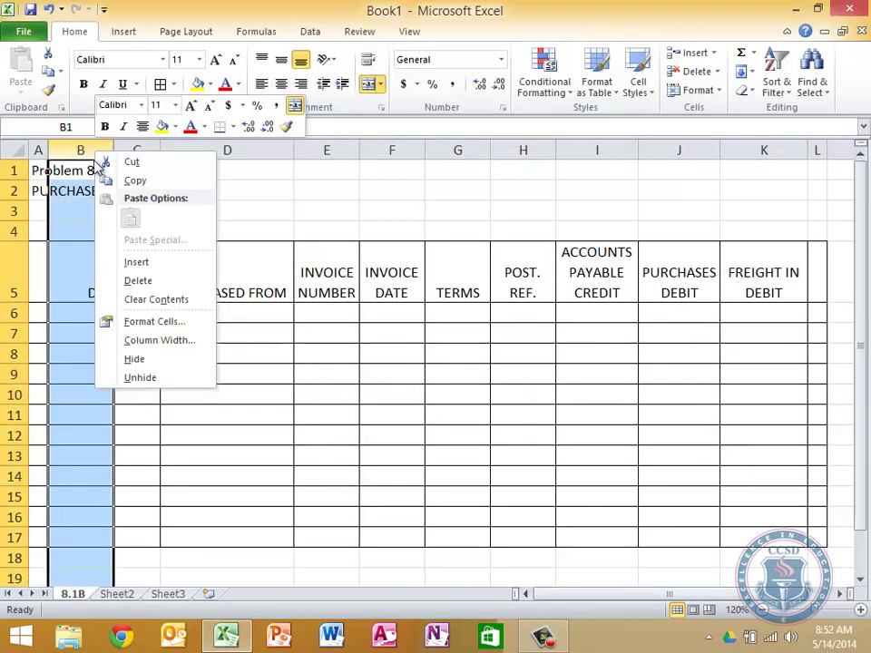
pyautogui.click(143, 340)
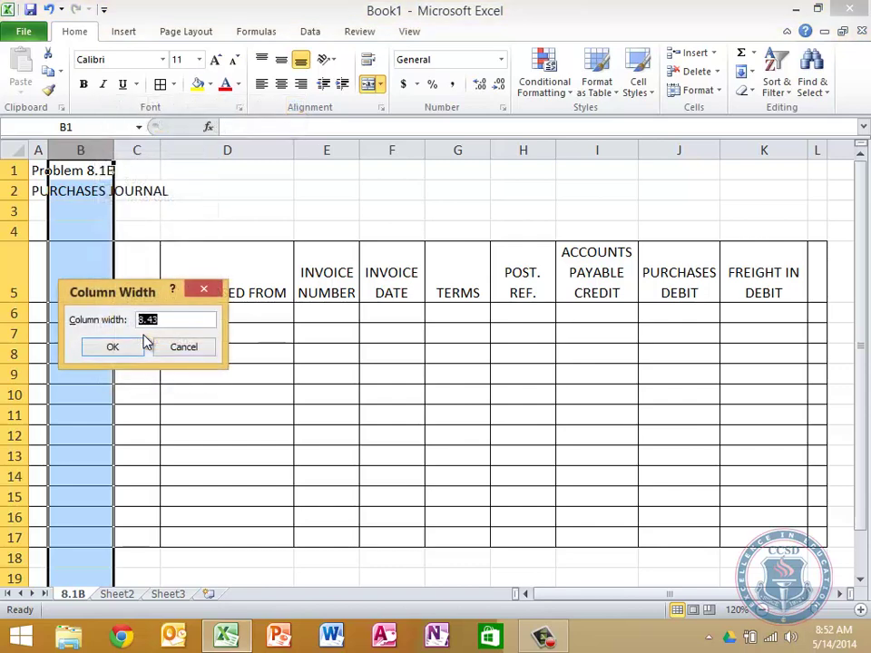
pyautogui.write('6')
pyautogui.click(140, 341)
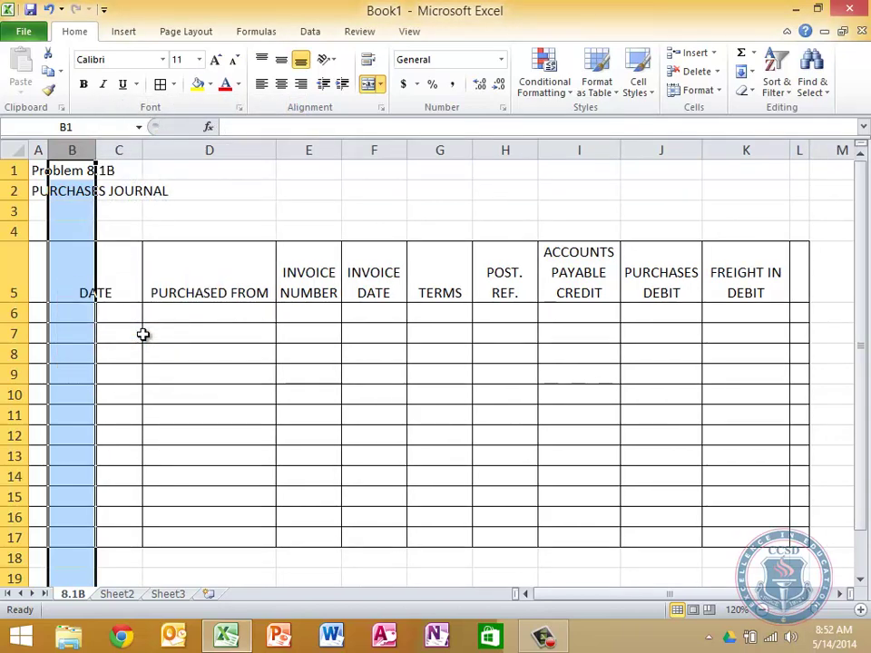
pyautogui.rightClick(121, 151)
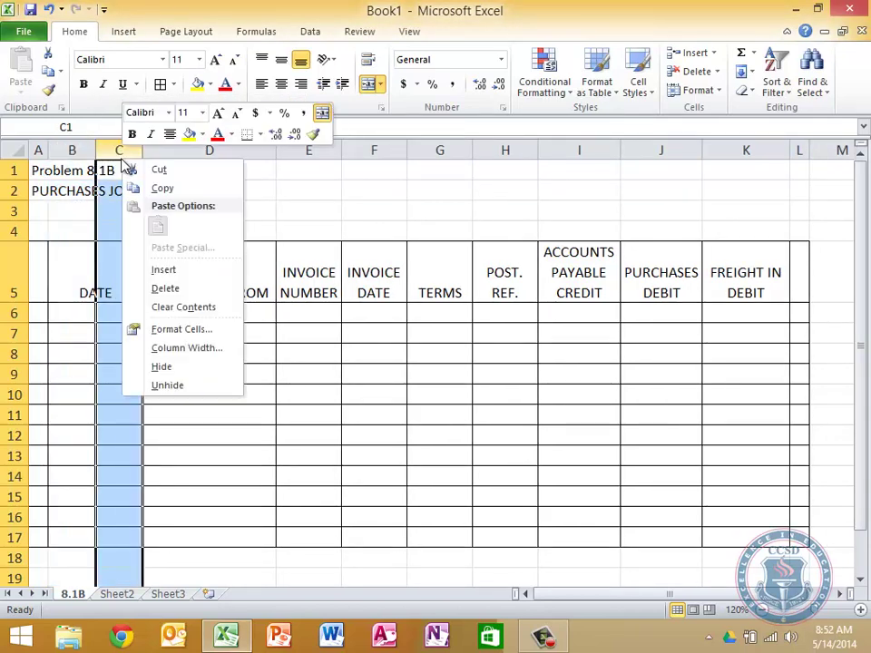
pyautogui.click(185, 352)
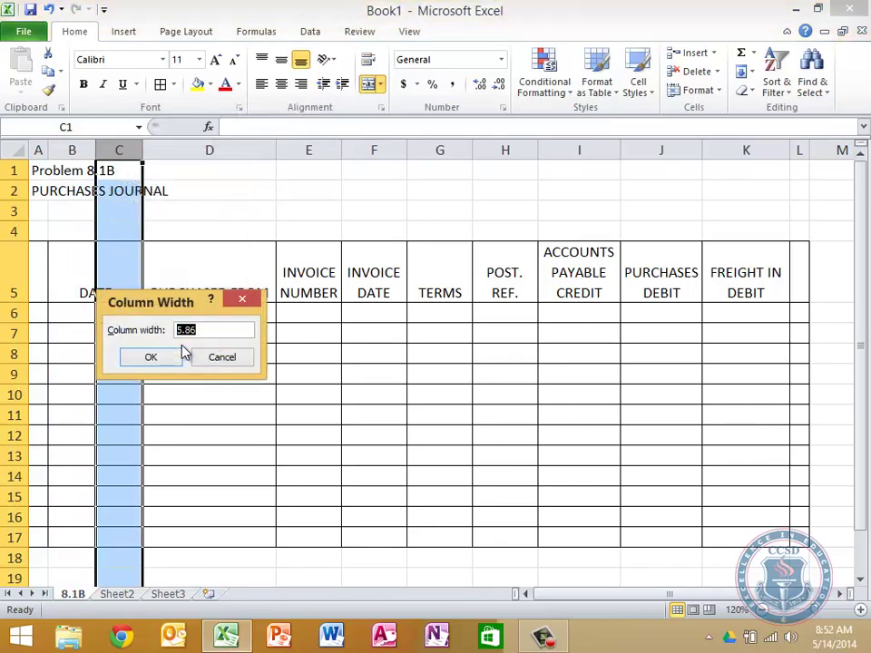
pyautogui.write('4')
pyautogui.press('Return')
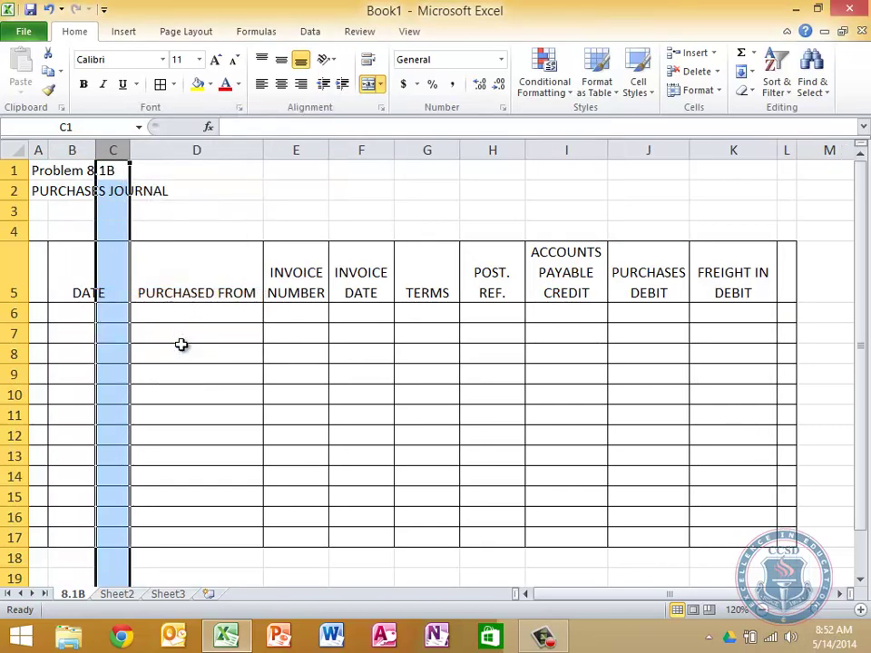
# - Set the width of the PURCHASED FROM column D to 22
pyautogui.click(226, 151)
pyautogui.rightClick(226, 156)
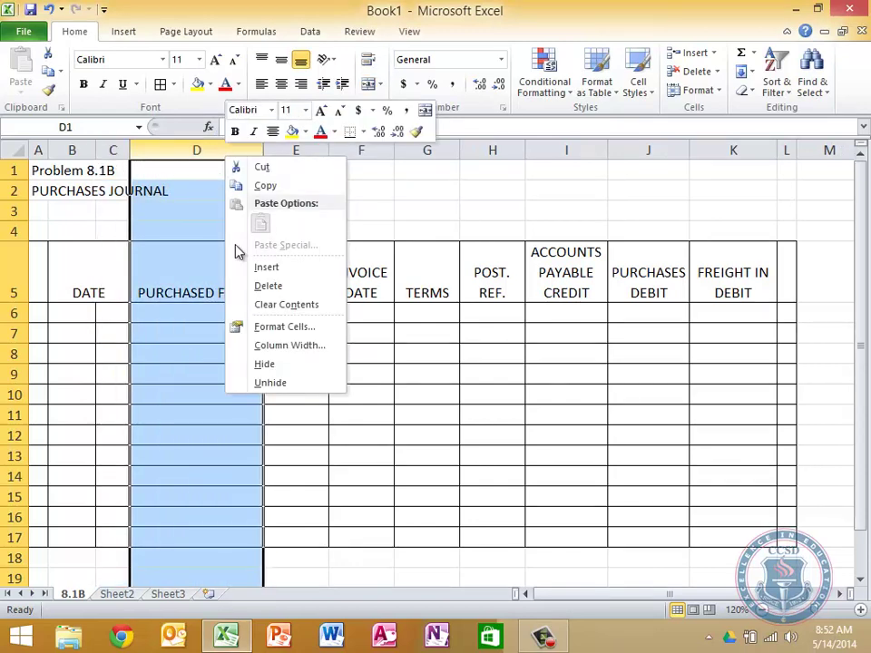
pyautogui.click(287, 346)
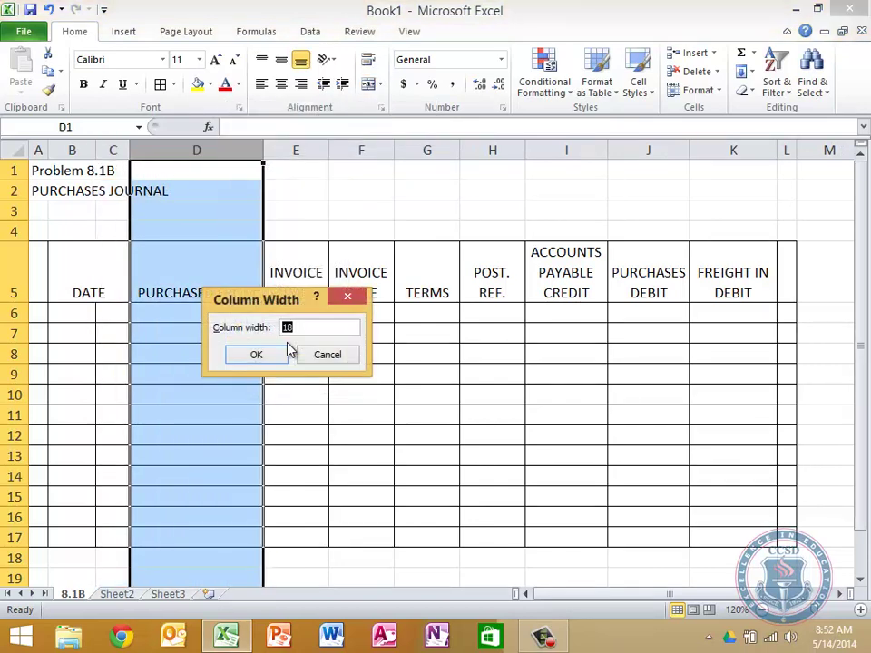
pyautogui.write('22')
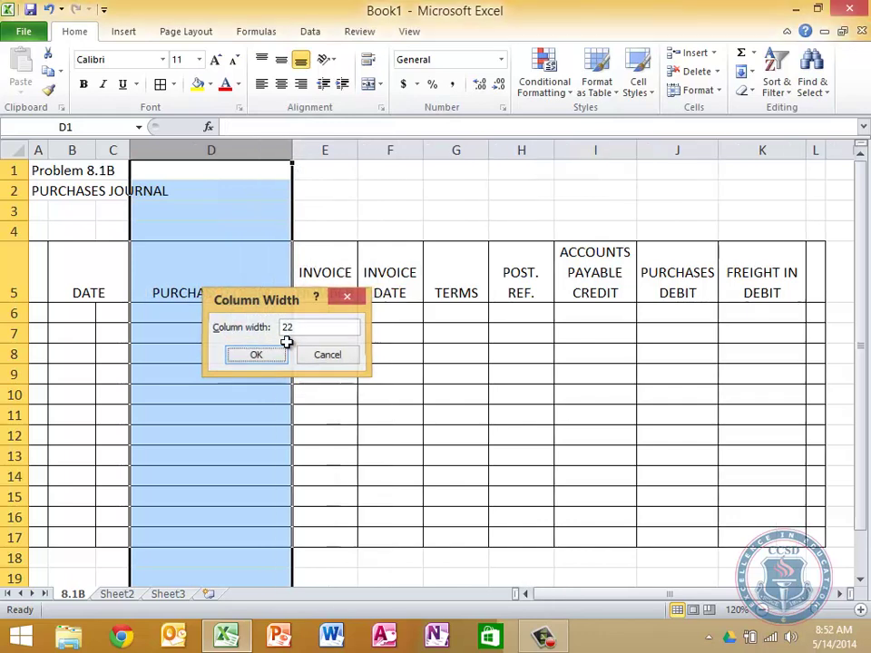
pyautogui.press('Return')
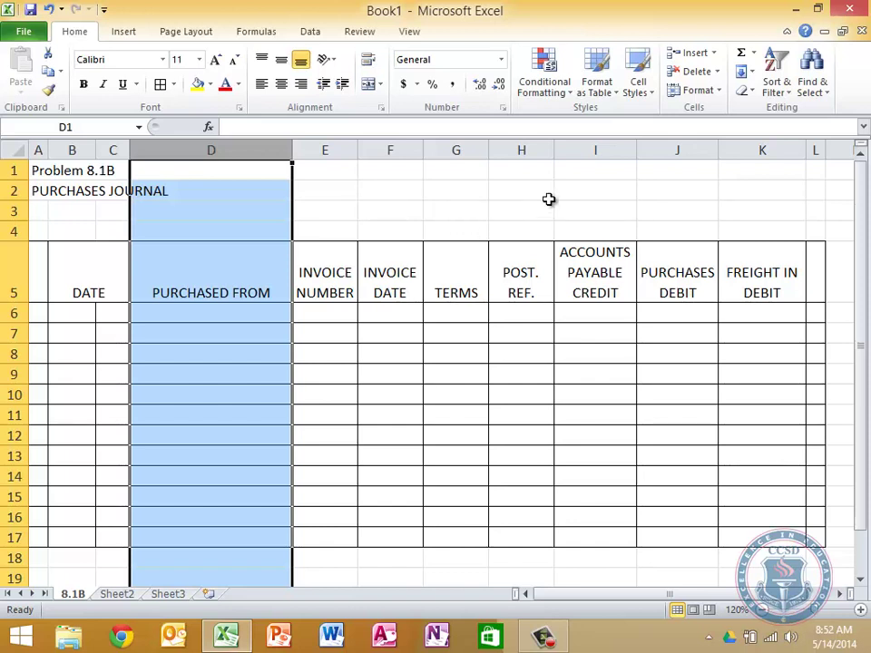
# - Set the width of the ACCOUNTS PAYABLE CREDIT, PURCHASES DEBIT and FREIGHT IN DEBIT columns, I through K, to 11
pyautogui.moveTo(583, 150); pyautogui.dragTo(754, 149)
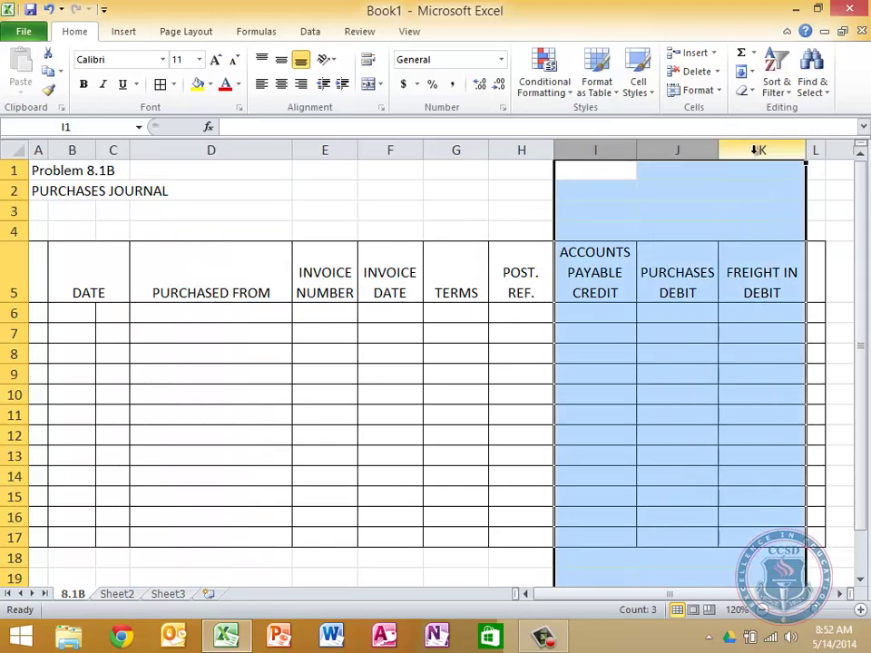
pyautogui.rightClick(756, 153)
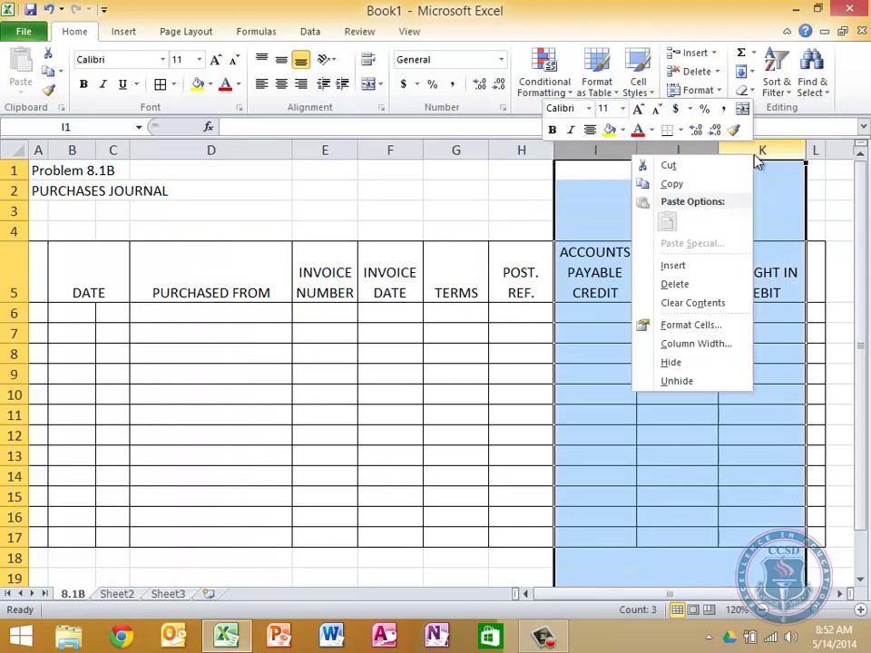
pyautogui.click(716, 348)
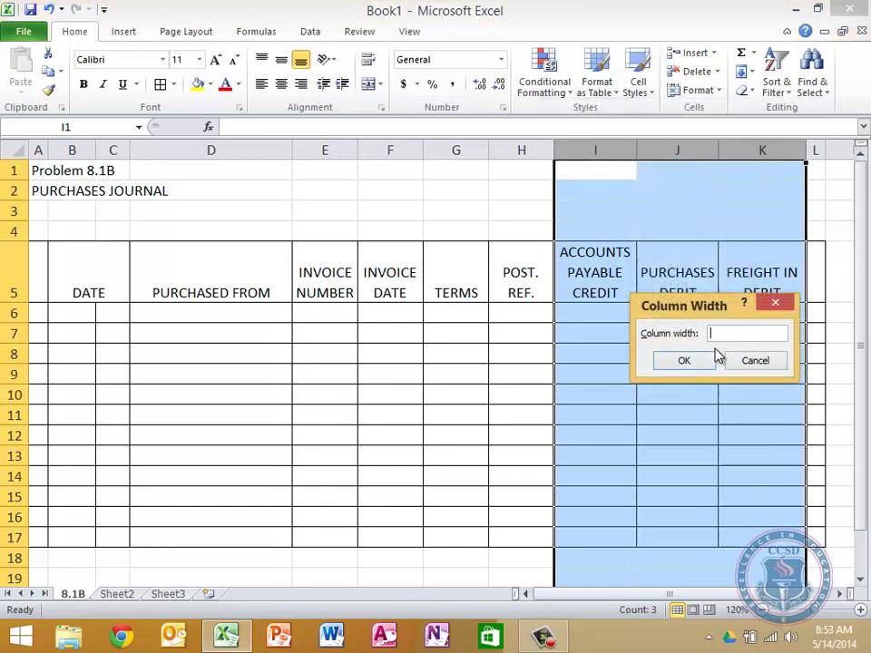
pyautogui.write('11')
pyautogui.press('Return')
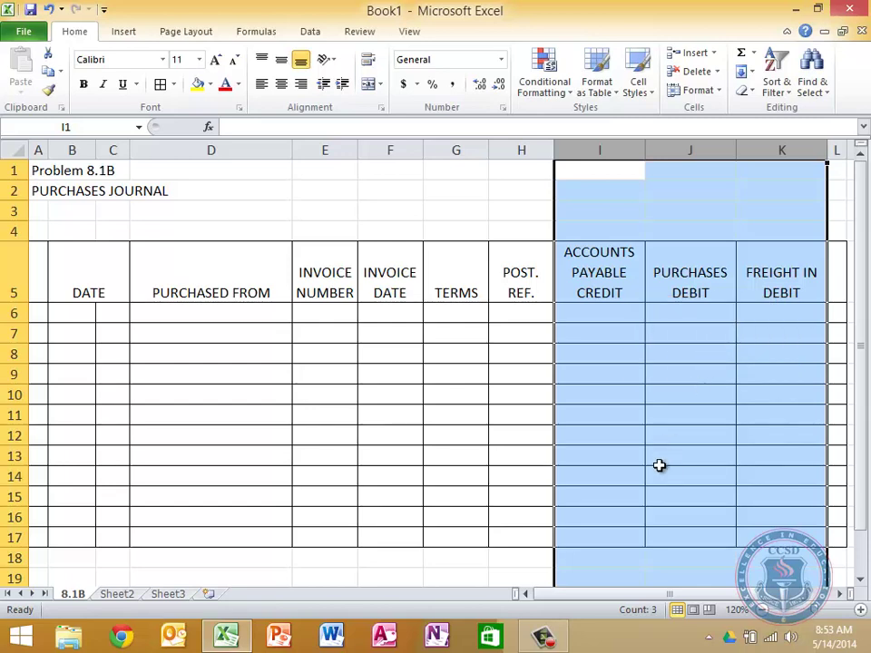
pyautogui.click(659, 466)
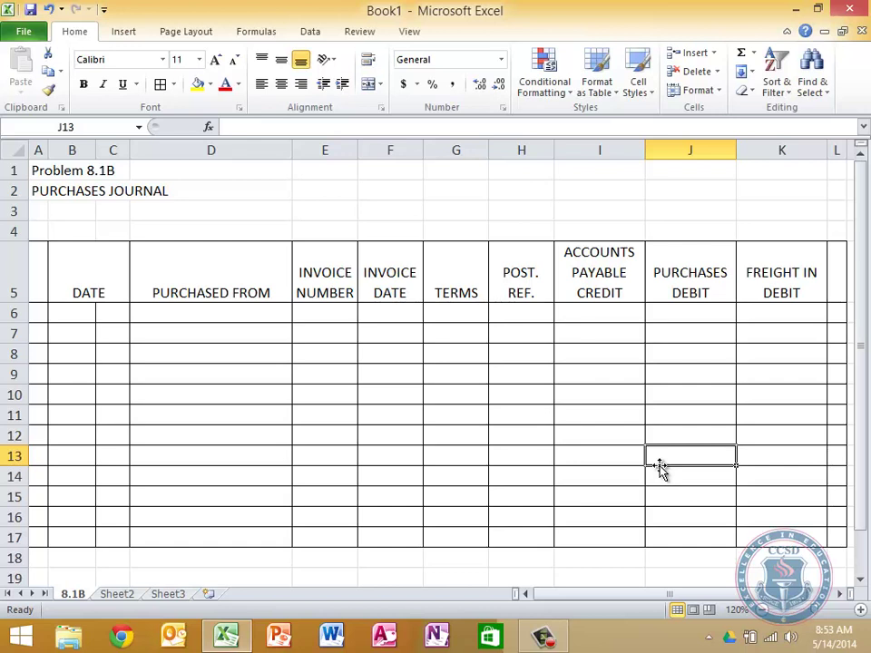
# - Apply a double-line right border to cells A5 through A17, along the DATE column's outer edge
pyautogui.press('Left')
pyautogui.press('Left')
pyautogui.press('Left')
pyautogui.press('Left')
pyautogui.press('Left')
pyautogui.press('Left')
pyautogui.press('Left')
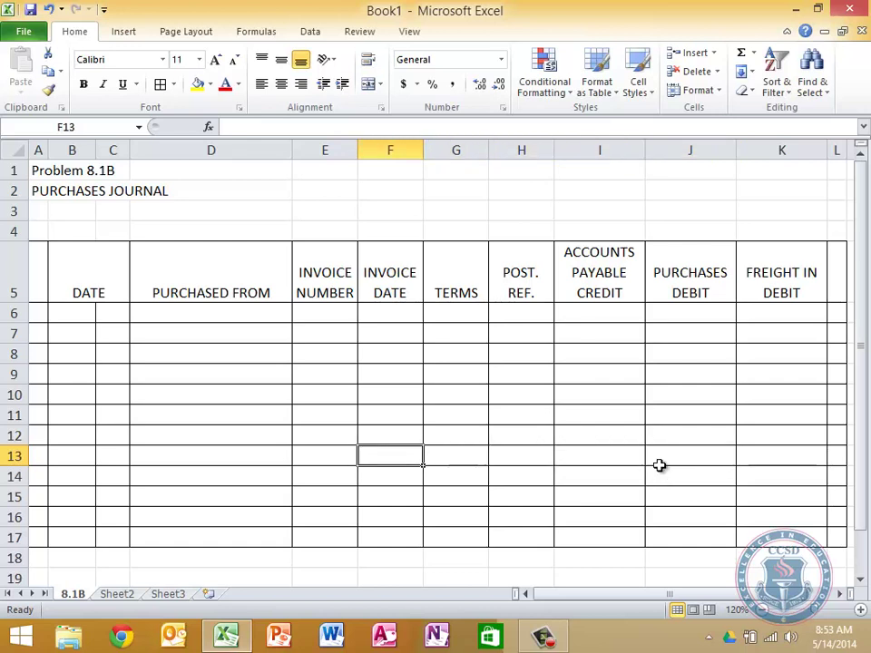
pyautogui.press('Up')
pyautogui.press('Up')
pyautogui.press('Up')
pyautogui.press('Up')
pyautogui.press('Up')
pyautogui.press('Up')
pyautogui.press('Up')
pyautogui.press('Up')
pyautogui.press('Left')
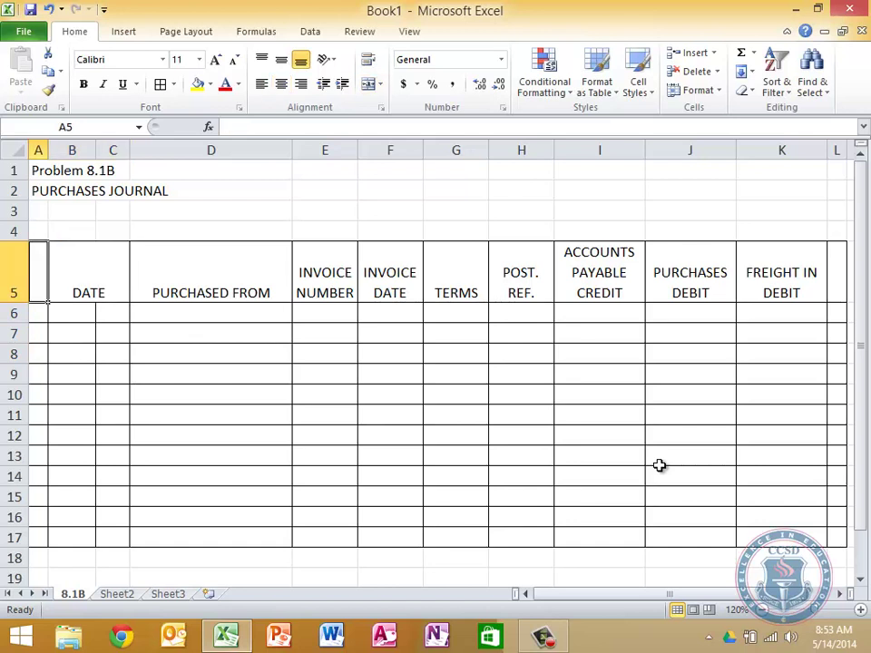
pyautogui.hotkey('shift', 'Down')
pyautogui.hotkey('shift', 'Down')
pyautogui.hotkey('shift', 'Down')
pyautogui.hotkey('shift', 'Down')
pyautogui.hotkey('shift', 'Down')
pyautogui.hotkey('shift', 'Down')
pyautogui.hotkey('shift', 'Down')
pyautogui.hotkey('shift', 'Down')
pyautogui.hotkey('shift', 'Down')
pyautogui.hotkey('shift', 'Down')
pyautogui.hotkey('shift', 'Down')
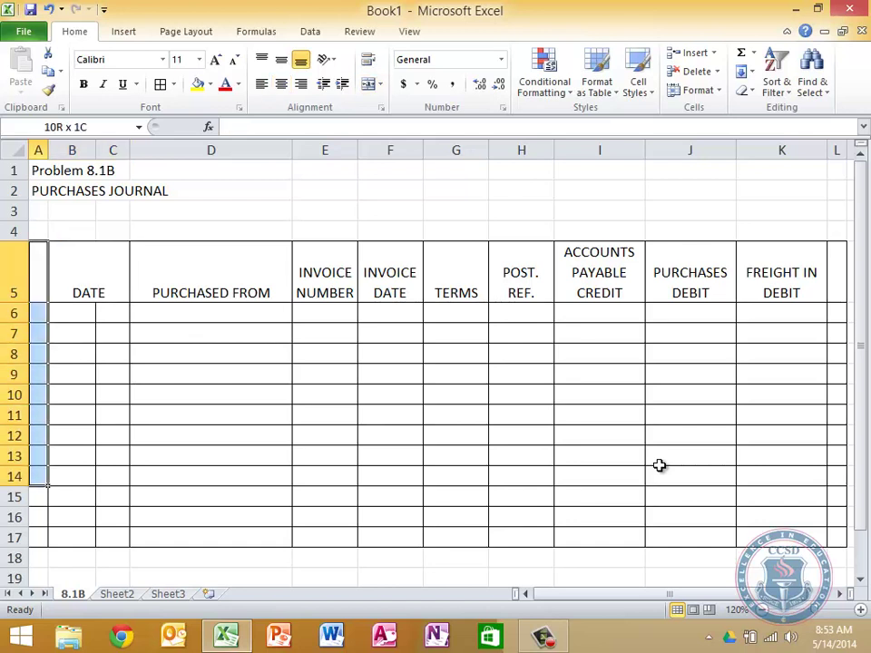
pyautogui.hotkey('shift', 'Down')
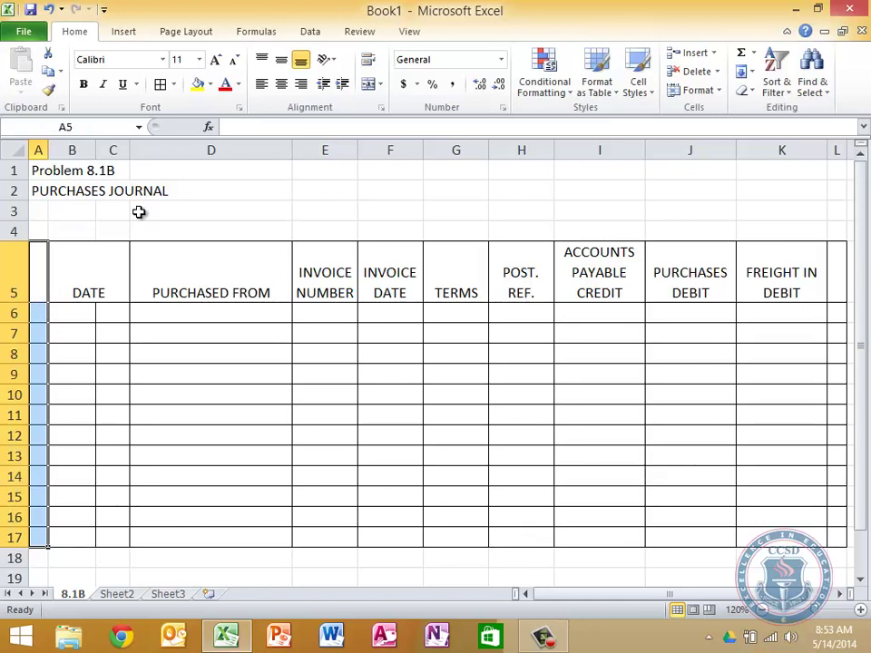
pyautogui.click(174, 86)
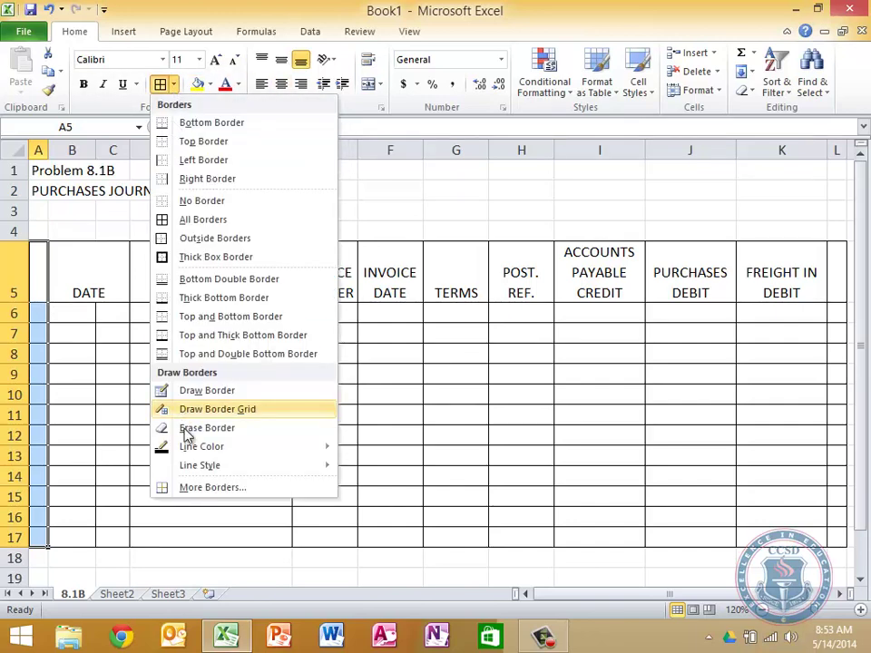
pyautogui.click(197, 490)
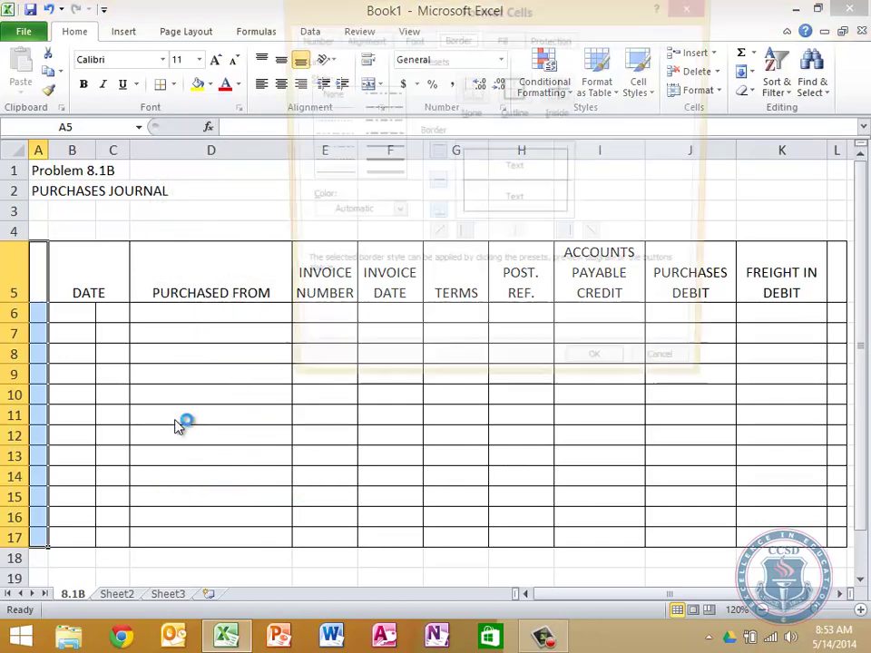
pyautogui.click(377, 177)
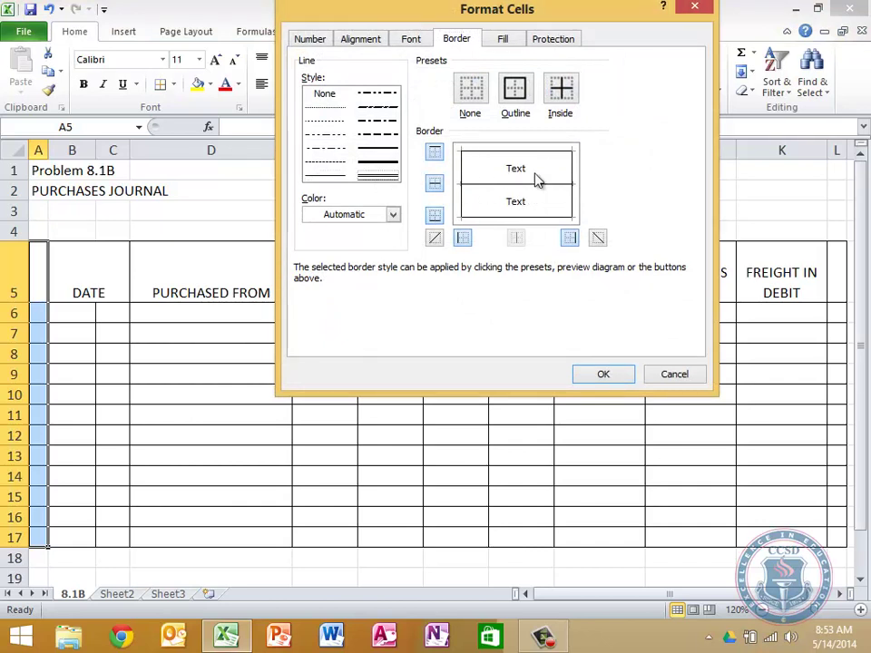
pyautogui.click(573, 180)
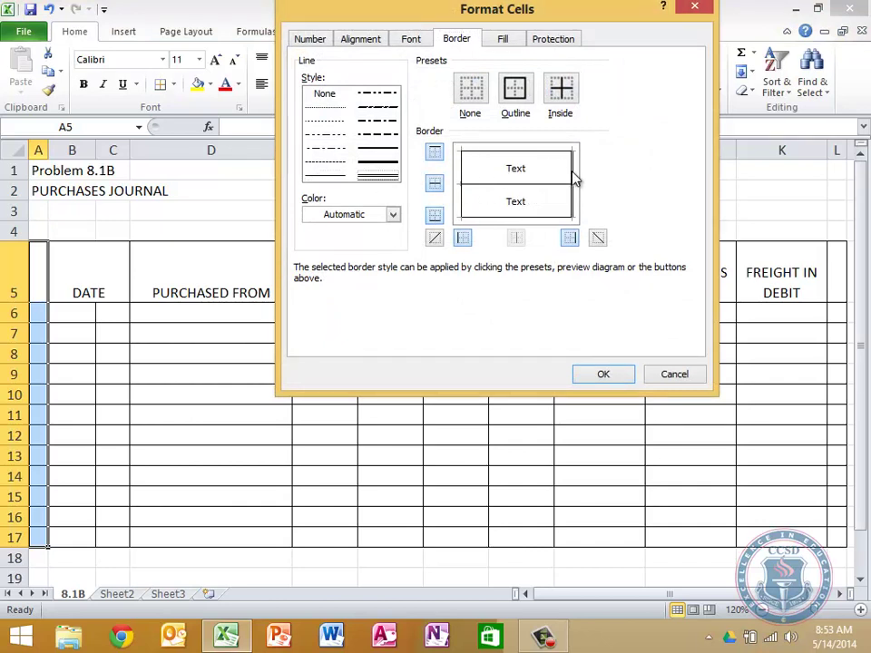
pyautogui.click(583, 371)
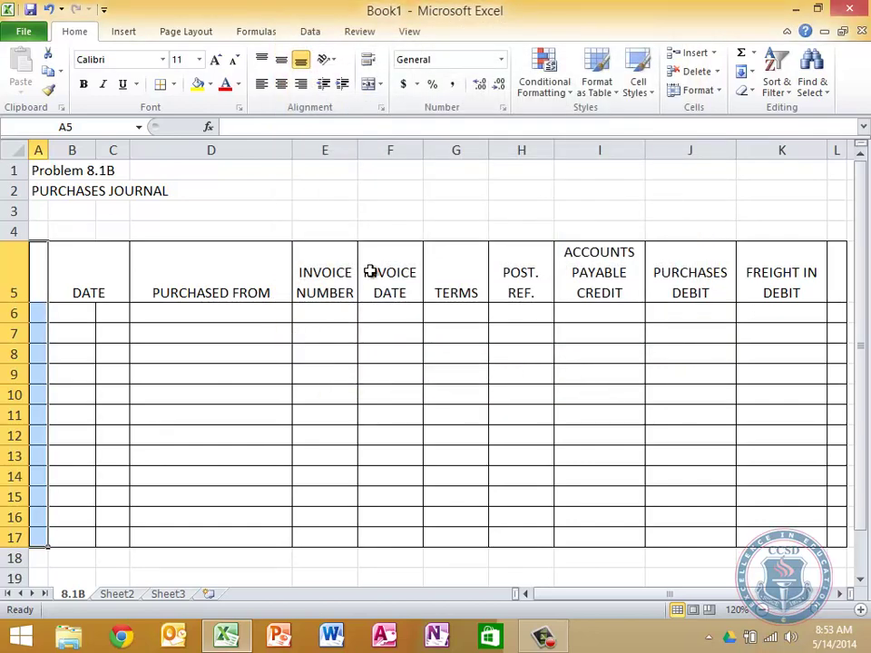
# - Apply double-line vertical borders to the left, inside and right edges of the amount columns in I5 through K17
pyautogui.click(621, 282)
pyautogui.moveTo(620, 281); pyautogui.dragTo(760, 528)
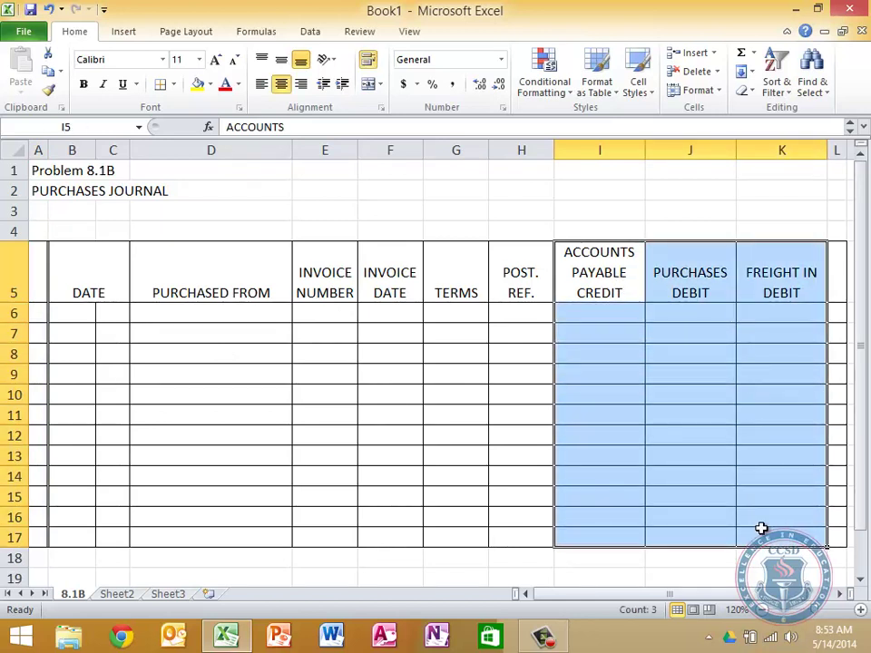
pyautogui.click(173, 84)
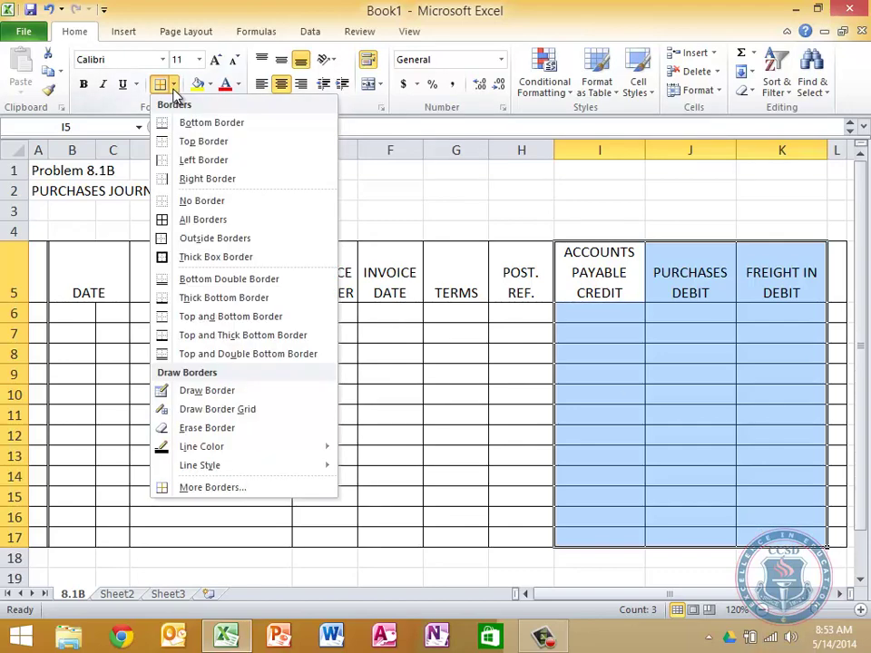
pyautogui.click(190, 490)
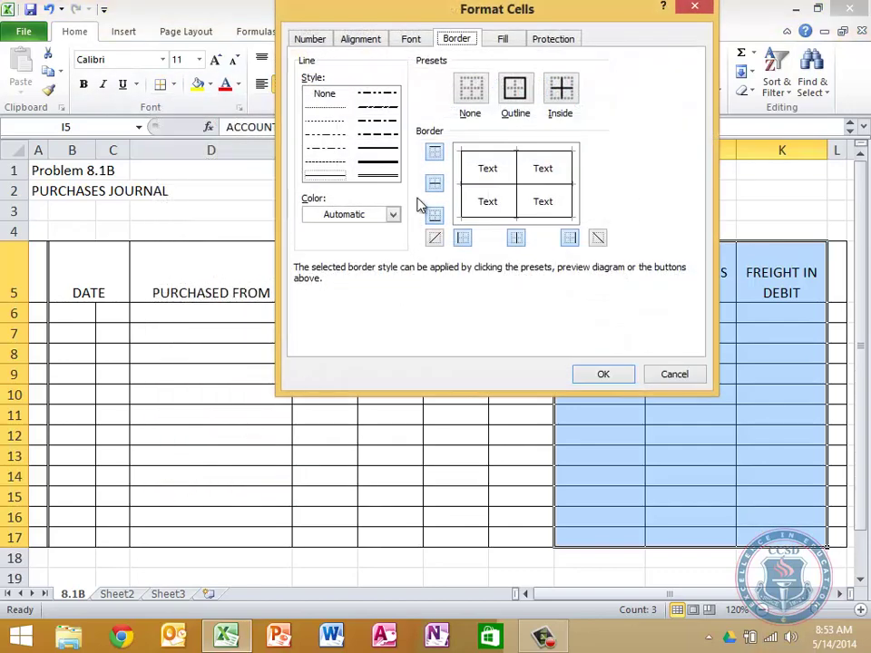
pyautogui.click(380, 176)
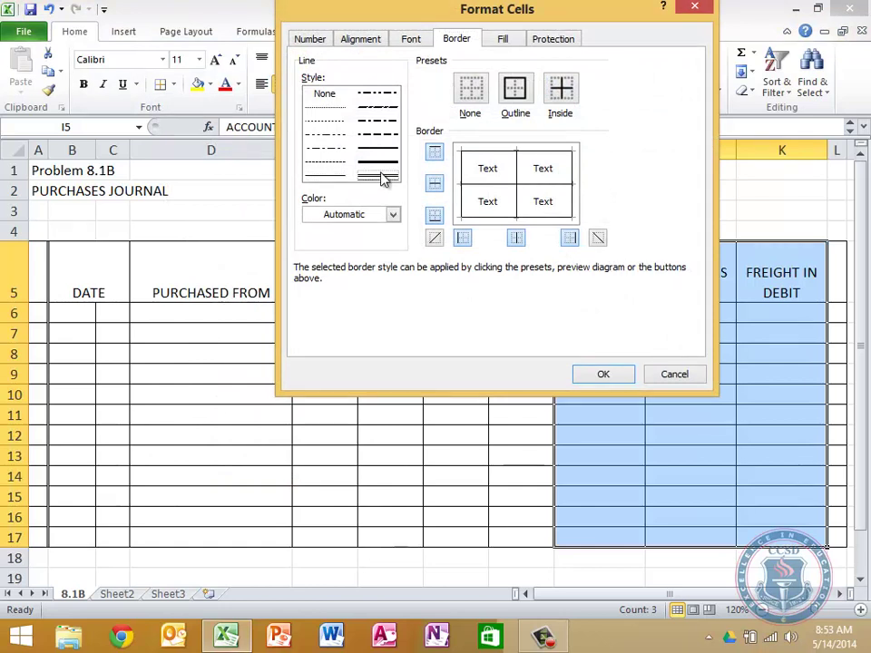
pyautogui.click(463, 172)
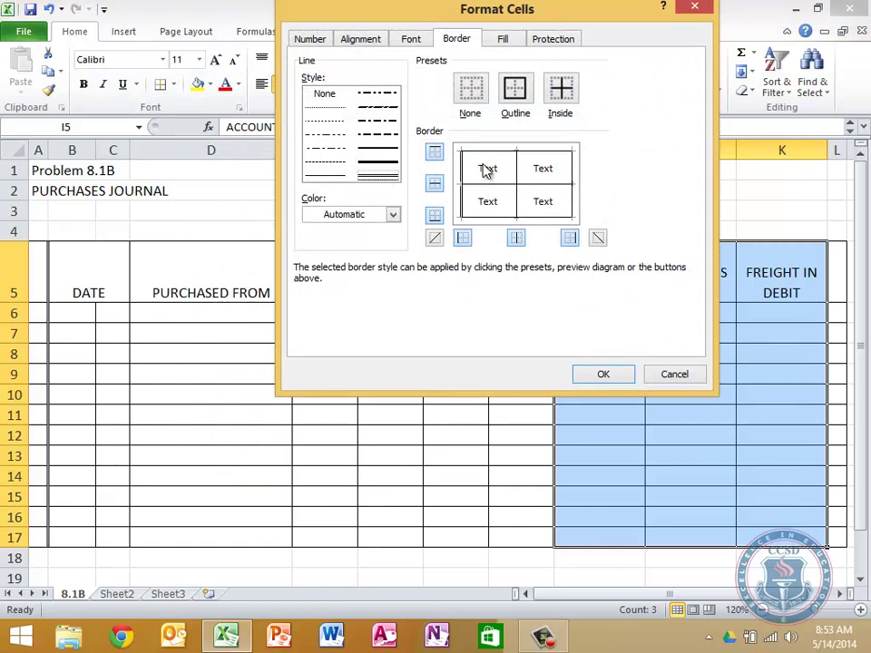
pyautogui.click(522, 170)
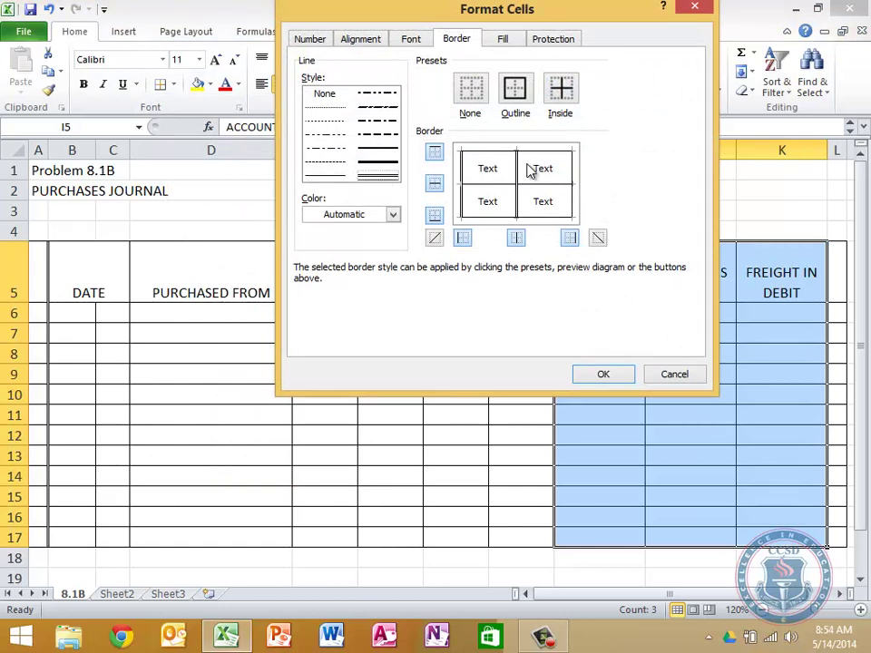
pyautogui.click(575, 171)
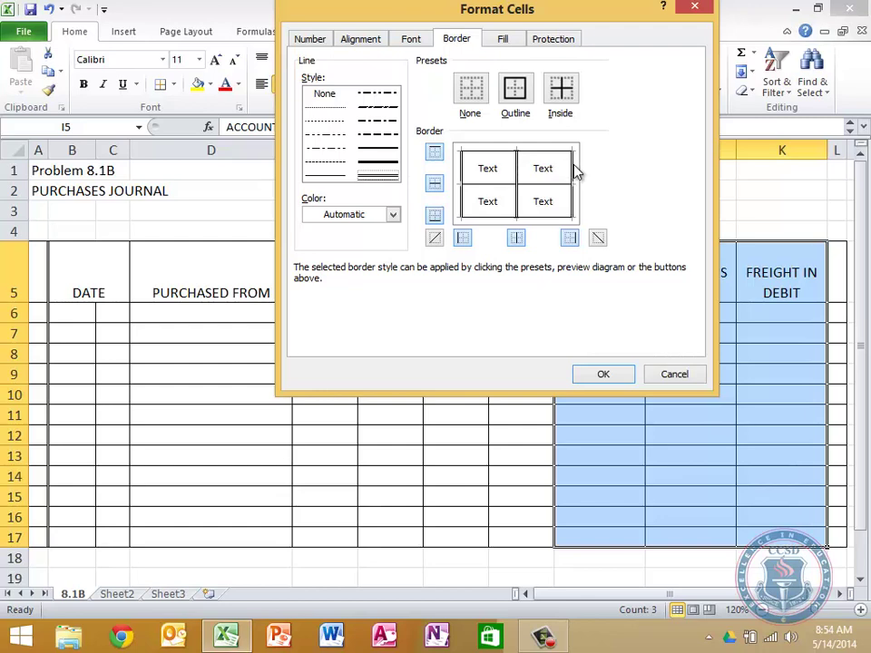
pyautogui.click(610, 374)
pyautogui.click(421, 414)
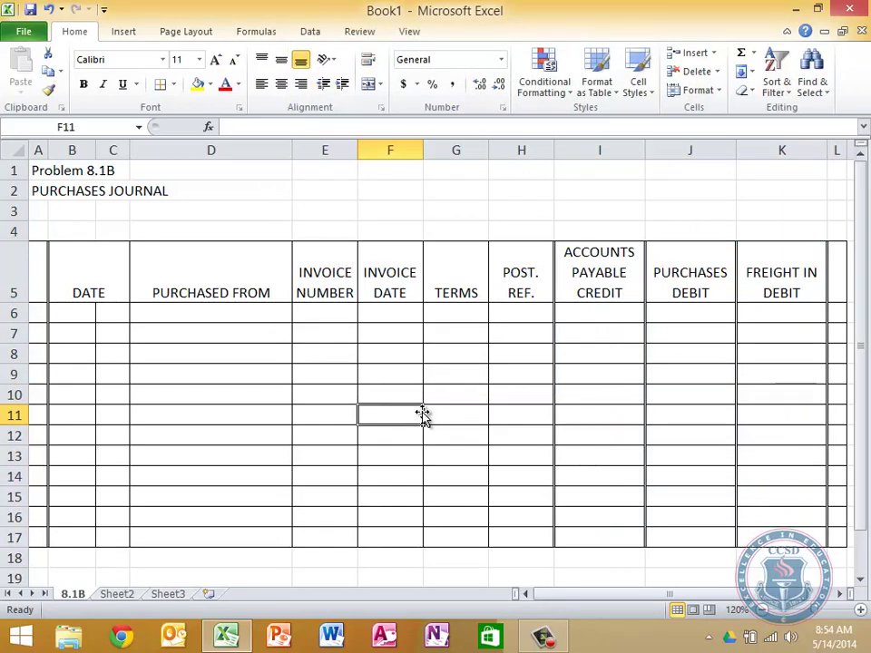
# - Apply a double-line bottom border to cells A4 through L4, directly above the column headings
pyautogui.click(40, 231)
pyautogui.moveTo(40, 231); pyautogui.dragTo(836, 226)
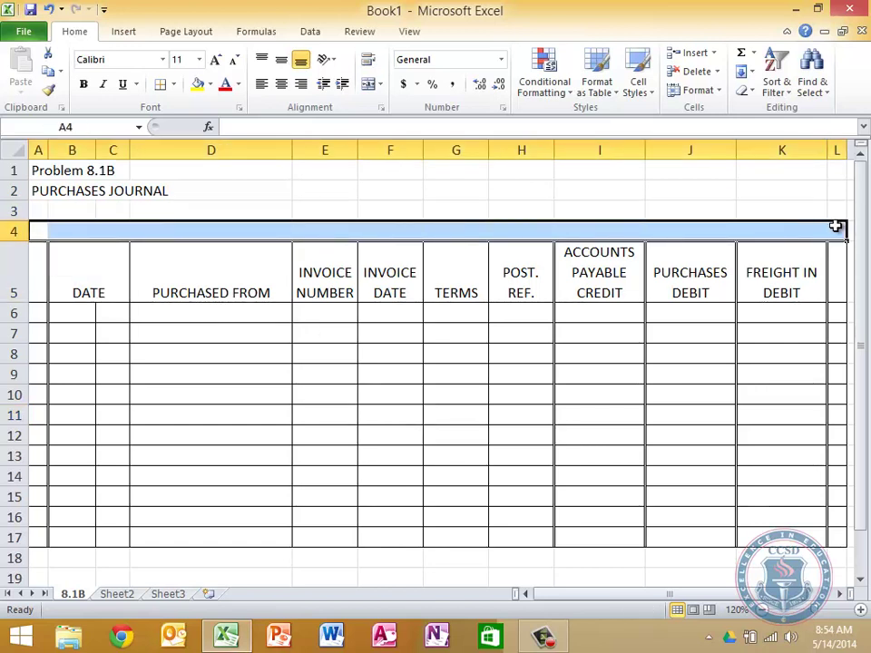
pyautogui.click(173, 86)
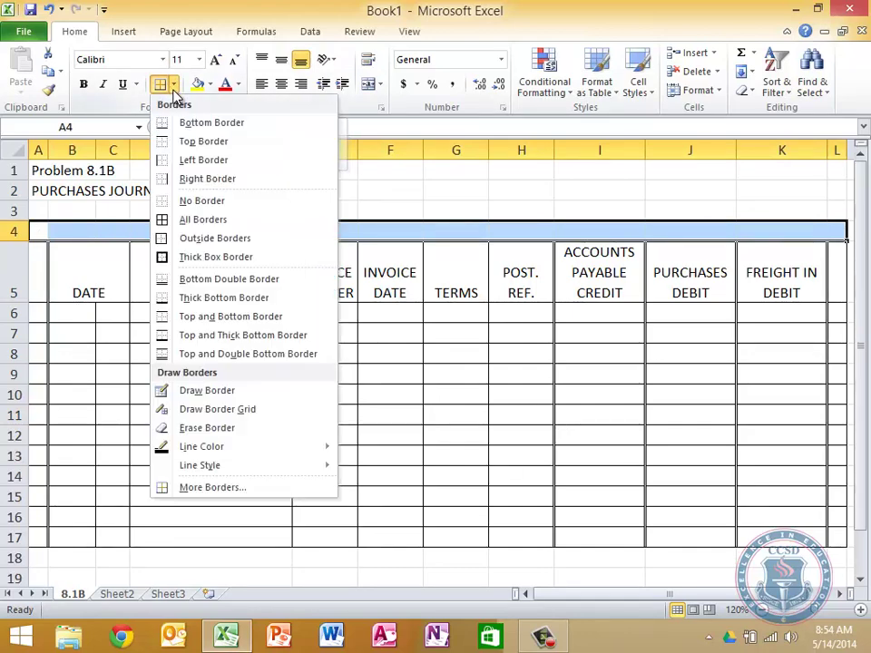
pyautogui.click(189, 489)
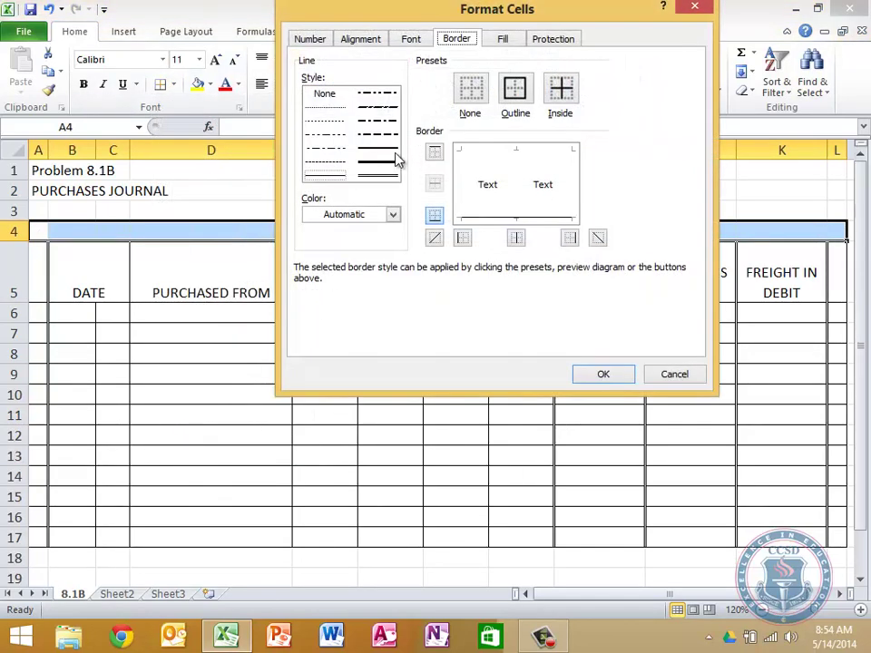
pyautogui.click(382, 177)
pyautogui.click(486, 220)
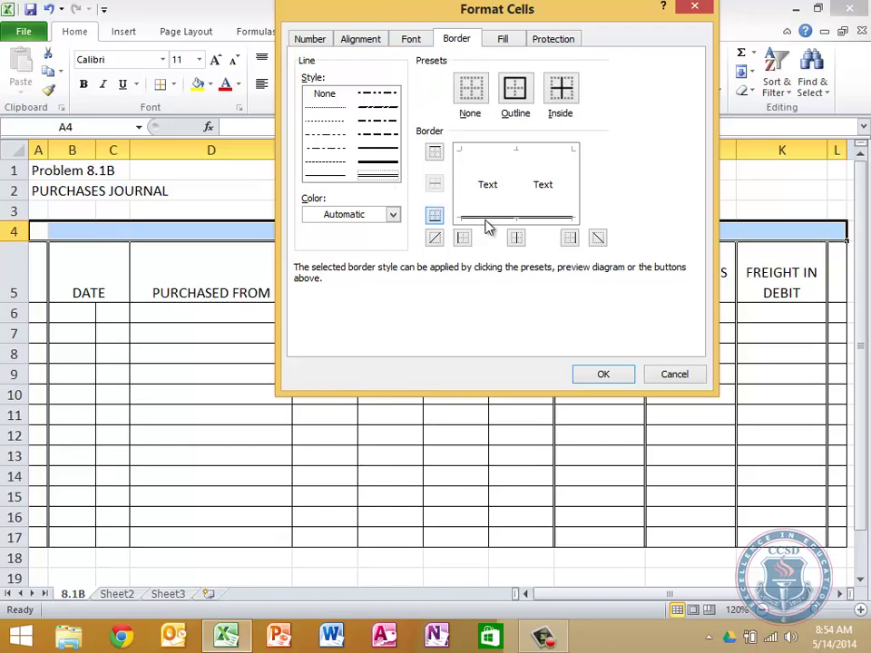
pyautogui.click(614, 379)
pyautogui.click(628, 469)
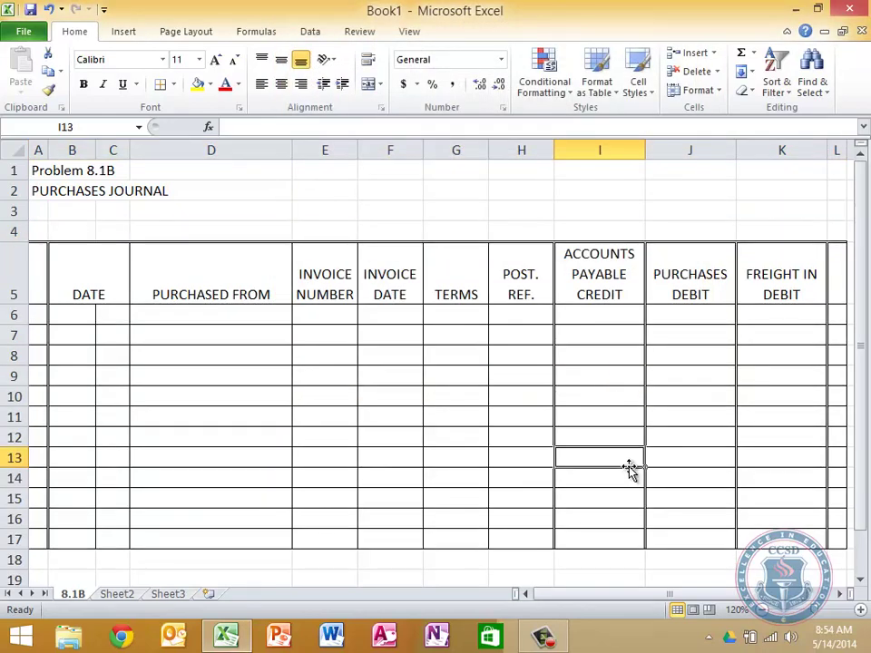
# - Merge and center the PURCHASES JOURNAL title across cells A2 through L2
pyautogui.press('Up')
pyautogui.press('Left')
pyautogui.press('Up')
pyautogui.press('Left')
pyautogui.press('Up')
pyautogui.press('Left')
pyautogui.press('Up')
pyautogui.press('Left')
pyautogui.press('Up')
pyautogui.press('Left')
pyautogui.press('Up')
pyautogui.press('Left')
pyautogui.press('Up')
pyautogui.press('Up')
pyautogui.press('Up')
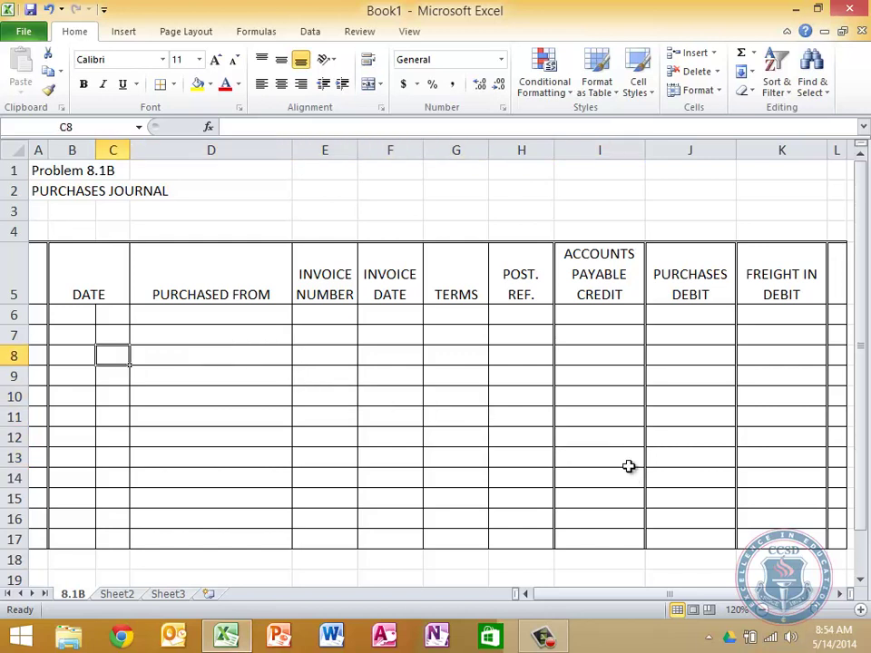
pyautogui.press('Up')
pyautogui.press('Left')
pyautogui.press('Up')
pyautogui.press('Left')
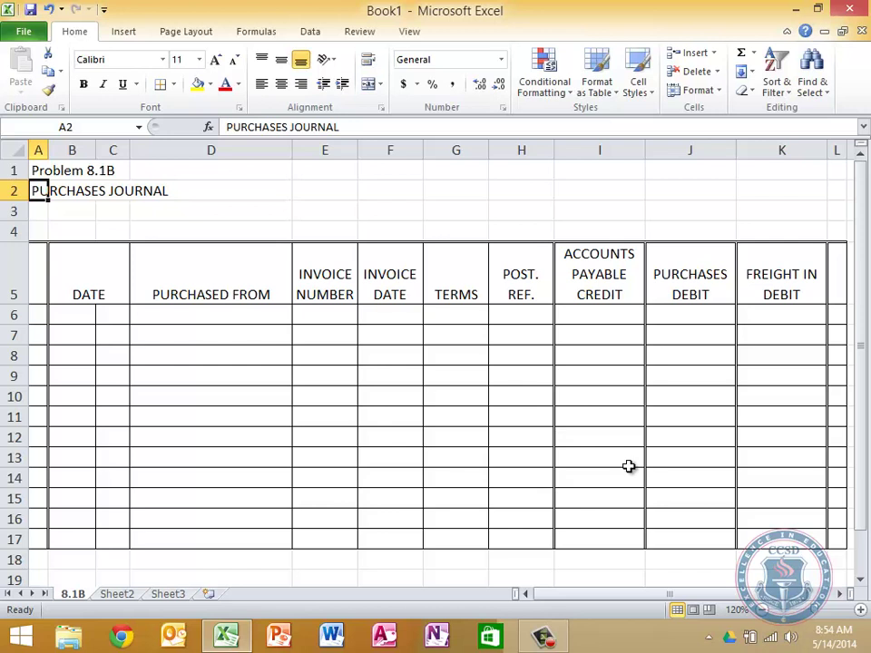
pyautogui.hotkey('shift', 'Right')
pyautogui.hotkey('shift', 'Right')
pyautogui.hotkey('shift', 'Right')
pyautogui.hotkey('shift', 'Right')
pyautogui.hotkey('shift', 'Right')
pyautogui.hotkey('shift', 'Right')
pyautogui.hotkey('shift', 'Right')
pyautogui.hotkey('shift', 'Right')
pyautogui.hotkey('shift', 'Right')
pyautogui.hotkey('shift', 'Right')
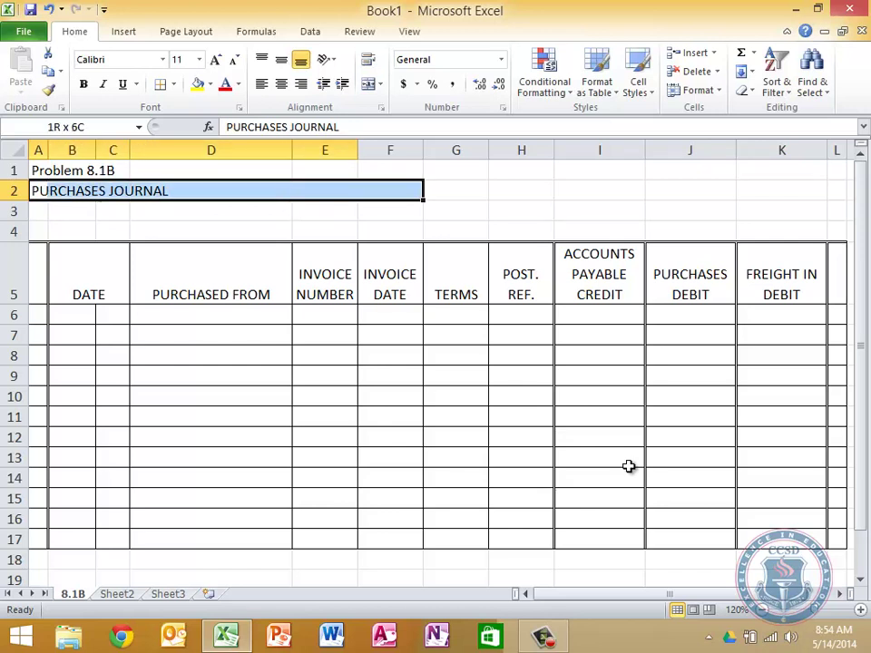
pyautogui.hotkey('shift', 'Right')
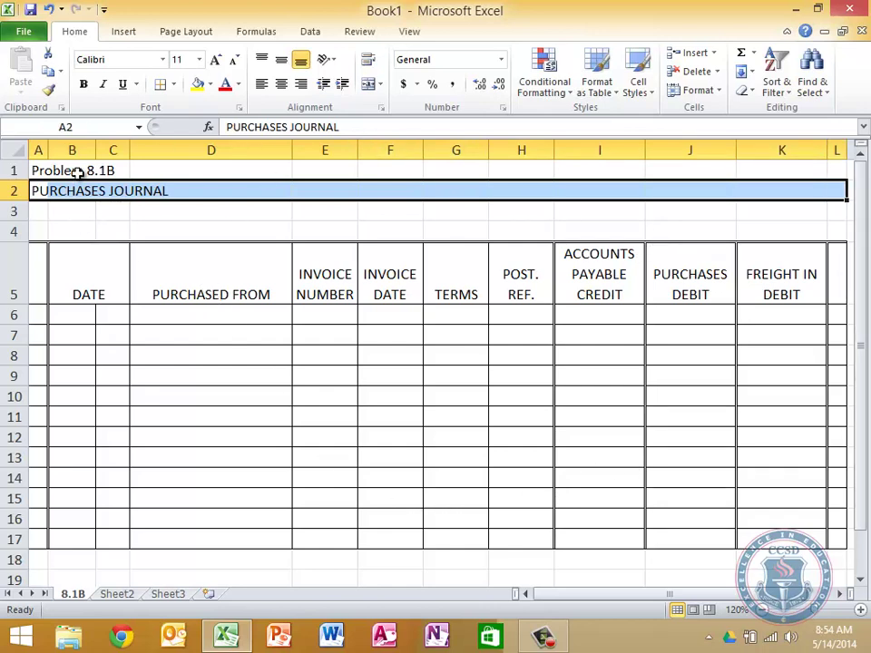
pyautogui.click(367, 85)
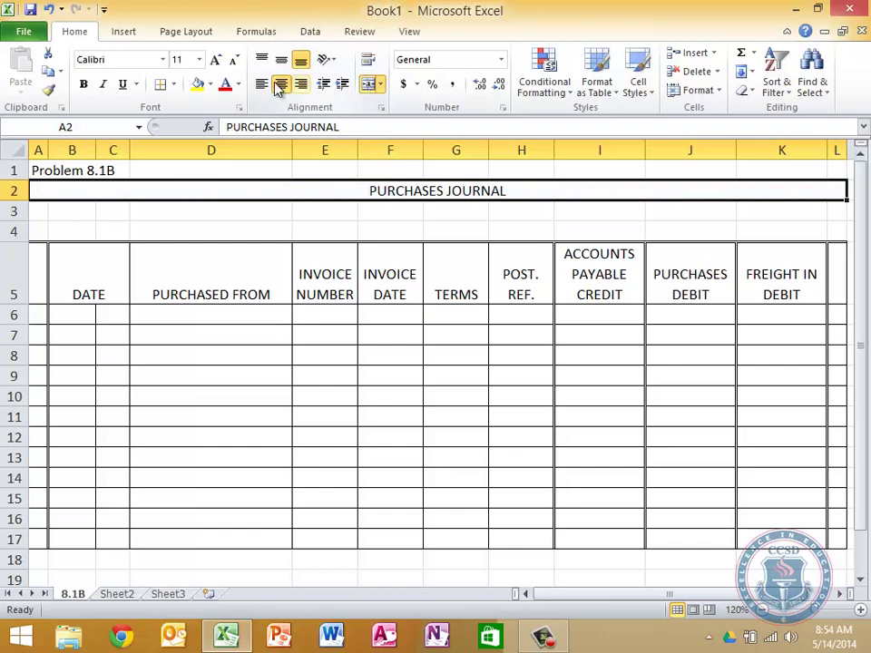
# - Set the font size of the PURCHASES JOURNAL title in row 2 to 14
pyautogui.click(214, 60)
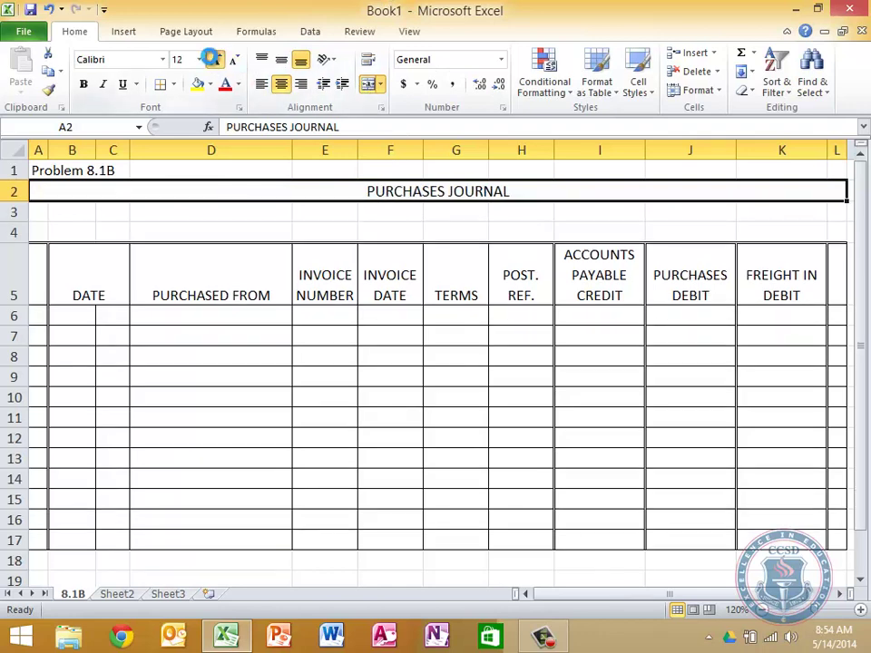
pyautogui.click(213, 60)
pyautogui.click(214, 60)
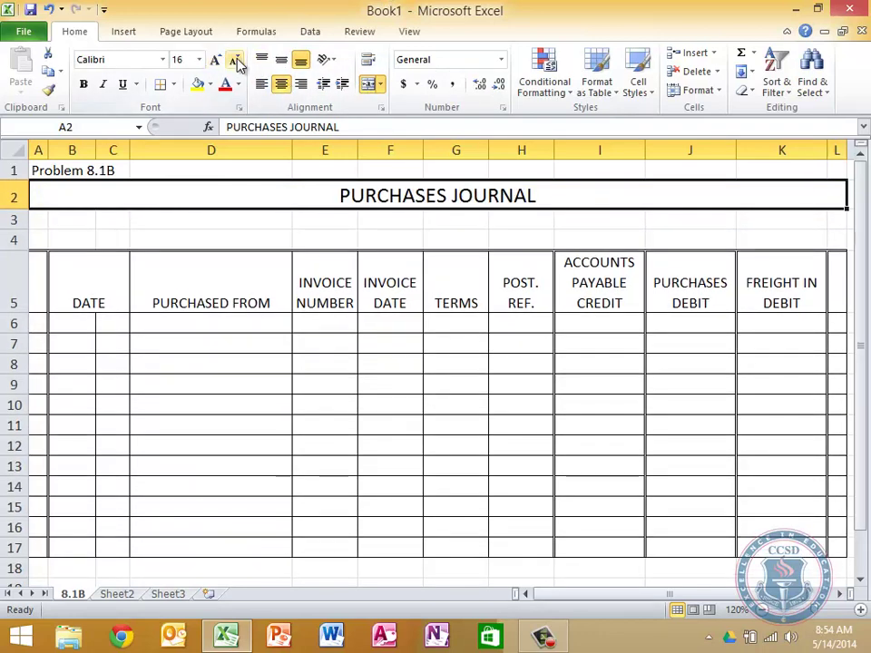
pyautogui.click(235, 62)
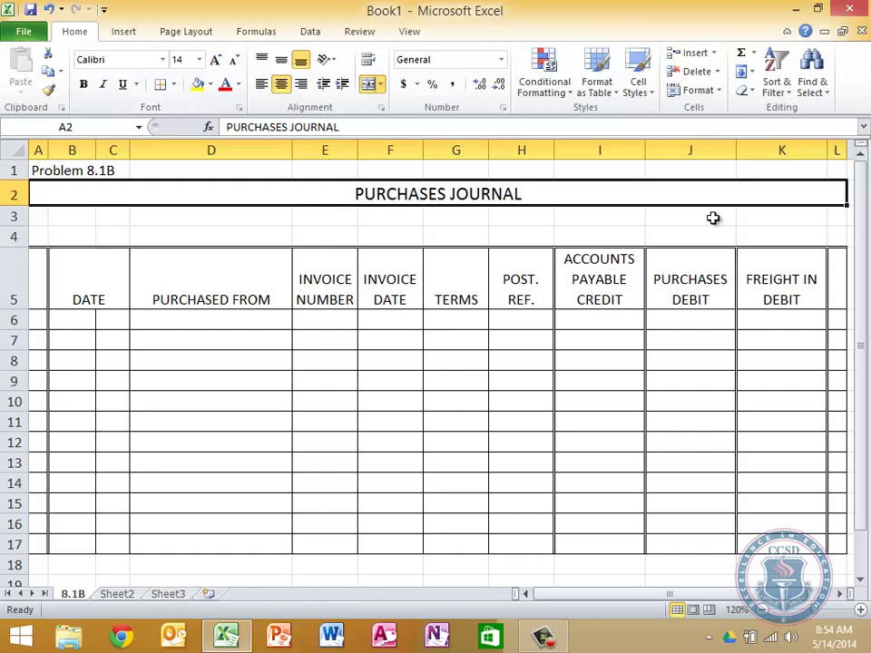
# - Enter the label Page in J3 and the page number 15 in K3
pyautogui.click(709, 224)
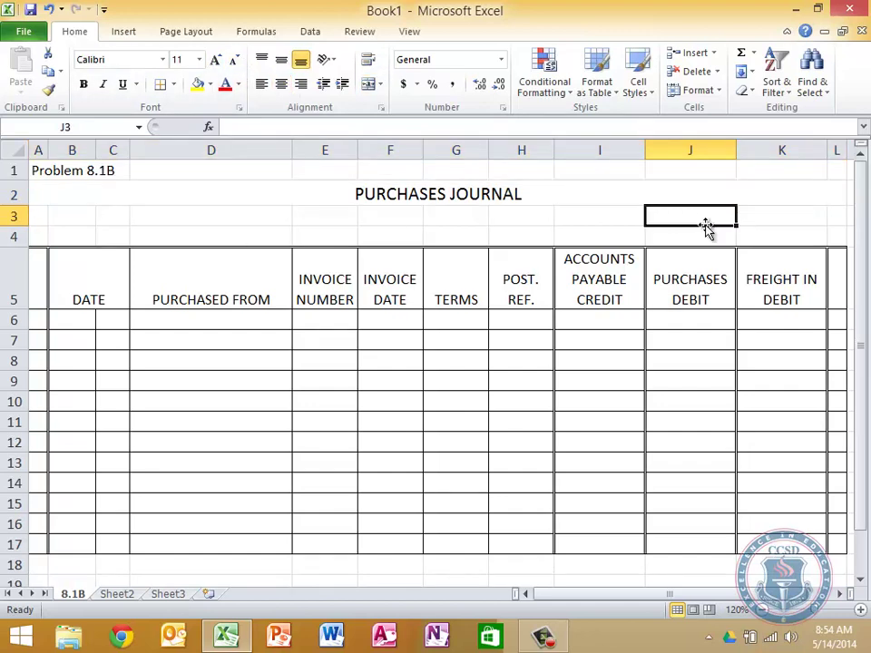
pyautogui.write('pAGE')
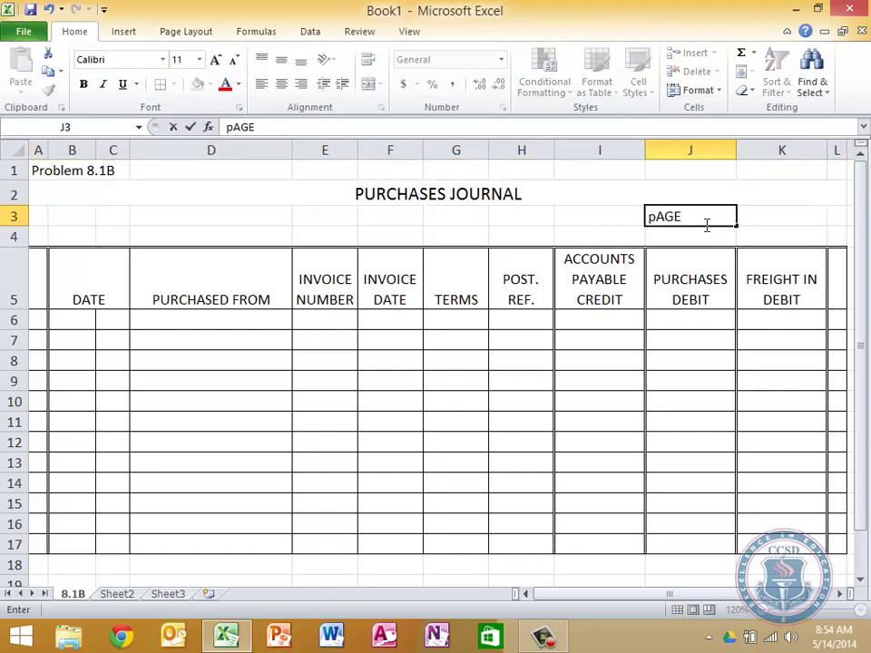
pyautogui.press('BackSpace')
pyautogui.press('BackSpace')
pyautogui.press('BackSpace')
pyautogui.press('BackSpace')
pyautogui.write('Page')
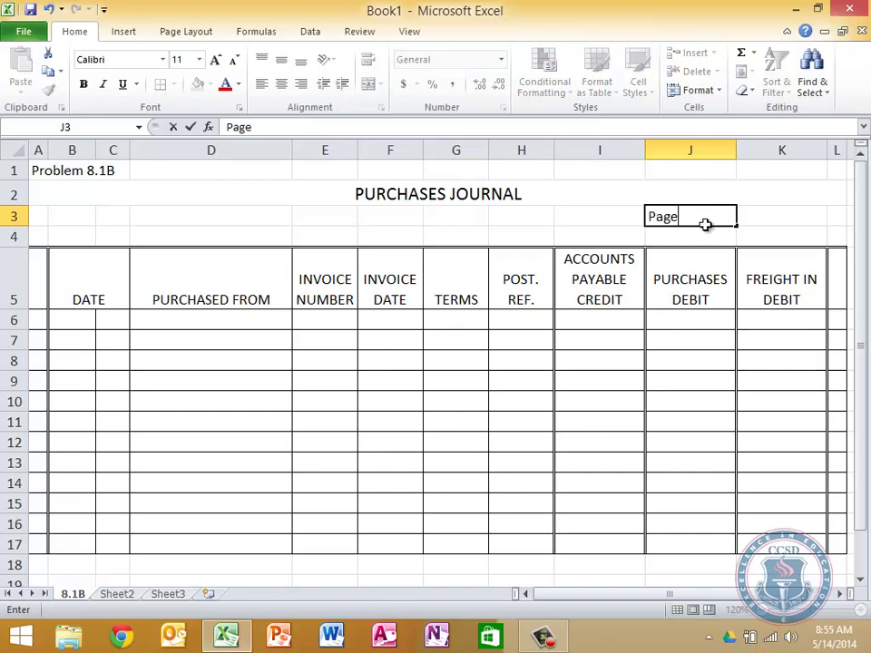
pyautogui.press('Tab')
pyautogui.write('15')
pyautogui.press('Return')
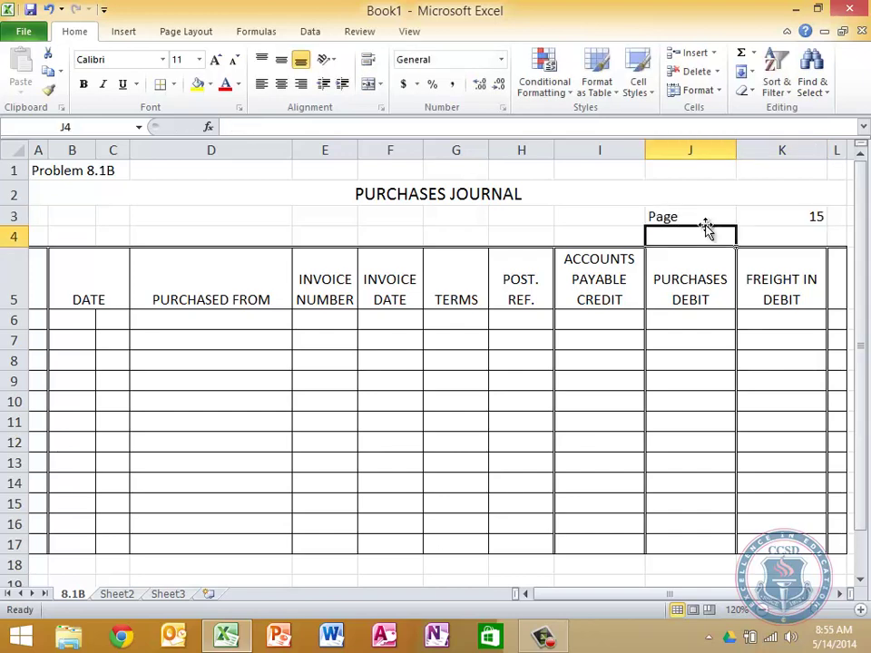
pyautogui.press('Left')
pyautogui.press('Down')
pyautogui.press('Down')
pyautogui.press('Left')
pyautogui.press('Left')
pyautogui.press('Left')
pyautogui.press('Down')
pyautogui.press('Left')
pyautogui.press('Left')
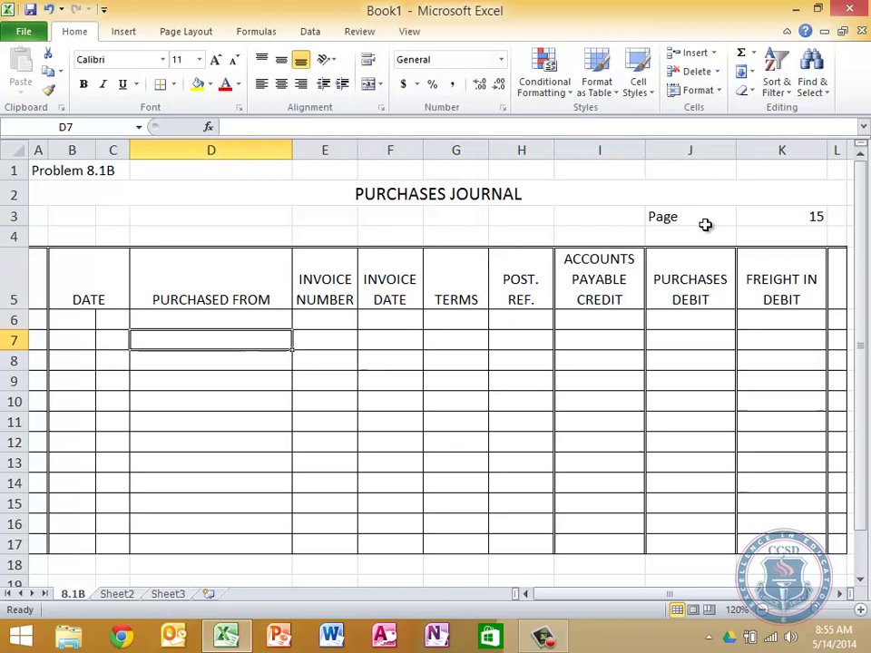
pyautogui.press('Left')
pyautogui.press('Left')
pyautogui.press('Left')
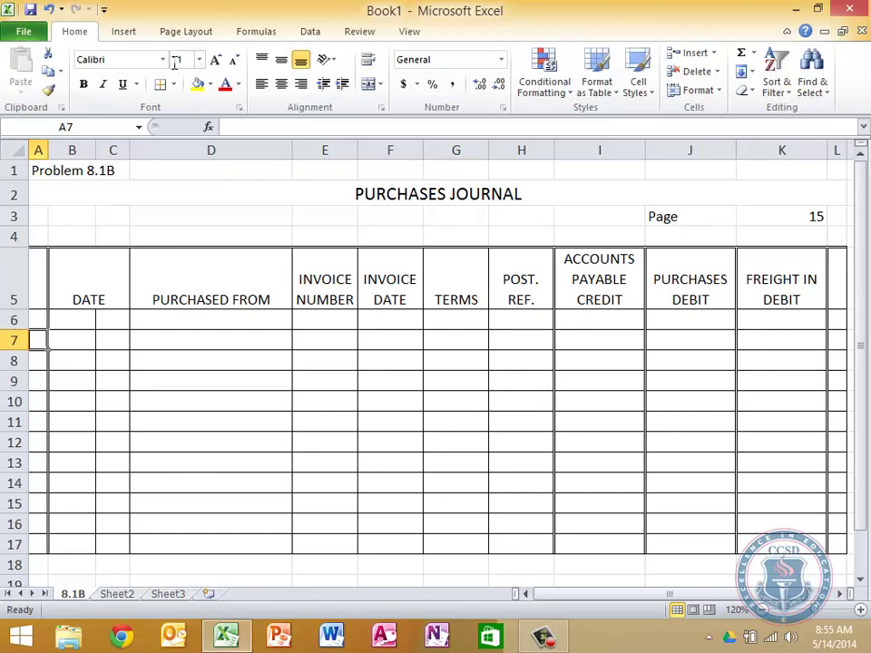
pyautogui.click(209, 147)
pyautogui.rightClick(209, 150)
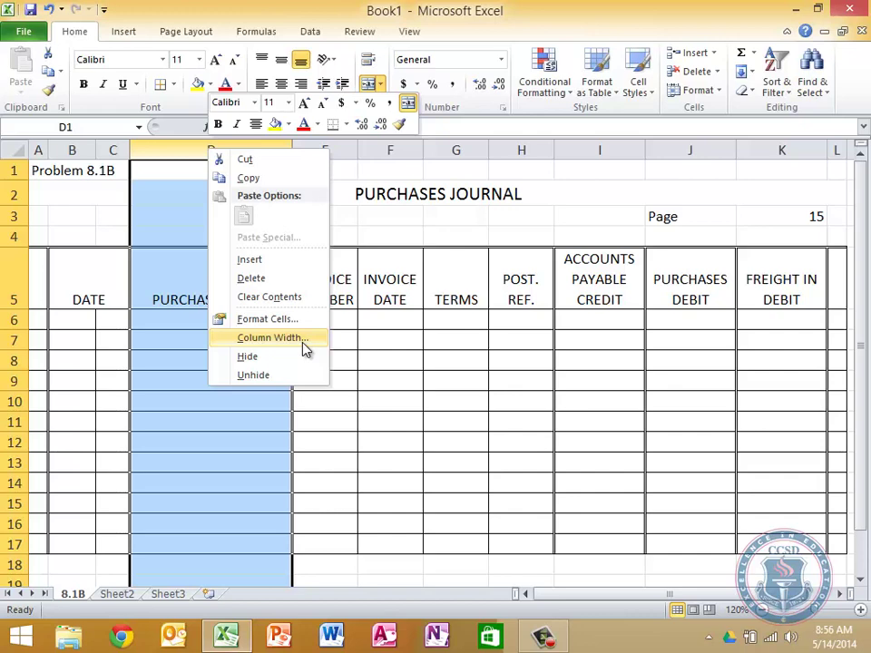
pyautogui.click(60, 326)
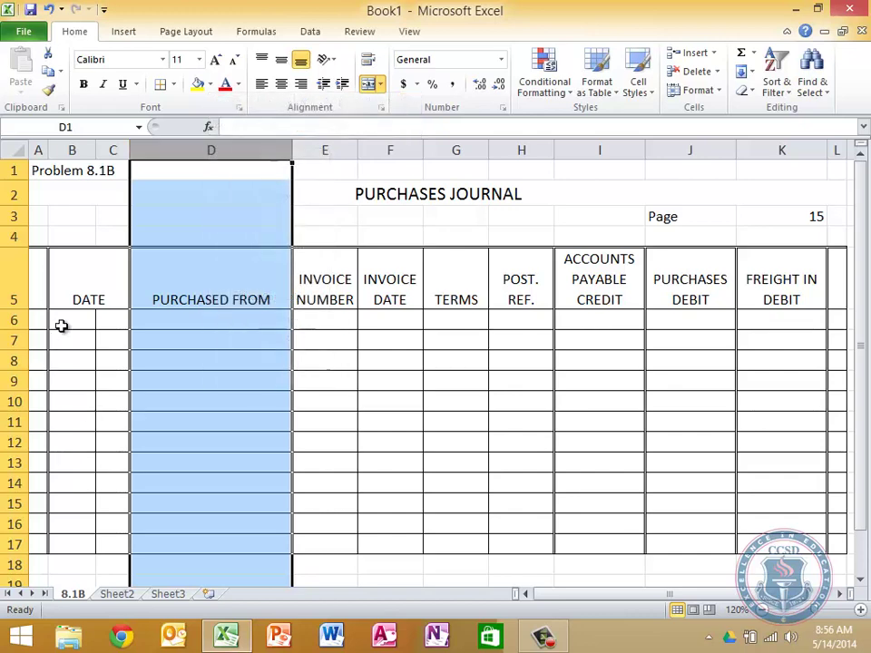
# - Enter the year 2013 in B6 and the first entry's date, May 1, in B7 and C7
pyautogui.click(61, 326)
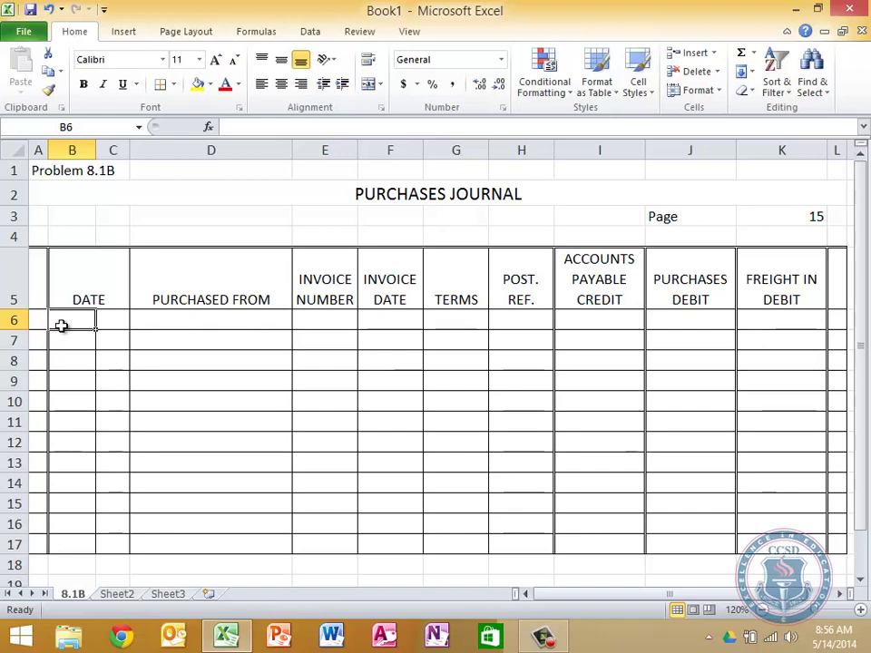
pyautogui.write('2013')
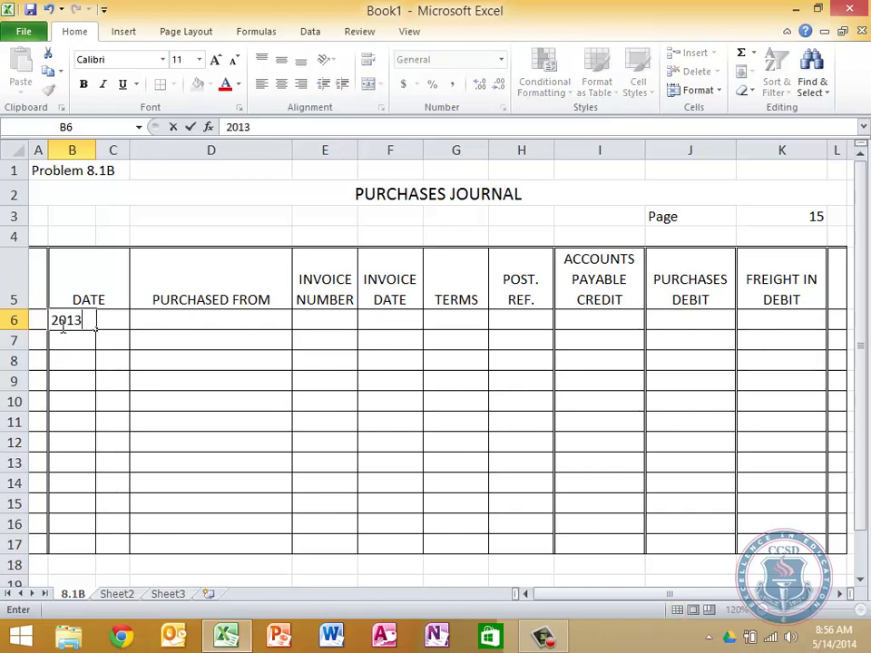
pyautogui.press('Return')
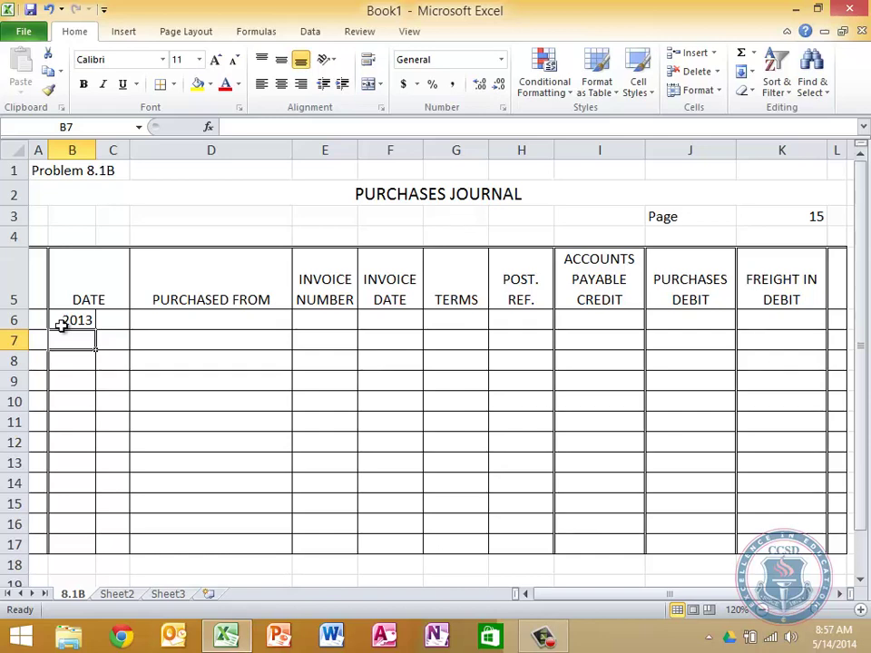
pyautogui.write('May')
pyautogui.press('Tab')
pyautogui.write('1')
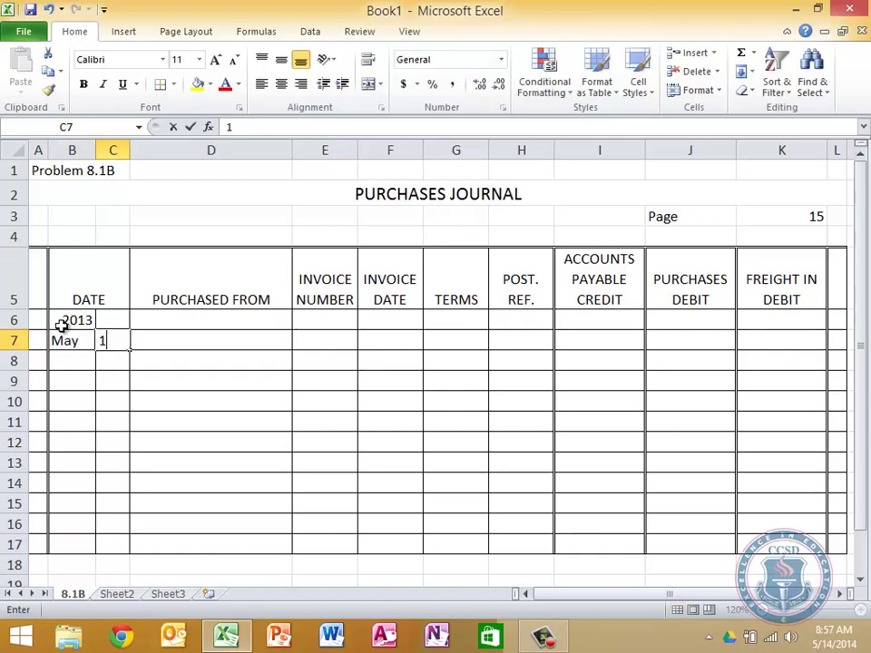
pyautogui.press('Tab')
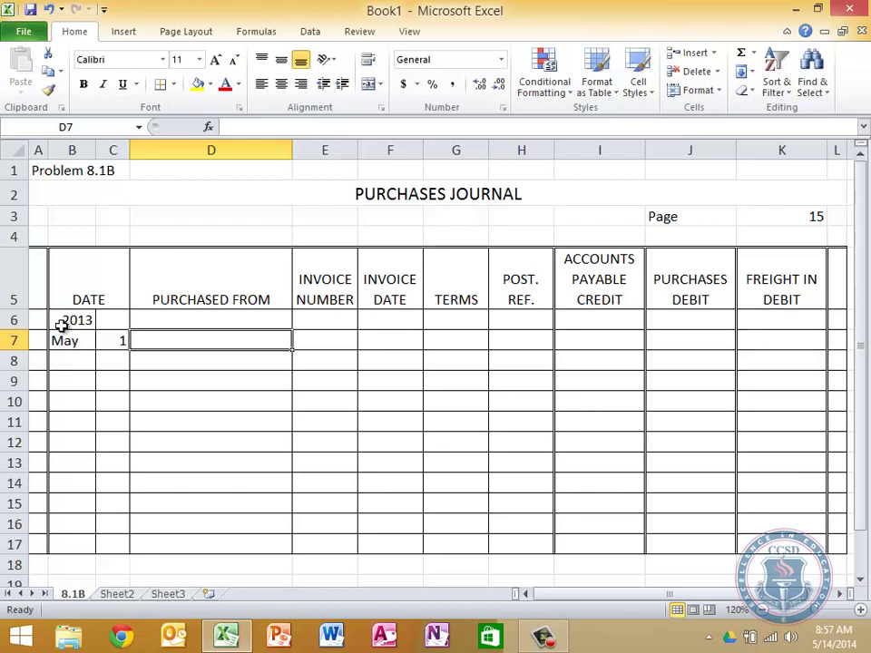
# - Enter the supplier East Coast Snow Shop, invoice number 6572 and invoice date 4/28 in D7 through F7
pyautogui.write('East Co')
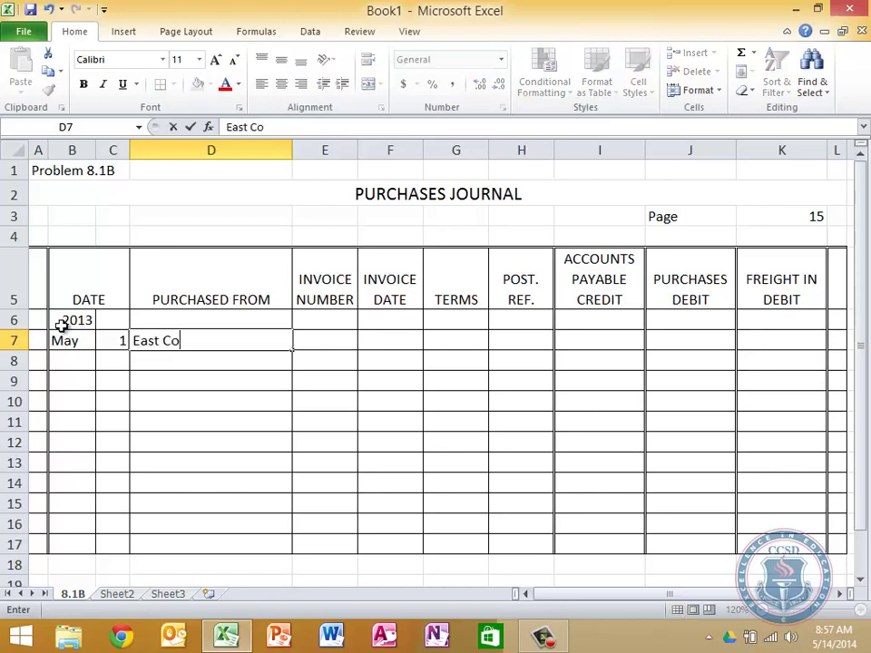
pyautogui.write('ast Snow Shop')
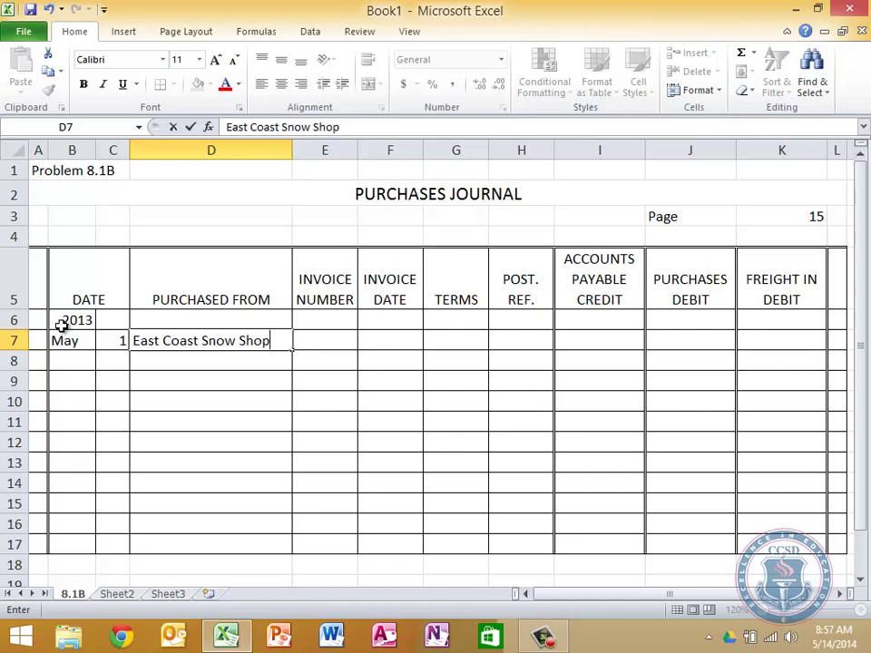
pyautogui.press('Tab')
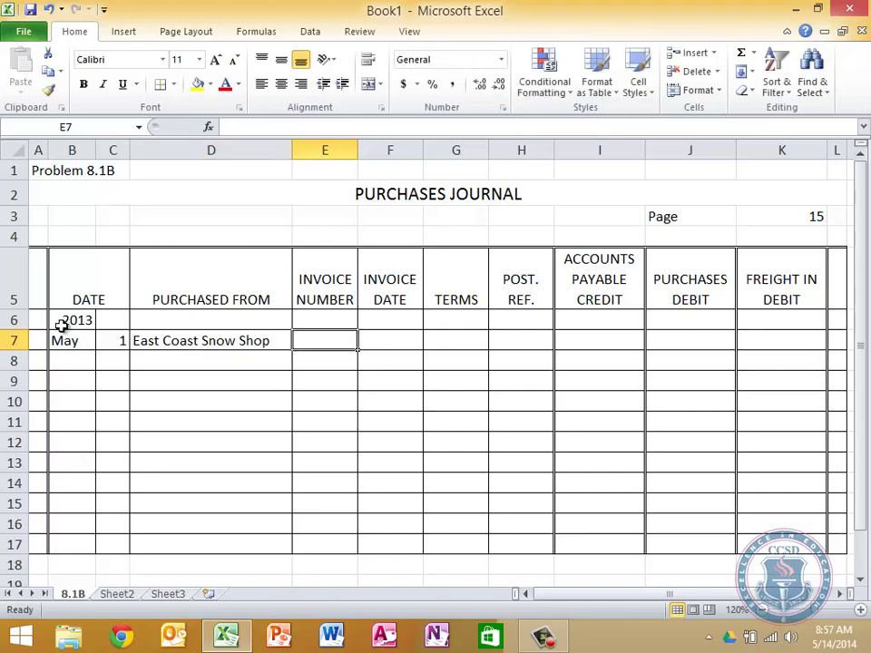
pyautogui.write('6572')
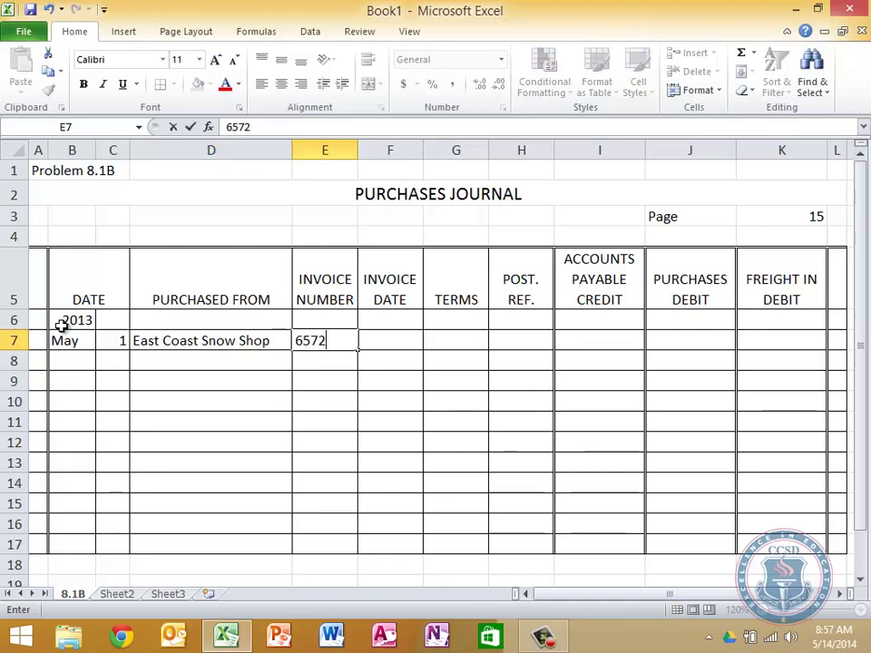
pyautogui.press('Tab')
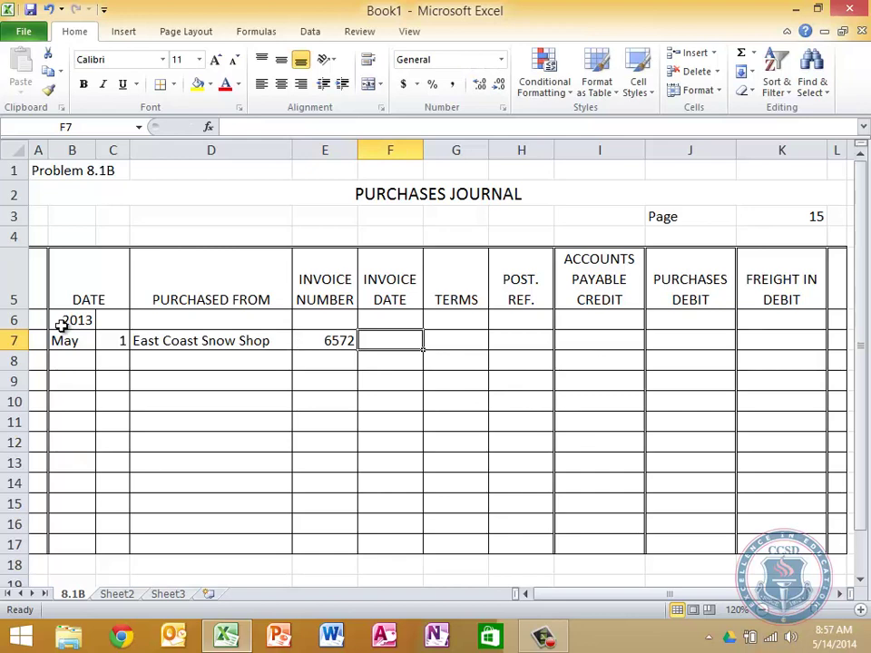
pyautogui.write('4/28')
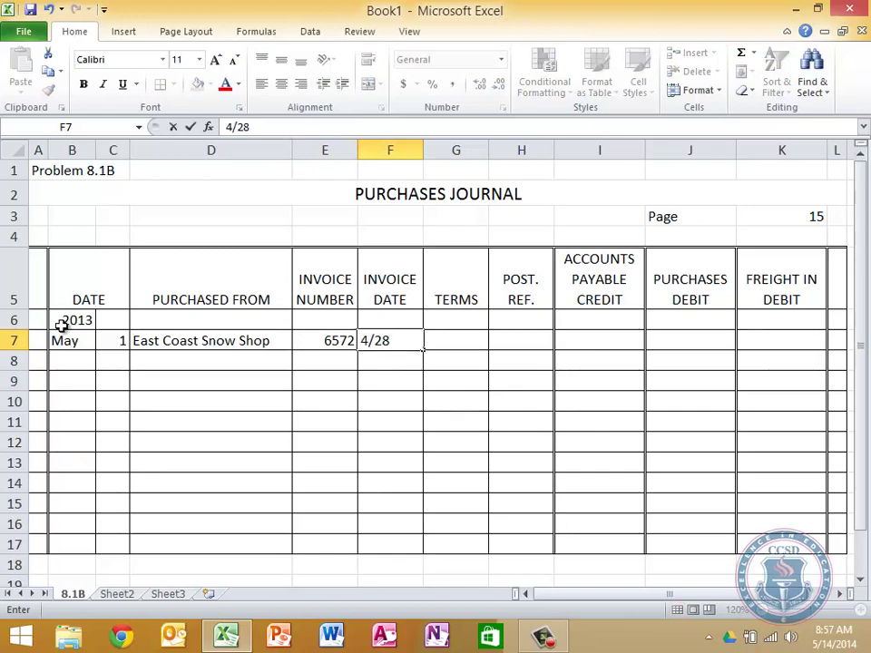
pyautogui.press('Tab')
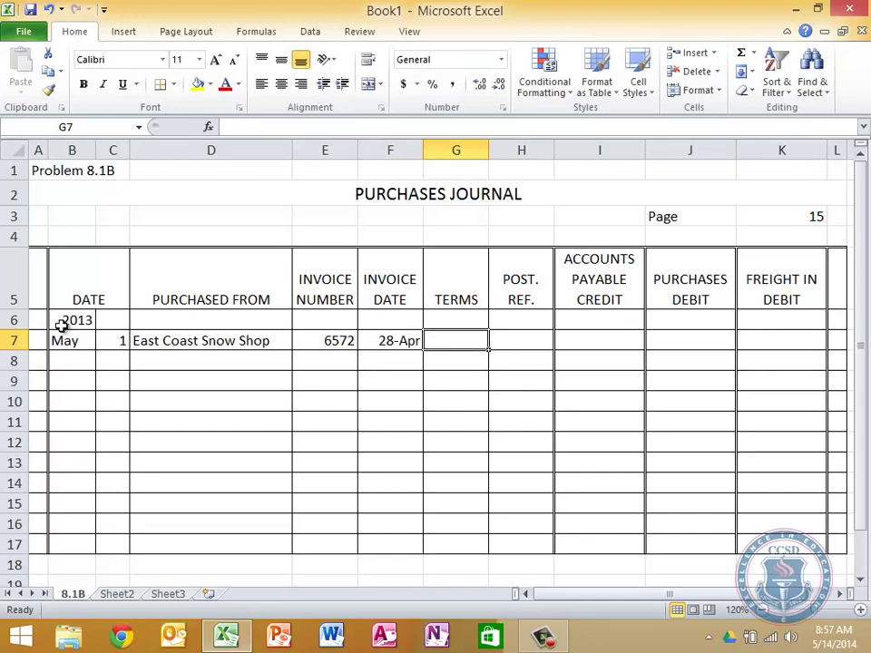
# - Enter the terms n/45, with a lowercase n, for the East Coast Snow Shop purchase in G7
pyautogui.write('n')
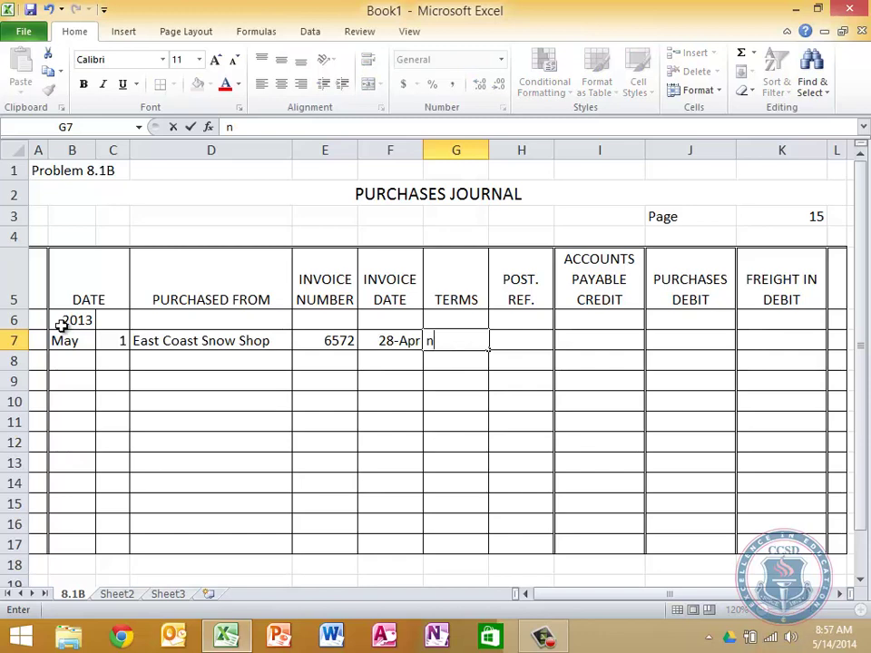
pyautogui.press('BackSpace')
pyautogui.write('N/45')
pyautogui.press('Tab')
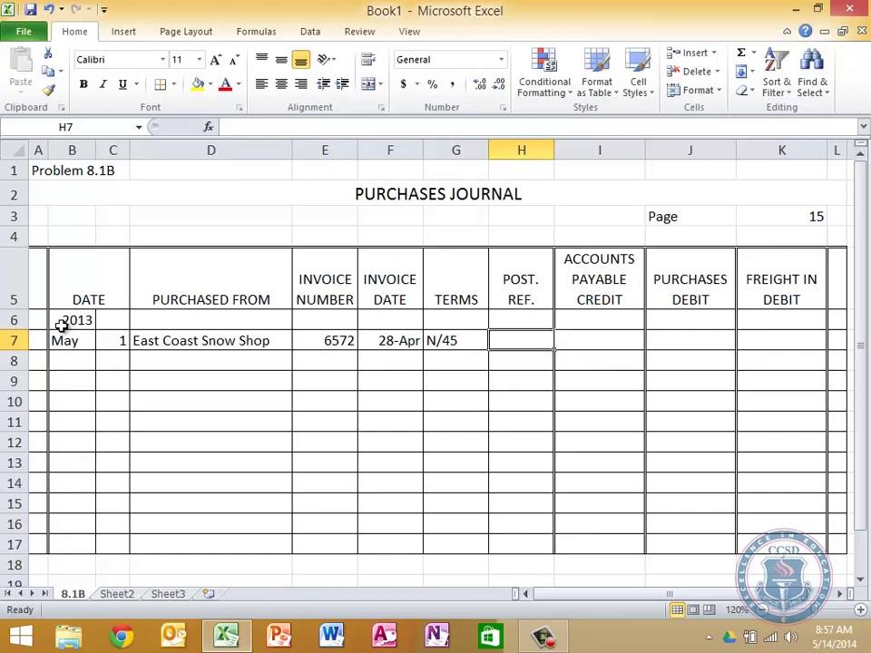
pyautogui.press('Left')
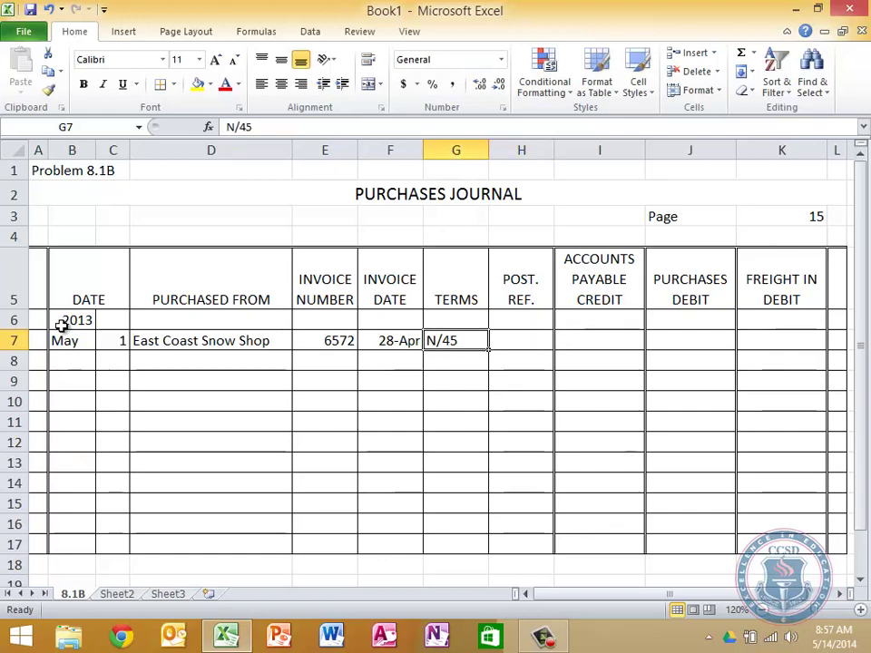
pyautogui.write('n/45')
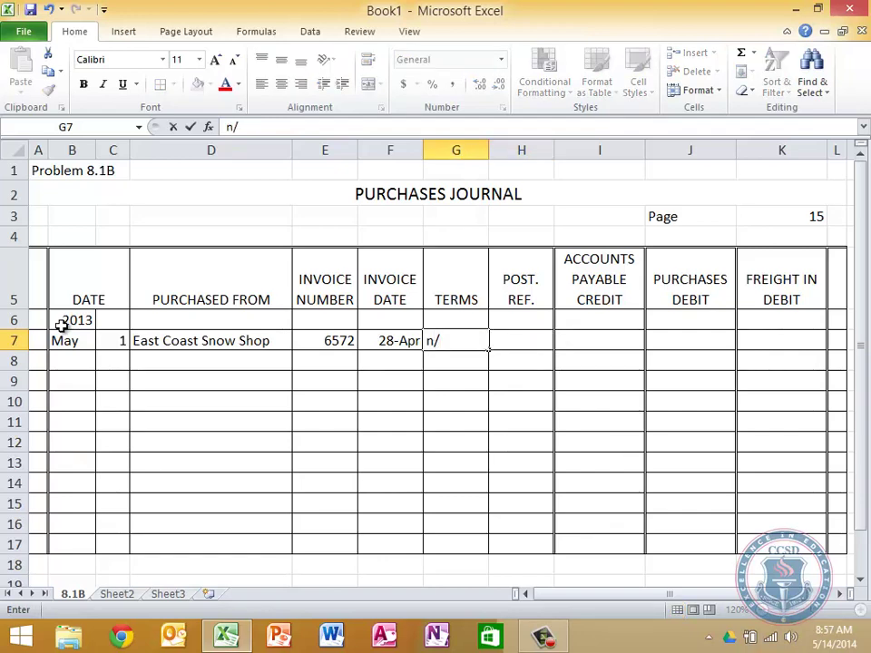
pyautogui.press('Tab')
# - Enter a purchases debit of 5600 in J7 and a freight in debit of 120 in K7
pyautogui.press('Tab')
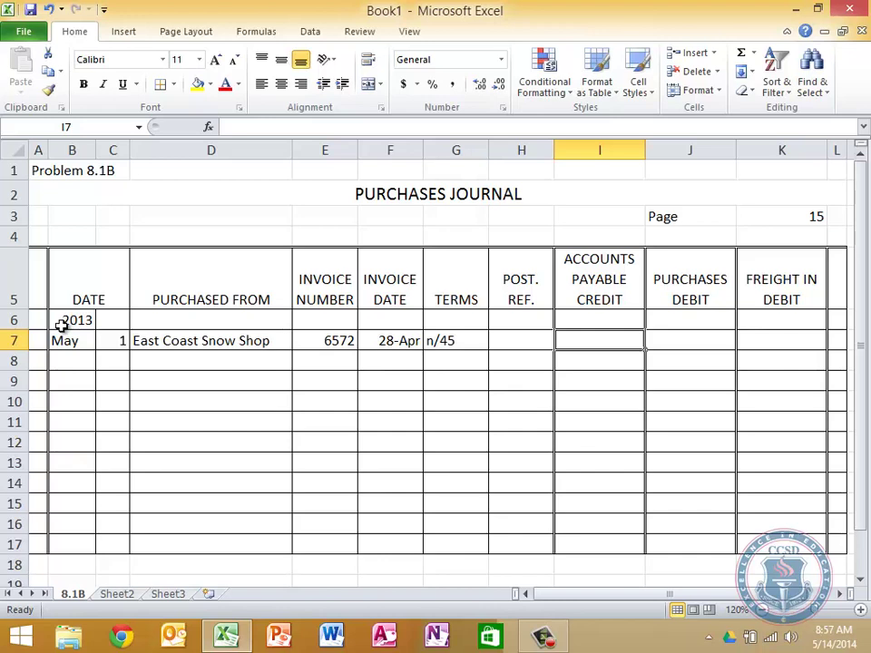
pyautogui.press('Tab')
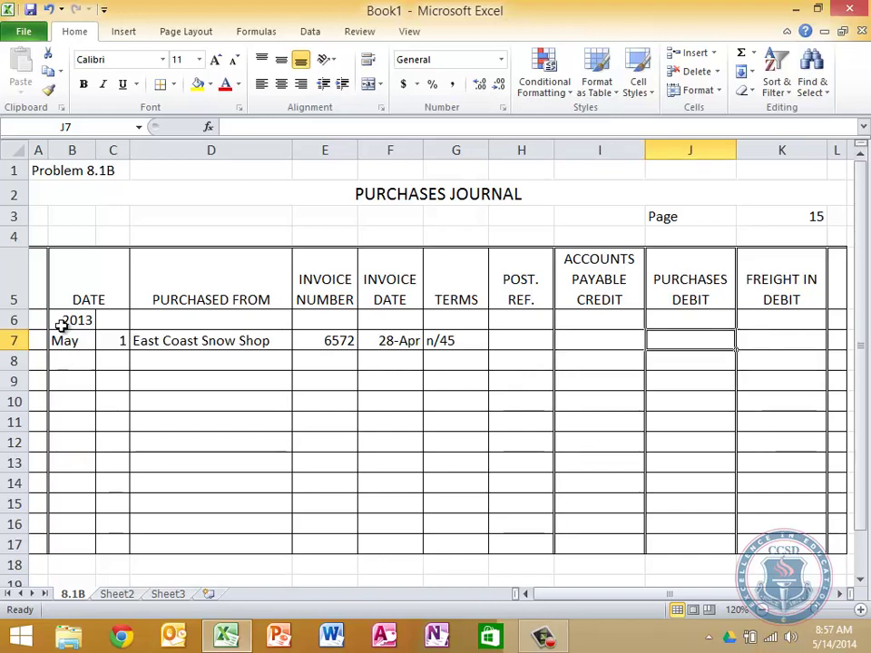
pyautogui.write('5600')
pyautogui.press('Tab')
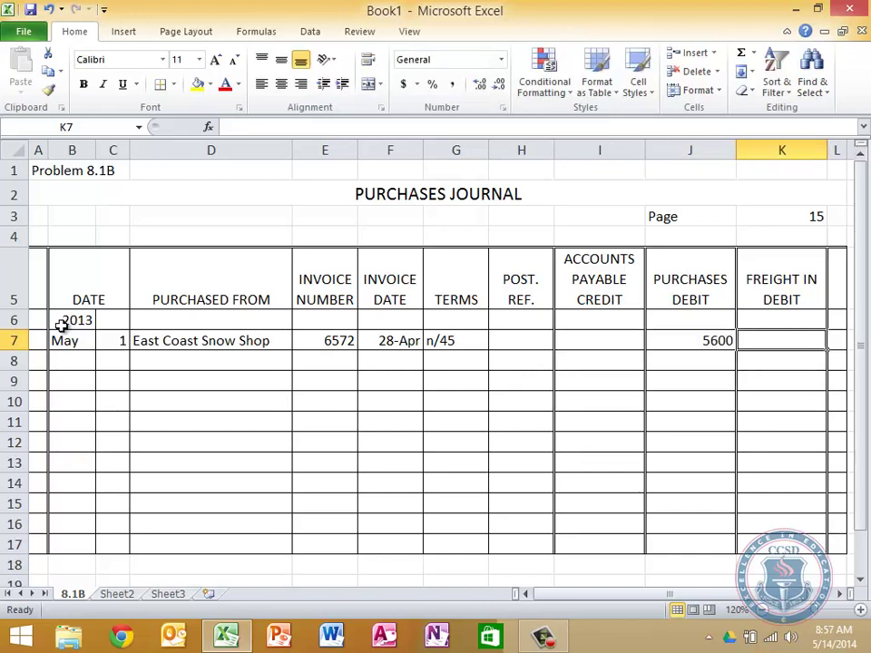
pyautogui.write('120')
# - Calculate the accounts payable credit in I7 with the formula =J7+K7
pyautogui.hotkey('shift', 'Tab')
pyautogui.hotkey('shift', 'Tab')
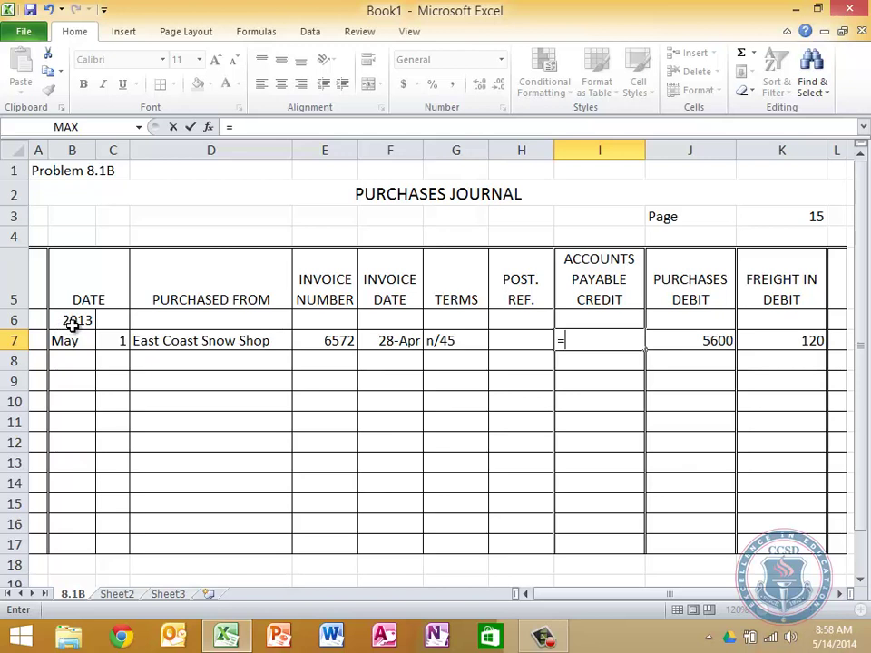
pyautogui.click(706, 336)
pyautogui.write('+')
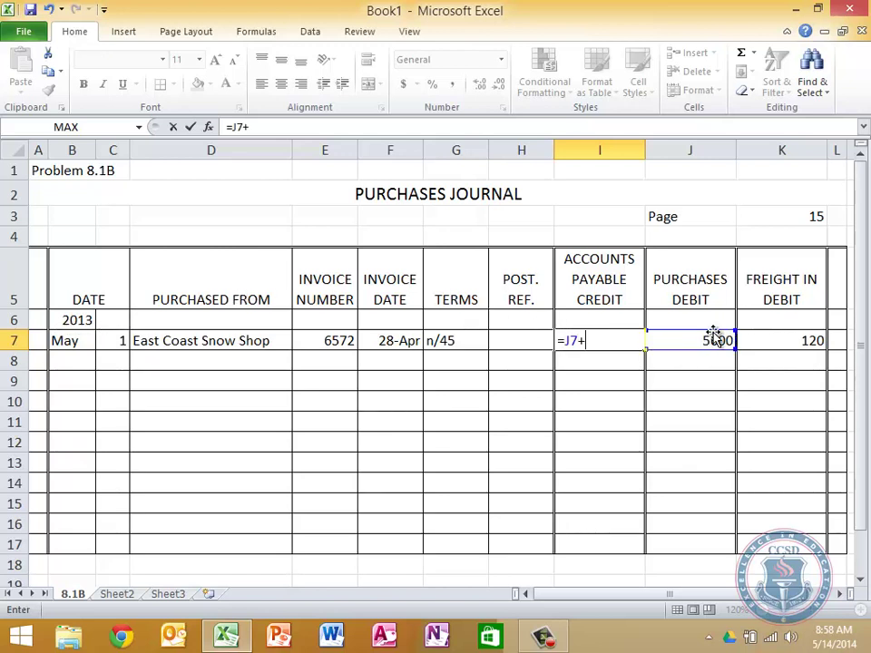
pyautogui.click(794, 344)
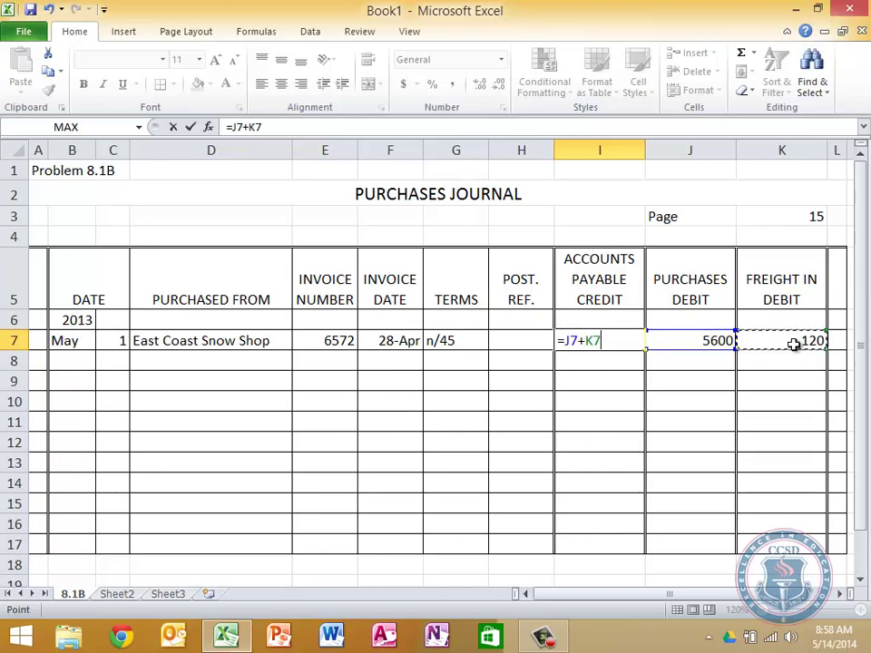
pyautogui.press('Return')
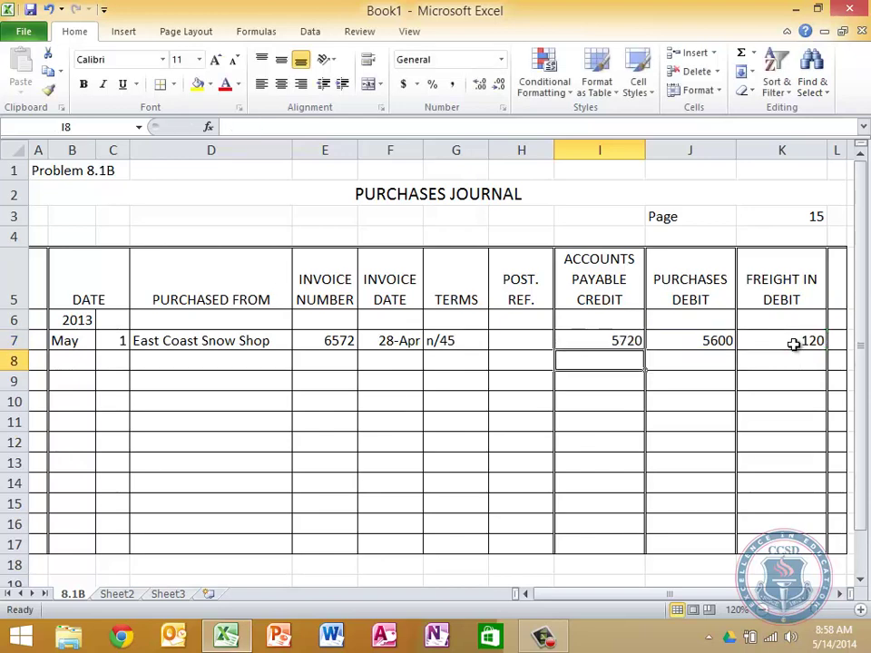
# - Format the amounts in I7 through K7 with thousands separators in comma style and no decimal places
pyautogui.click(591, 343)
pyautogui.moveTo(640, 340); pyautogui.dragTo(789, 339)
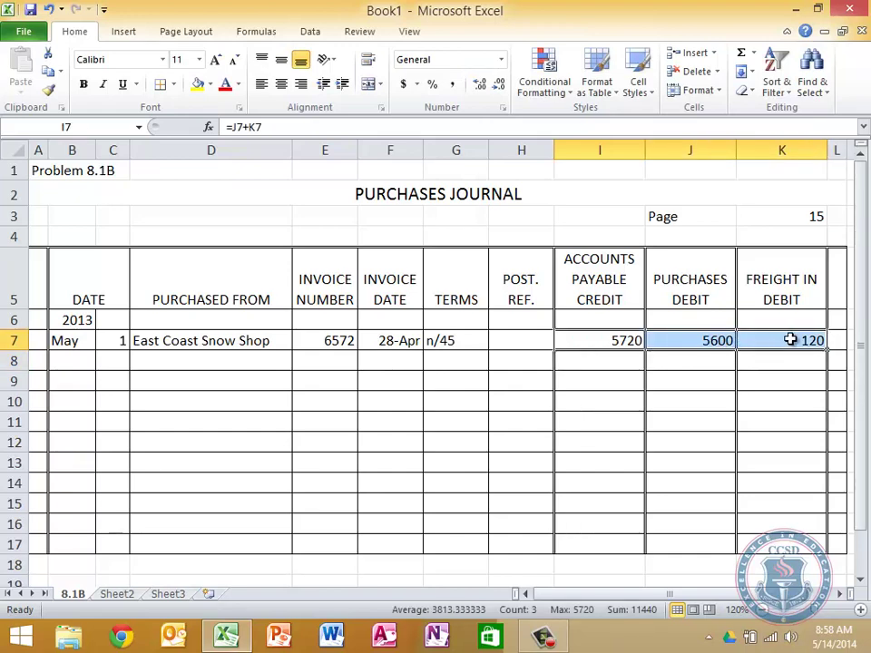
pyautogui.click(456, 86)
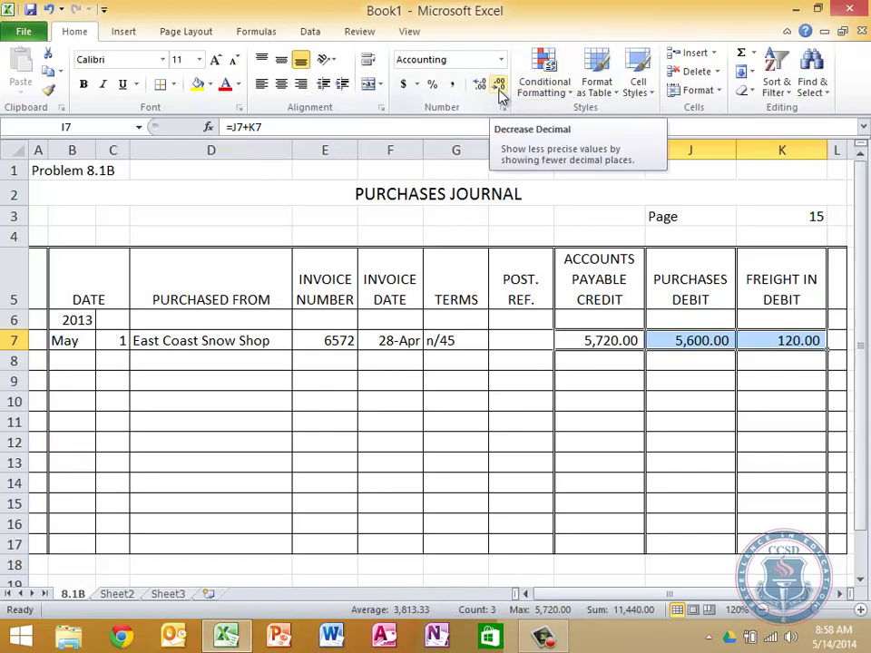
pyautogui.click(499, 93)
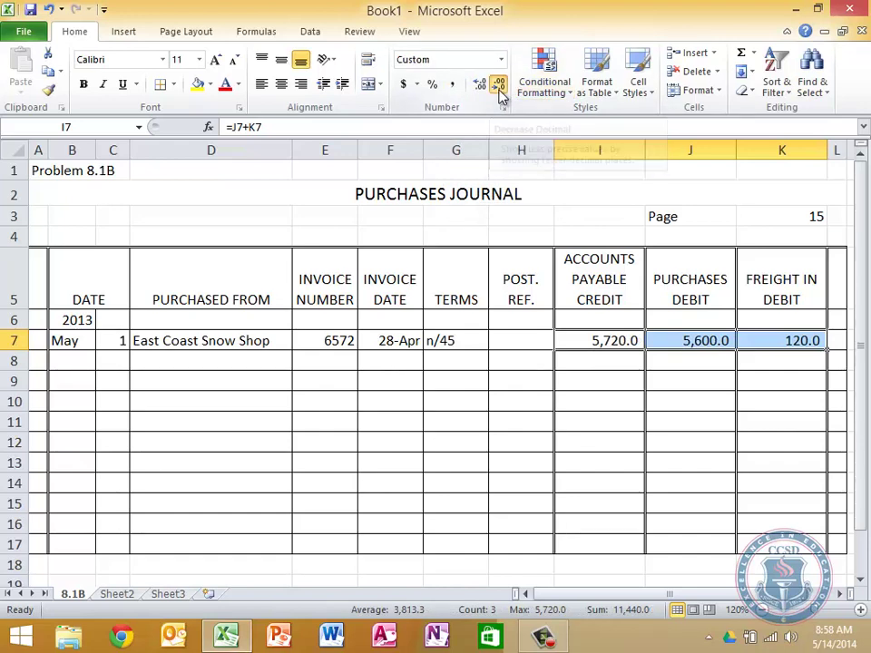
pyautogui.click(500, 94)
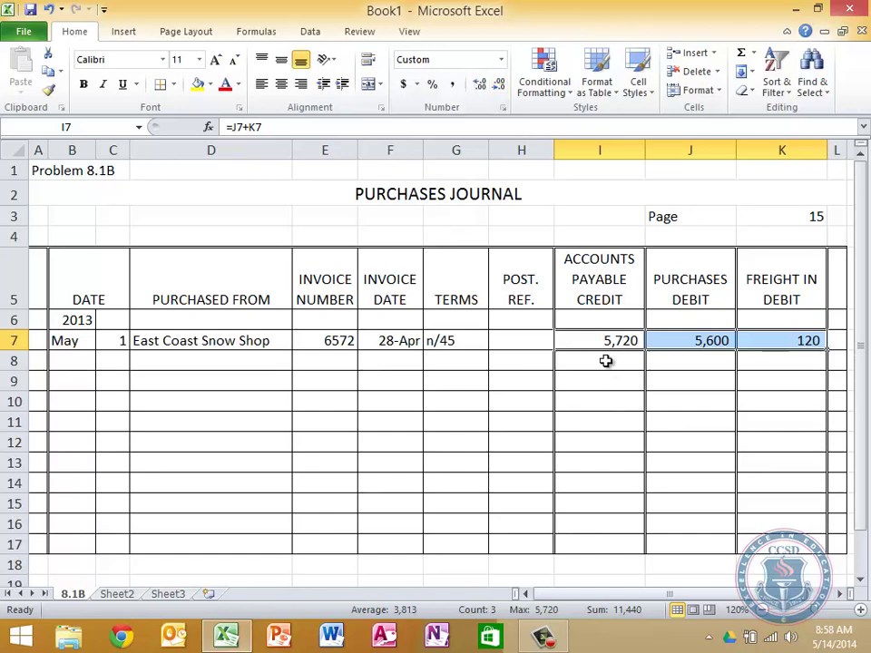
# - Format the blank amount cells I8 through K17 in comma style with no decimal places
pyautogui.moveTo(606, 360); pyautogui.dragTo(754, 543)
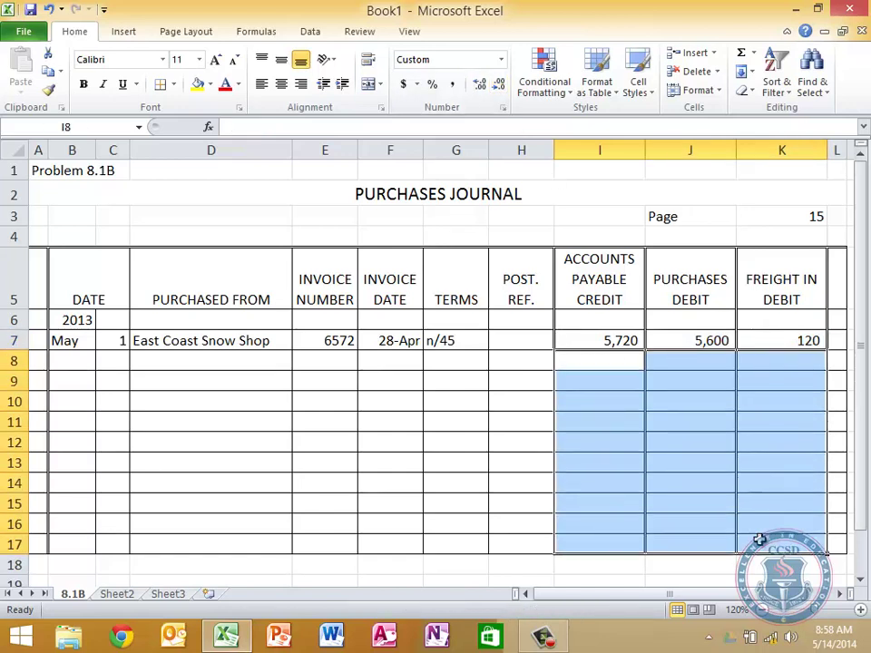
pyautogui.click(452, 86)
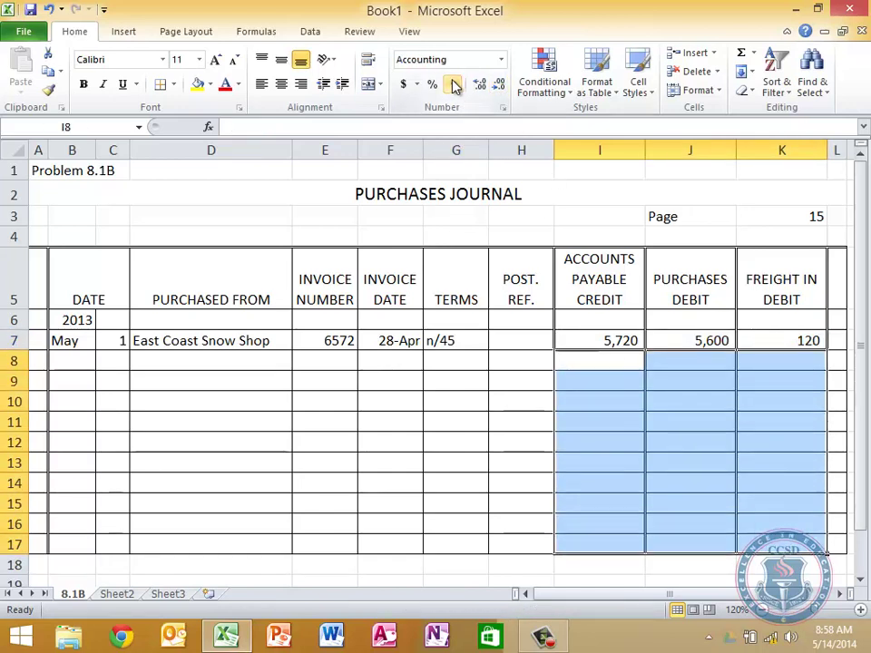
pyautogui.click(497, 91)
pyautogui.click(497, 91)
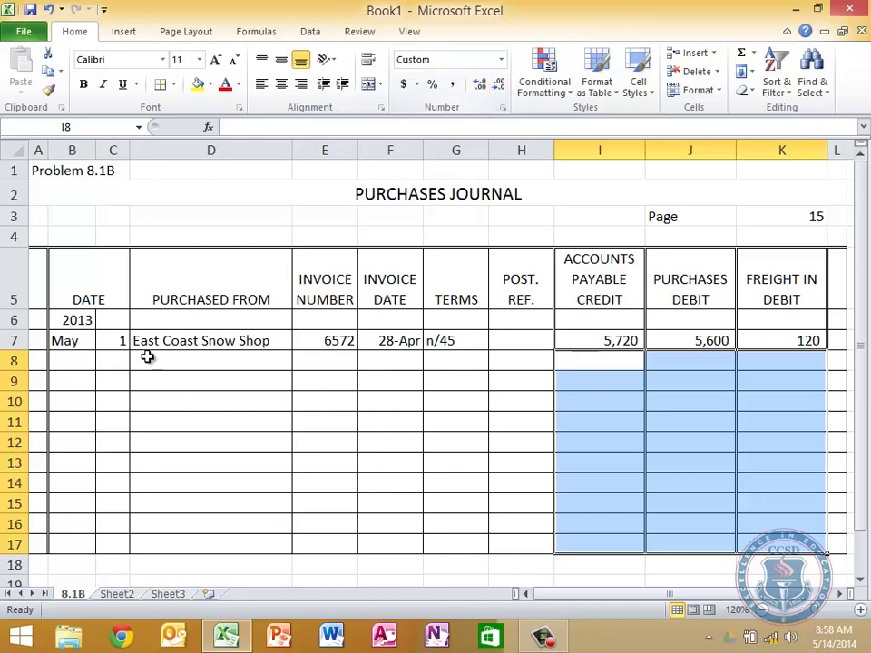
pyautogui.click(118, 361)
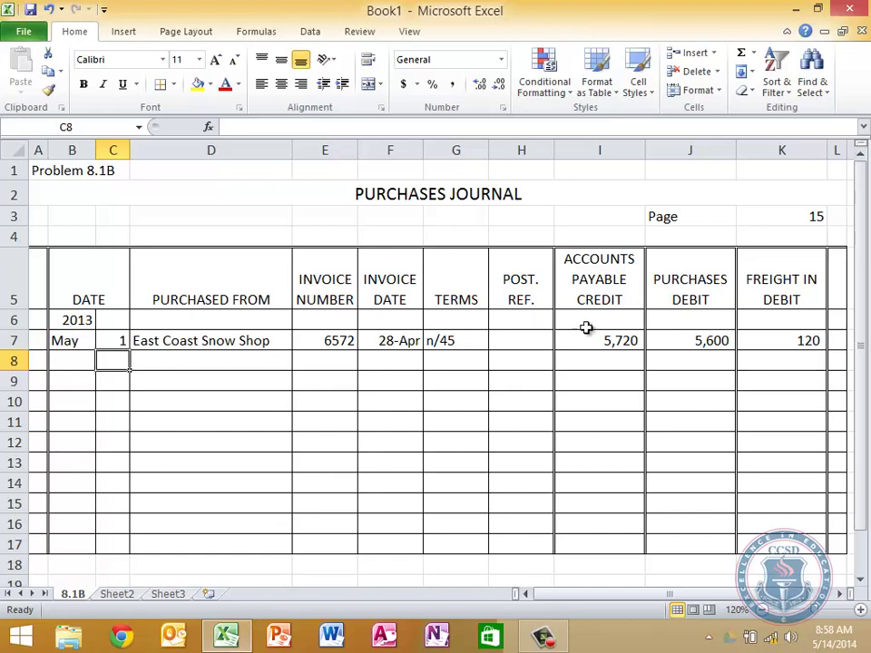
# - Re-enter the accounts payable credit formula =J7+K7 in I7
pyautogui.click(610, 343)
pyautogui.write('=')
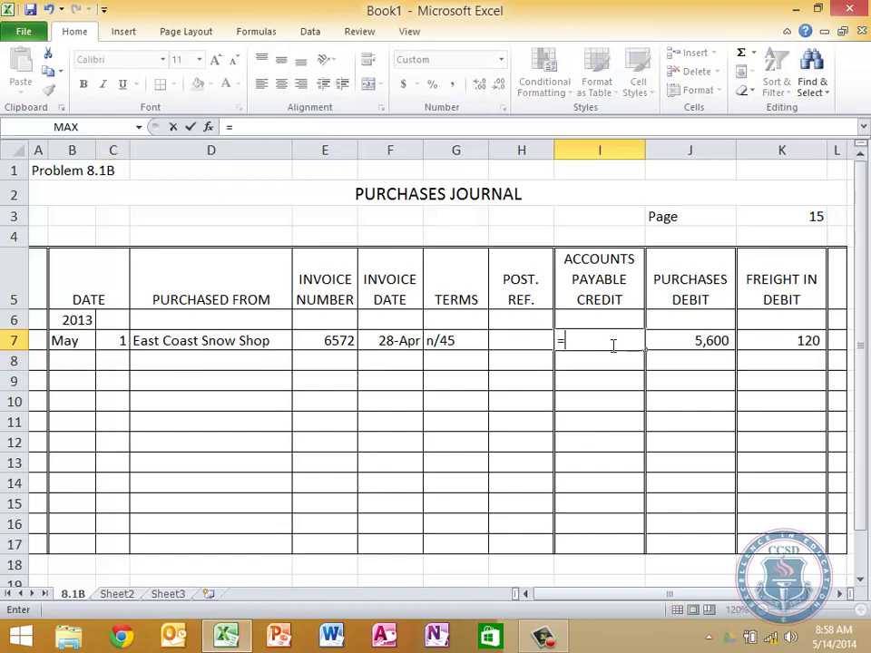
pyautogui.click(683, 340)
pyautogui.write('+')
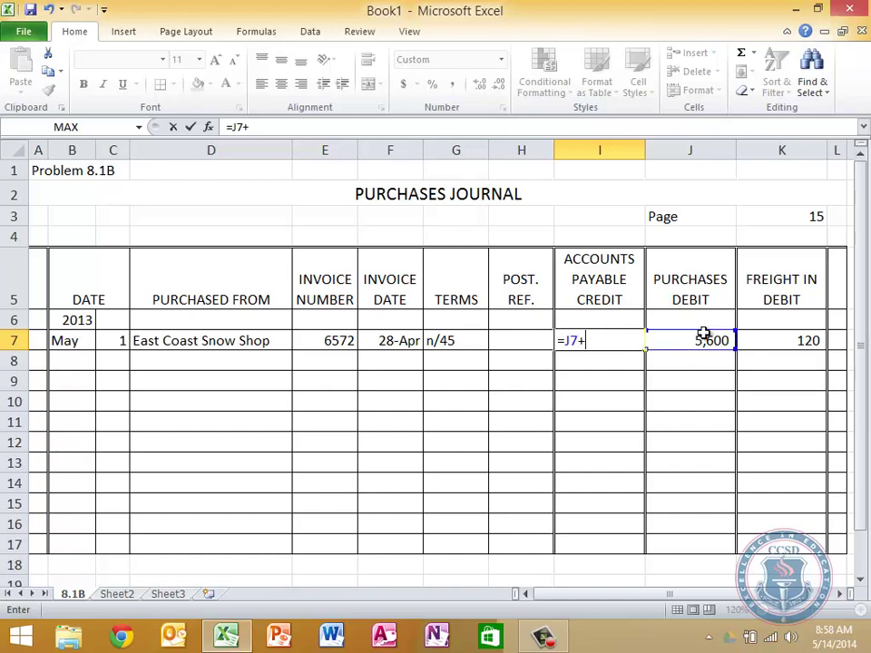
pyautogui.click(795, 343)
pyautogui.press('Return')
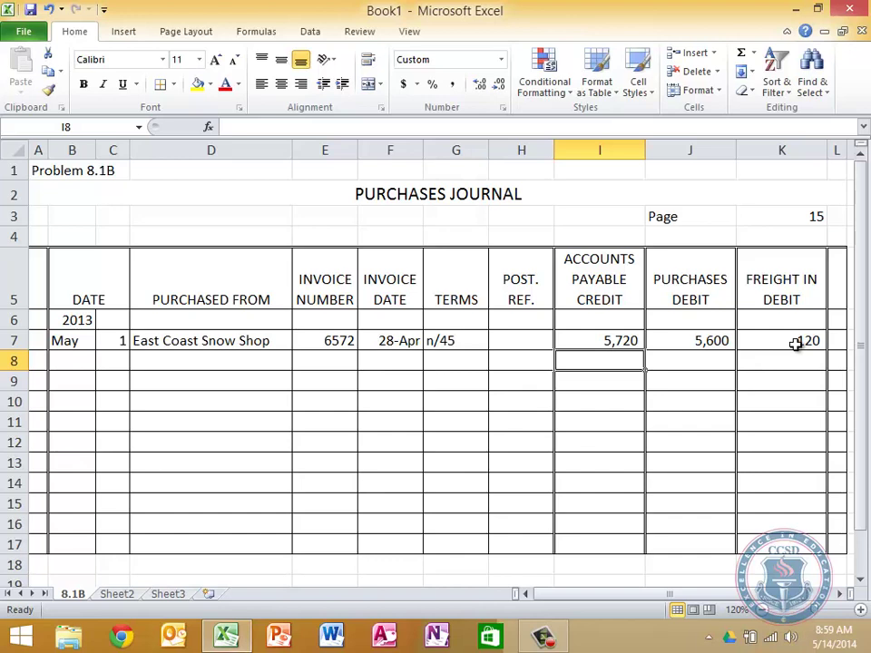
# - Try 4/28 without a year as an invoice date in F8, and clear the cell
pyautogui.press('Right')
pyautogui.press('Right')
pyautogui.press('Left')
pyautogui.press('Left')
pyautogui.press('Left')
pyautogui.press('Left')
pyautogui.press('Left')
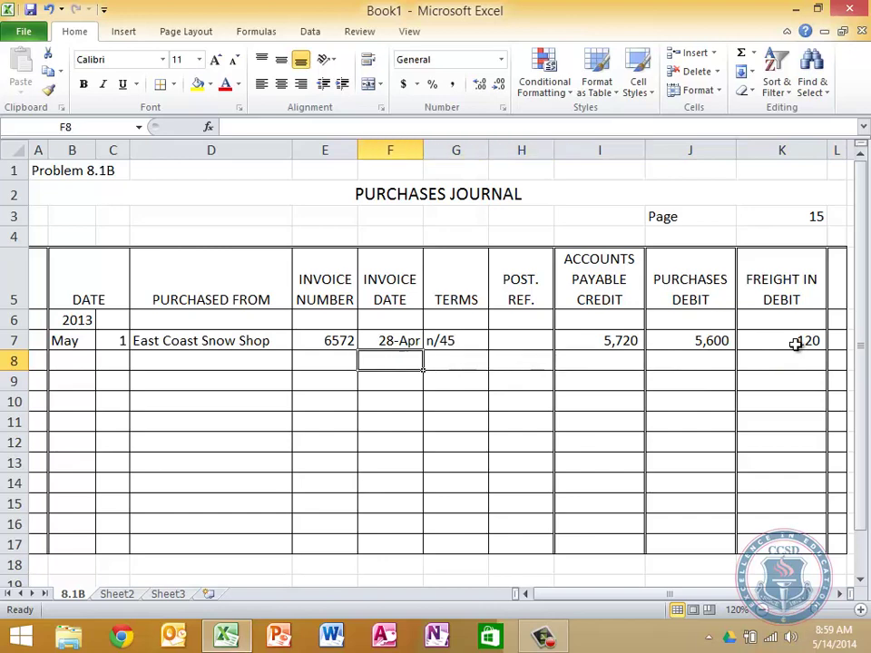
pyautogui.write('4/28')
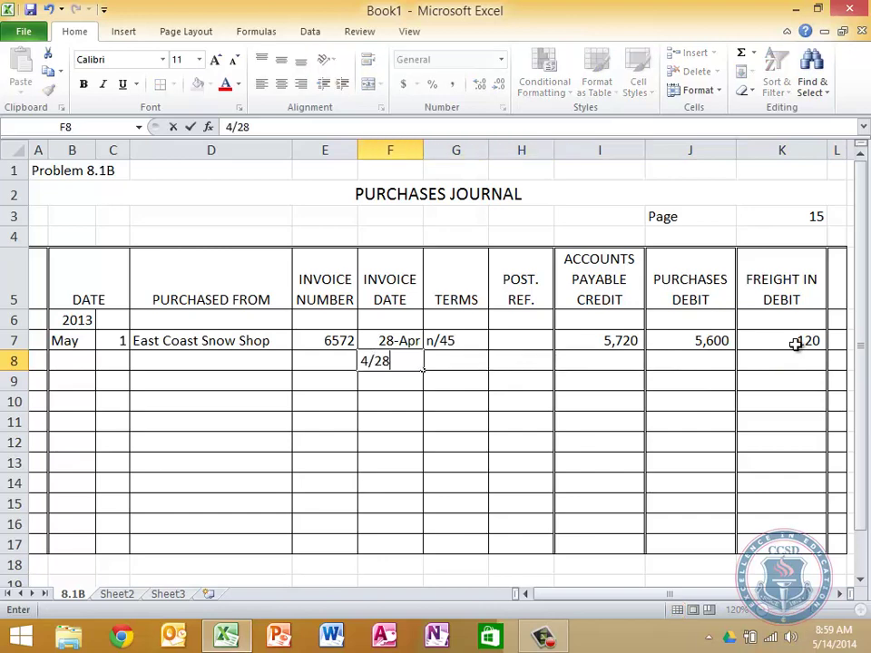
pyautogui.press('Right')
pyautogui.press('Left')
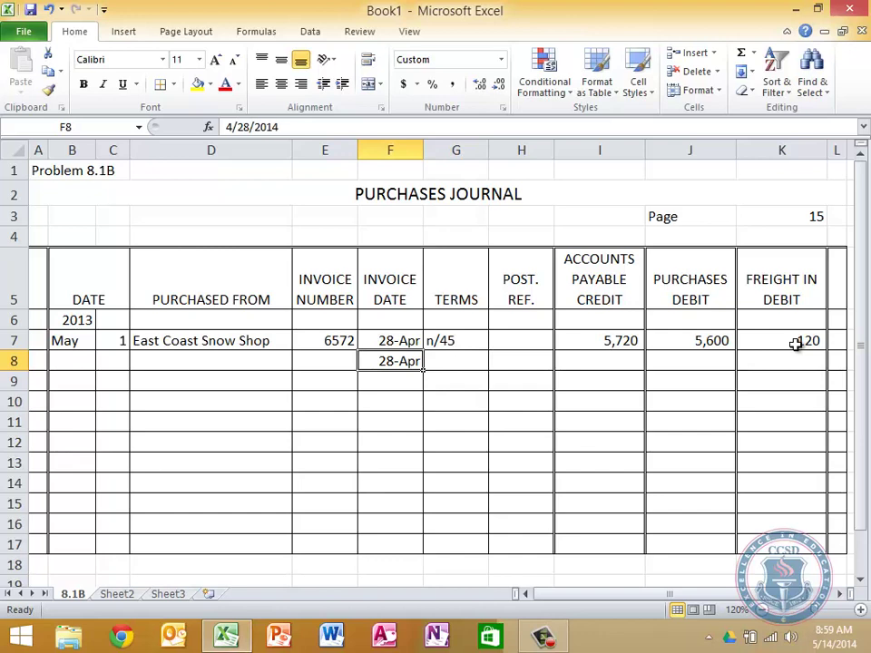
pyautogui.press('Delete')
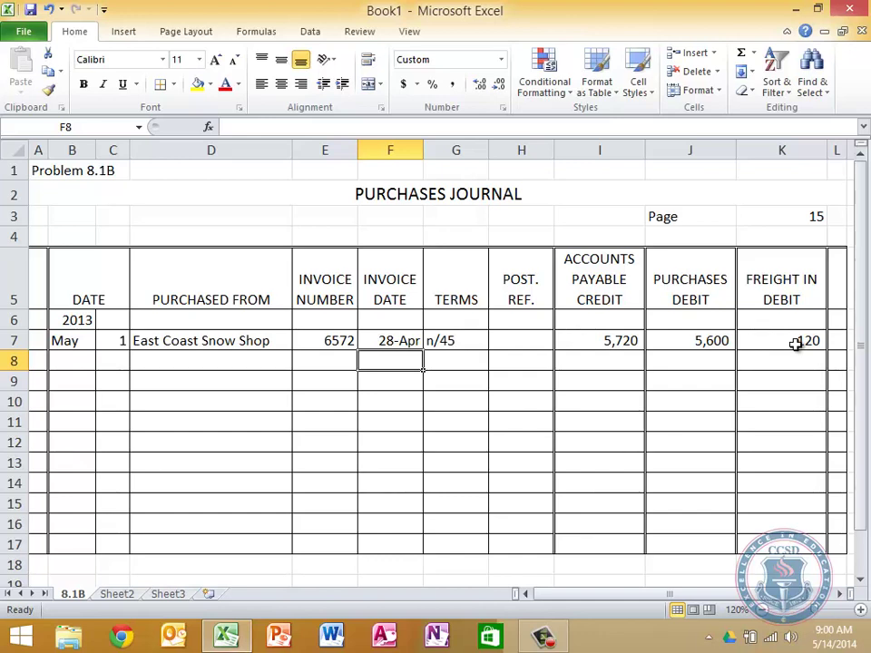
# - Try the invoice date in F8 with its year as 4/28/13, and clear the cell
pyautogui.write('4/28')
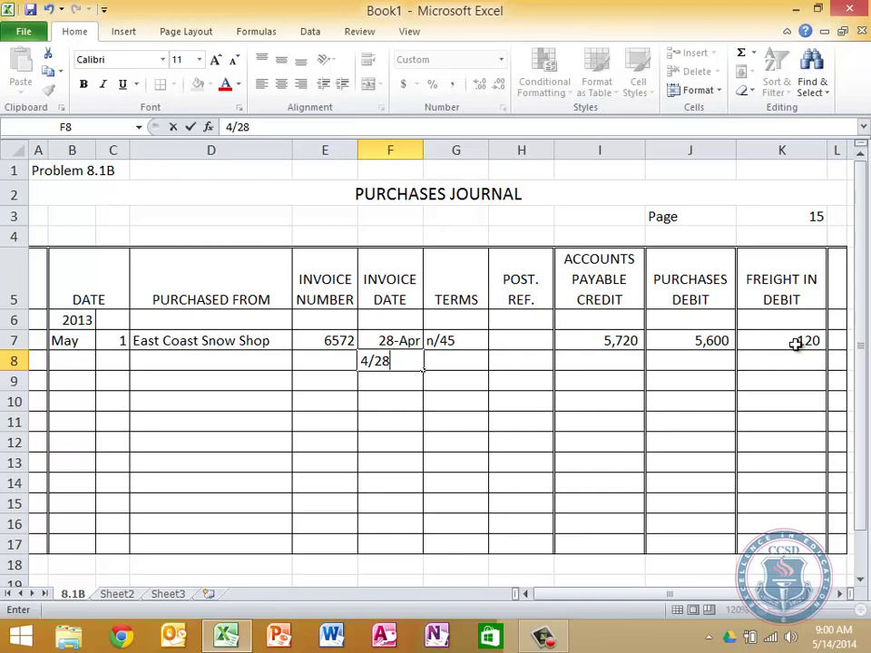
pyautogui.write('/')
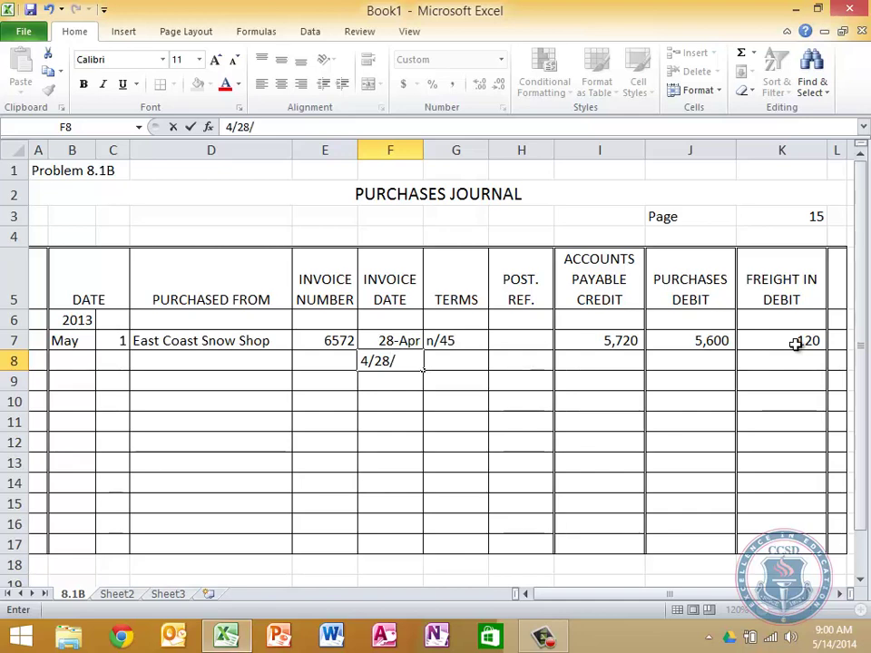
pyautogui.write('13')
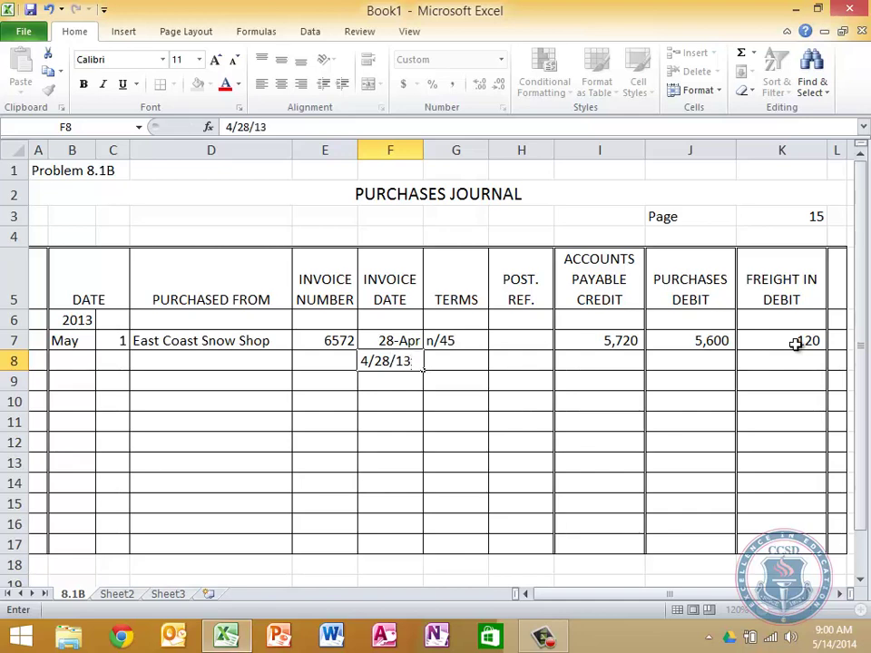
pyautogui.press('Return')
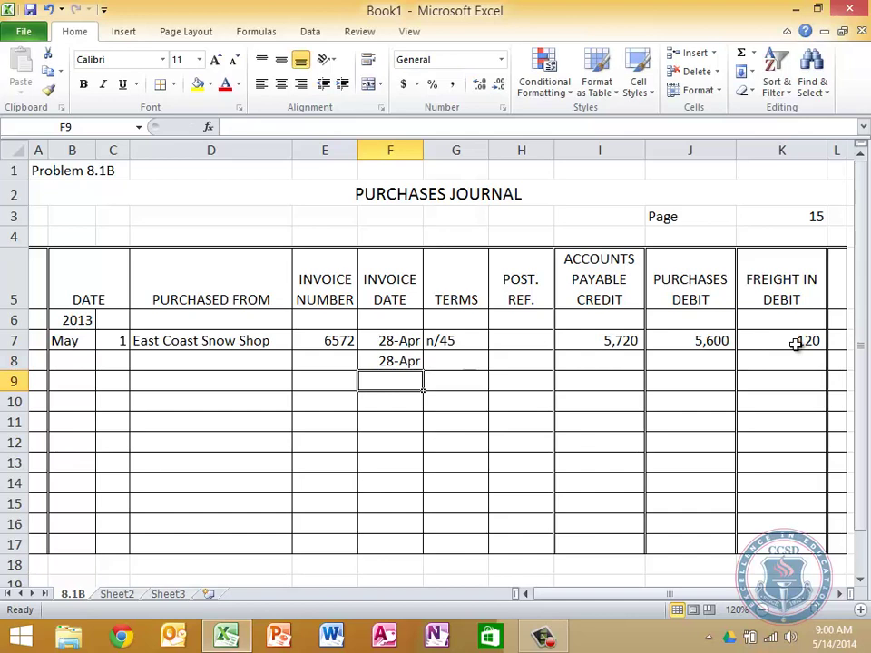
pyautogui.press('Up')
pyautogui.press('Delete')
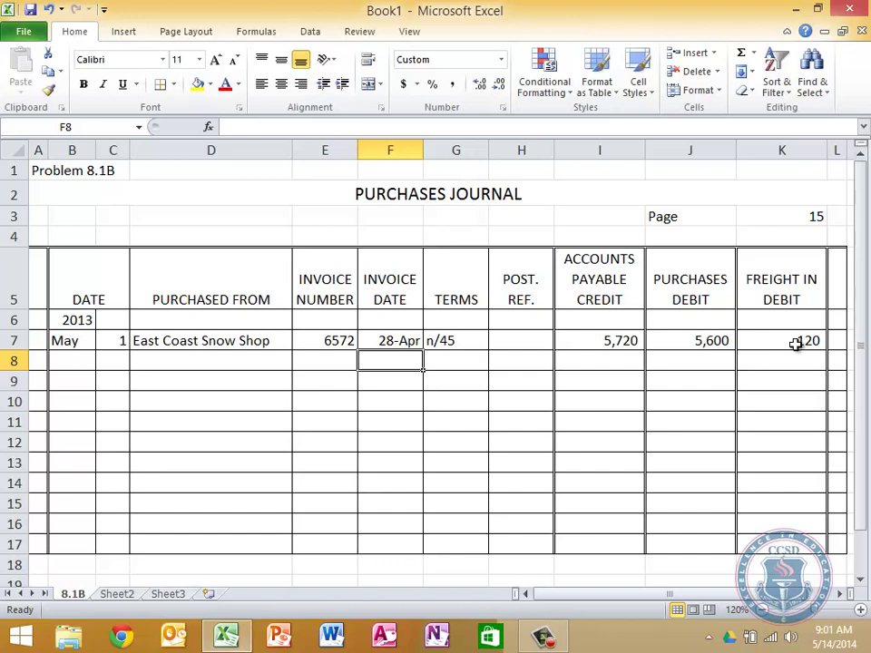
# - Enter day 8 in C8 for the second May purchase
pyautogui.press('Left')
pyautogui.press('Left')
pyautogui.press('Left')
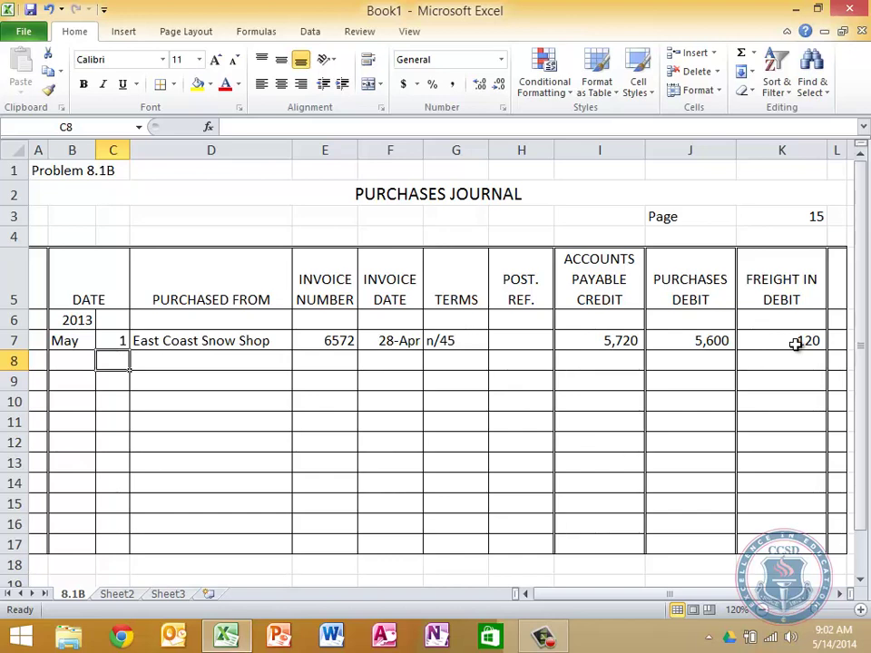
pyautogui.write('8')
pyautogui.press('Tab')
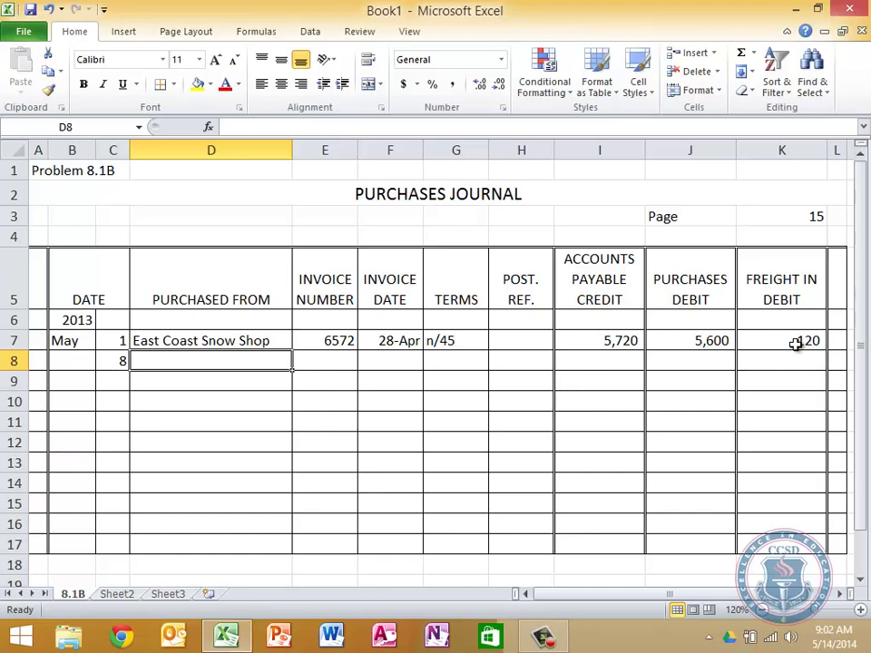
# - Enter a purchases debit of 12500 in J8 for the May 8 purchase
pyautogui.press('Tab')
pyautogui.press('Tab')
pyautogui.press('Tab')
pyautogui.press('Tab')
pyautogui.press('Tab')
pyautogui.press('Tab')
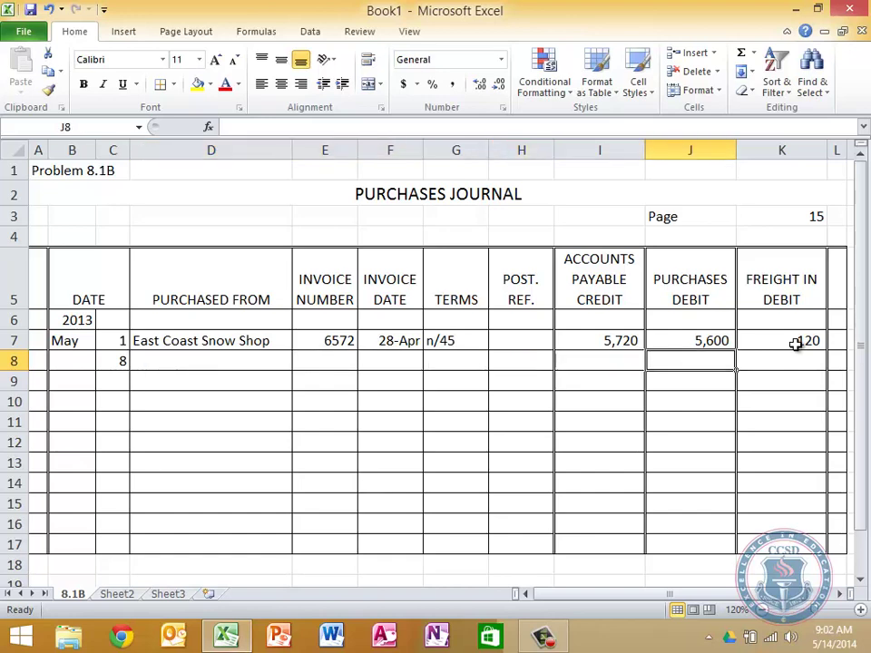
pyautogui.write('12500')
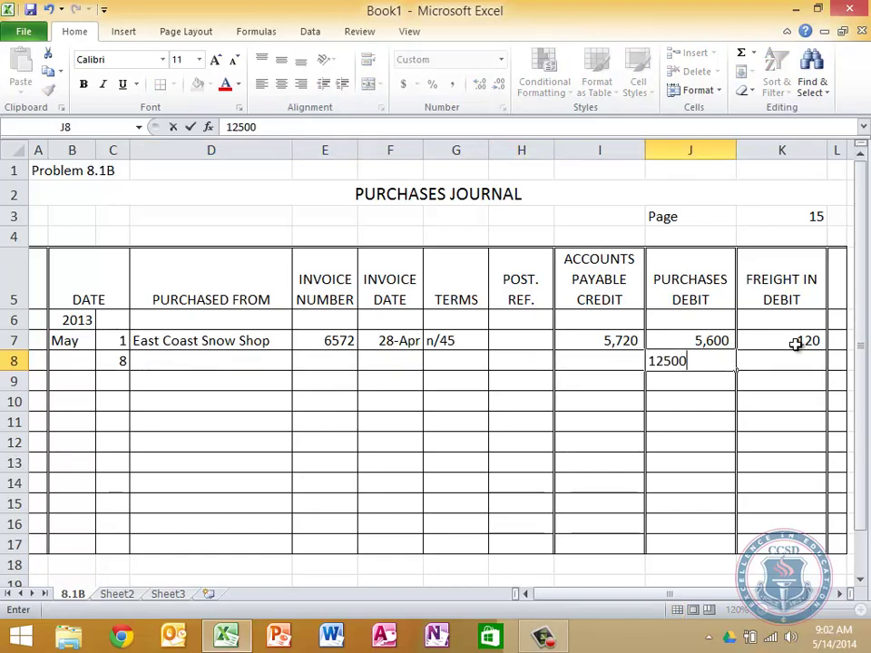
# - Enter May-Day Ski Shop in D8 as the supplier for the May 8 purchase
pyautogui.press('Left')
pyautogui.press('Left')
pyautogui.press('Left')
pyautogui.press('Left')
pyautogui.press('Left')
pyautogui.press('Left')
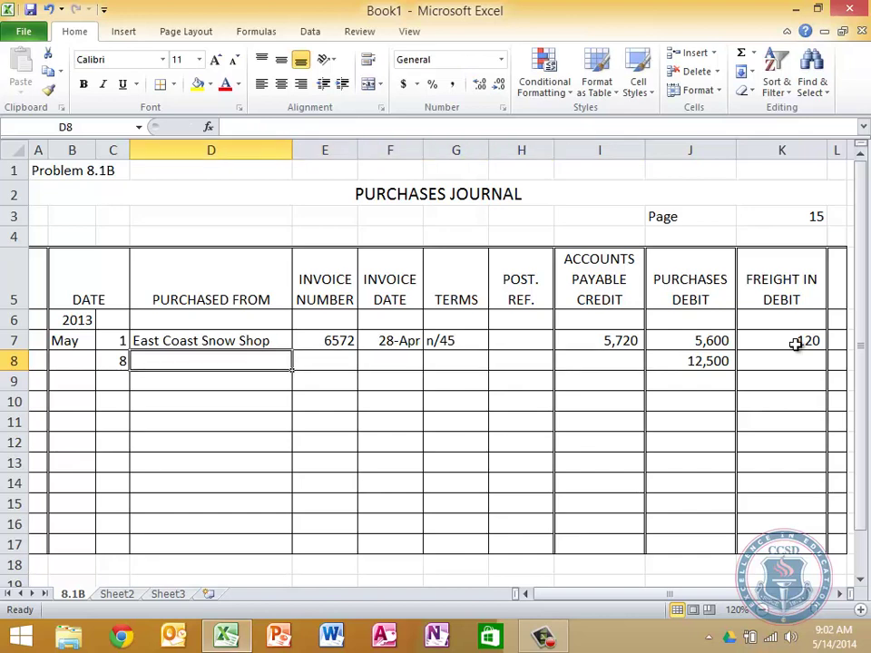
pyautogui.write('May')
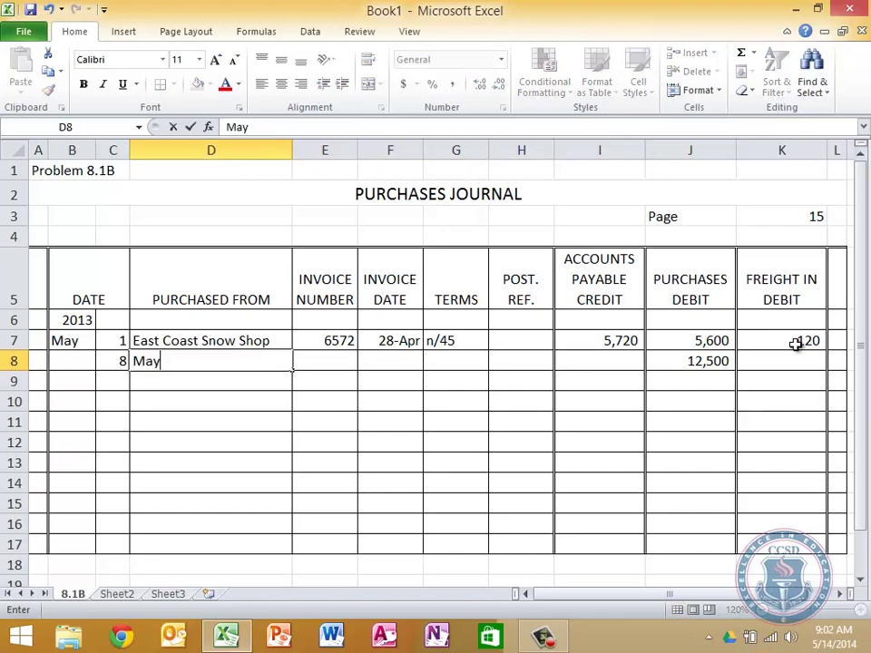
pyautogui.write('-Day Ski ')
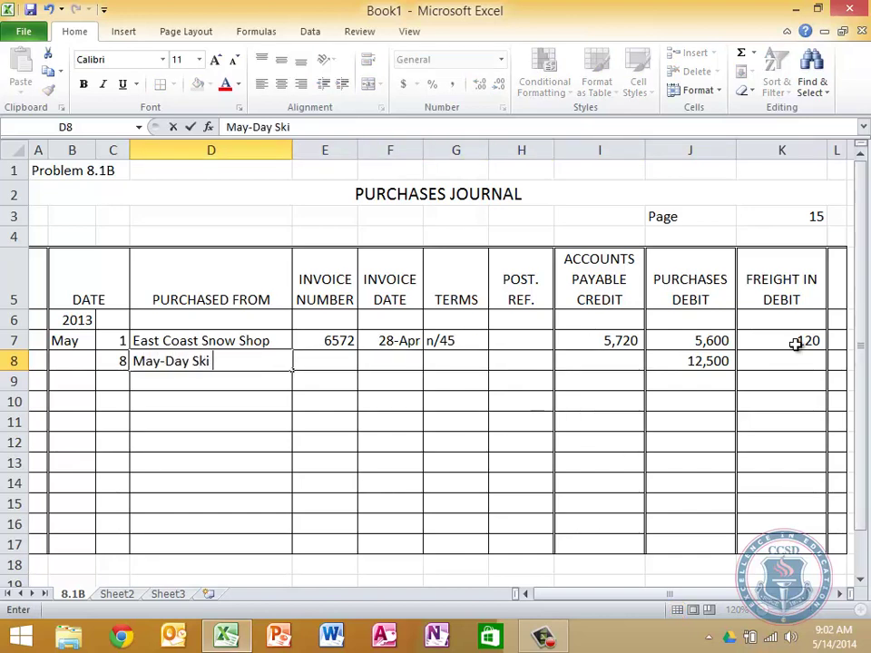
pyautogui.write('Shop')
pyautogui.press('Tab')
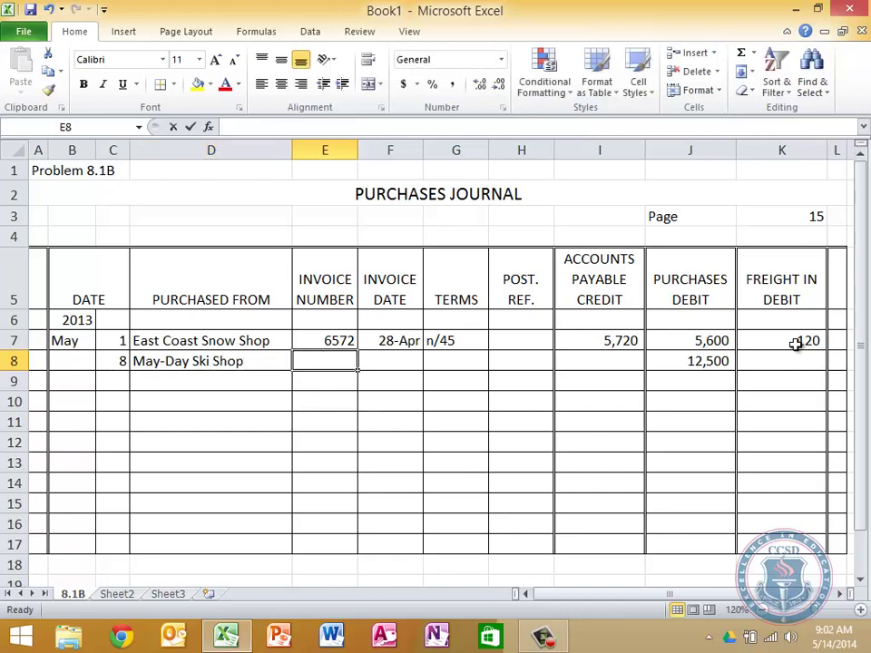
# - Enter invoice number 4916 in E8 and the invoice date 5/2 in F8
pyautogui.write('4916')
pyautogui.press('Tab')
pyautogui.write('5/2')
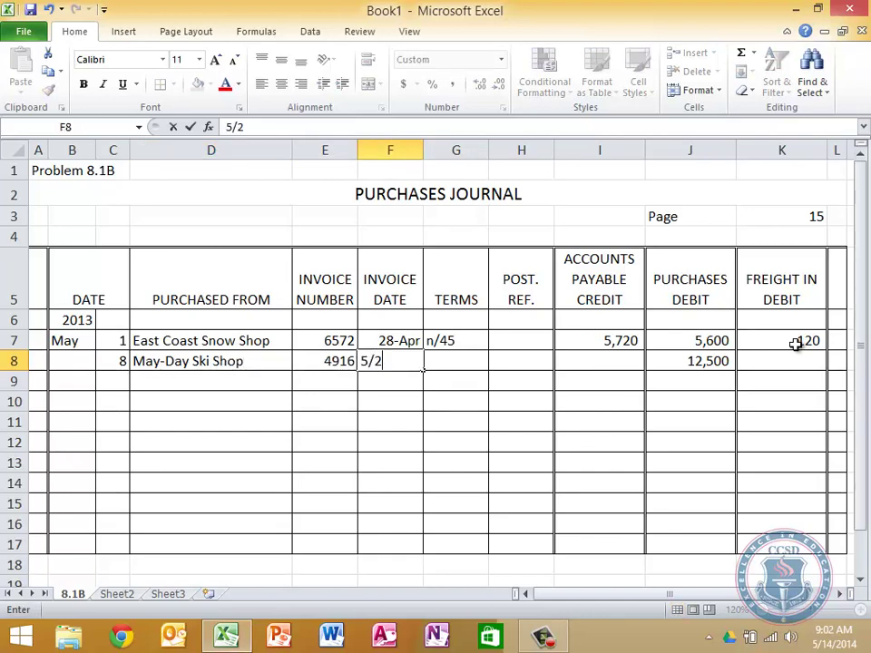
pyautogui.press('Tab')
# - Enter the terms n/30 for the May-Day Ski Shop purchase in G8
pyautogui.write('n/3')
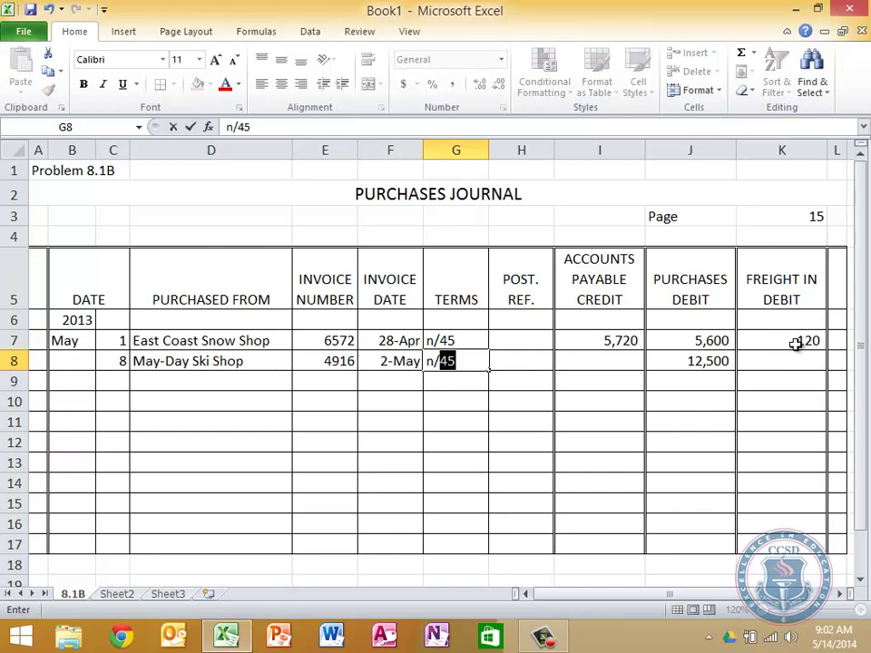
pyautogui.write('0')
pyautogui.press('Tab')
pyautogui.press('Tab')
pyautogui.press('Tab')
pyautogui.press('Tab')
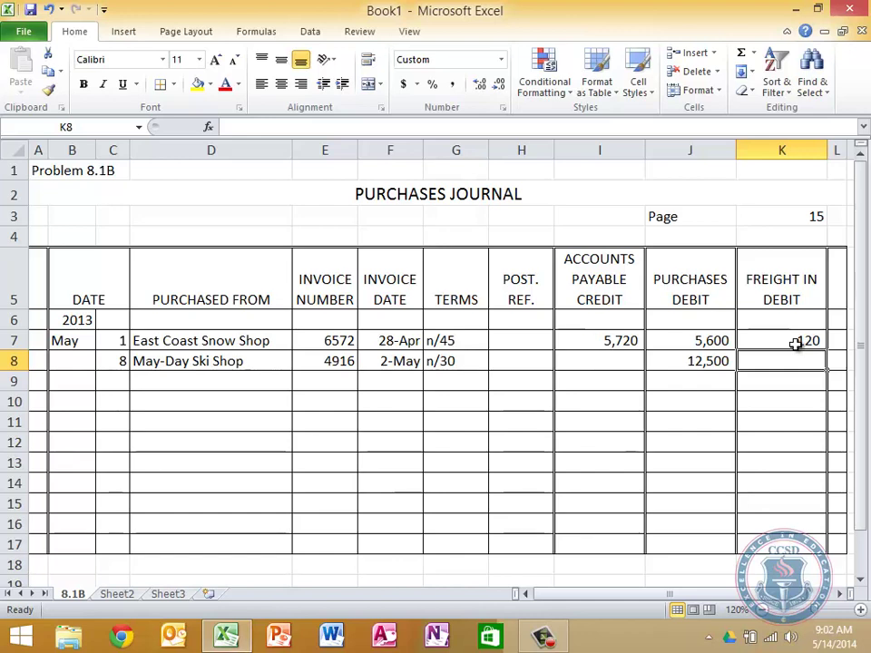
# - Fill the accounts payable credit formula from I7 down through I15
pyautogui.press('Left')
pyautogui.press('Left')
pyautogui.press('Up')
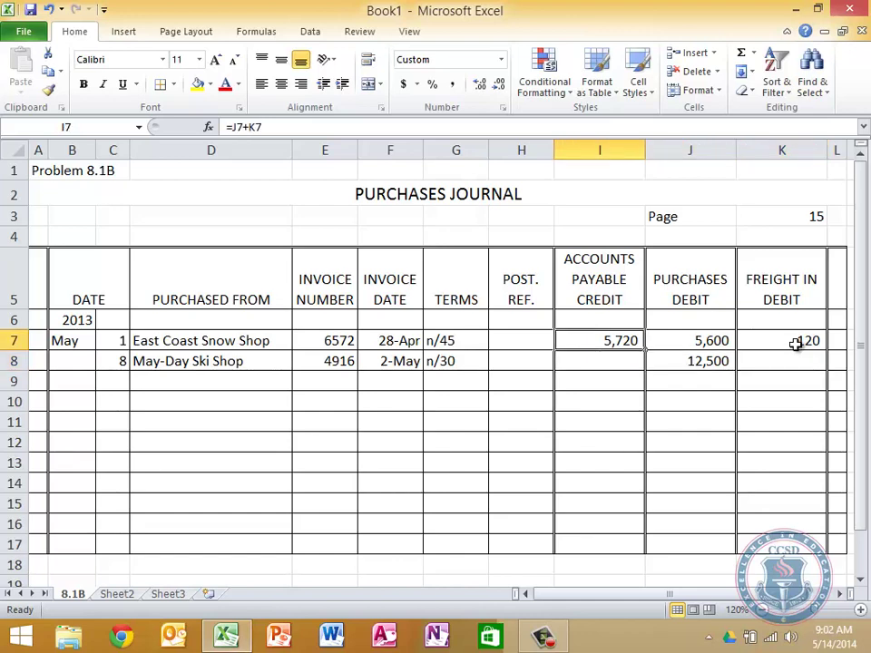
pyautogui.moveTo(646, 356); pyautogui.dragTo(628, 513)
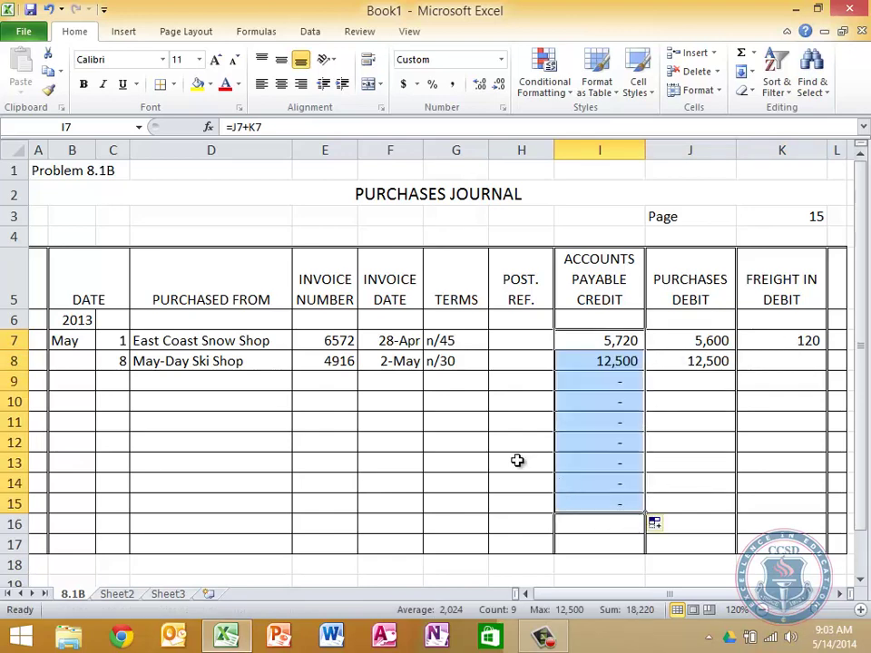
pyautogui.click(746, 399)
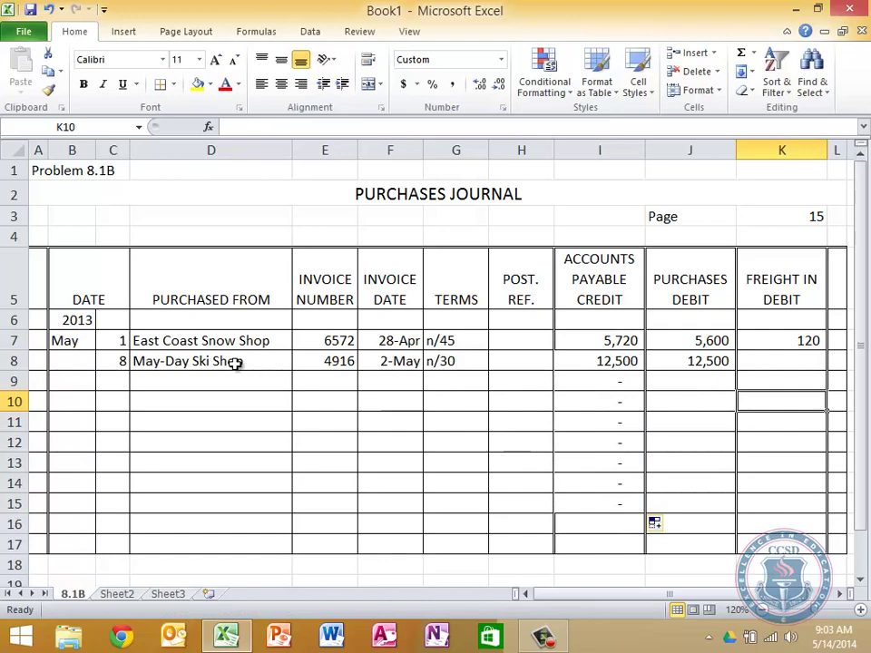
pyautogui.click(125, 384)
pyautogui.write('9')
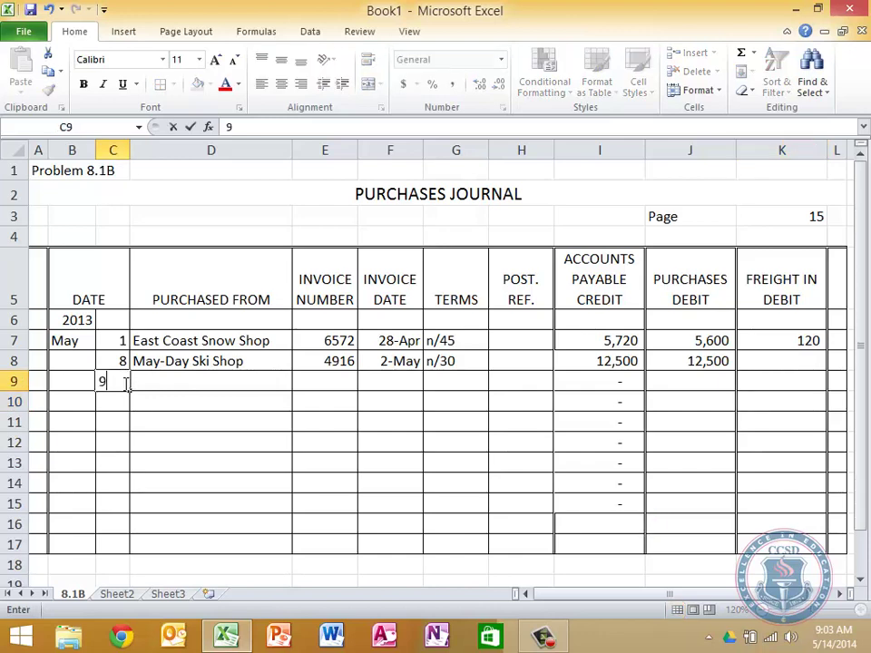
pyautogui.press('Tab')
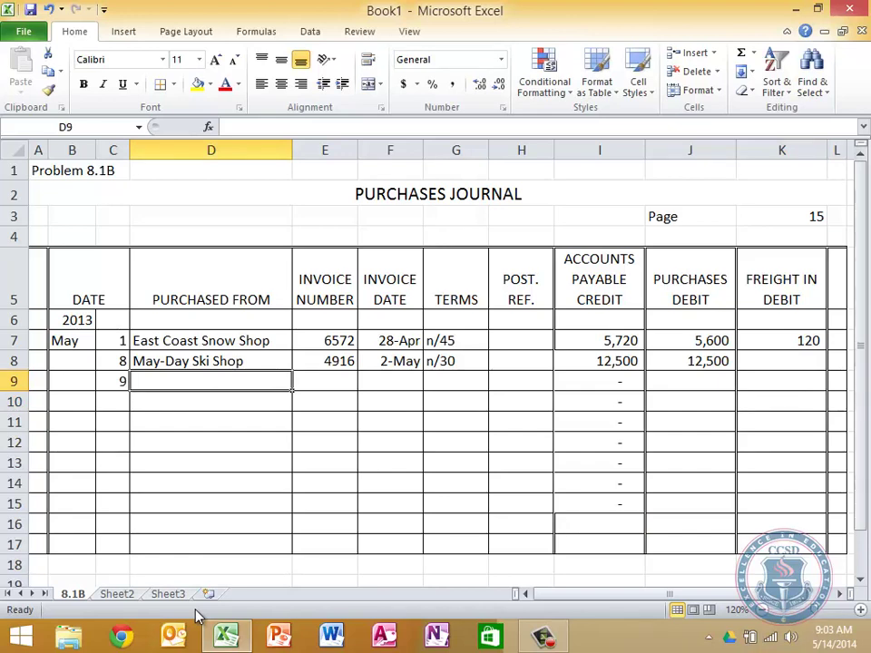
pyautogui.press('Left')
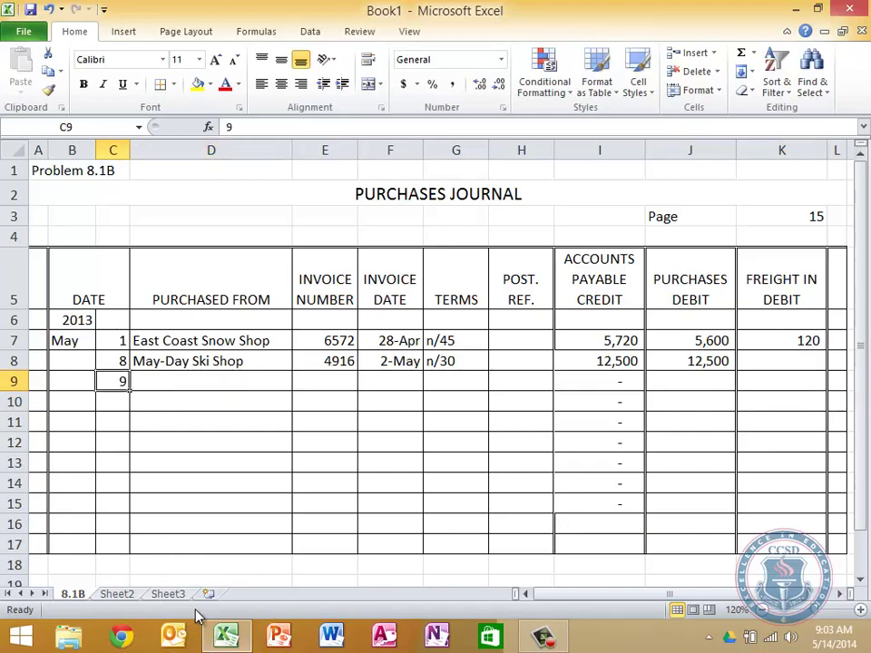
# - Enter day 12 in C9 and Fashion Ski Wear in D9 as the supplier for the May 12 purchase
pyautogui.write('12')
pyautogui.press('Tab')
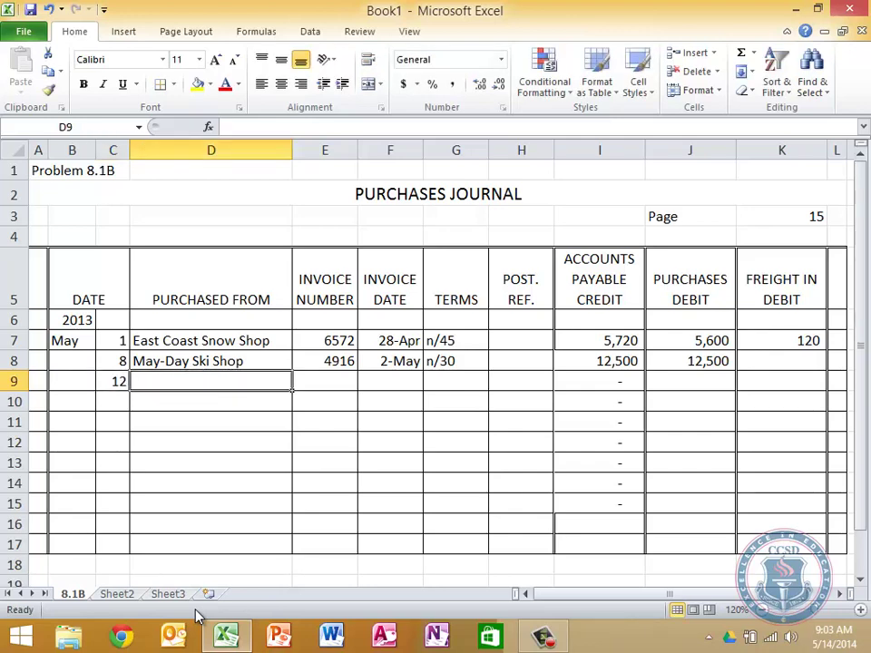
pyautogui.write('Fashion Ski ')
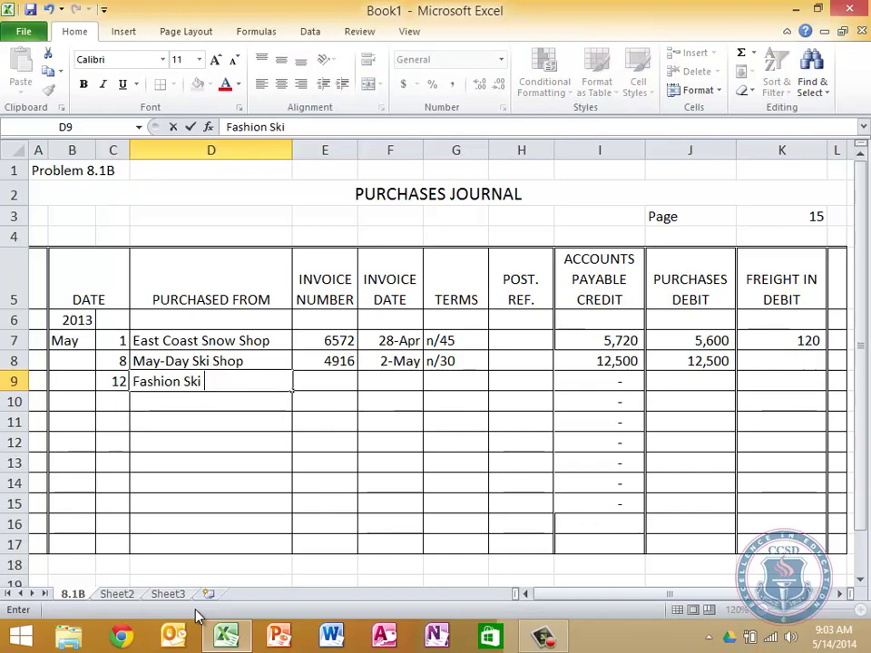
pyautogui.write('Wear')
pyautogui.press('Tab')
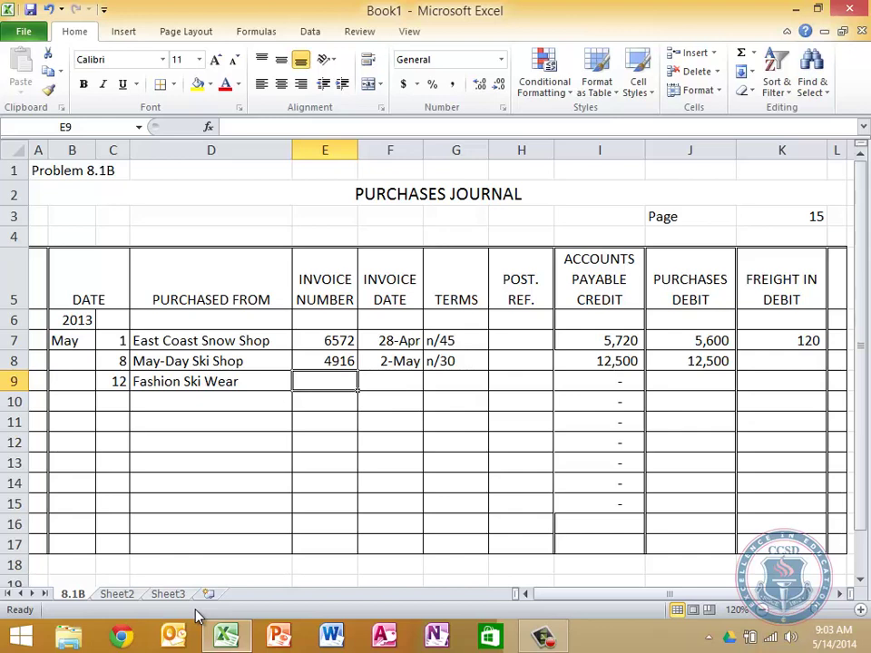
# - Enter invoice number 986 in E9 and the invoice date 5/11 in F9
pyautogui.write('986')
pyautogui.press('Tab')
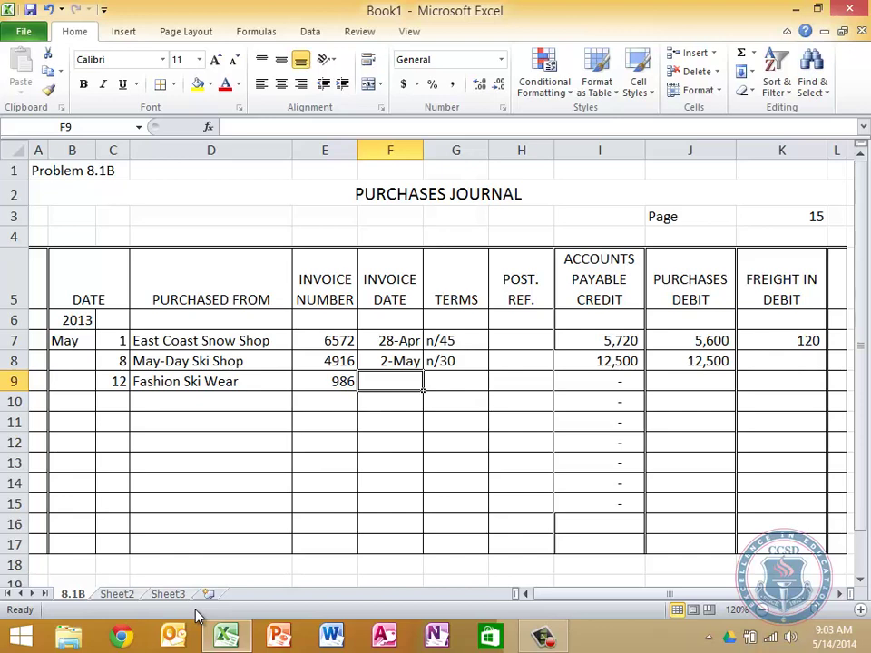
pyautogui.write('5/11')
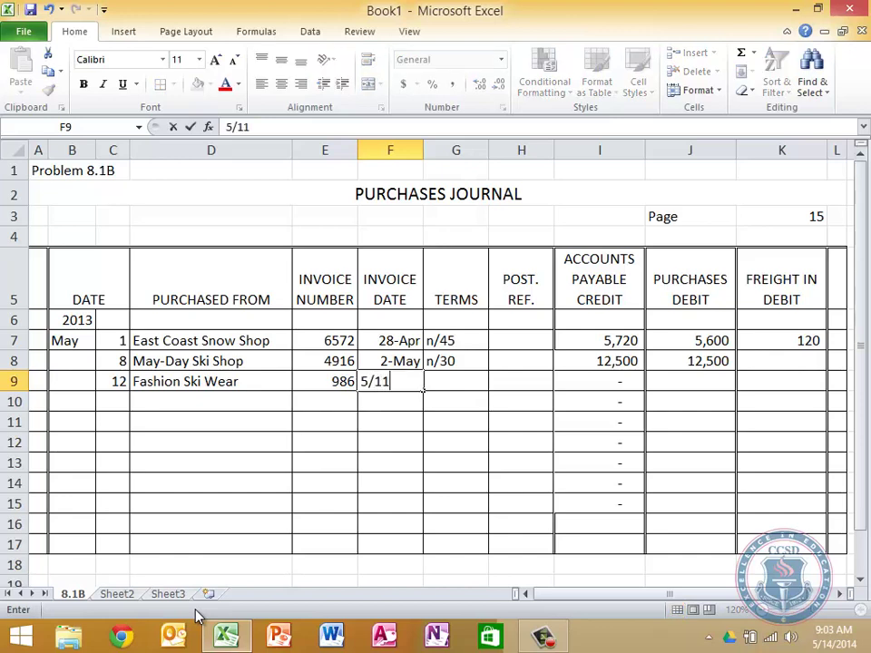
pyautogui.press('Tab')
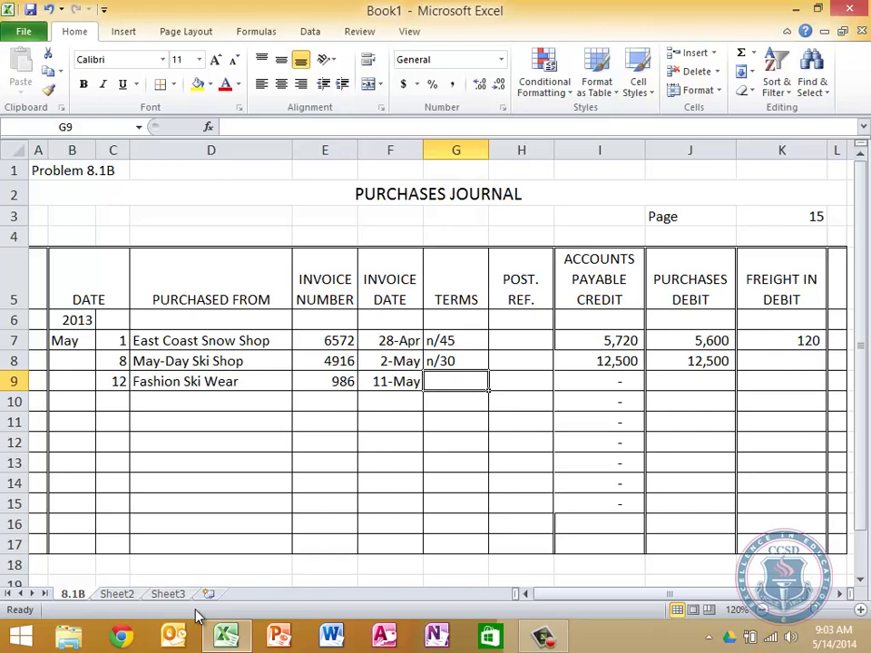
# - Enter the terms n/60 in G9 and the purchases debit of 5000 in J9 for Fashion Ski Wear
pyautogui.write('n')
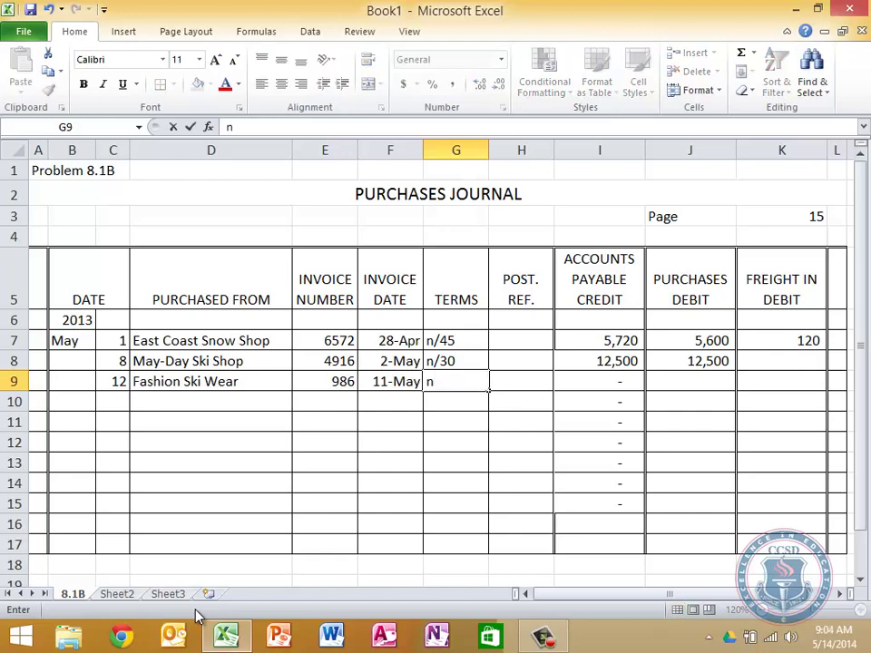
pyautogui.write('/60')
pyautogui.press('Tab')
pyautogui.press('Tab')
pyautogui.press('Tab')
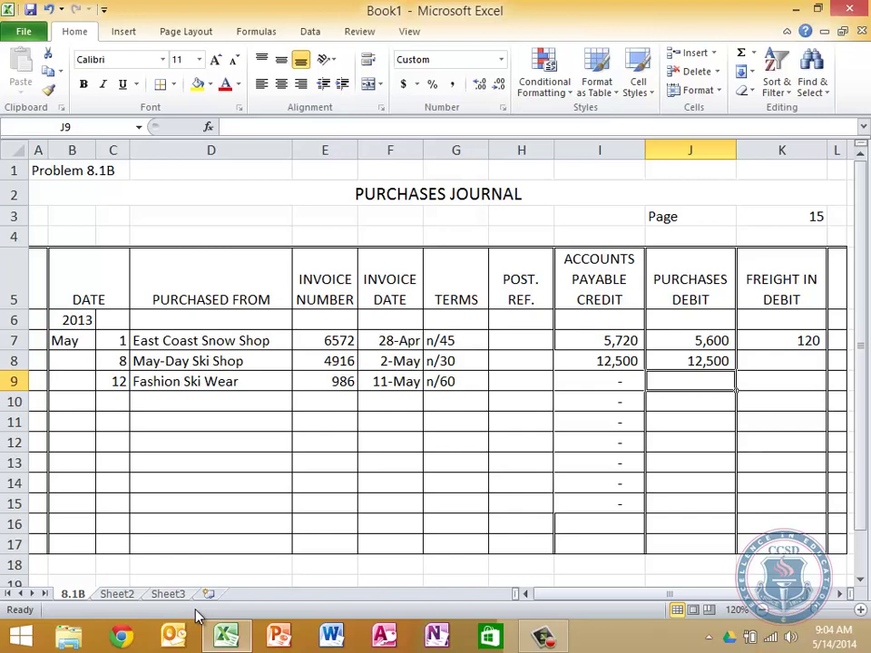
pyautogui.write('5000')
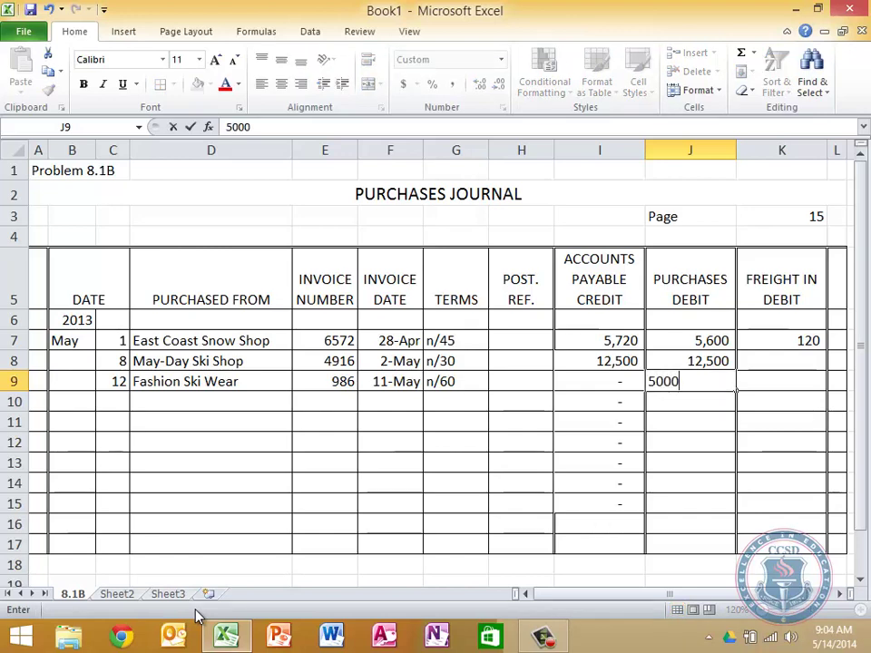
pyautogui.press('Return')
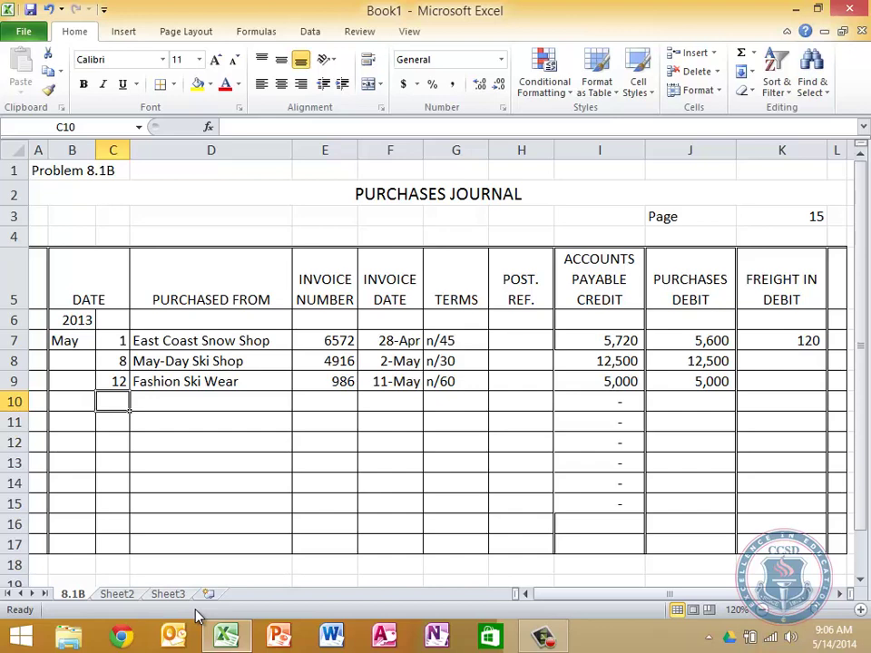
# - Review the accounts payable credit formula =J9+K9 in I9 and fill it down through I15 again
pyautogui.press('Right')
pyautogui.press('Right')
pyautogui.press('Right')
pyautogui.press('Right')
pyautogui.press('Right')
pyautogui.press('Right')
pyautogui.press('Up')
pyautogui.press('Up')
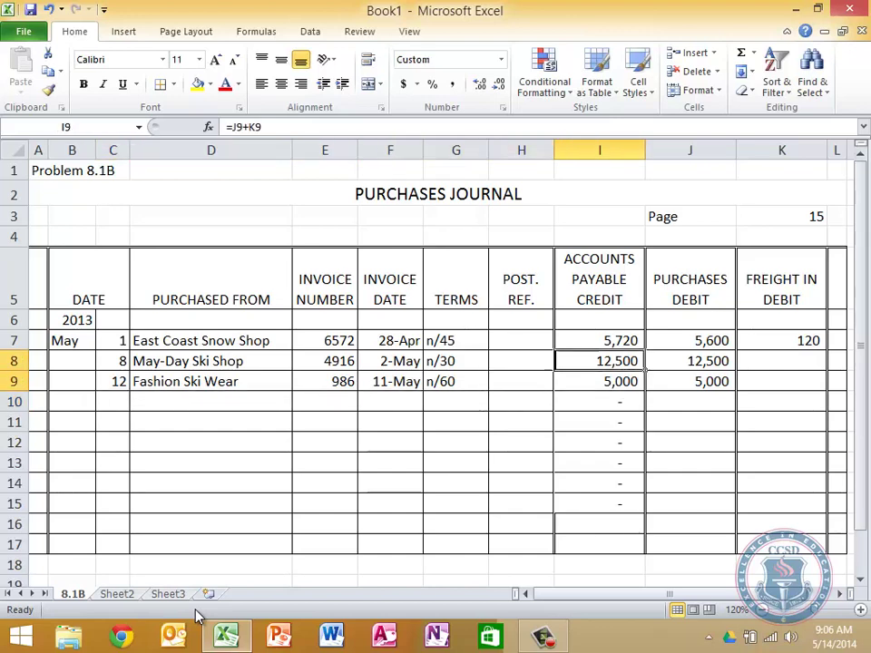
pyautogui.press('Down')
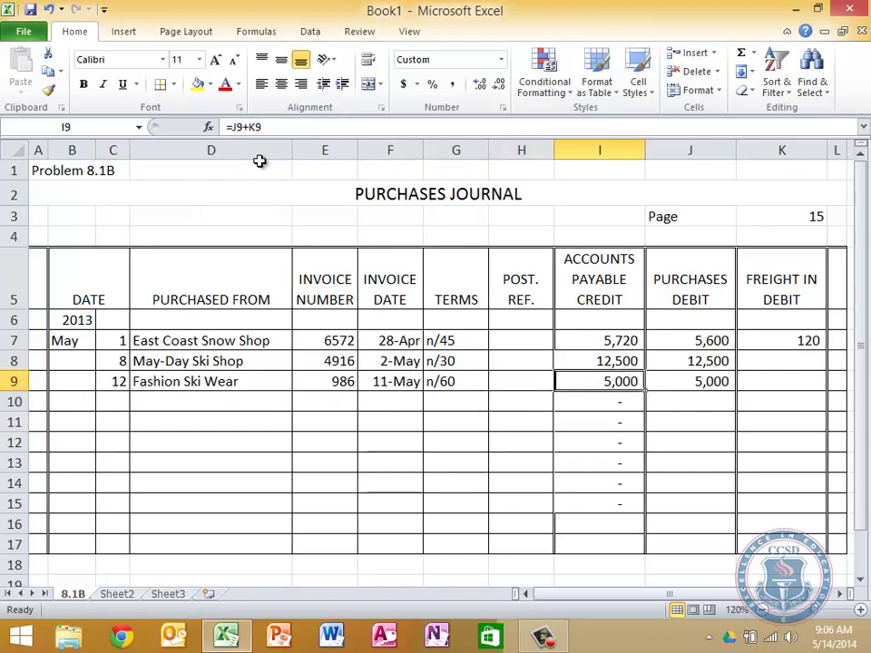
pyautogui.click(311, 125)
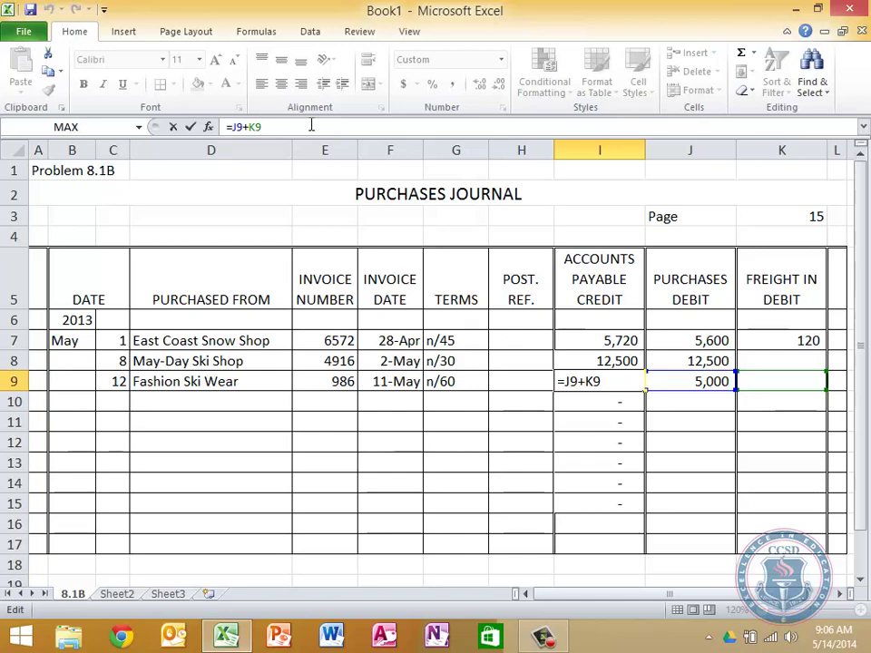
pyautogui.hotkey('ctrl', 'Return')
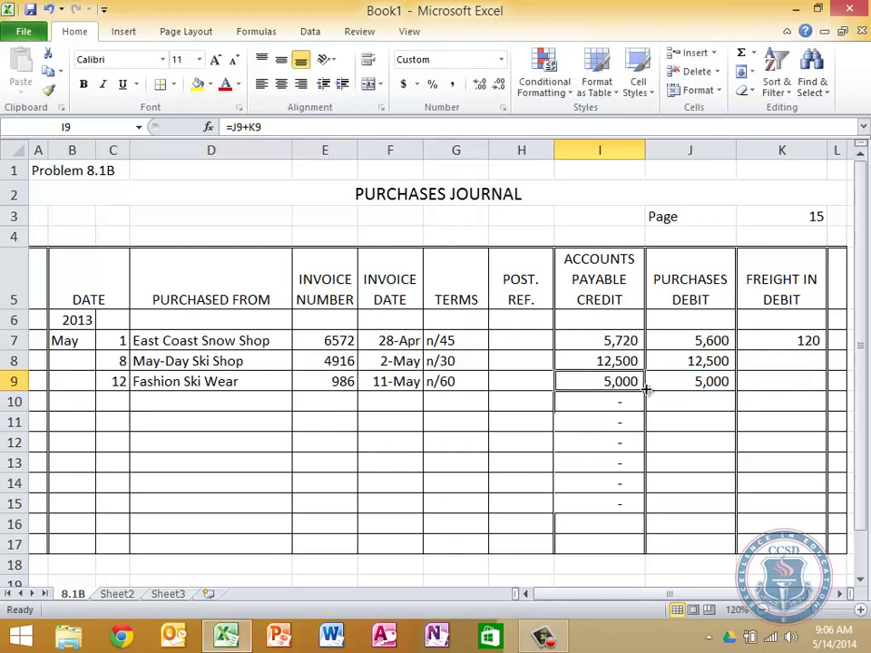
pyautogui.moveTo(646, 388); pyautogui.dragTo(628, 509)
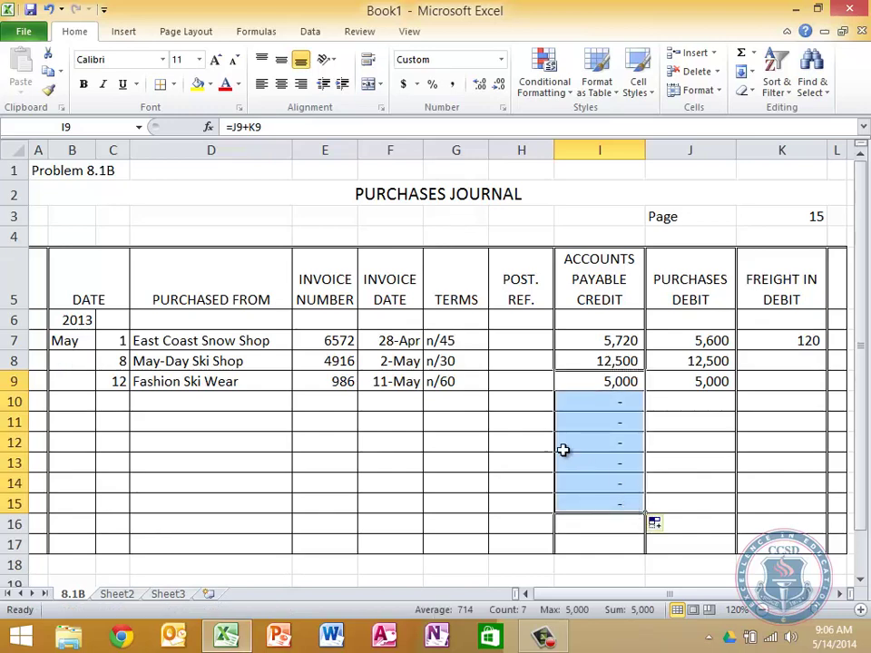
# - Enter day 16 in C10 and May-Day Ski Shop in D10 as the supplier for the May 16 purchase
pyautogui.click(68, 402)
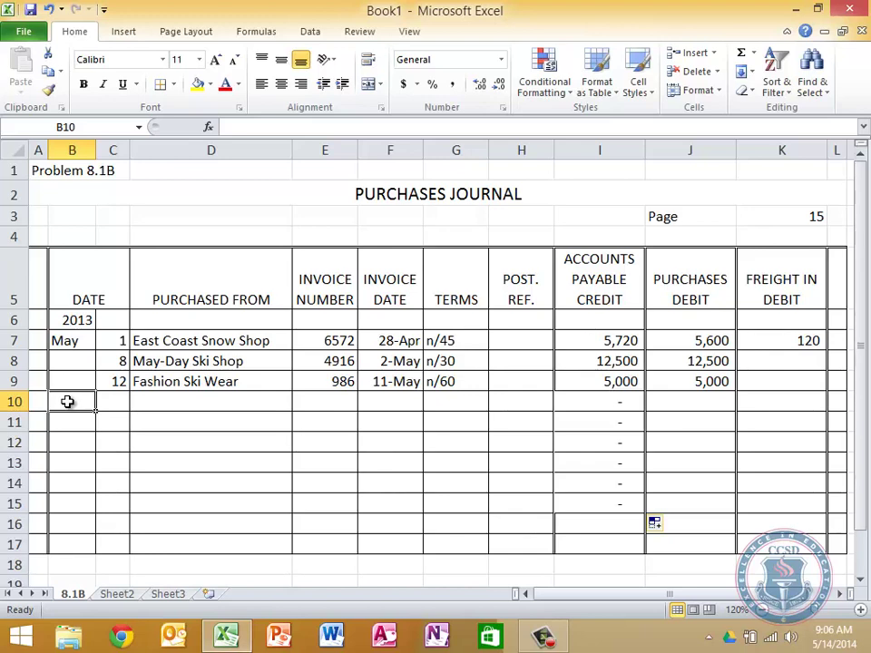
pyautogui.press('Tab')
pyautogui.write('16')
pyautogui.press('Tab')
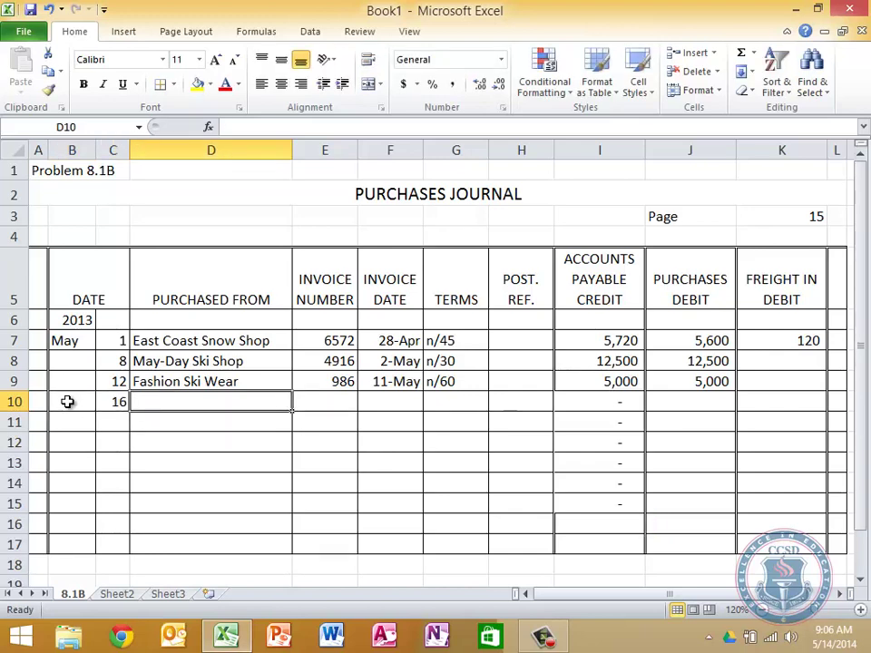
pyautogui.write('m')
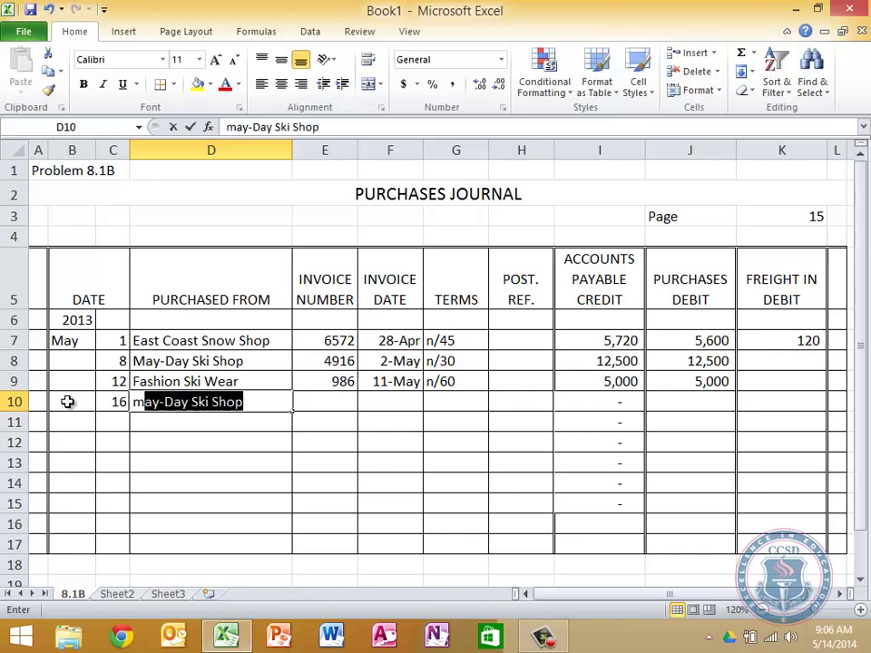
pyautogui.press('Tab')
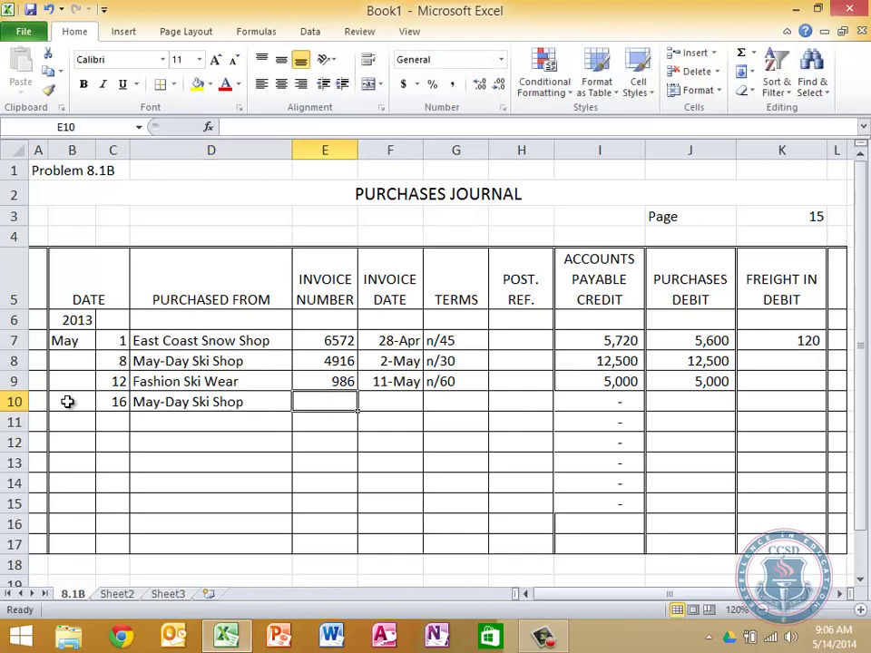
# - Enter invoice number 5011 in E10 and the invoice date 5/15 in F10
pyautogui.write('5')
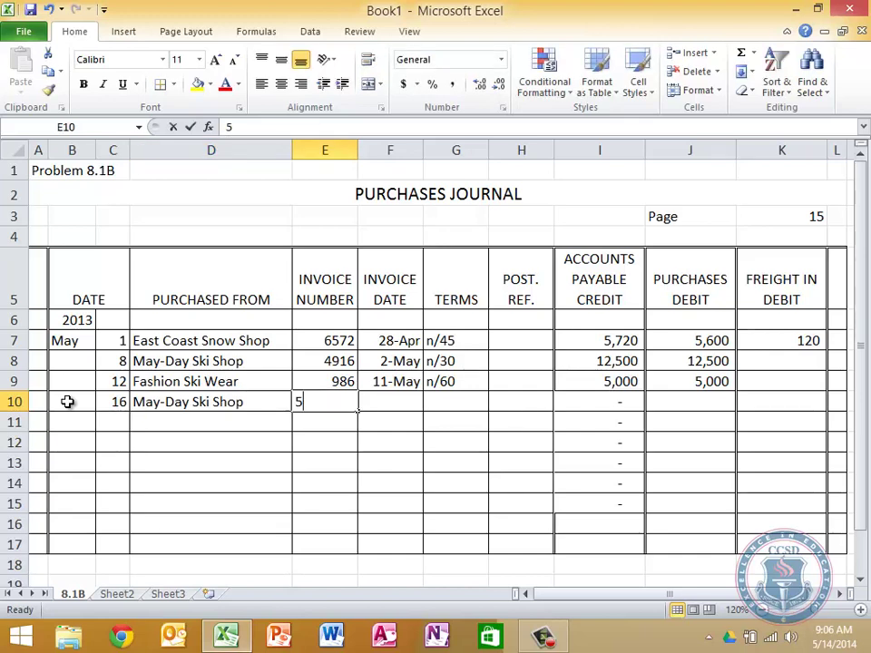
pyautogui.write('011')
pyautogui.press('Tab')
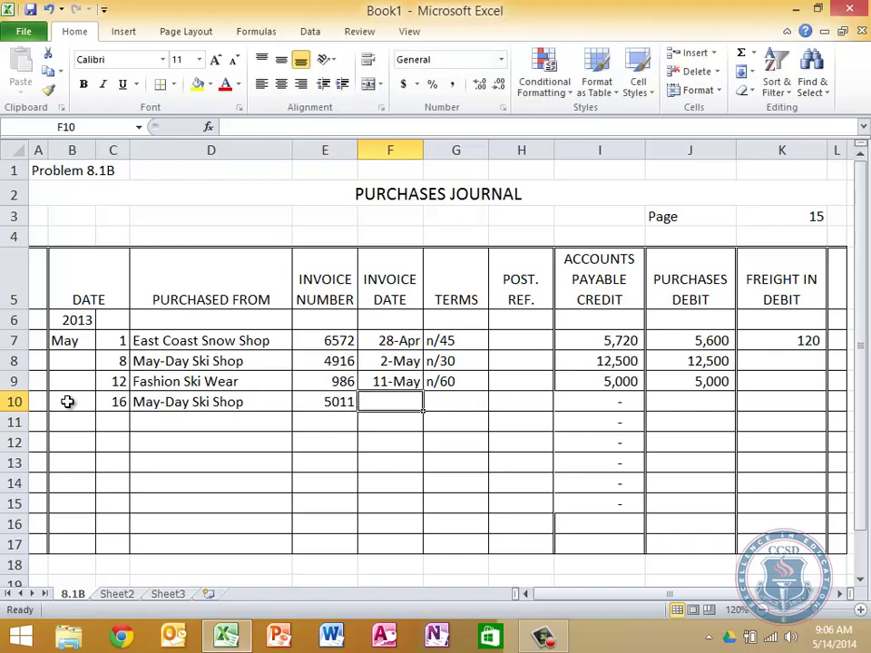
pyautogui.write('5/15')
pyautogui.press('Tab')
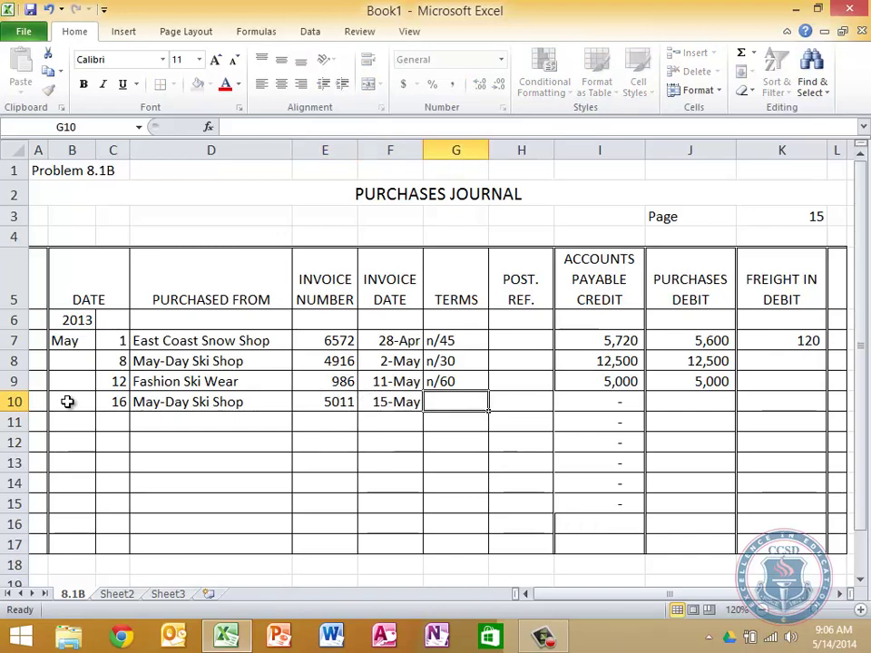
# - Enter the terms n/30 in G10 and the purchases debit of 2650 in J10 for the May 16 purchase
pyautogui.write('n/30')
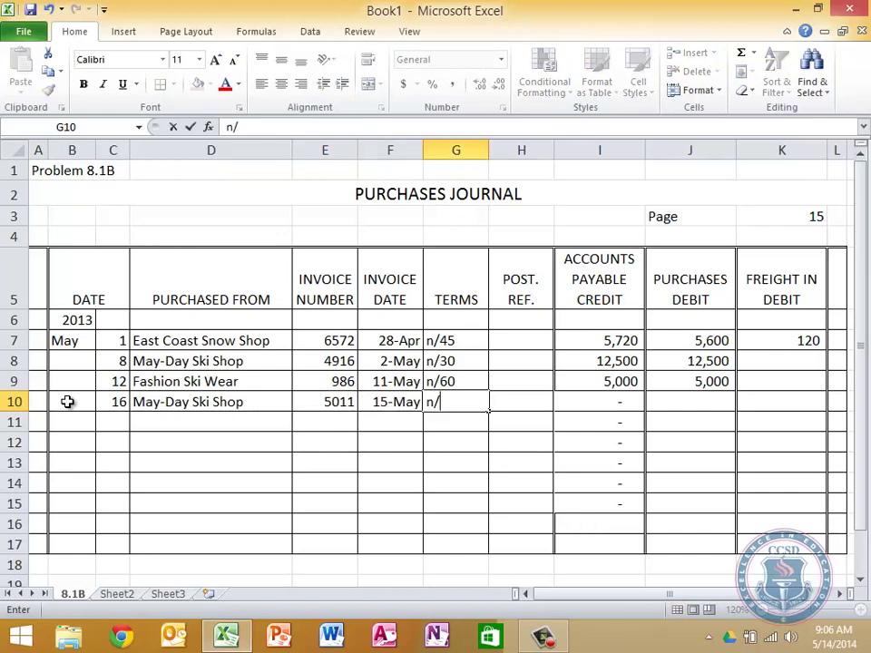
pyautogui.press('Tab')
pyautogui.press('Tab')
pyautogui.press('Tab')
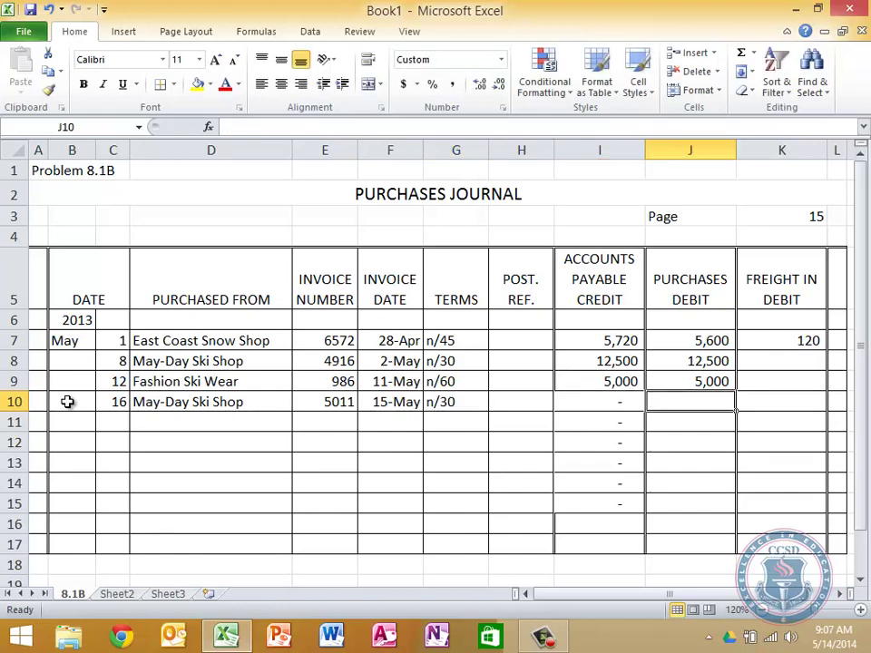
pyautogui.write('2650')
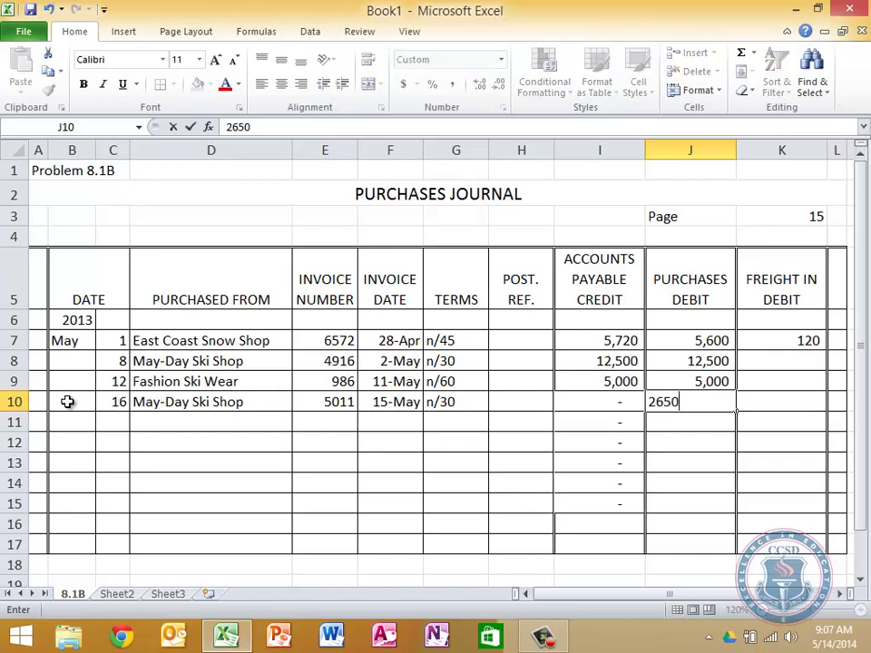
pyautogui.press('Return')
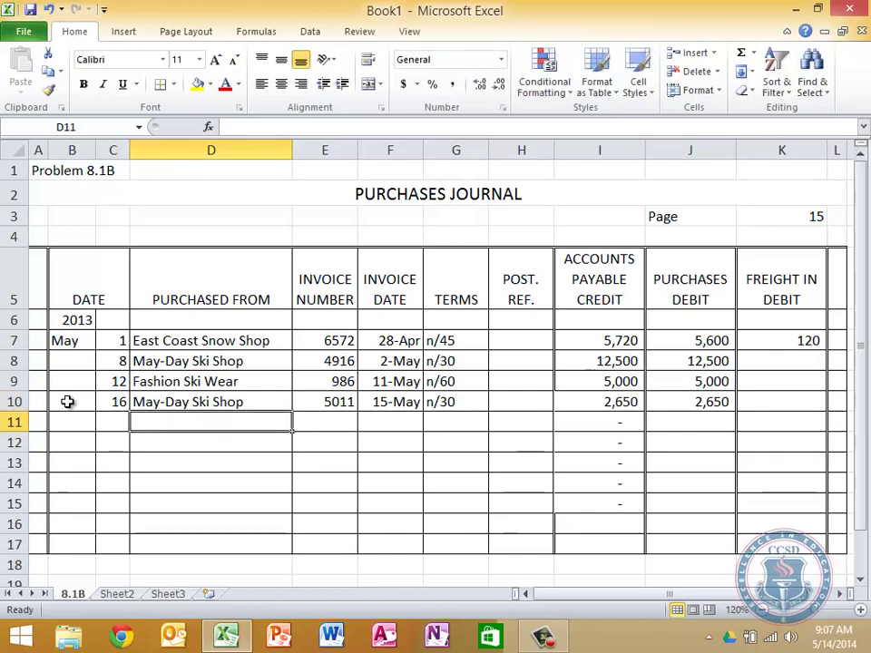
# - Clear the supplier in D10 and re-enter May-Day Ski Shop from the AutoComplete suggestion
pyautogui.press('Up')
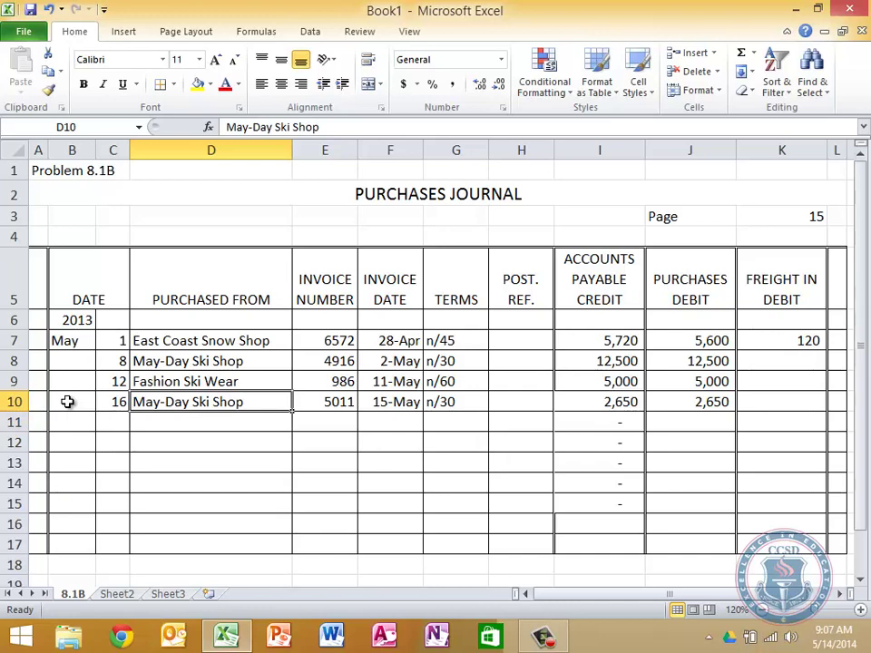
pyautogui.press('Delete')
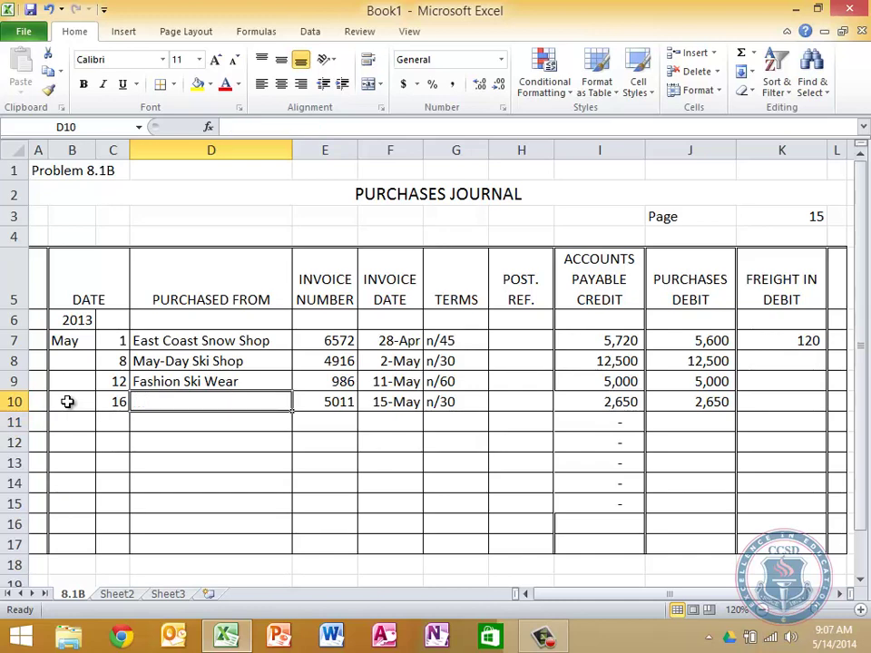
pyautogui.write('may-Day Ski Shop')
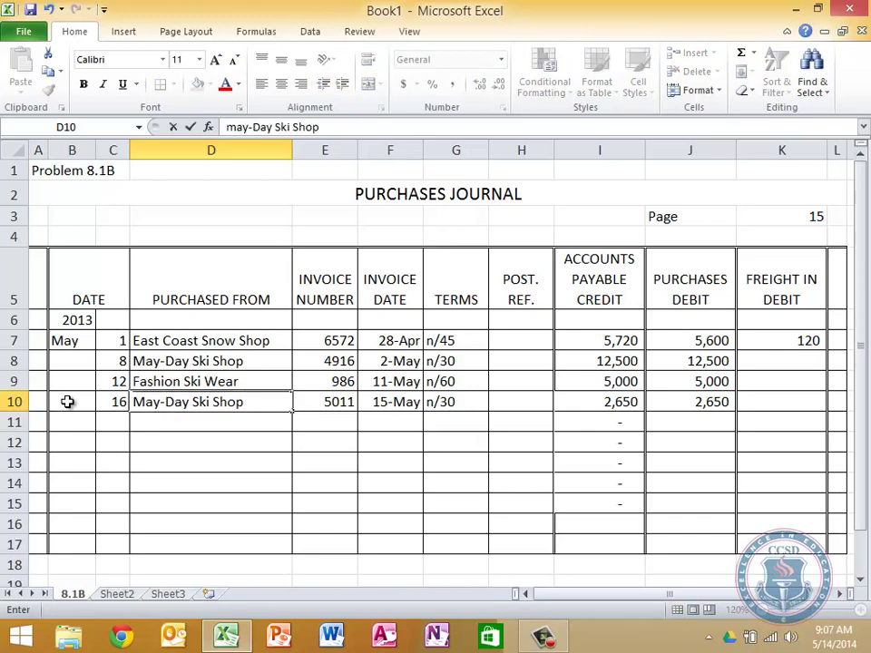
pyautogui.press('Up')
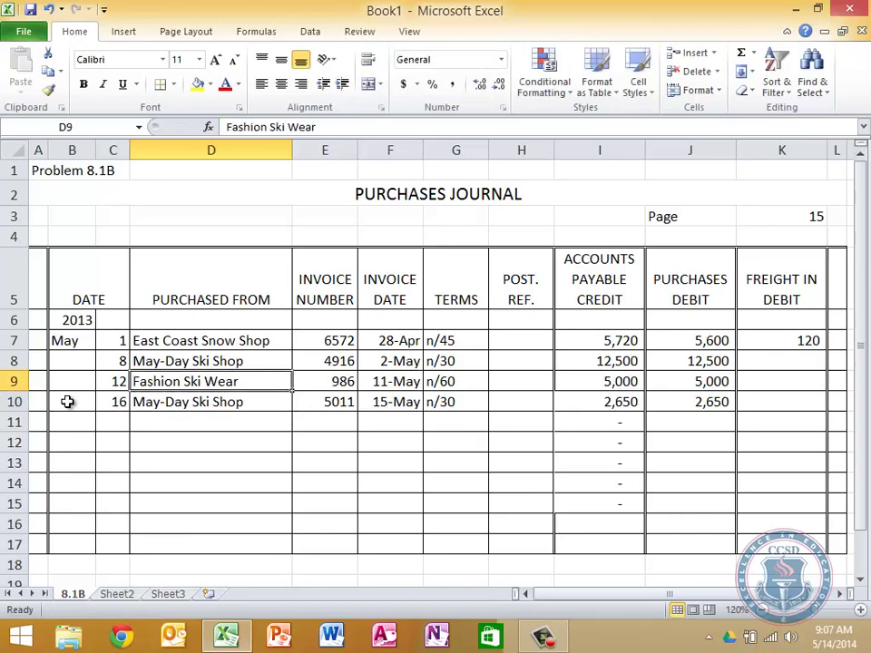
pyautogui.press('Down')
pyautogui.press('Down')
pyautogui.press('Down')
pyautogui.press('Left')
pyautogui.press('Left')
pyautogui.press('Right')
pyautogui.press('Right')
pyautogui.press('Up')
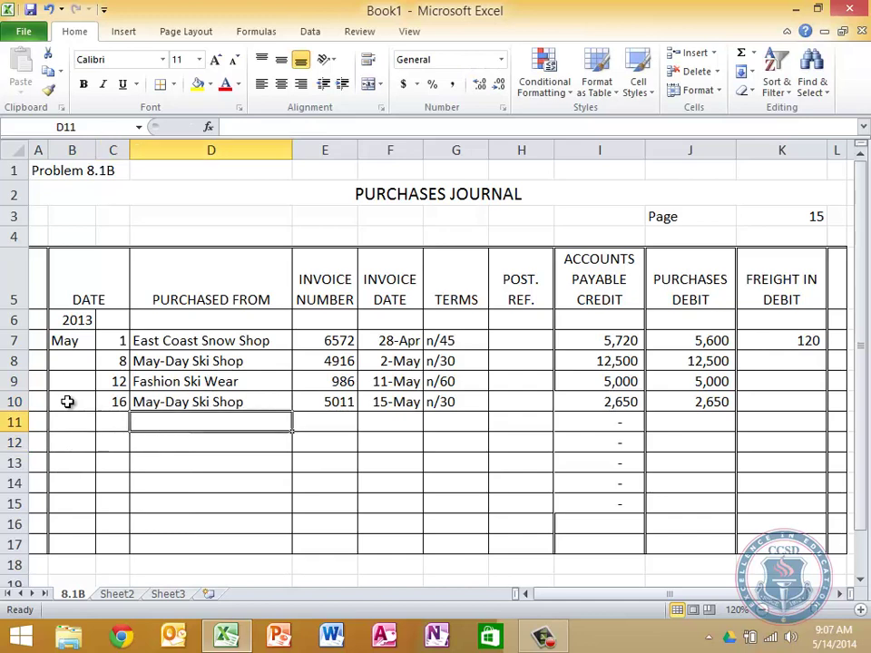
# - Delete the supplier name in D10 once more and autocomplete it as May-Day Ski Shop
pyautogui.press('Up')
pyautogui.press('Delete')
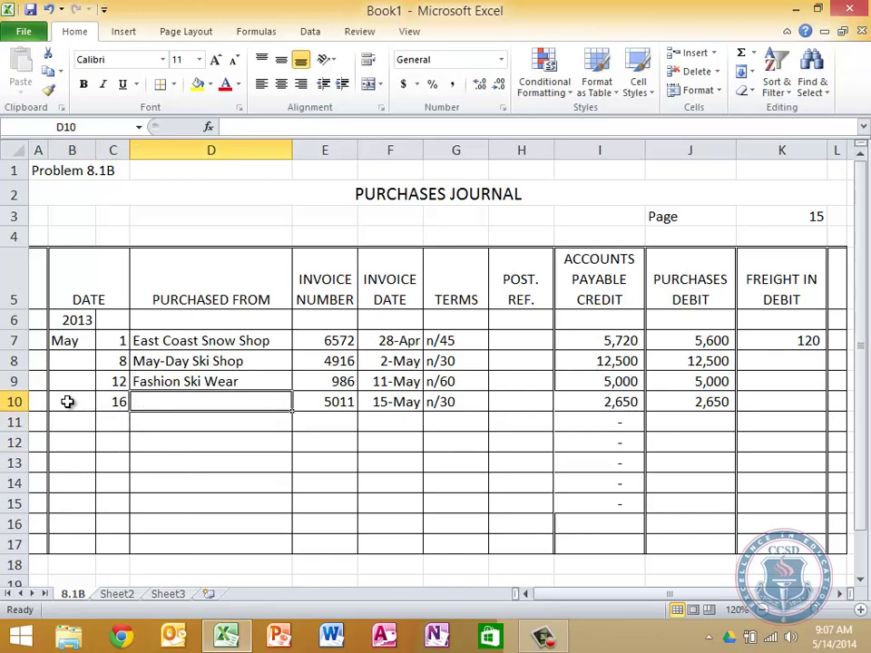
pyautogui.write('m')
pyautogui.press('Return')
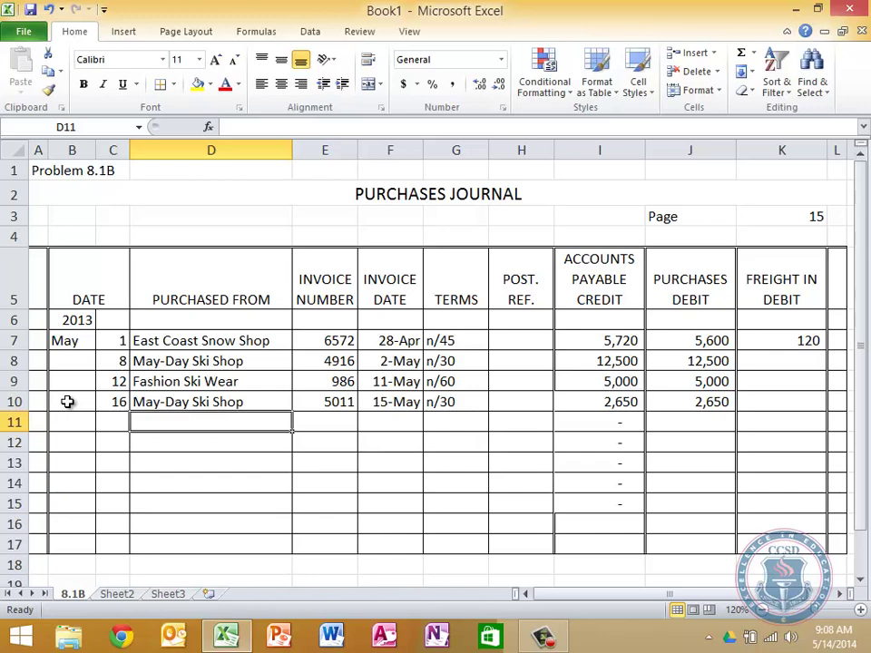
# - Enter day 22 in C11 as the date of the next May purchase
pyautogui.press('Left')
pyautogui.write('22')
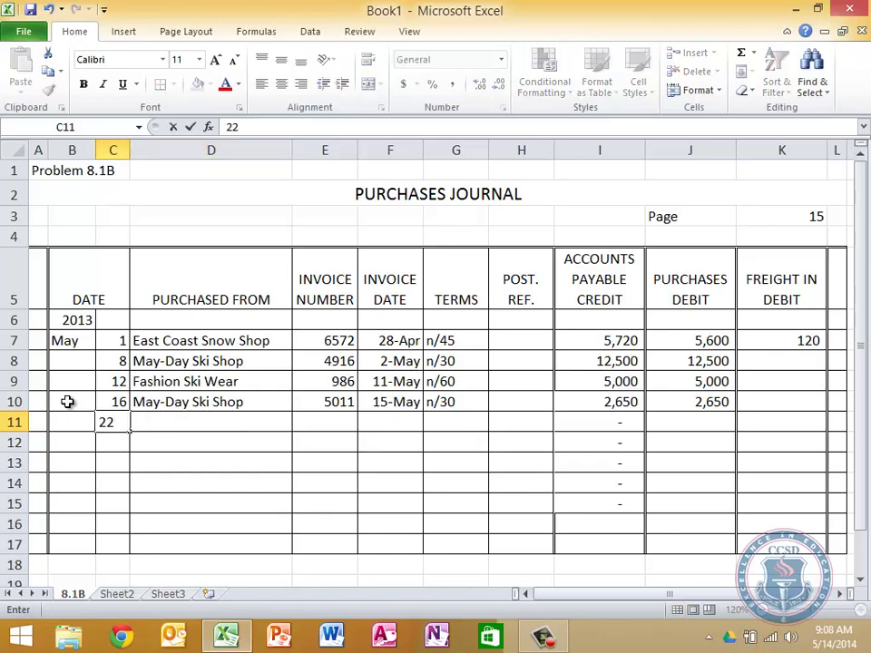
pyautogui.press('Tab')
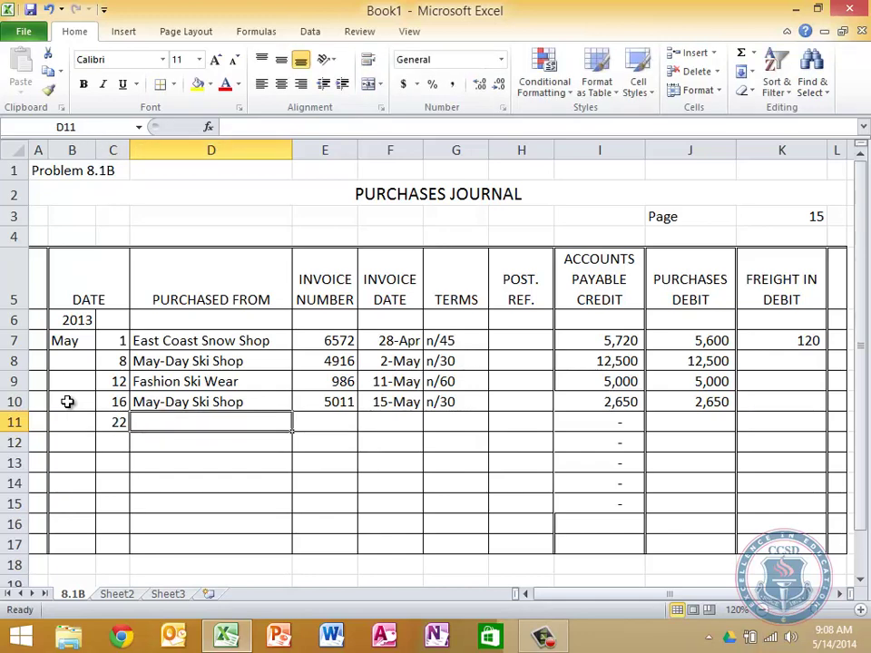
# - Enter the purchases debit of 3160 in J11 for the May 22 purchase
pyautogui.press('Tab')
pyautogui.press('Tab')
pyautogui.press('Tab')
pyautogui.press('Tab')
pyautogui.press('Tab')
pyautogui.press('Tab')
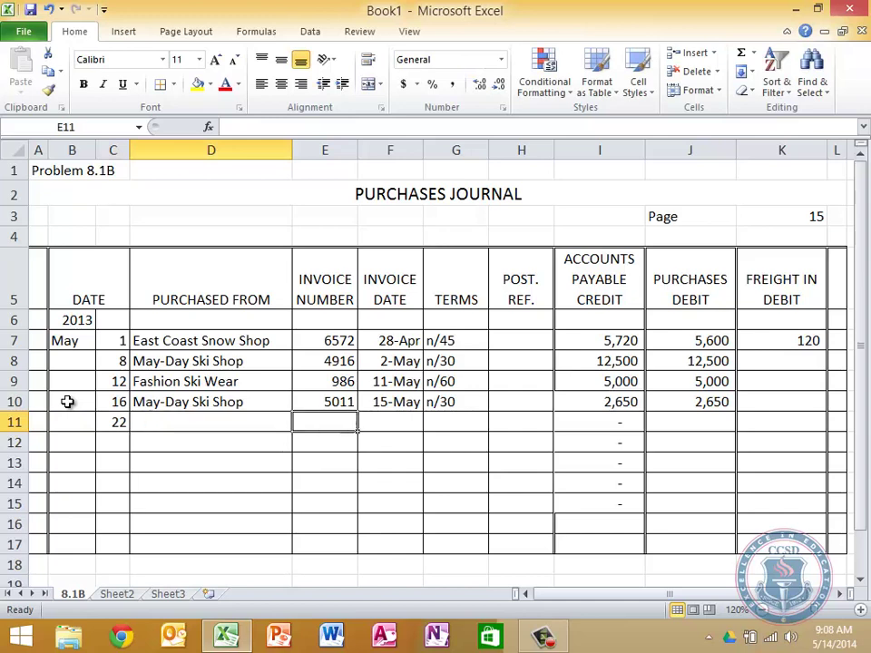
pyautogui.write('3,160')
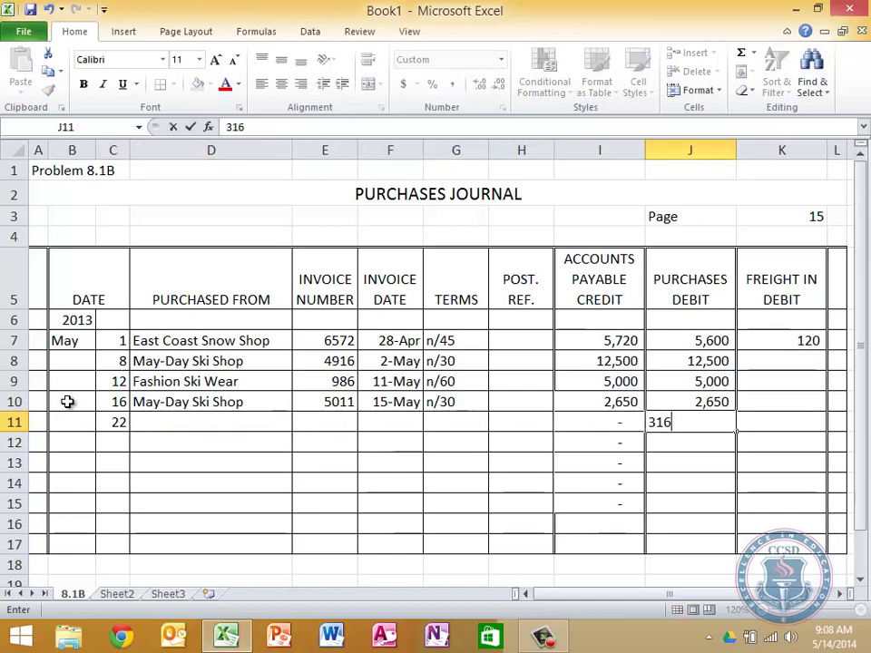
# - Enter Winter Sports Clothing in D11 as the supplier of the May 22 purchase
pyautogui.press('Left')
pyautogui.press('Left')
pyautogui.press('Left')
pyautogui.press('Left')
pyautogui.press('Left')
pyautogui.press('Left')
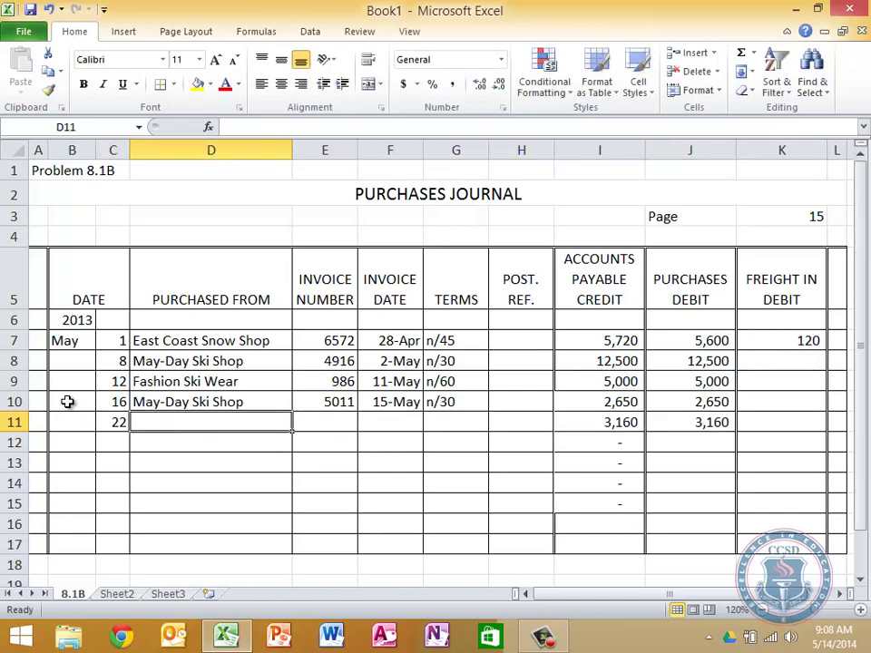
pyautogui.write('Winter Sports Clothing')
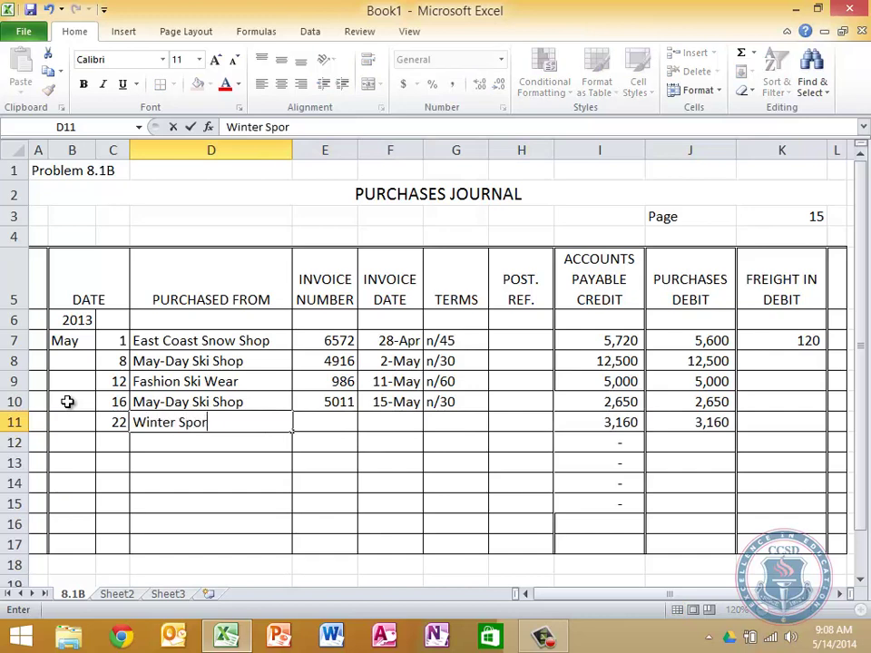
pyautogui.press('Tab')
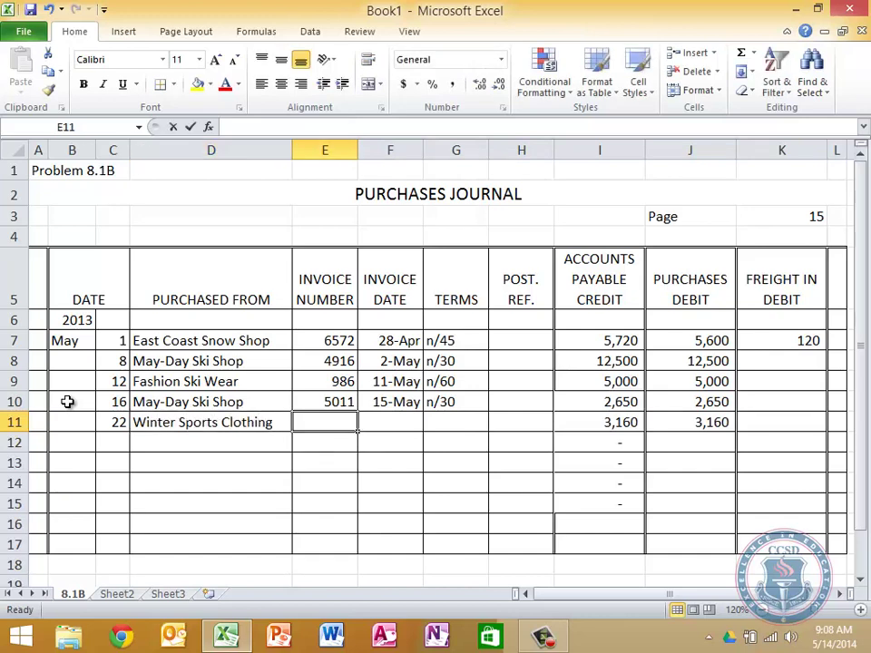
# - Enter invoice number 4019 in E11 and the invoice date 5/16 in F11
pyautogui.write('4019')
pyautogui.press('Tab')
pyautogui.write('5/16')
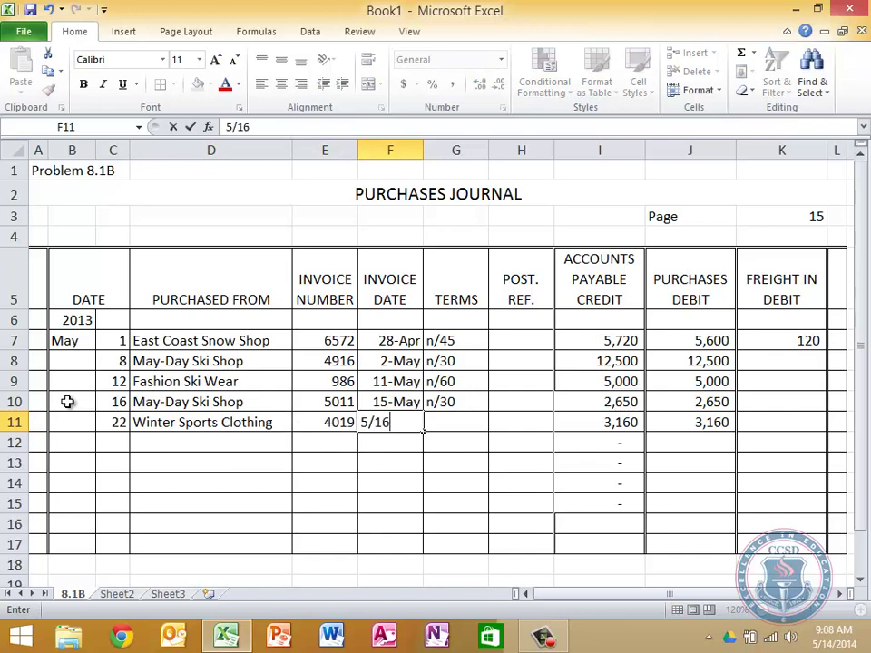
pyautogui.press('Tab')
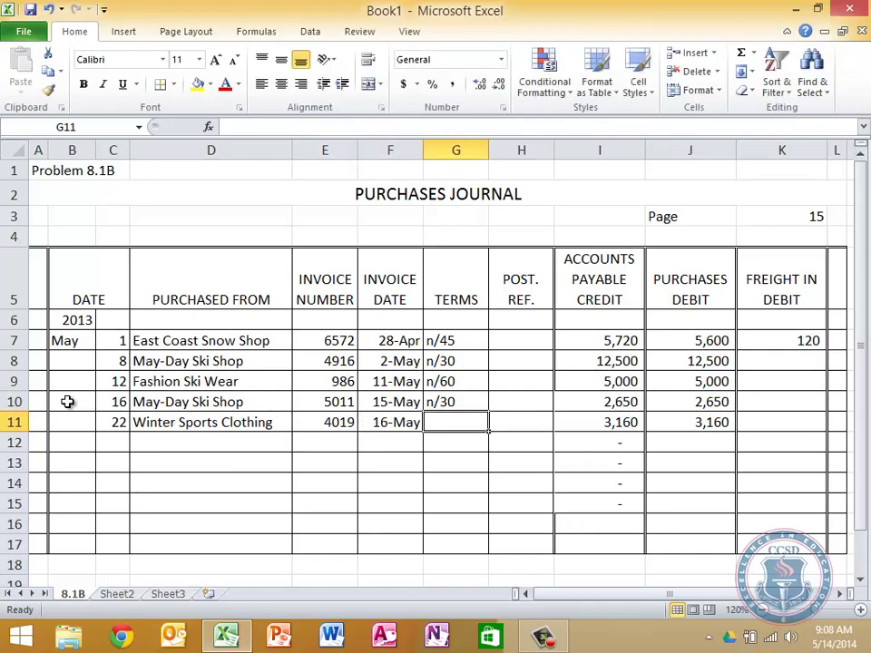
# - Enter the terms 1/10,n/60 in G11 and widen column G slightly to fit them
pyautogui.write('1/')
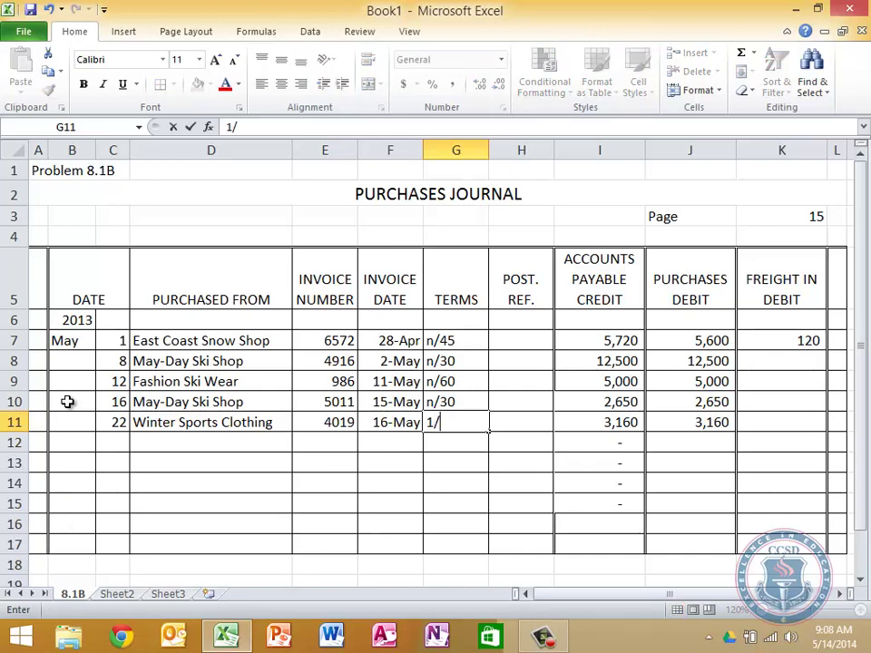
pyautogui.write('10,n/60')
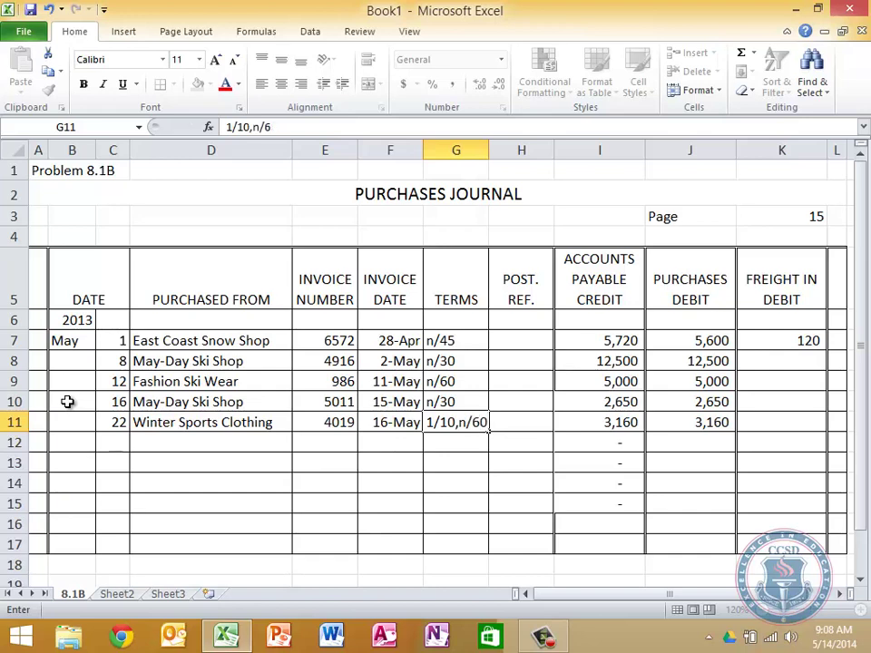
pyautogui.press('Return')
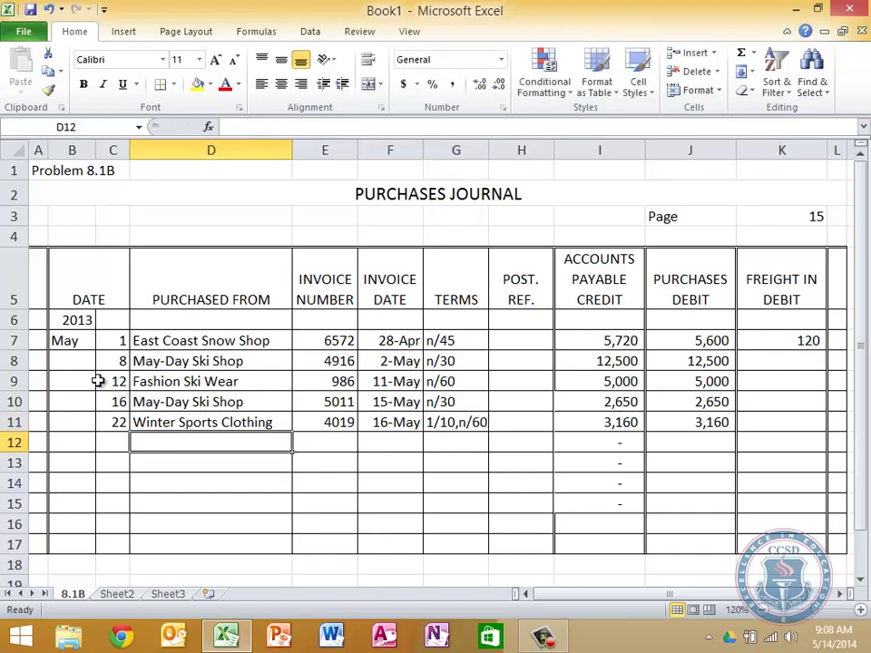
pyautogui.moveTo(488, 143); pyautogui.dragTo(491, 142)
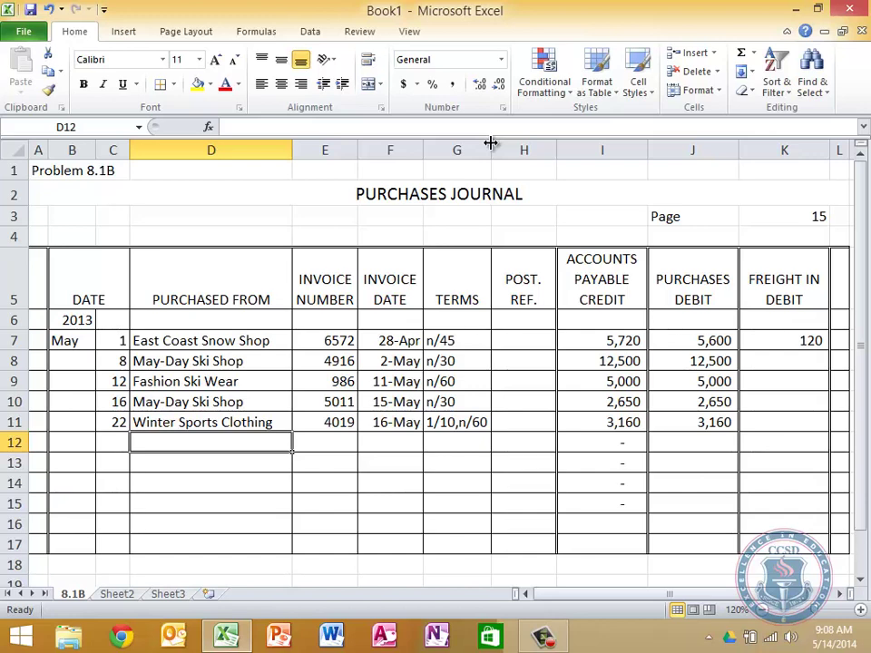
# - Enter day 31 in C12 and the purchases debit of 3630 in J12 for the last May purchase
pyautogui.press('Left')
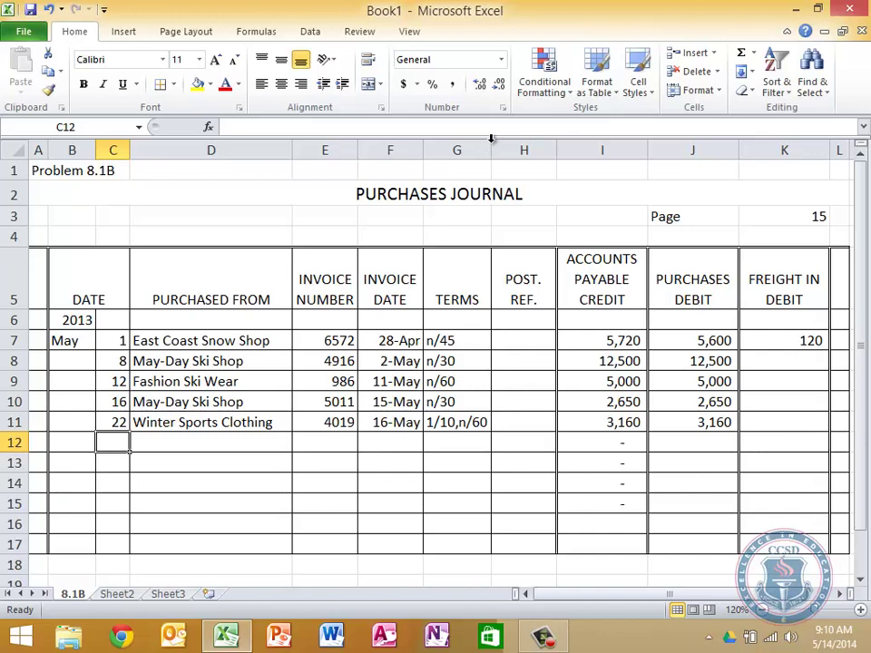
pyautogui.write('31')
pyautogui.press('Tab')
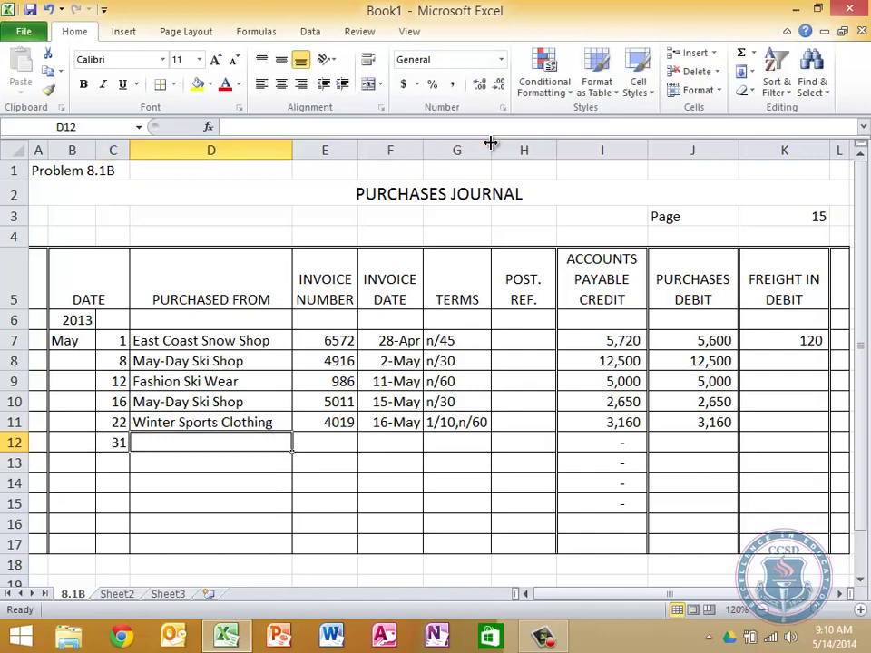
pyautogui.press('Tab')
pyautogui.press('Tab')
pyautogui.press('Tab')
pyautogui.press('Tab')
pyautogui.press('Tab')
pyautogui.press('Tab')
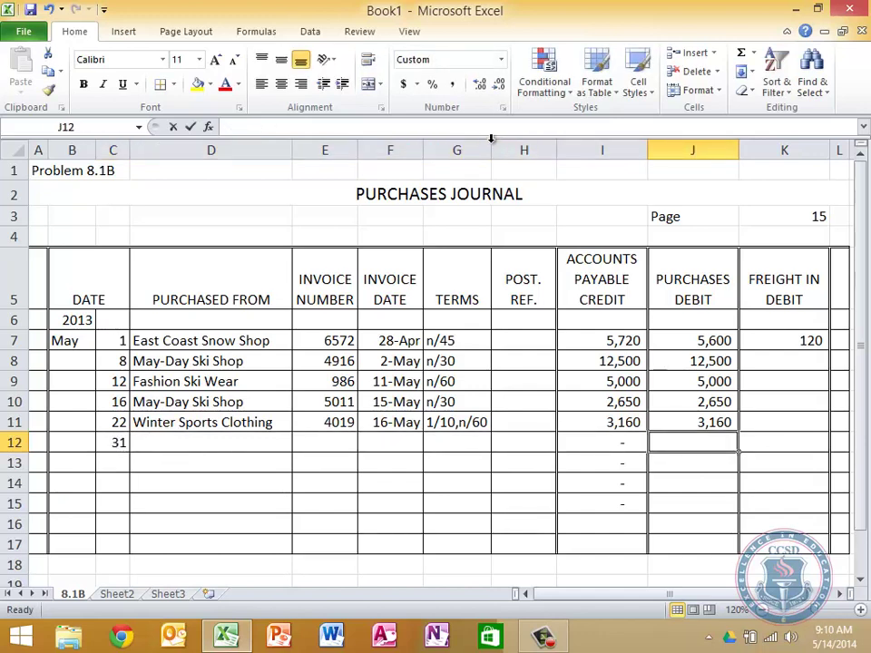
pyautogui.write('3,630')
# - Enter the freight in debit of 220 in K12 for the May 31 purchase
pyautogui.hotkey('shift', 'Tab')
pyautogui.hotkey('shift', 'Tab')
pyautogui.hotkey('shift', 'Tab')
pyautogui.hotkey('shift', 'Tab')
pyautogui.hotkey('shift', 'Tab')
pyautogui.hotkey('shift', 'Tab')
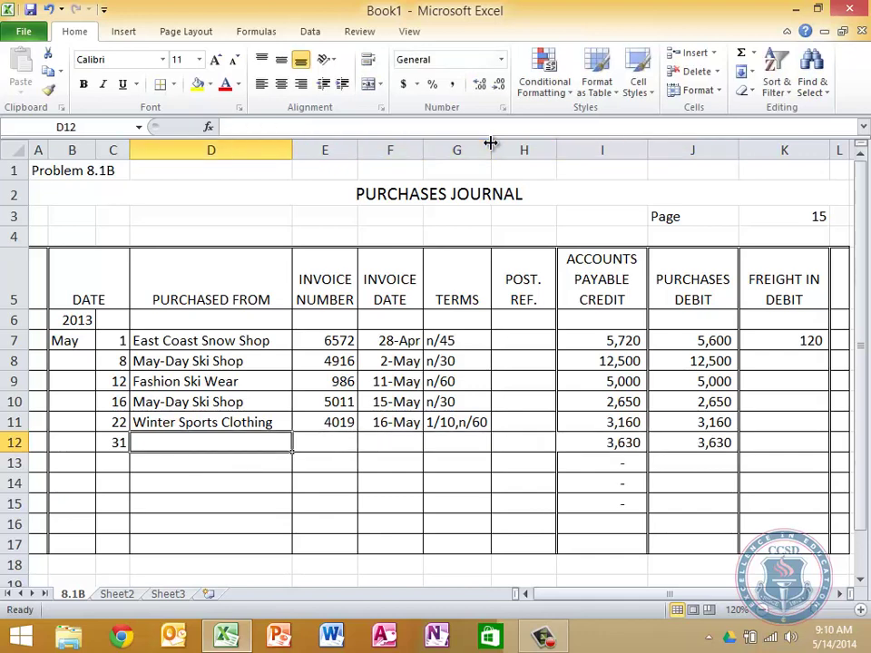
pyautogui.press('Tab')
pyautogui.press('Tab')
pyautogui.press('Tab')
pyautogui.press('Tab')
pyautogui.press('Tab')
pyautogui.press('Tab')
pyautogui.press('Tab')
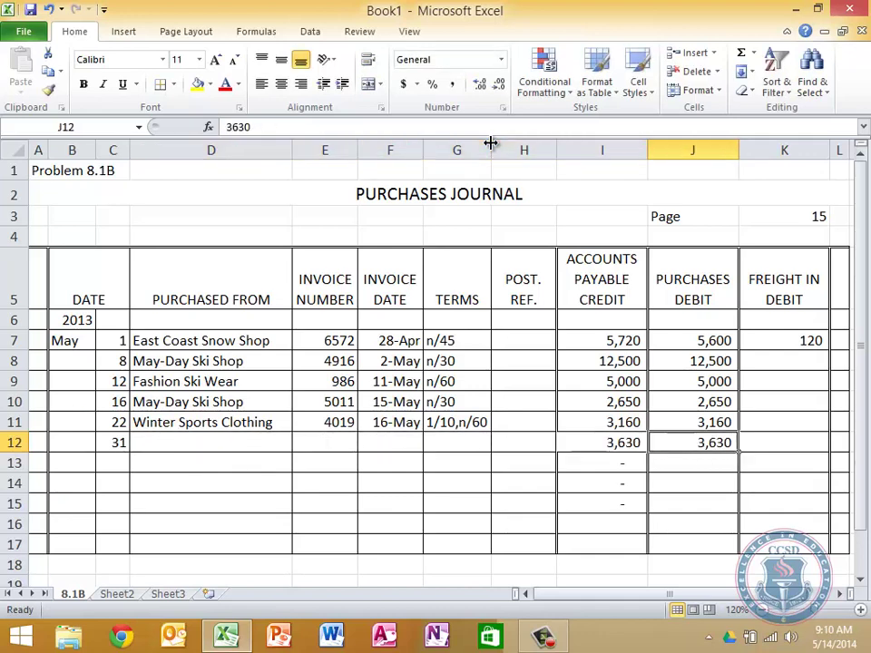
pyautogui.write('220')
pyautogui.press('Return')
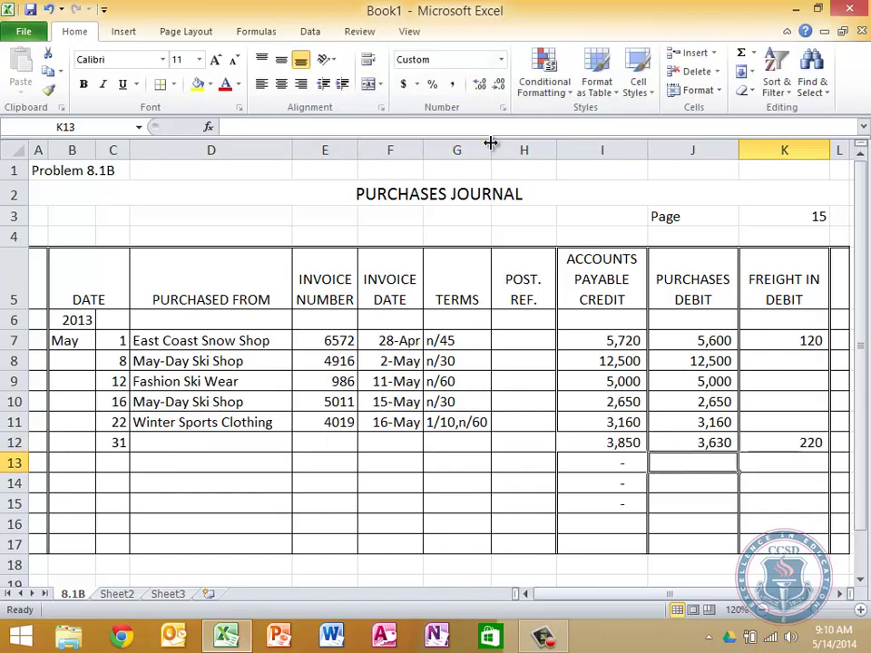
# - Enter Golden Skis & Clothing in D12 as the supplier of the May 31 purchase
pyautogui.press('Up')
pyautogui.press('Up')
pyautogui.press('Left')
pyautogui.press('Left')
pyautogui.press('Left')
pyautogui.press('Left')
pyautogui.press('Left')
pyautogui.press('Left')
pyautogui.press('Left')
pyautogui.press('Down')
pyautogui.press('Down')
pyautogui.press('Right')
pyautogui.press('Up')
pyautogui.press('Left')
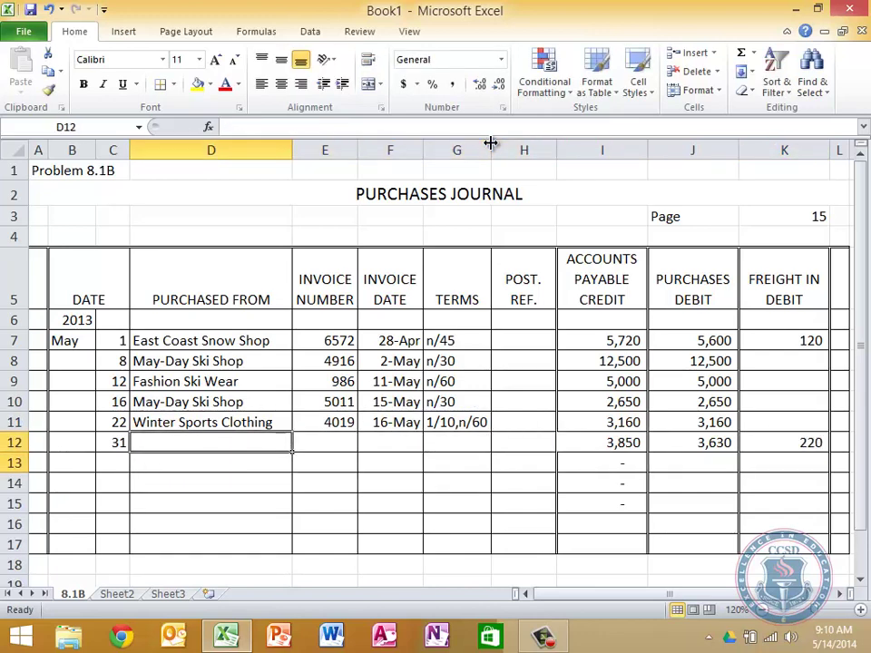
pyautogui.write('Golden Skis')
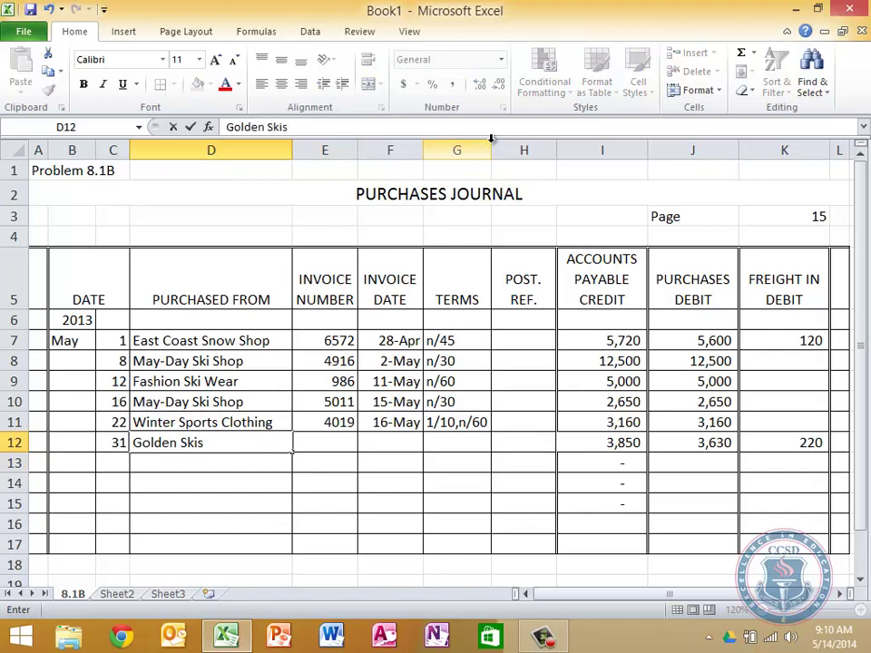
pyautogui.press('BackSpace')
pyautogui.write('s & Co')
pyautogui.write('lothing')
pyautogui.press('Tab')
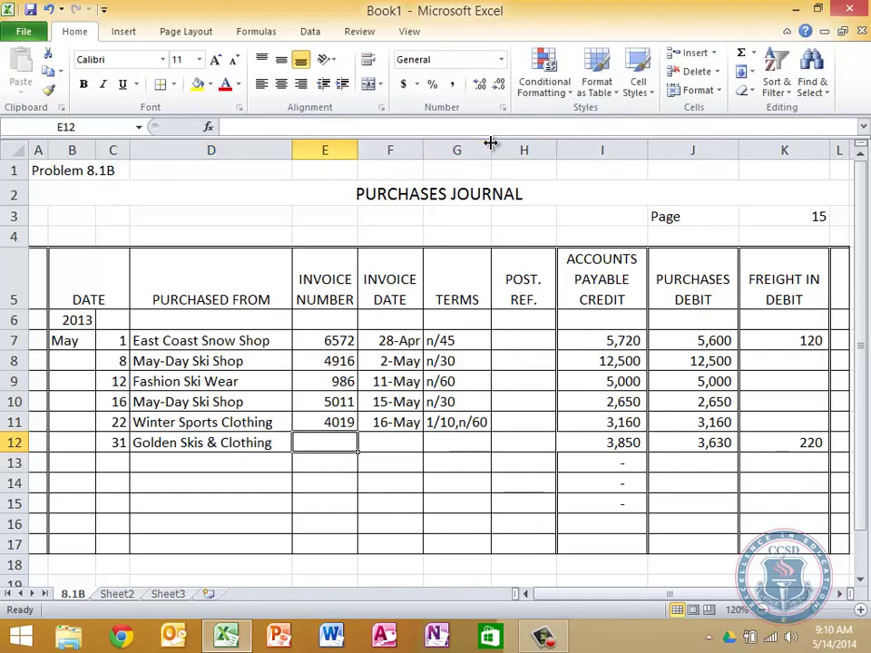
# - Enter invoice number 8354 in E12 and the invoice date 5/27 in F12
pyautogui.write('835')
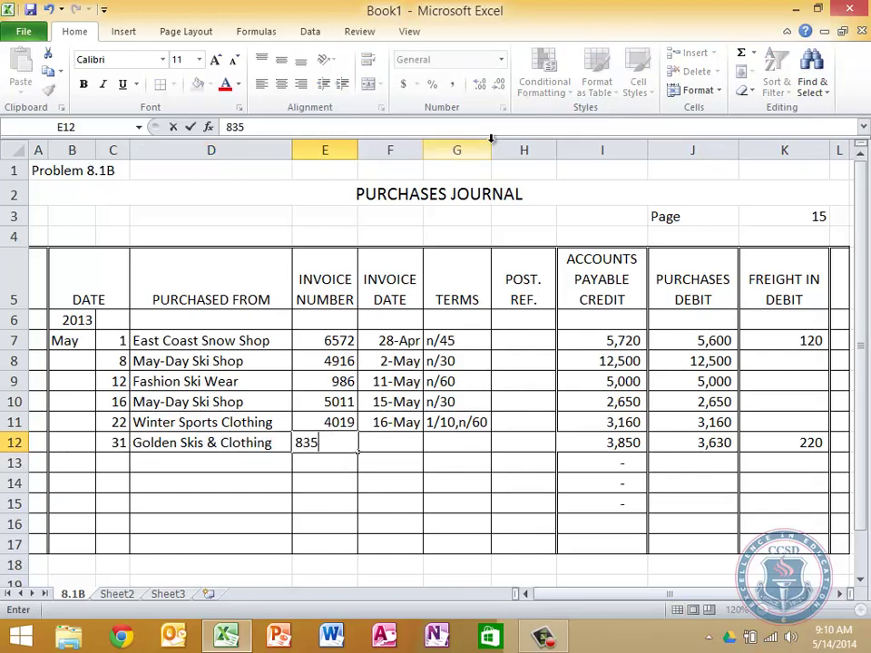
pyautogui.write('4')
pyautogui.press('Tab')
pyautogui.write('5/')
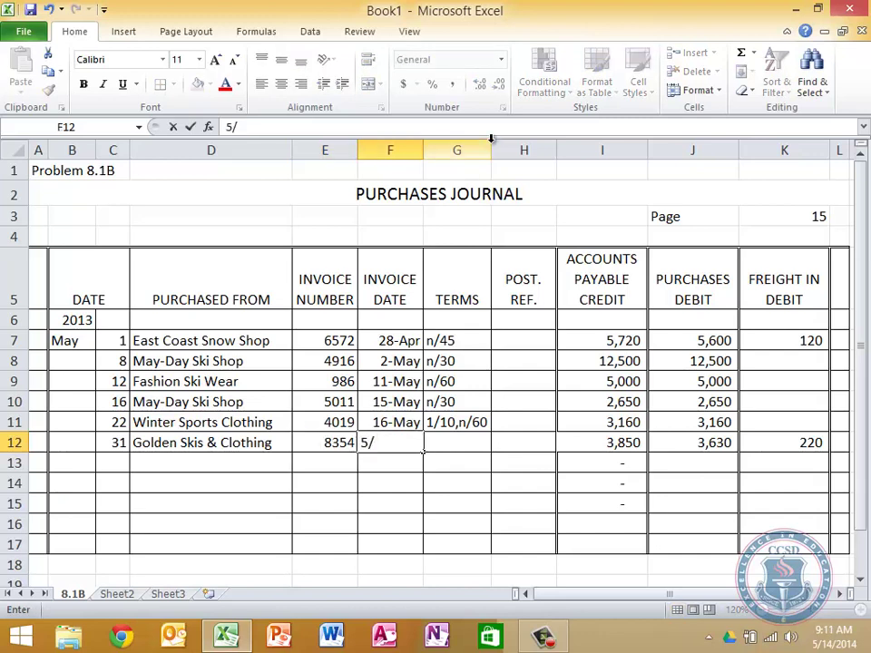
pyautogui.write('27')
pyautogui.press('Tab')
# - Enter the terms 2/10,n/30 in G12 for the Golden Skis & Clothing purchase
pyautogui.write('2/')
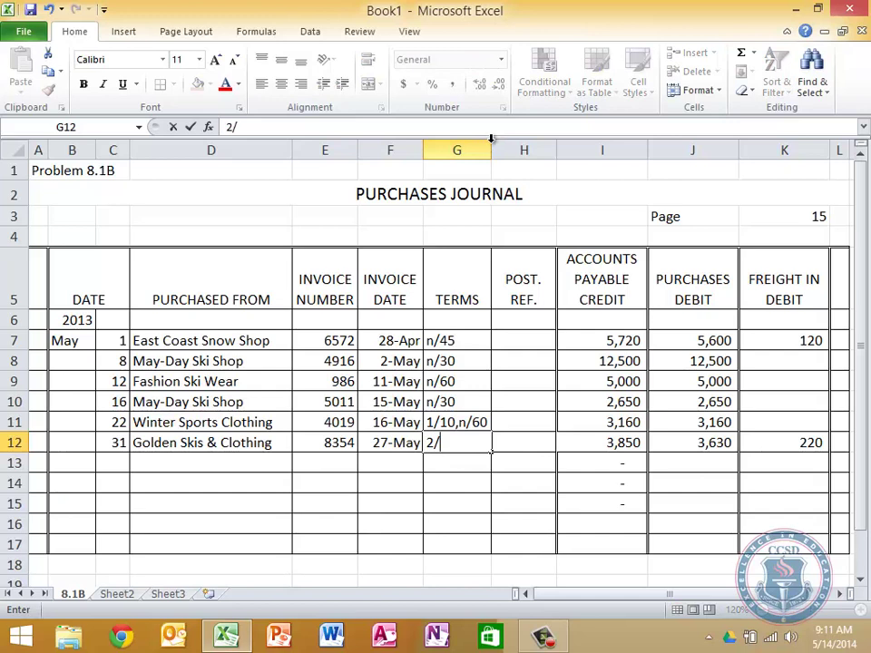
pyautogui.write('10,n/30')
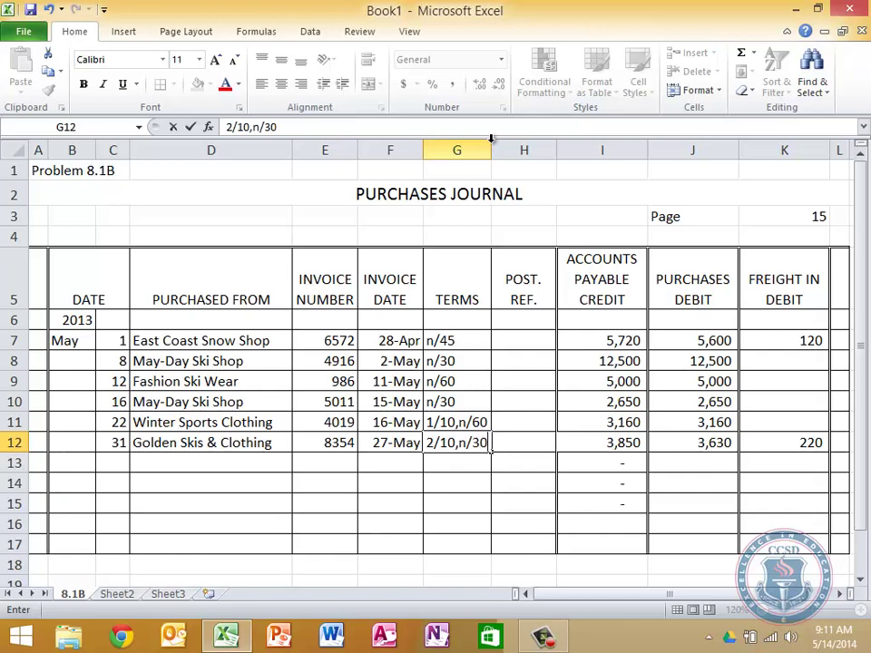
pyautogui.press('Tab')
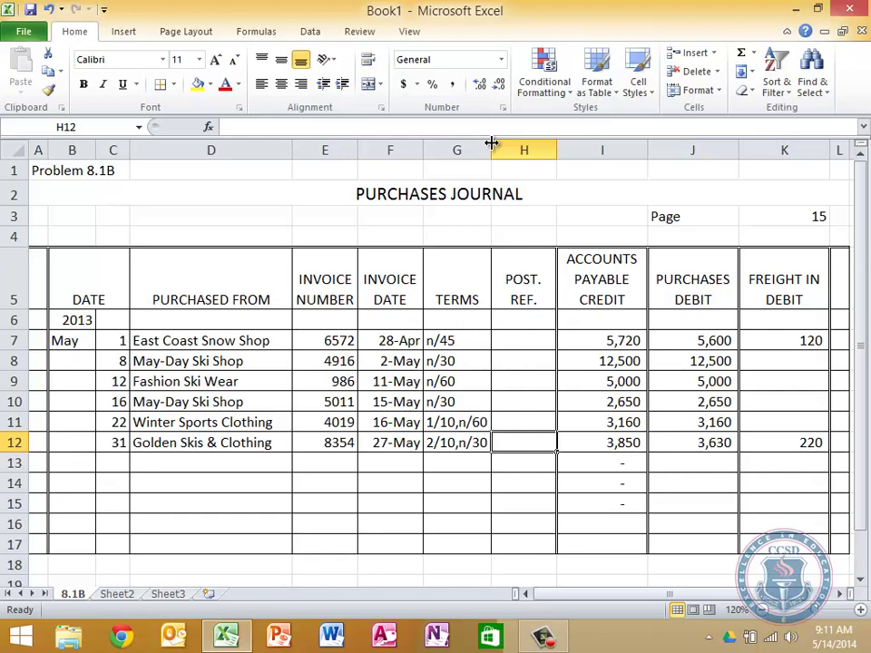
# - Total the accounts payable credits with AutoSum in I13 and fill the formula across to K13
pyautogui.click(611, 465)
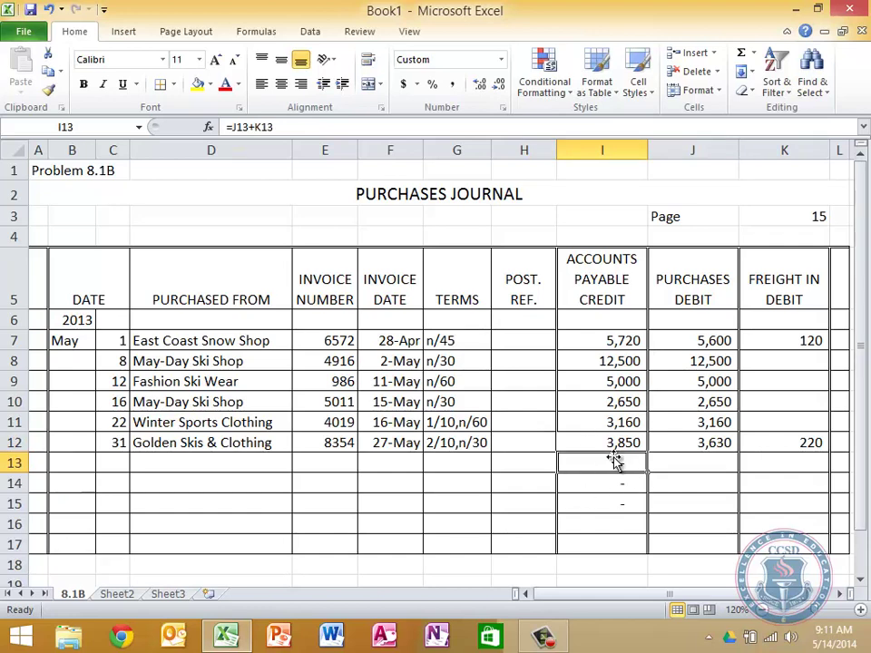
pyautogui.click(741, 56)
pyautogui.press('Return')
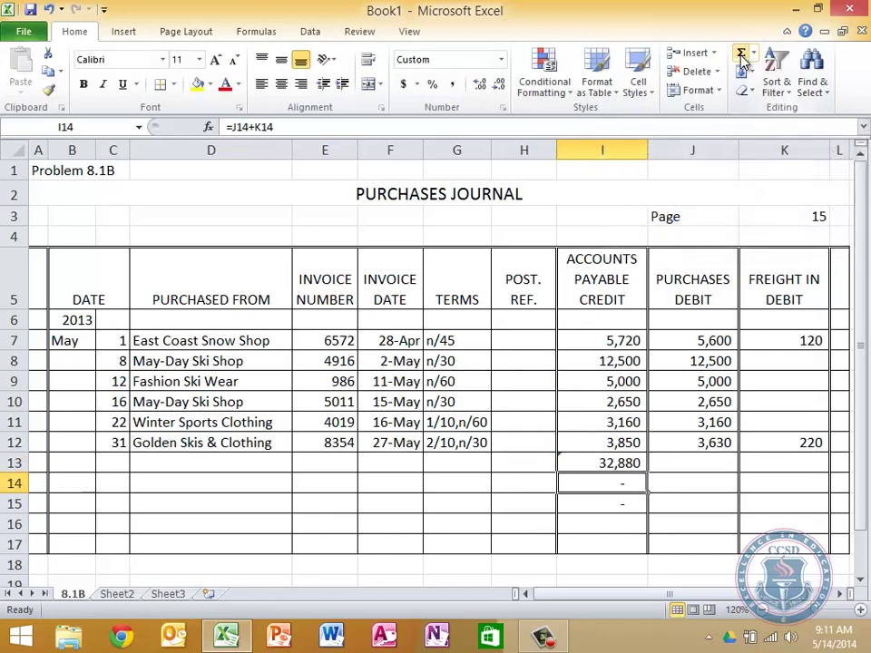
pyautogui.press('Up')
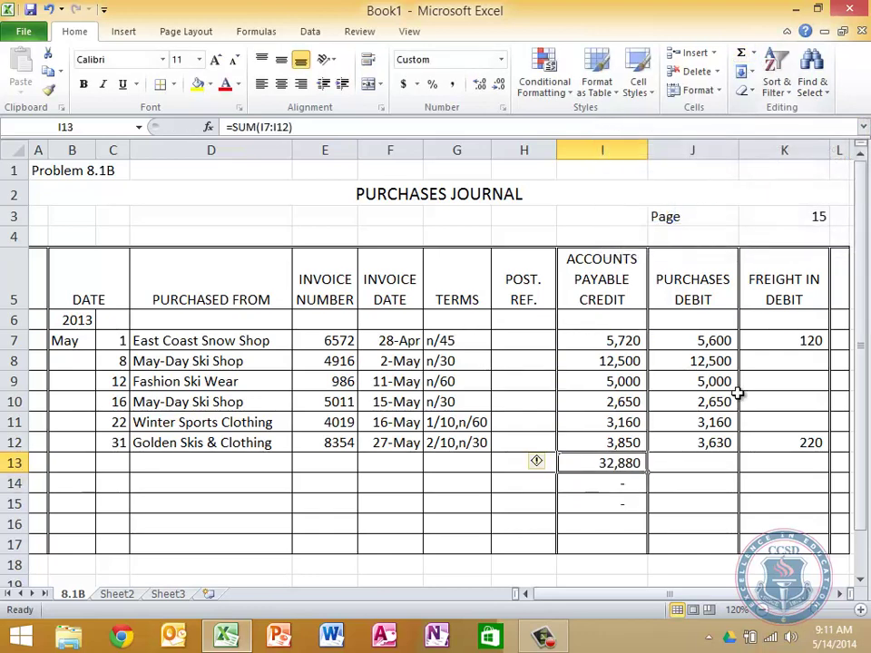
pyautogui.moveTo(642, 479); pyautogui.dragTo(819, 467)
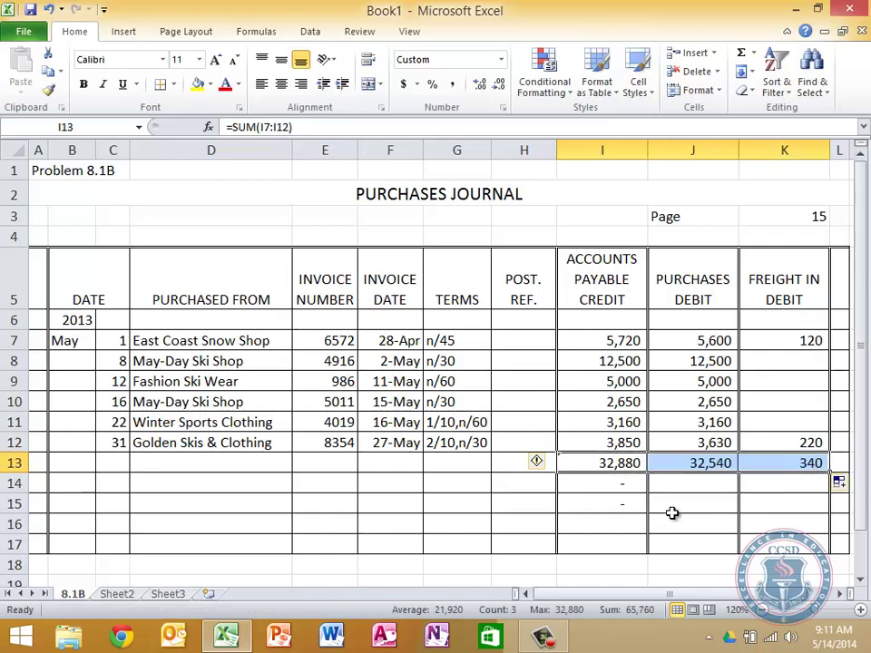
# - Clear the leftover accounts payable formulas from I14:I15 below the totals row
pyautogui.click(672, 513)
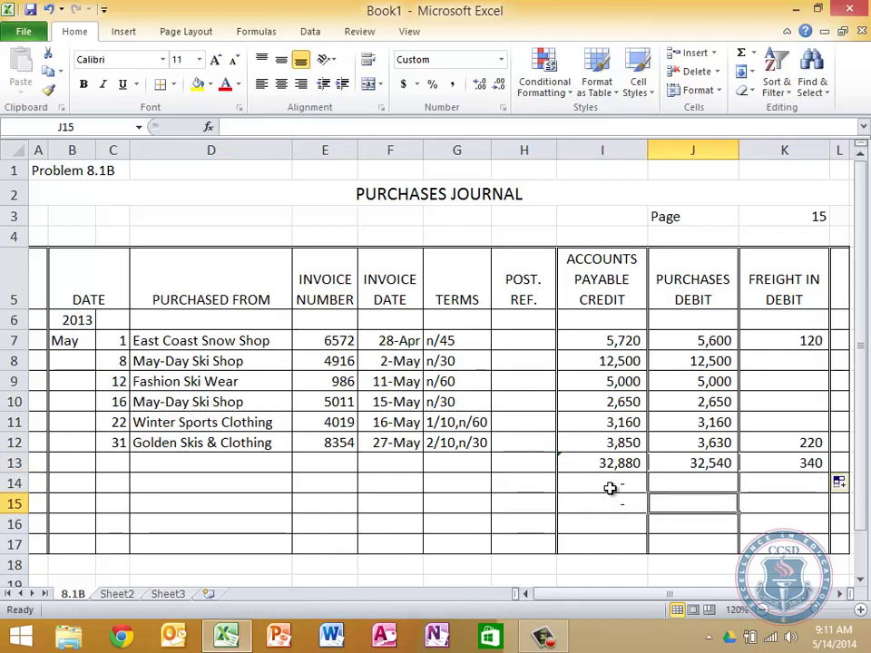
pyautogui.moveTo(613, 488); pyautogui.dragTo(612, 506)
pyautogui.press('Delete')
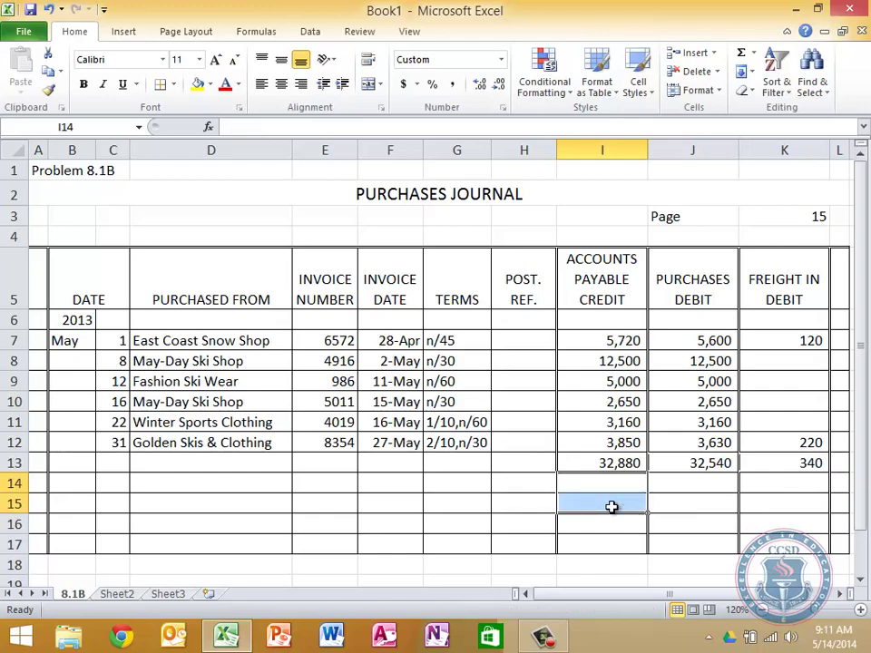
pyautogui.press('Down')
pyautogui.press('Down')
pyautogui.press('Down')
pyautogui.press('Down')
pyautogui.press('Down')
pyautogui.press('Down')
pyautogui.press('Down')
pyautogui.press('Down')
pyautogui.press('Down')
pyautogui.press('Down')
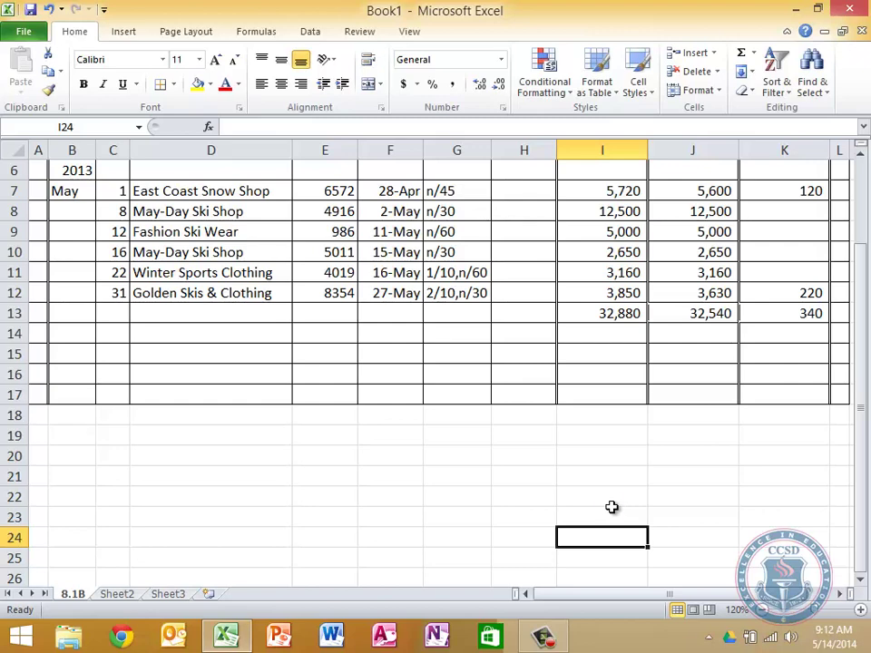
# - Save the workbook to the Desktop as Assignment 2 in Excel Workbook format
pyautogui.press('F12')
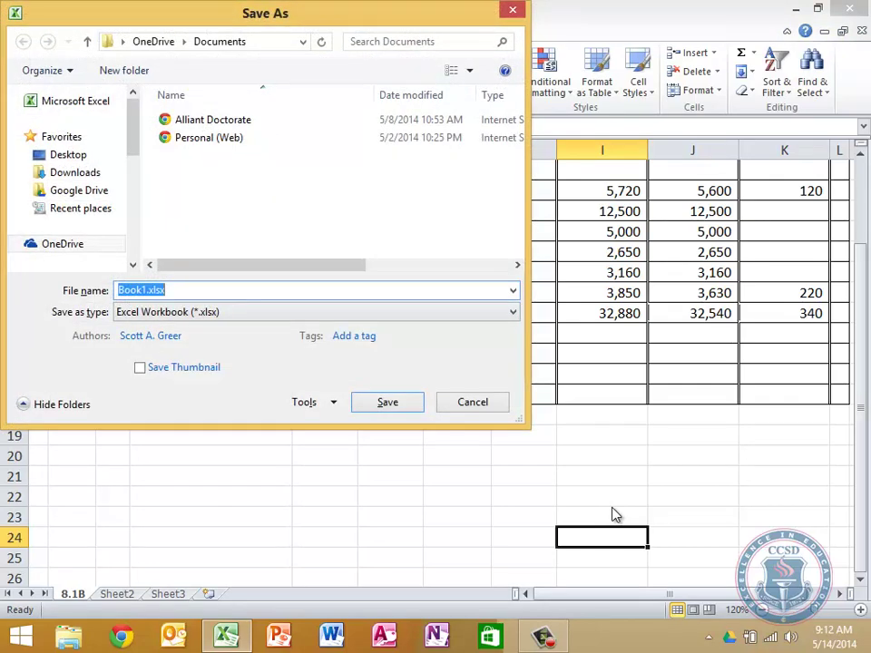
pyautogui.write('Assi')
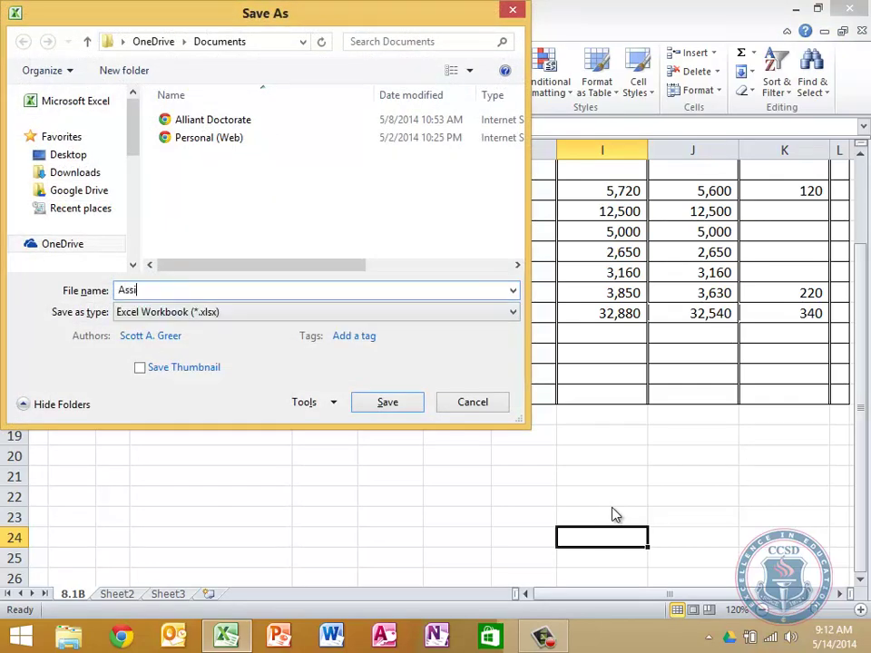
pyautogui.write('gnment 2')
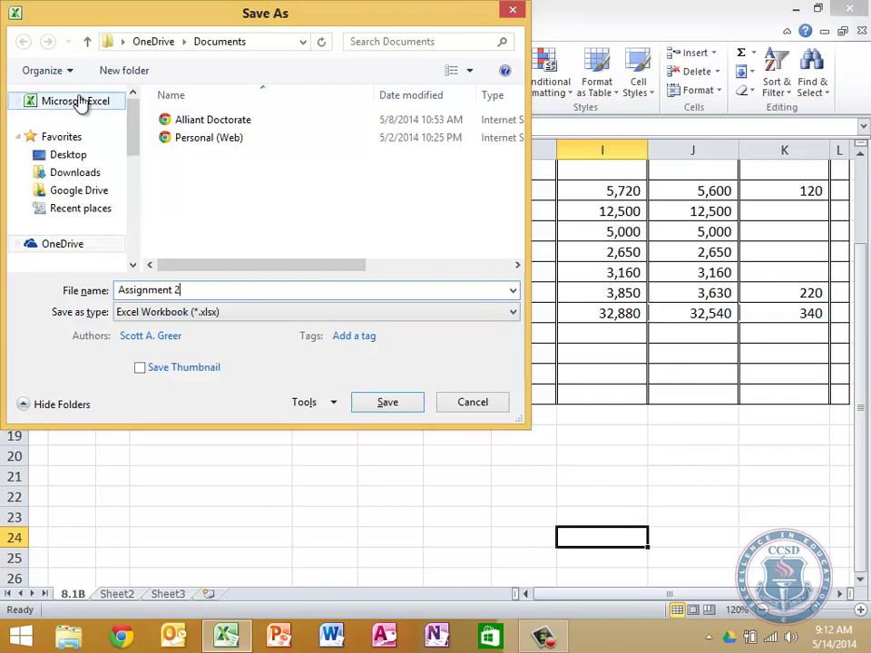
pyautogui.click(56, 157)
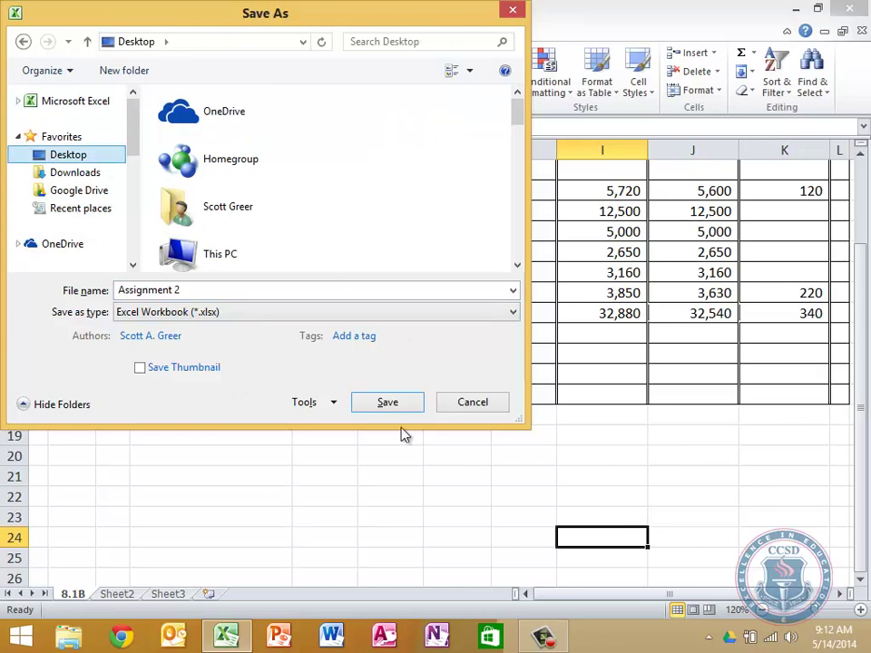
pyautogui.click(389, 404)
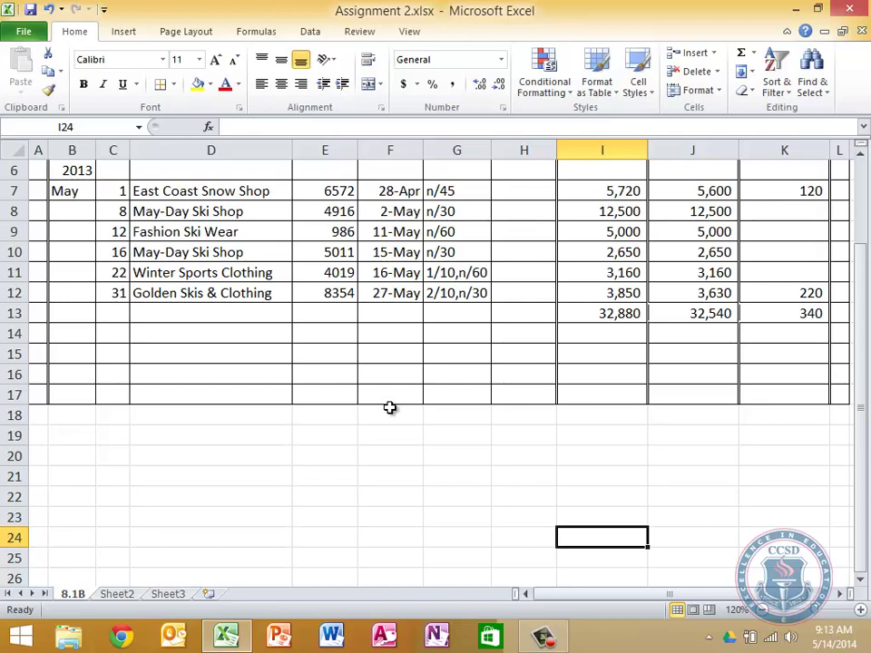
pyautogui.moveTo(556, 640)
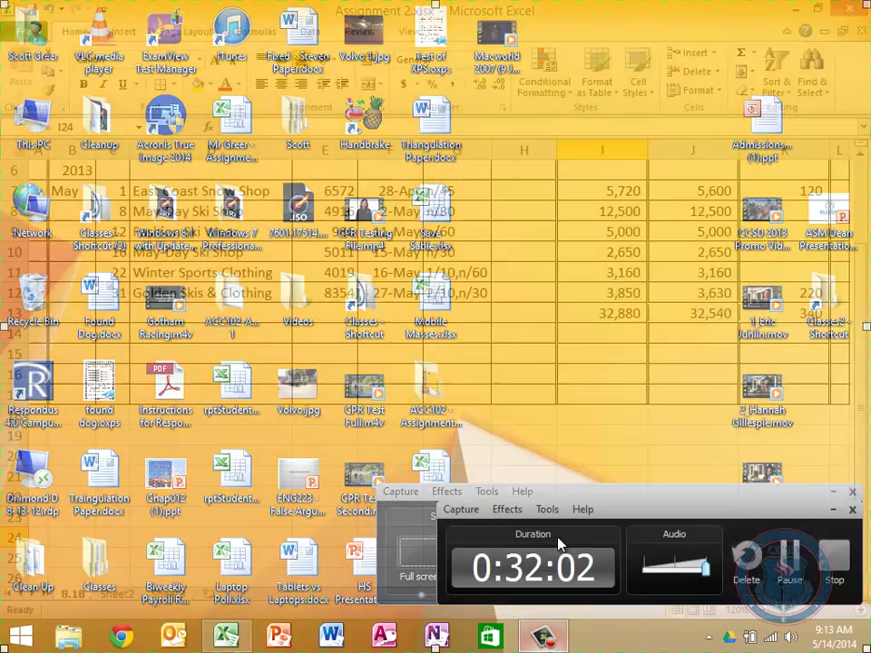
pyautogui.click(556, 536)
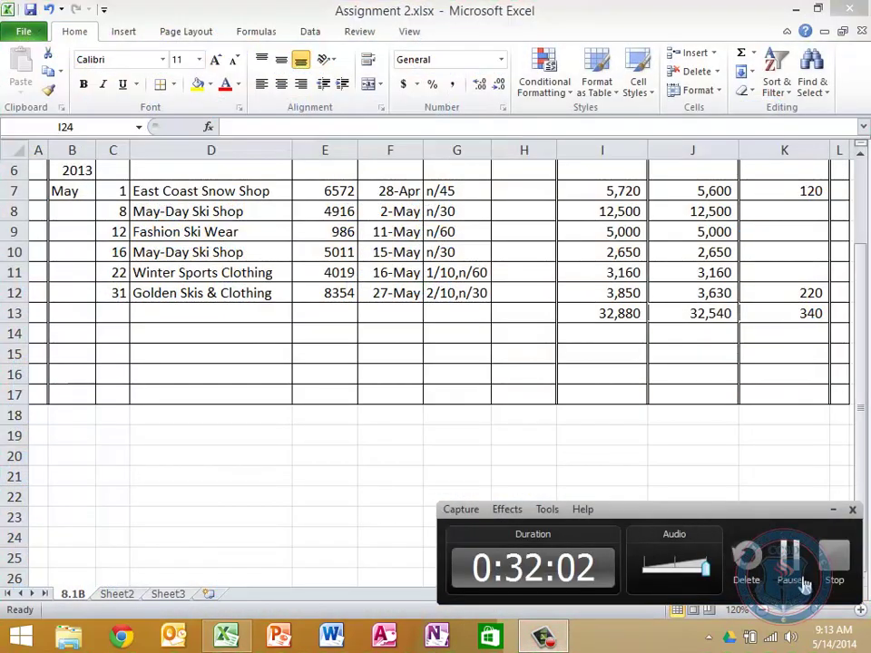
pyautogui.click(804, 583)
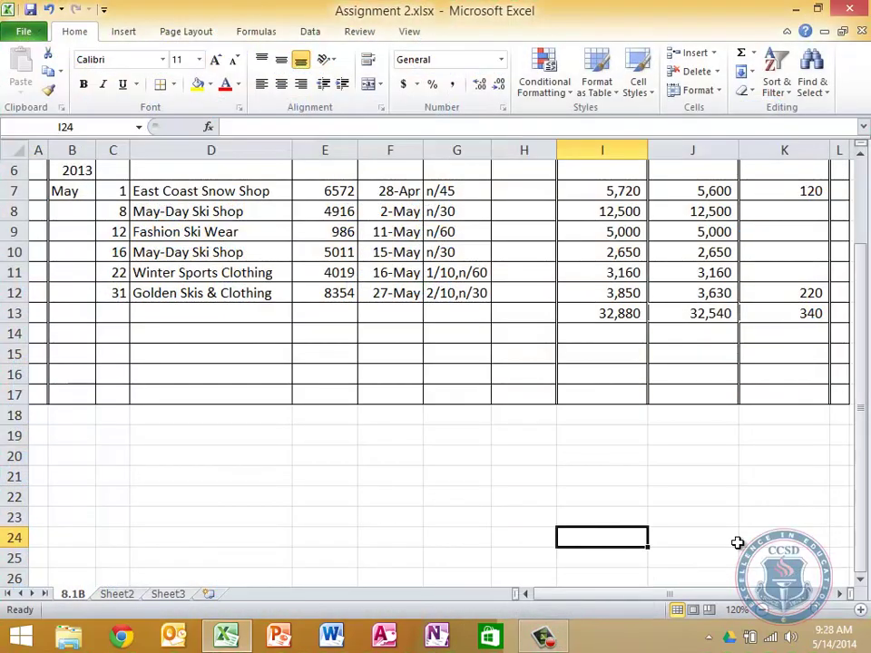
# - Open the Assignment 1 workbook from the recent workbooks
pyautogui.click(27, 32)
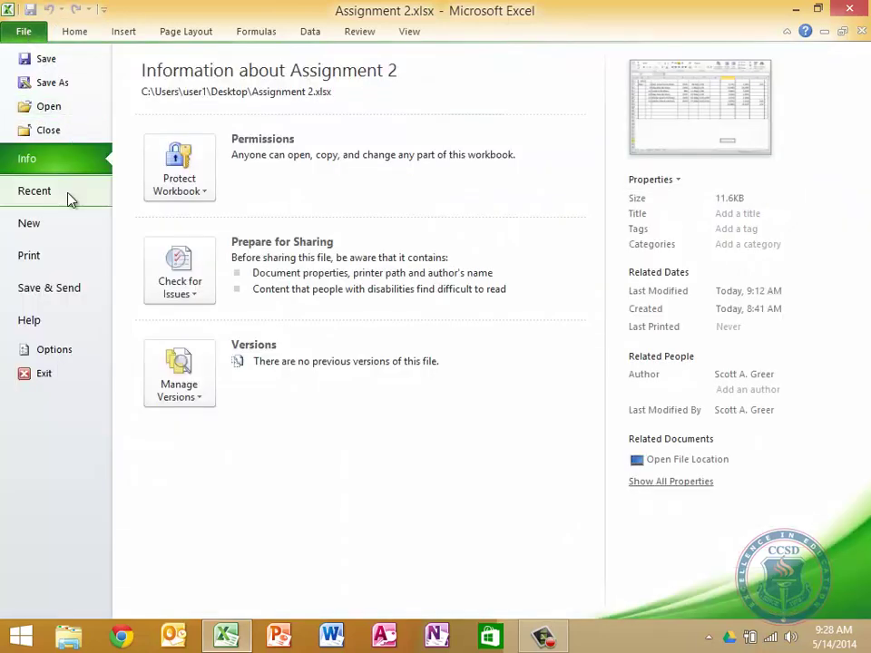
pyautogui.click(69, 196)
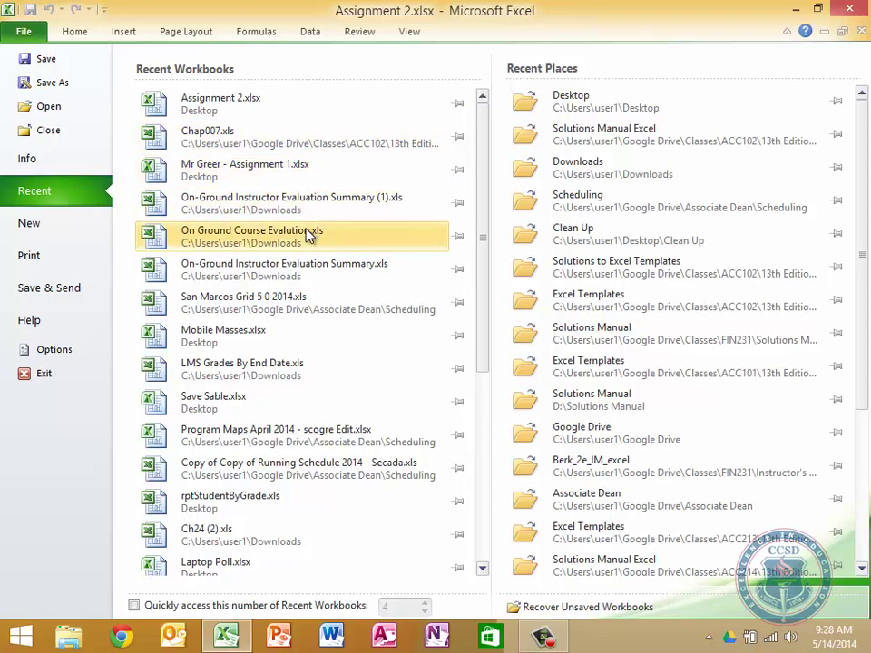
pyautogui.click(268, 174)
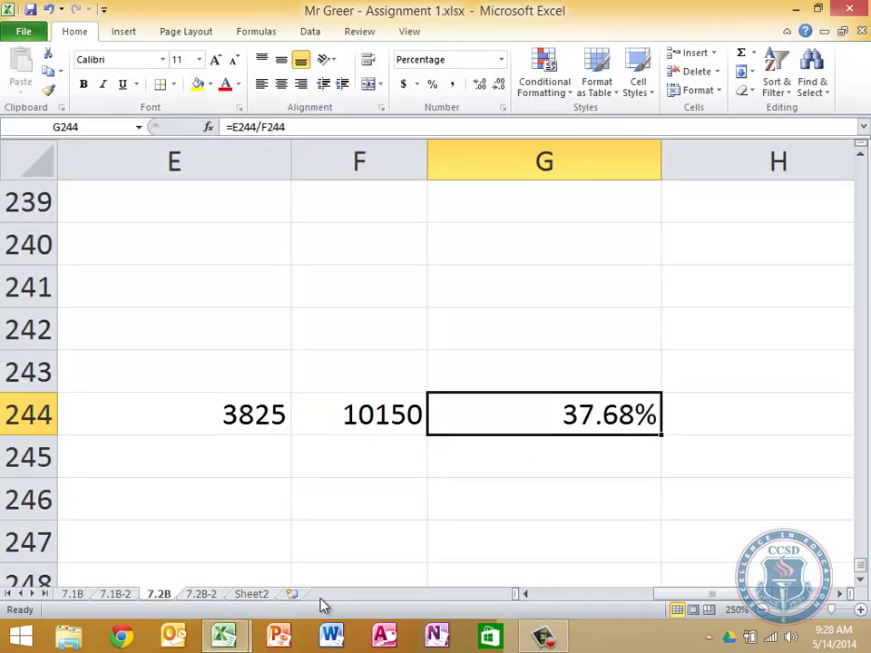
# - Look through the 7.1B-2 and 7.2B-2 ledger sheets for a reusable general journal form
pyautogui.click(115, 593)
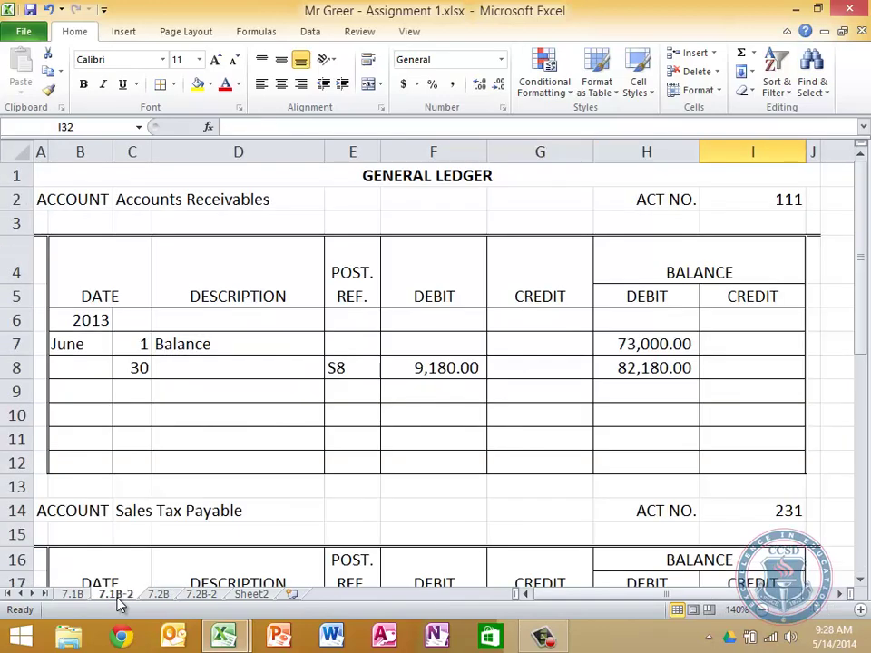
pyautogui.scroll(-7, 310, 437)
pyautogui.scroll(-4, 310, 436)
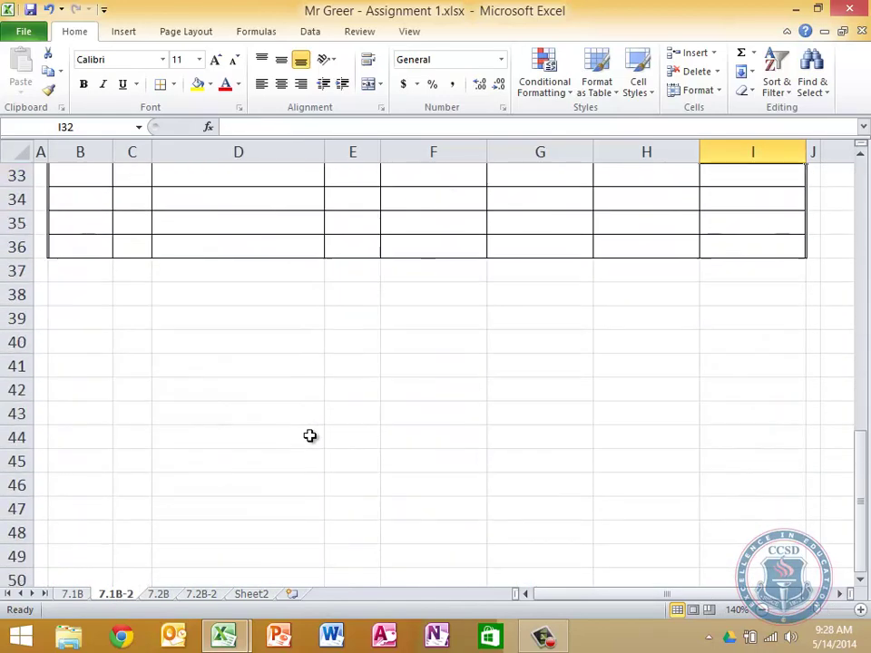
pyautogui.scroll(11, 309, 437)
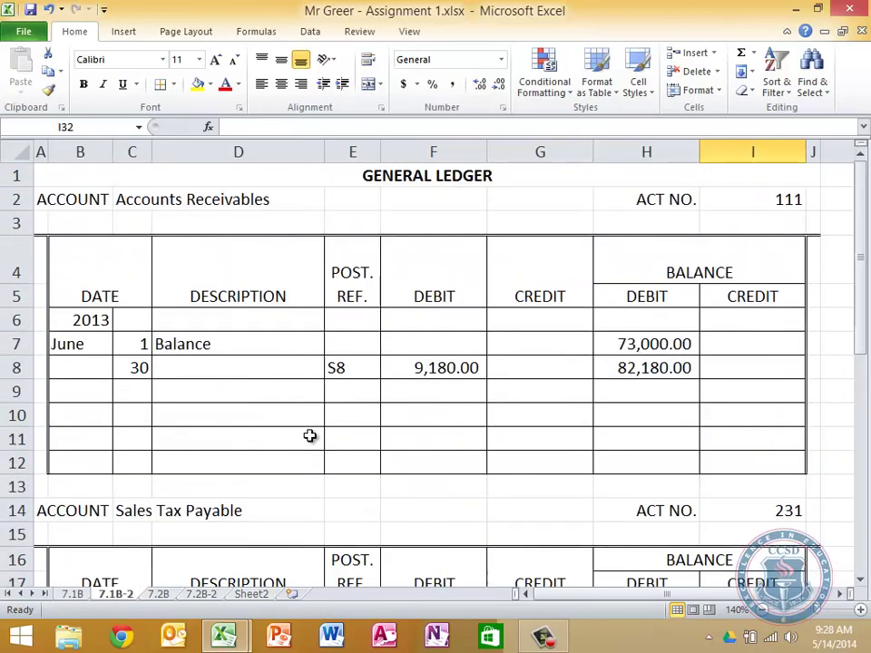
pyautogui.click(202, 595)
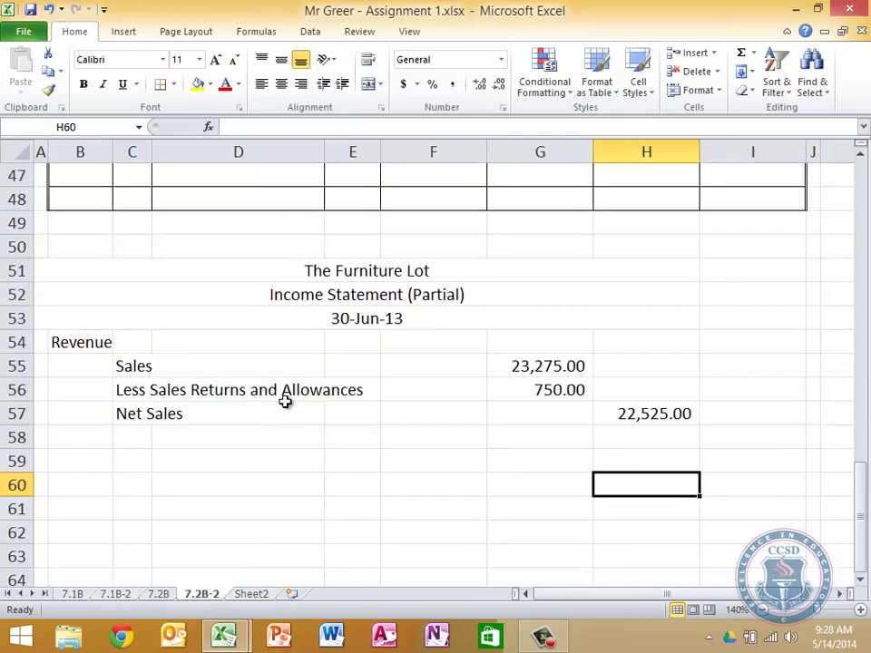
pyautogui.scroll(15, 282, 399)
pyautogui.scroll(-4, 283, 402)
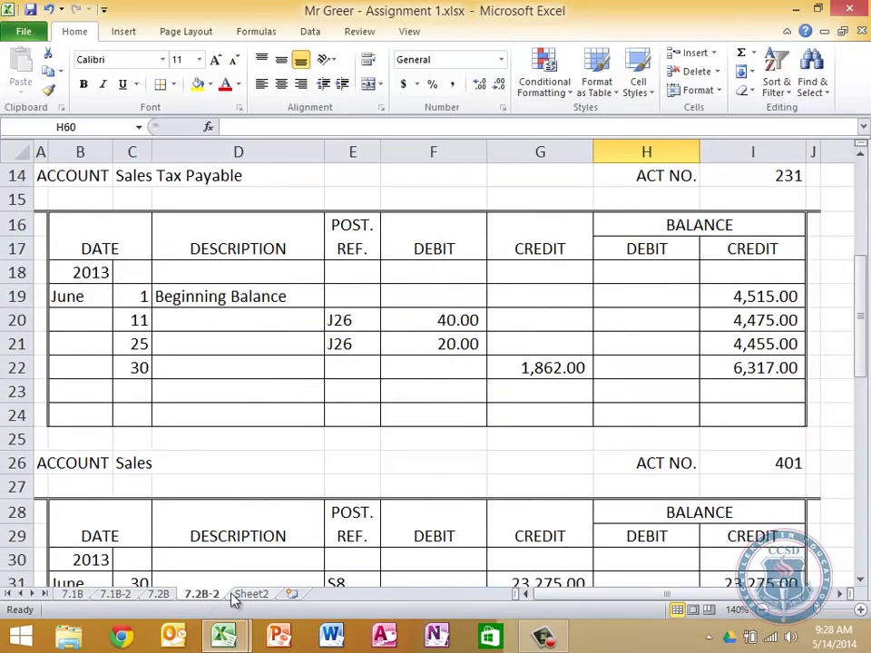
# - Copy the general journal form in A21:J44 of sheet 7.2B, including its heading and page line
pyautogui.click(159, 595)
pyautogui.hscroll(-2, 320, 441)
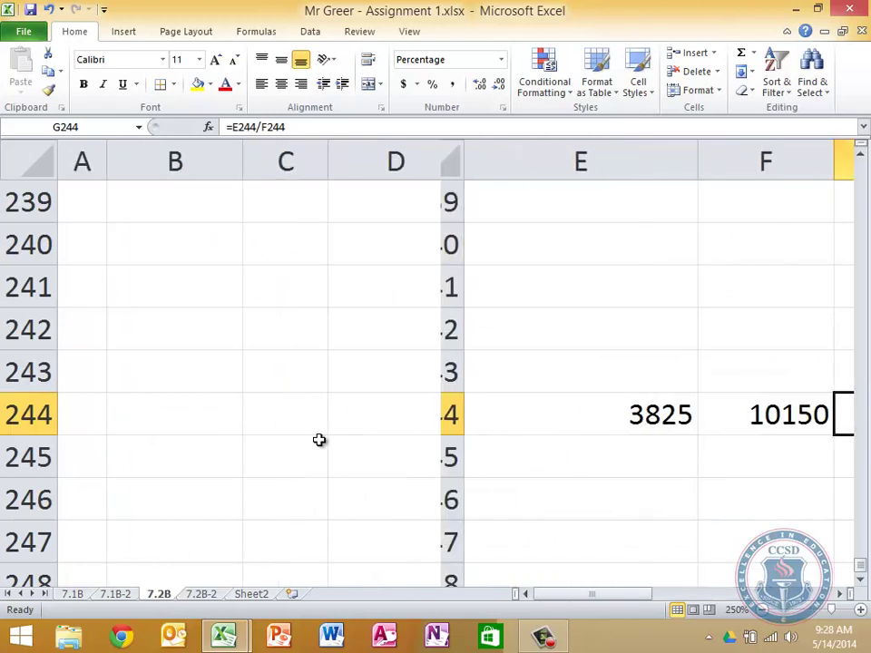
pyautogui.scroll(20, 319, 440)
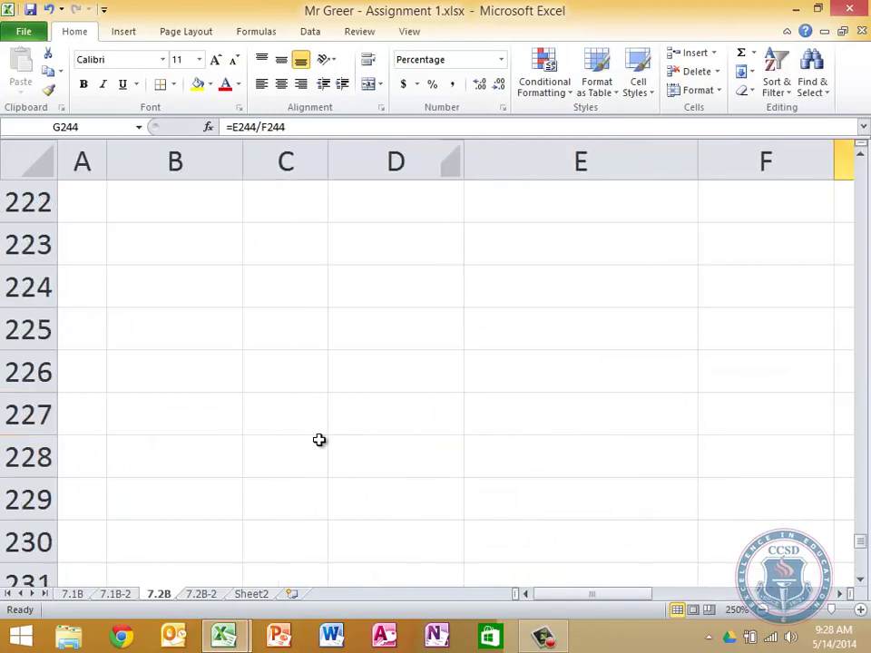
pyautogui.click(812, 615)
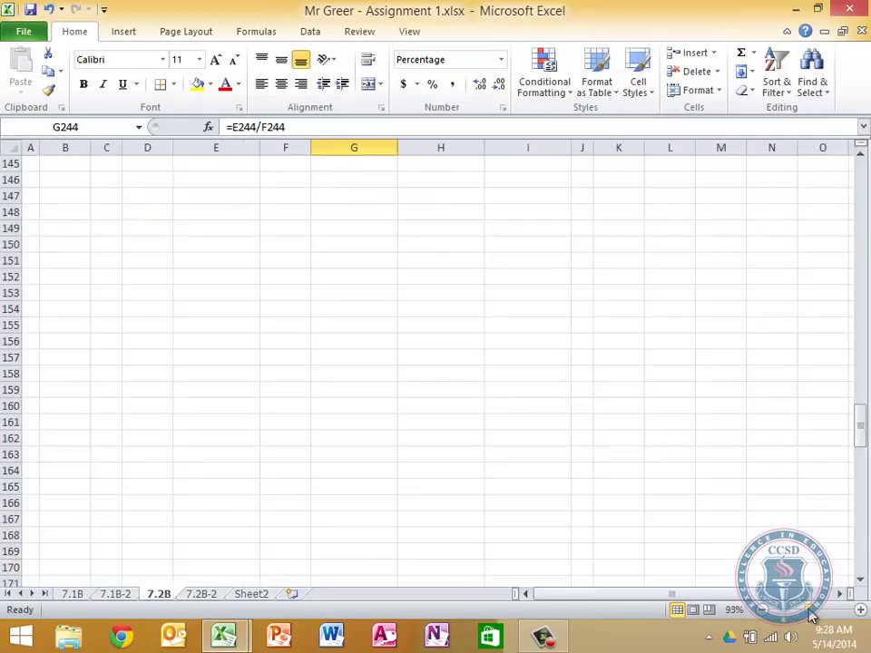
pyautogui.scroll(20, 346, 488)
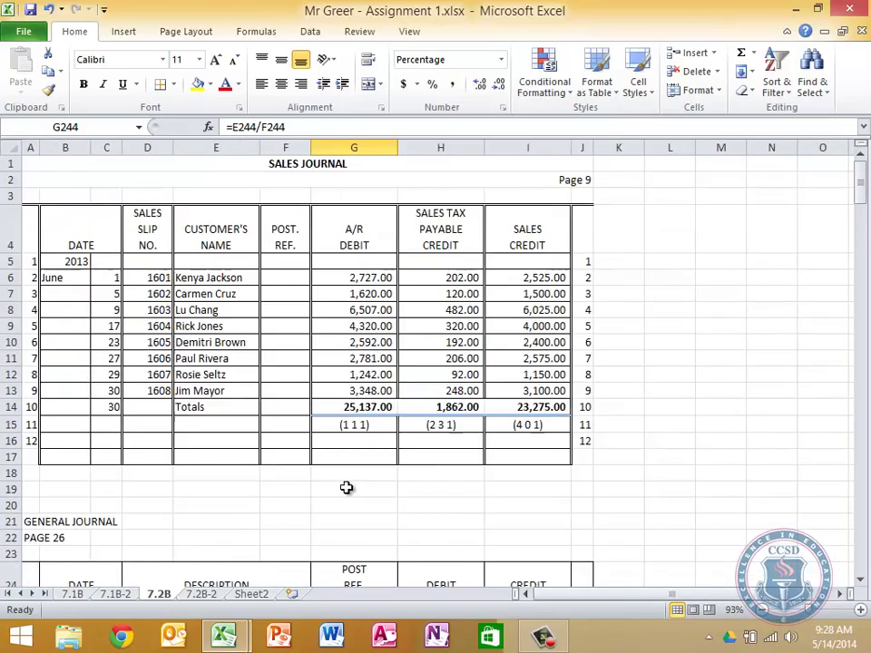
pyautogui.scroll(-5, 317, 461)
pyautogui.scroll(1, 318, 464)
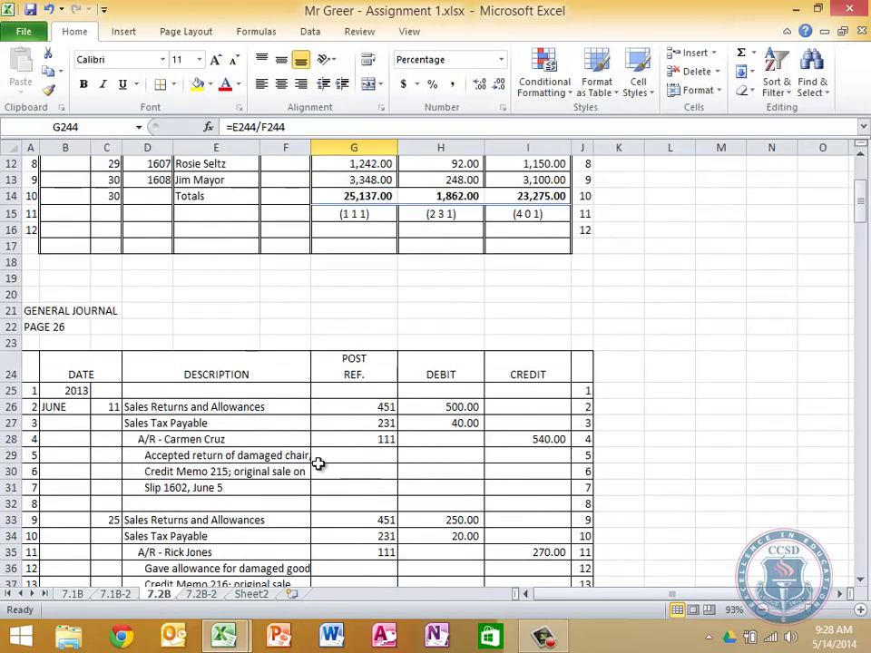
pyautogui.scroll(4, 319, 463)
pyautogui.scroll(-3, 318, 462)
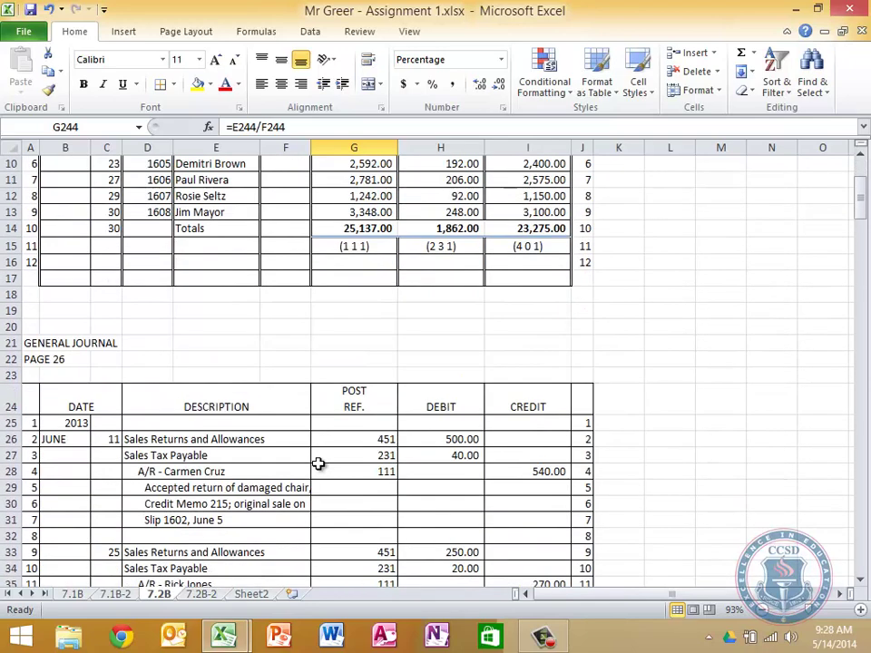
pyautogui.moveTo(30, 340); pyautogui.dragTo(575, 466)
pyautogui.hotkey('ctrl', 'c')
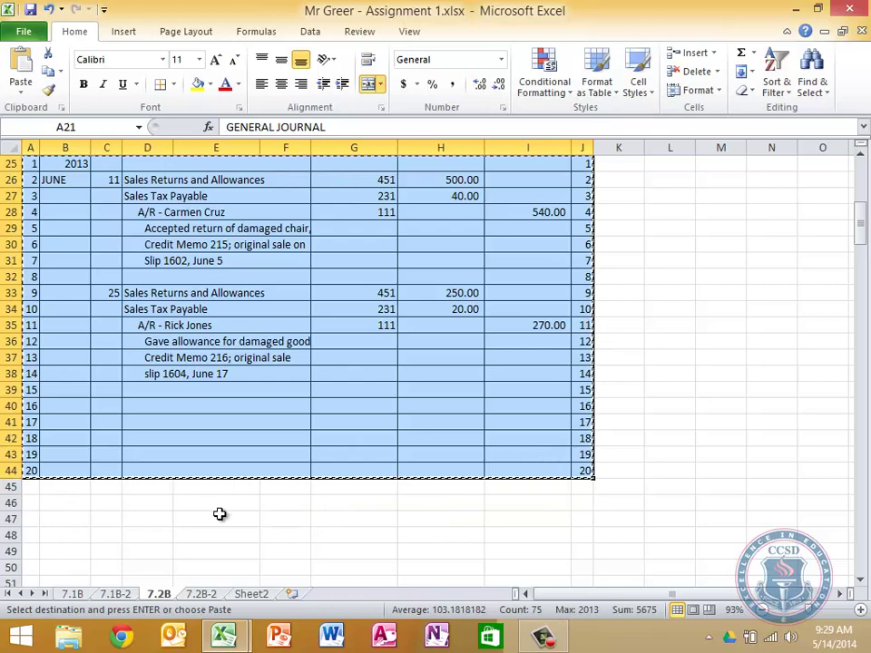
# - Switch to the Assignment 2 workbook and paste the copied general journal at A20 of sheet 8.1B
pyautogui.moveTo(224, 637)
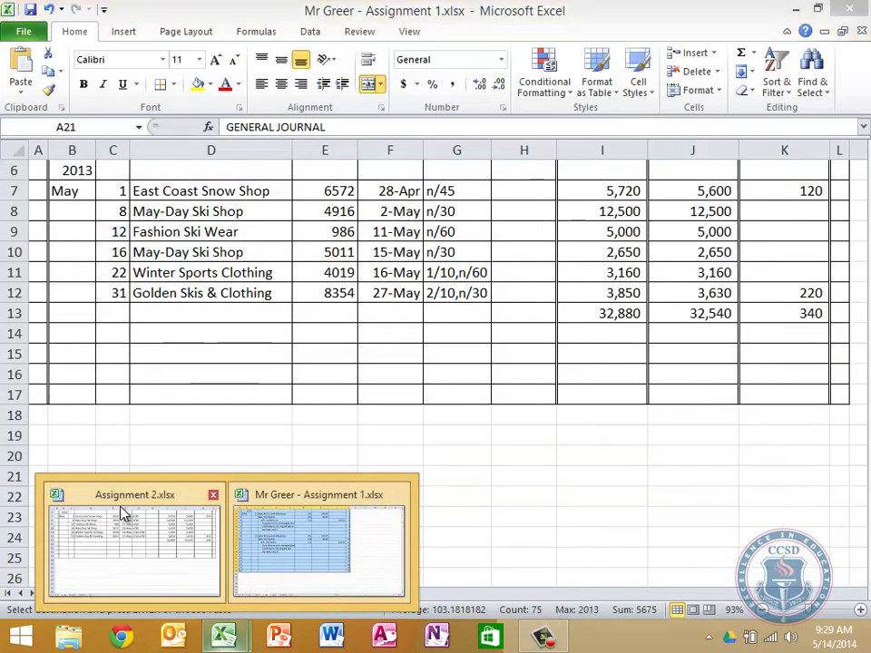
pyautogui.click(124, 513)
pyautogui.click(44, 454)
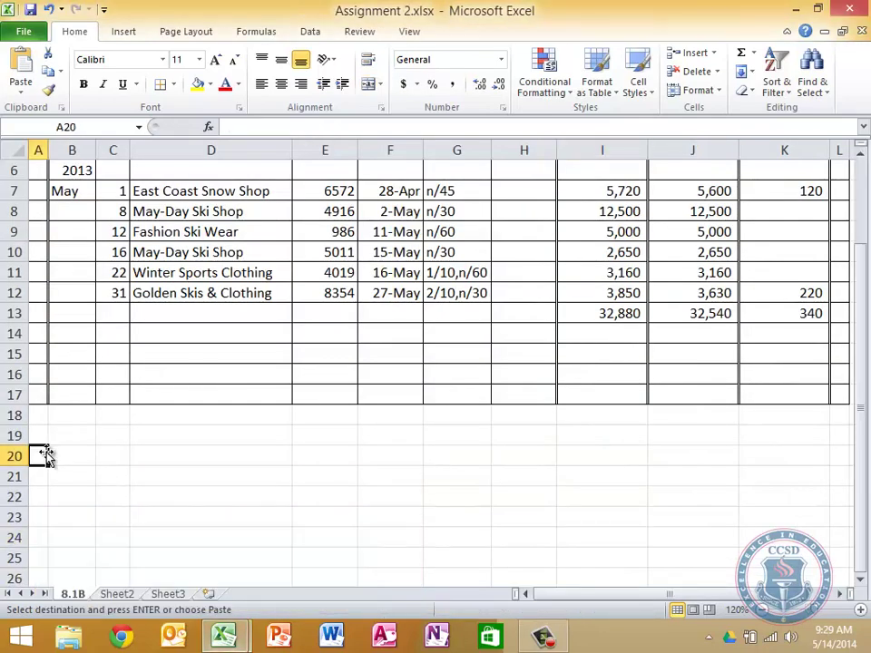
pyautogui.hotkey('ctrl', 'v')
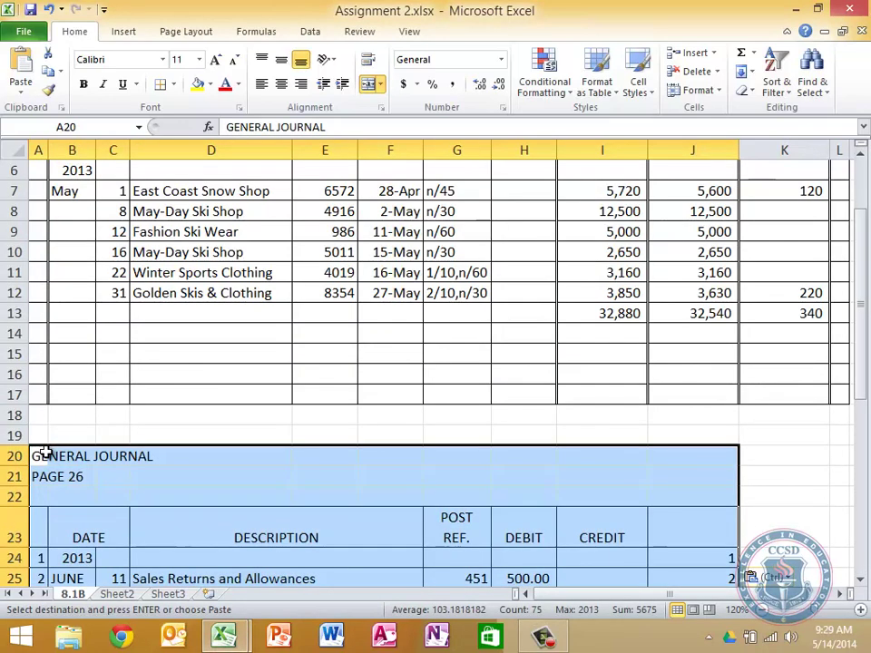
# - Undo the general journal paste and paste it again at A20 with the standard Paste option
pyautogui.scroll(-1, 45, 452)
pyautogui.scroll(-3, 45, 452)
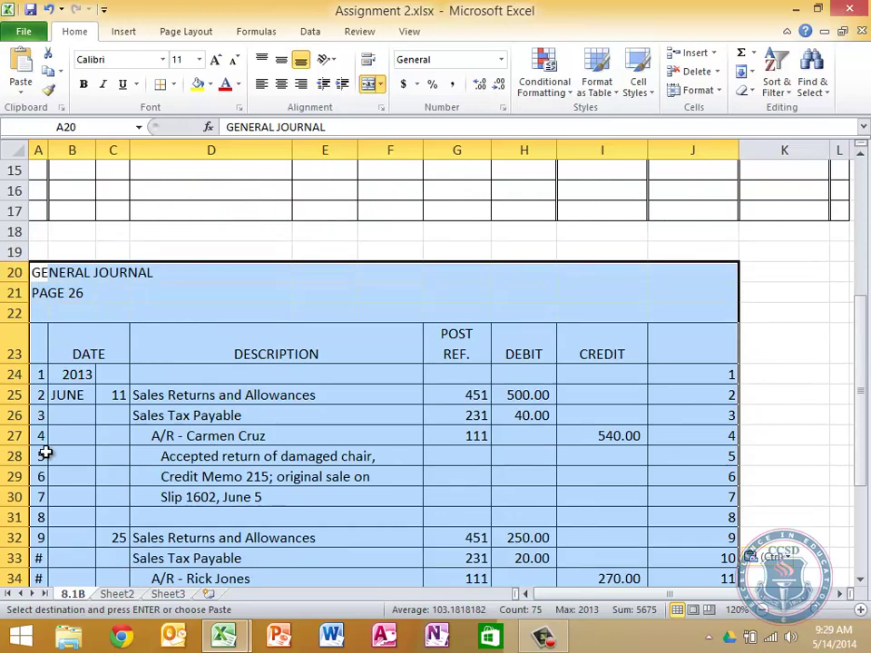
pyautogui.press('Delete')
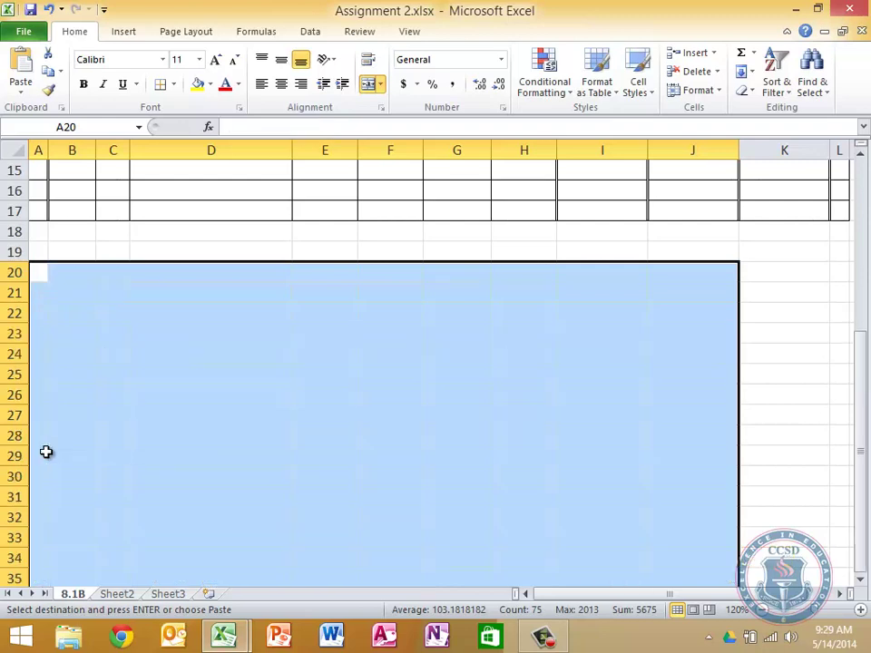
pyautogui.rightClick(45, 281)
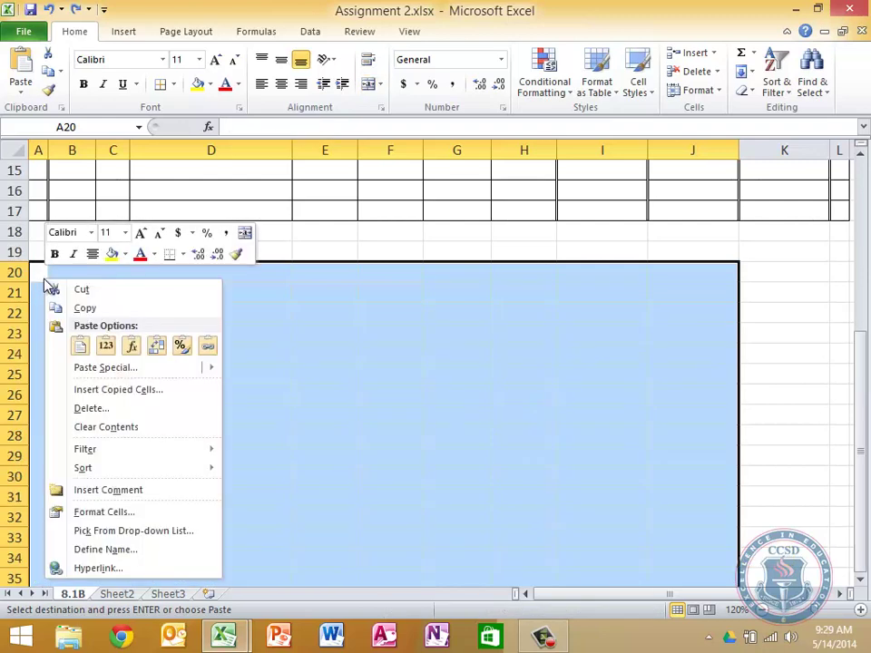
pyautogui.click(80, 346)
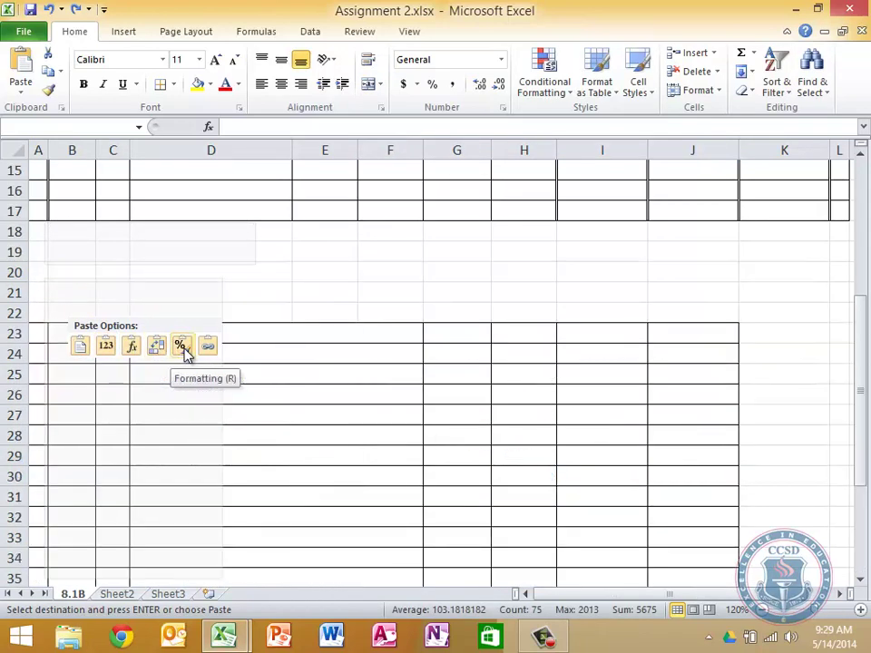
pyautogui.click(79, 348)
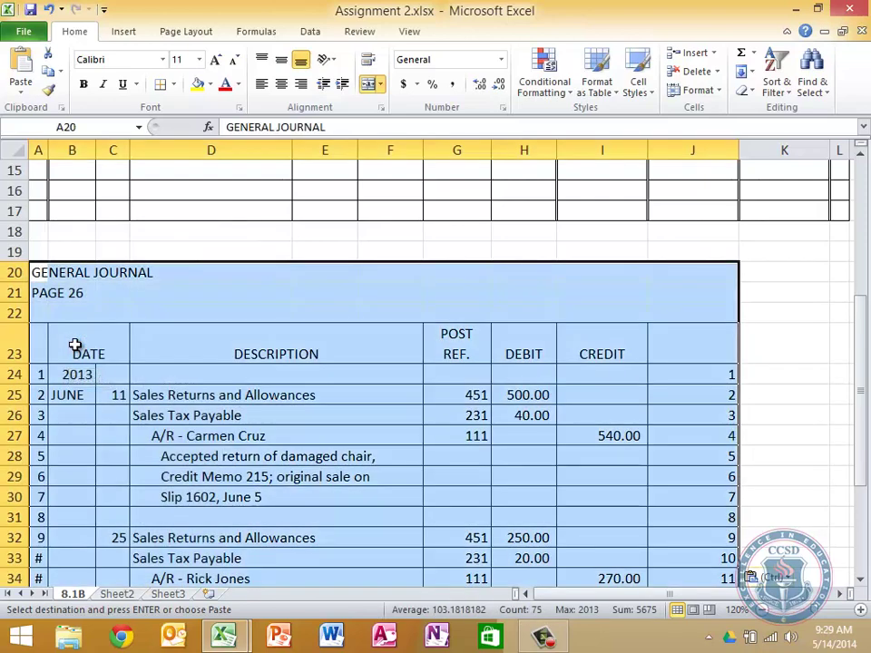
# - Clear the old June journal entries from B25:I40 of the pasted general journal, keeping the headings and year
pyautogui.press('Down')
pyautogui.press('Down')
pyautogui.press('Down')
pyautogui.press('Down')
pyautogui.press('Right')
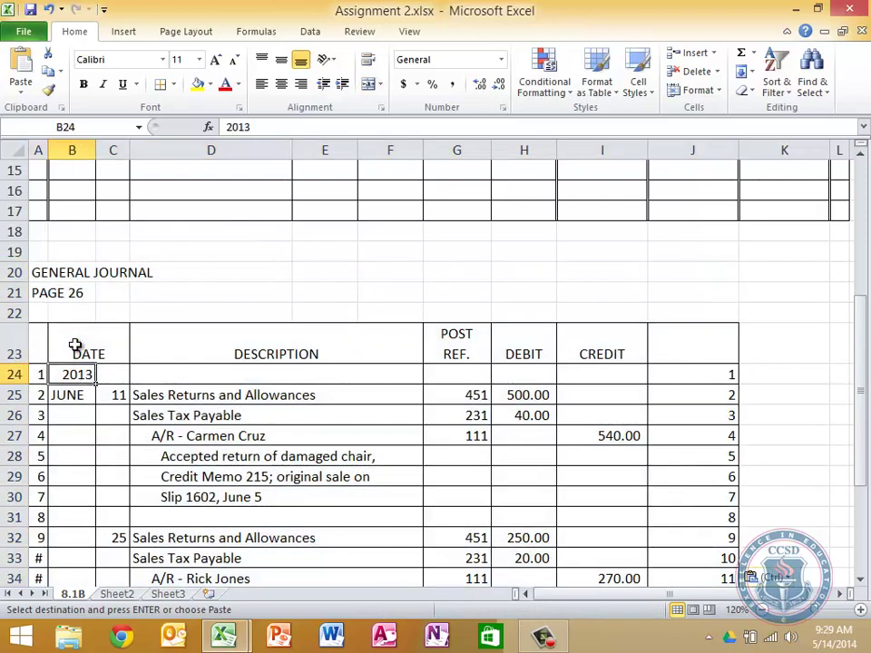
pyautogui.press('Down')
pyautogui.hotkey('shift', 'Right')
pyautogui.hotkey('shift', 'Right')
pyautogui.hotkey('shift', 'Right')
pyautogui.hotkey('shift', 'Right')
pyautogui.hotkey('shift', 'Right')
pyautogui.hotkey('shift', 'Right')
pyautogui.hotkey('shift', 'Right')
pyautogui.hotkey('shift', 'Down')
pyautogui.hotkey('shift', 'Down')
pyautogui.hotkey('shift', 'Down')
pyautogui.hotkey('shift', 'Down')
pyautogui.hotkey('shift', 'Down')
pyautogui.hotkey('shift', 'Down')
pyautogui.hotkey('shift', 'Down')
pyautogui.hotkey('shift', 'Down')
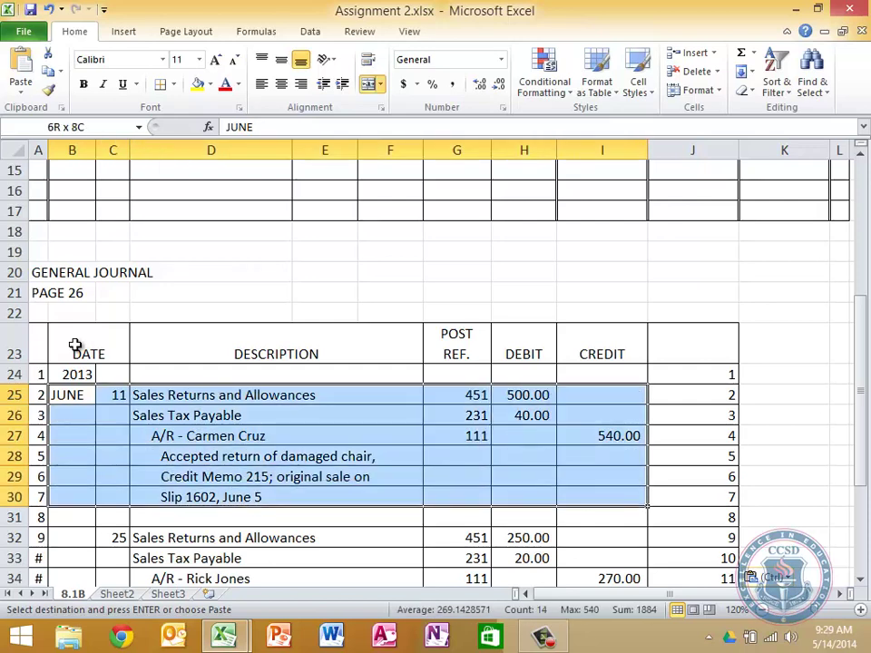
pyautogui.hotkey('shift', 'Down')
pyautogui.hotkey('shift', 'Down')
pyautogui.hotkey('shift', 'Down')
pyautogui.hotkey('shift', 'Down')
pyautogui.hotkey('shift', 'Down')
pyautogui.hotkey('shift', 'Down')
pyautogui.hotkey('shift', 'Down')
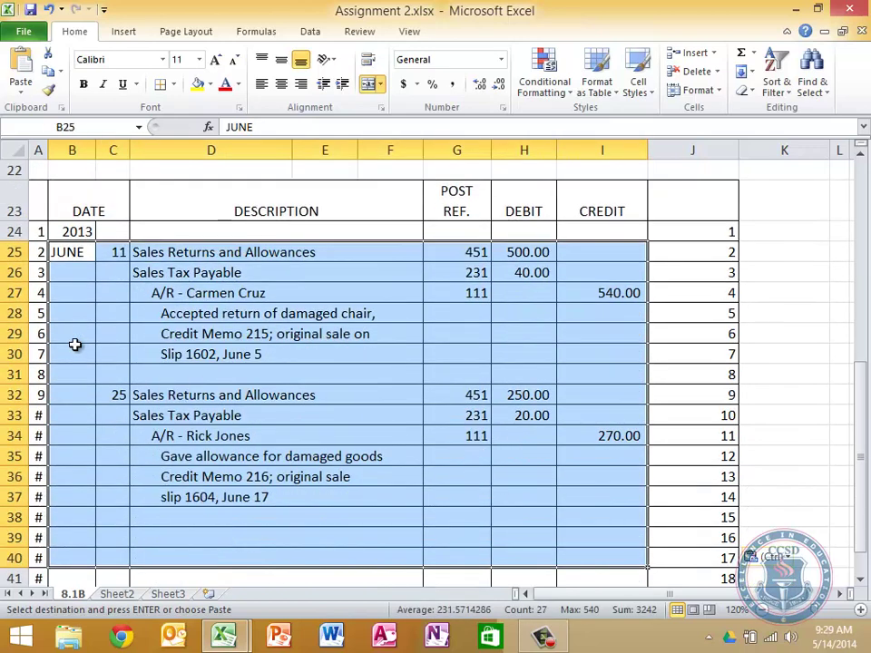
pyautogui.press('Delete')
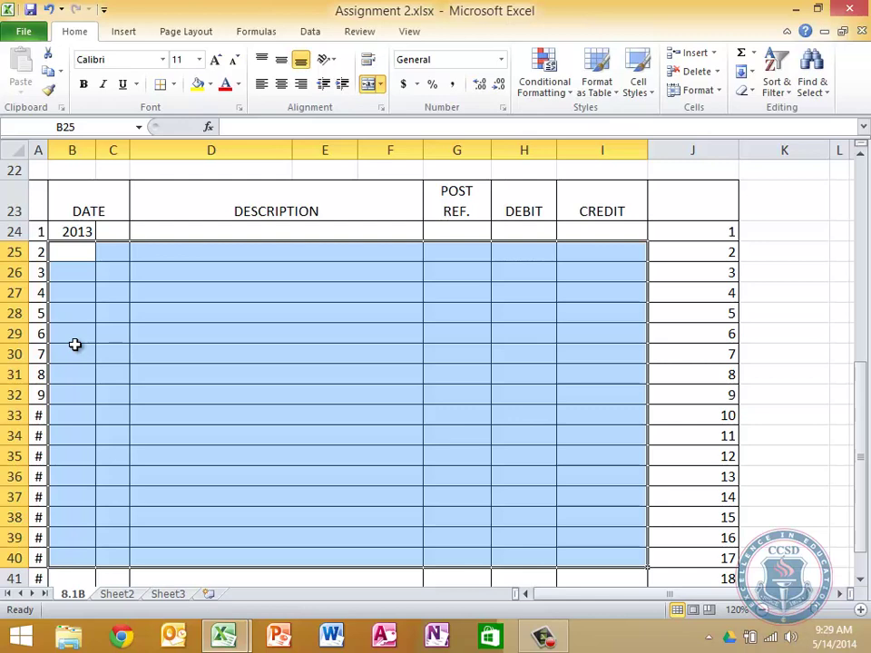
# - Select the General Journal title row from A20 to J20, across the full width of the form
pyautogui.press('Up')
pyautogui.press('Up')
pyautogui.press('Up')
pyautogui.press('Up')
pyautogui.press('Up')
pyautogui.press('Up')
pyautogui.press('Left')
pyautogui.press('Down')
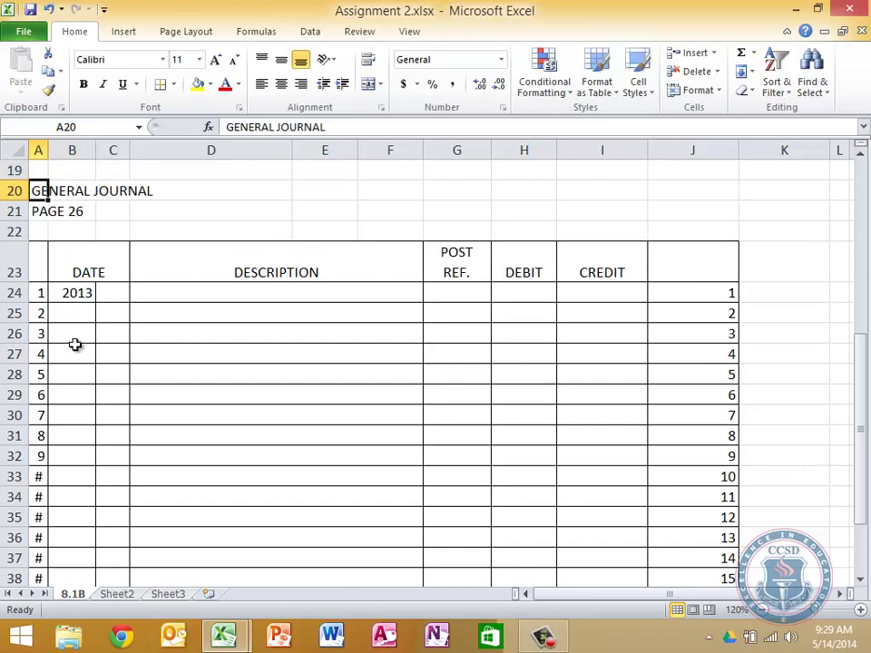
pyautogui.hotkey('shift', 'Right')
pyautogui.hotkey('shift', 'Right')
pyautogui.hotkey('shift', 'Right')
pyautogui.hotkey('shift', 'Right')
pyautogui.hotkey('shift', 'Right')
pyautogui.hotkey('shift', 'Right')
pyautogui.hotkey('shift', 'Right')
pyautogui.hotkey('shift', 'Right')
pyautogui.hotkey('shift', 'Right')
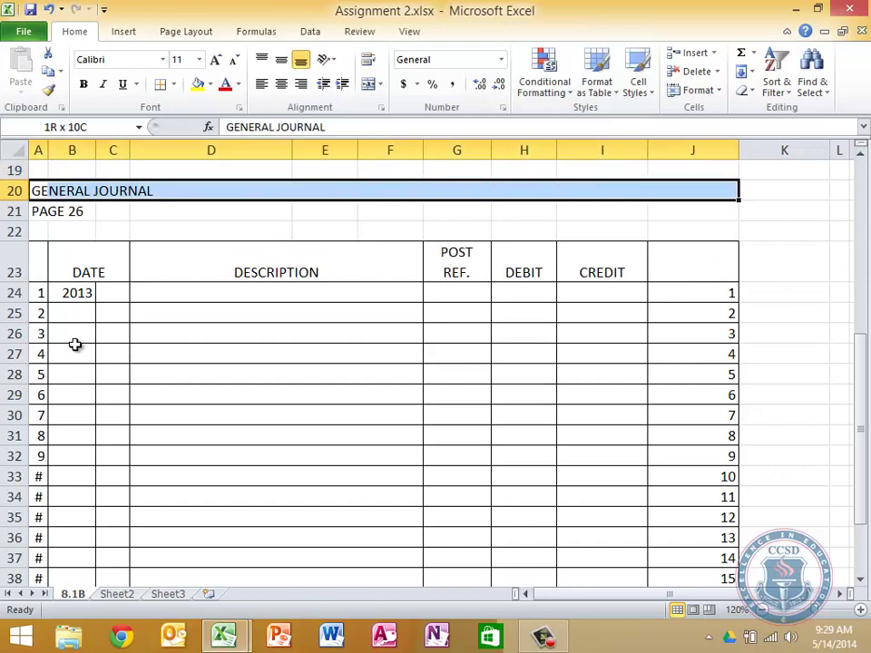
# - Merge and center the GENERAL JOURNAL title across A20:J20, then merge PAGE 26 across A21:J21 and right-align it
pyautogui.click(374, 94)
pyautogui.press('Down')
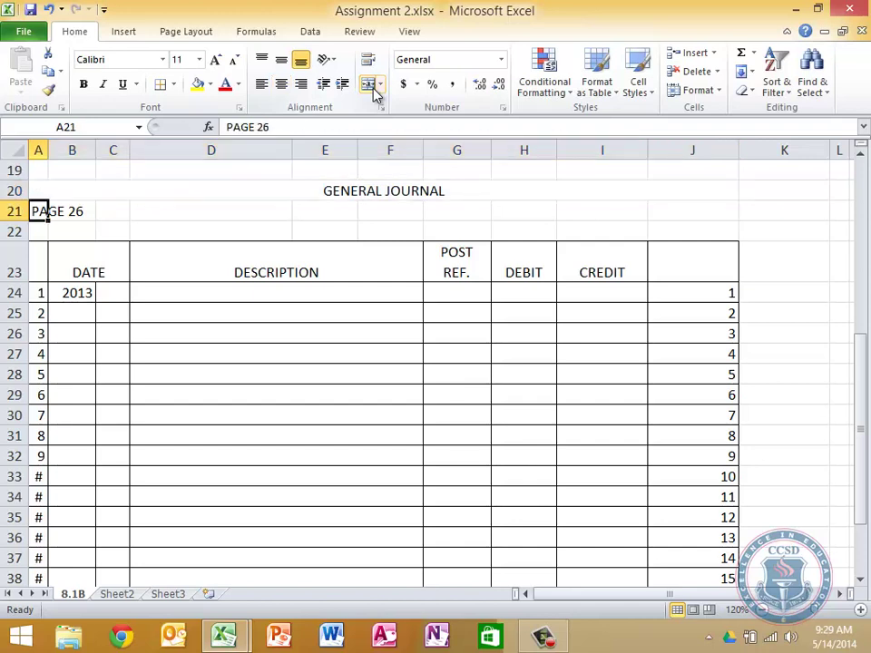
pyautogui.hotkey('shift', 'Right')
pyautogui.hotkey('shift', 'Right')
pyautogui.hotkey('shift', 'Right')
pyautogui.hotkey('shift', 'Right')
pyautogui.hotkey('shift', 'Right')
pyautogui.hotkey('shift', 'Right')
pyautogui.hotkey('shift', 'Right')
pyautogui.hotkey('shift', 'Right')
pyautogui.hotkey('shift', 'Right')
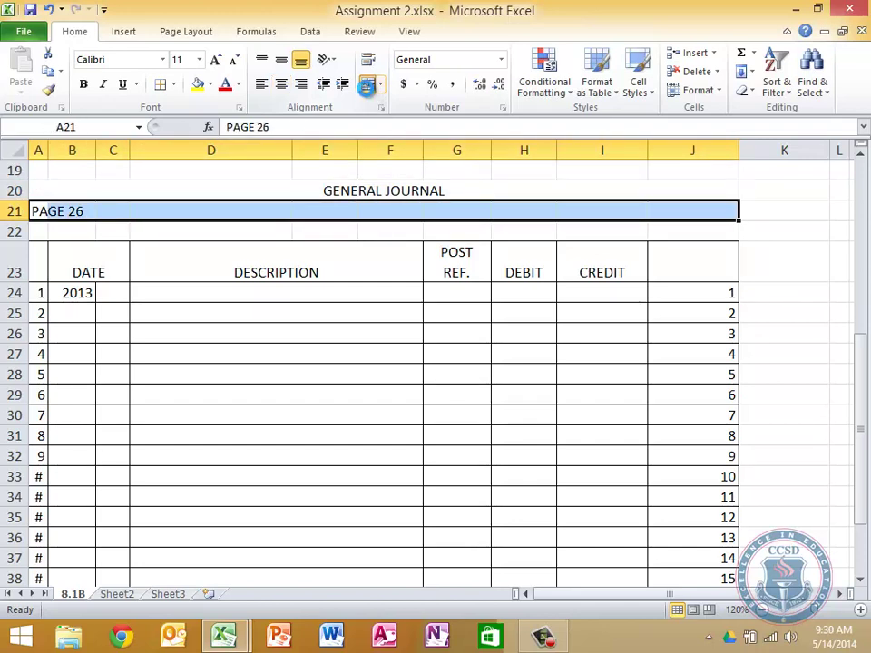
pyautogui.click(371, 88)
pyautogui.click(300, 87)
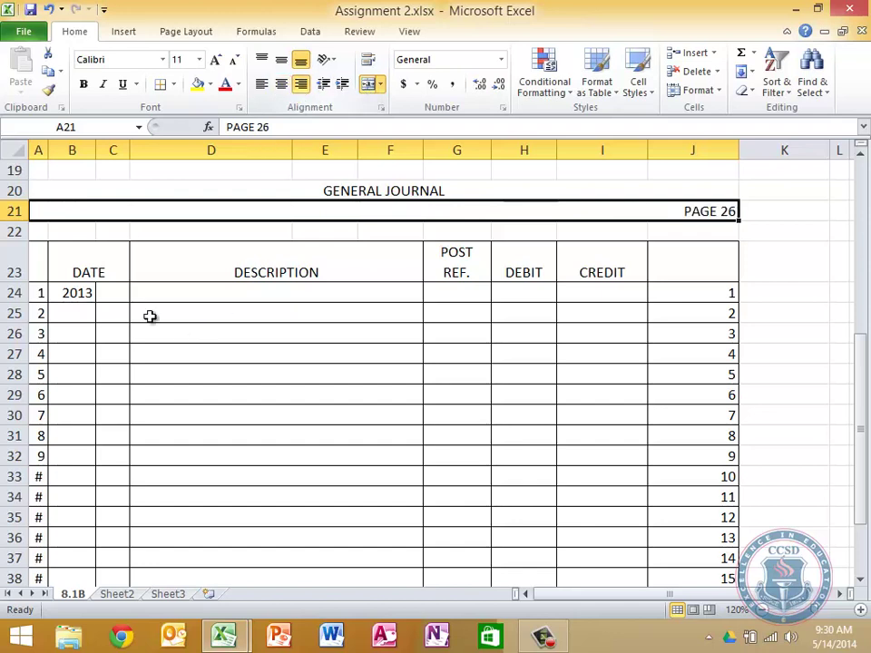
# - Enter the date May 9 on line 2 of the general journal, in B25 and C25
pyautogui.click(84, 317)
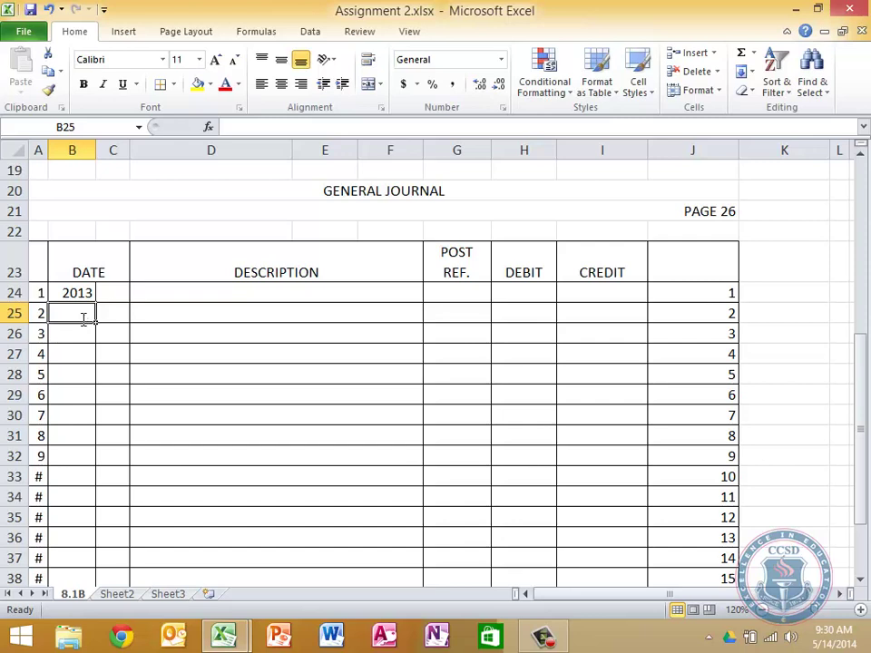
pyautogui.write('May')
pyautogui.press('Tab')
pyautogui.write('9')
pyautogui.press('Tab')
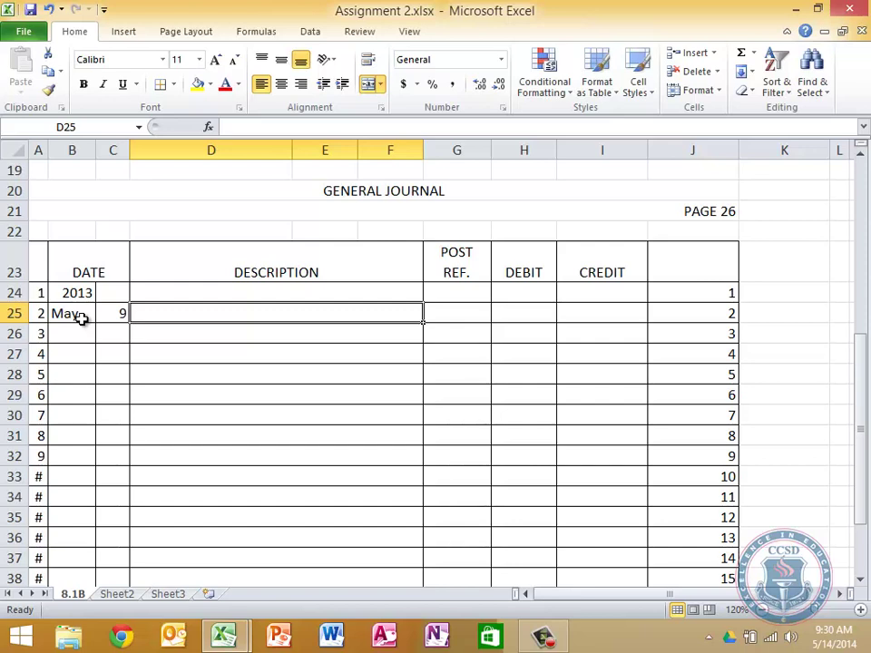
# - Enter 1250 as the debit in H25 and 1250 as the credit in I26
pyautogui.press('Tab')
pyautogui.press('Tab')
pyautogui.write('1250')
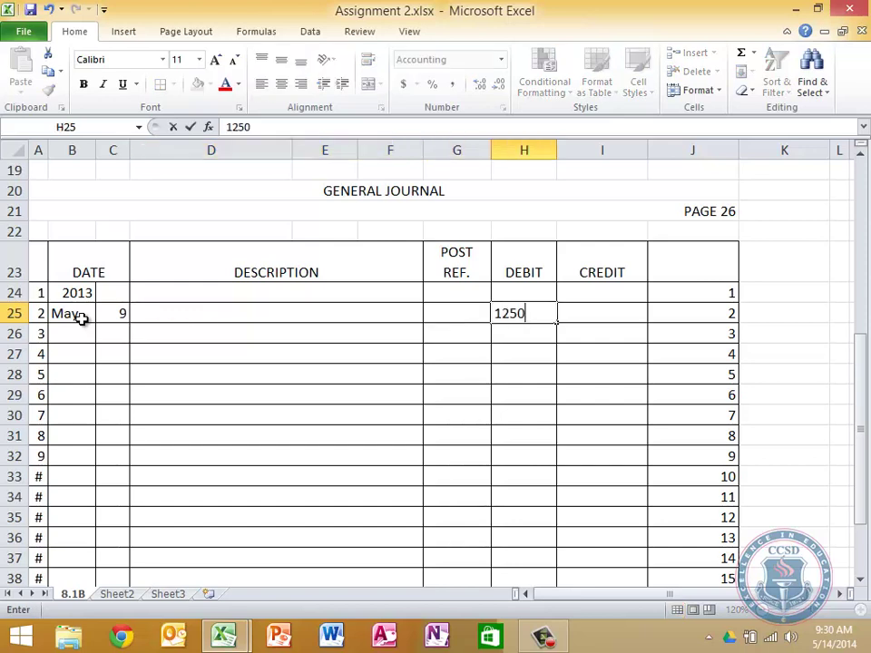
pyautogui.press('Return')
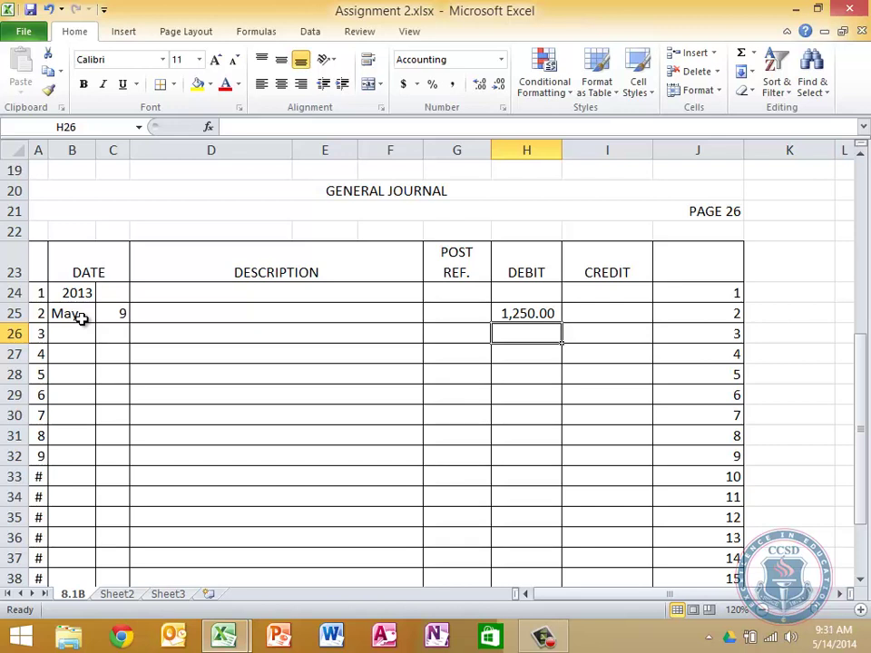
pyautogui.press('Tab')
pyautogui.write('1250')
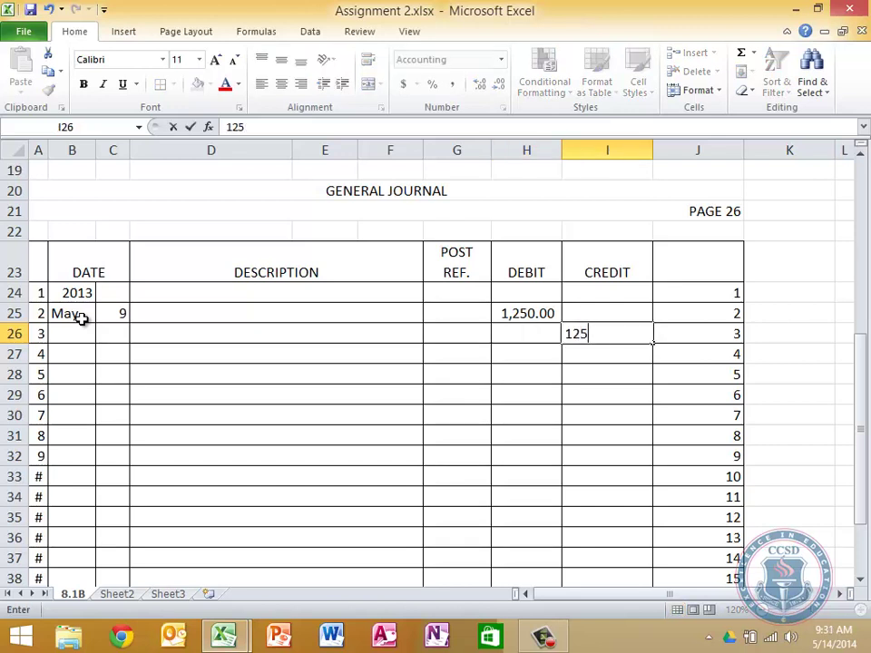
pyautogui.press('Return')
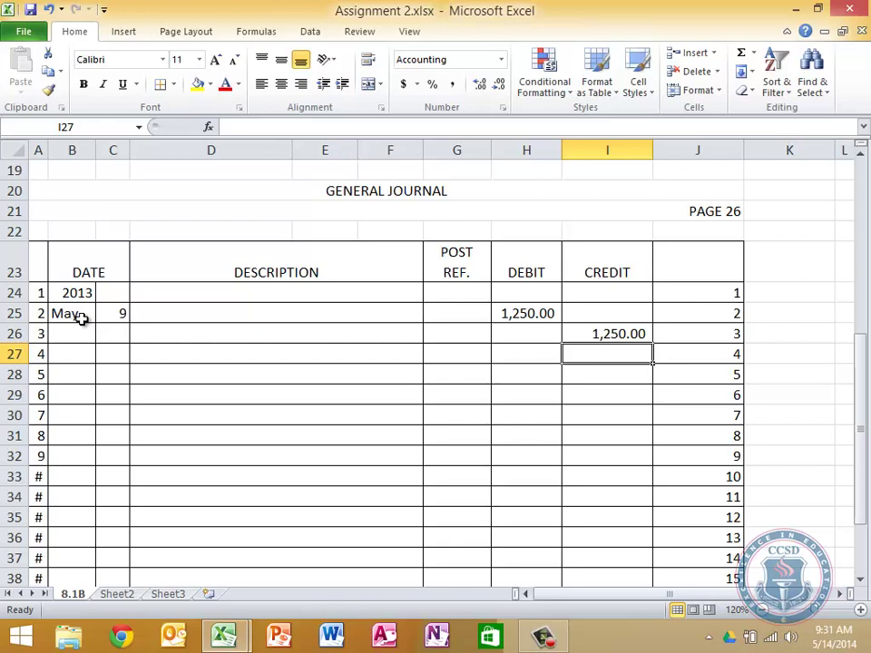
pyautogui.press('Up')
pyautogui.press('Left')
pyautogui.press('Left')
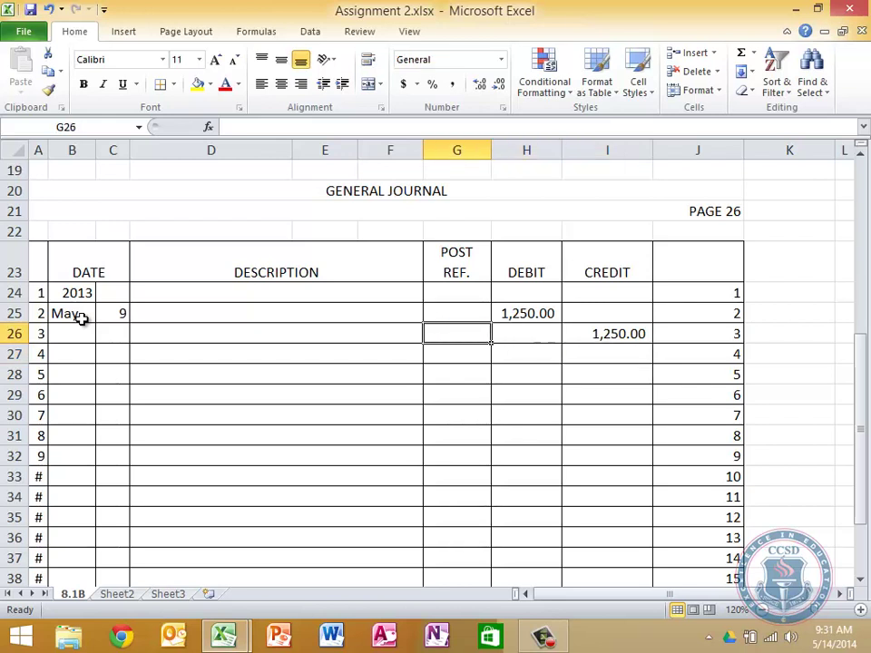
pyautogui.press('Up')
pyautogui.press('Left')
pyautogui.press('Right')
pyautogui.press('Right')
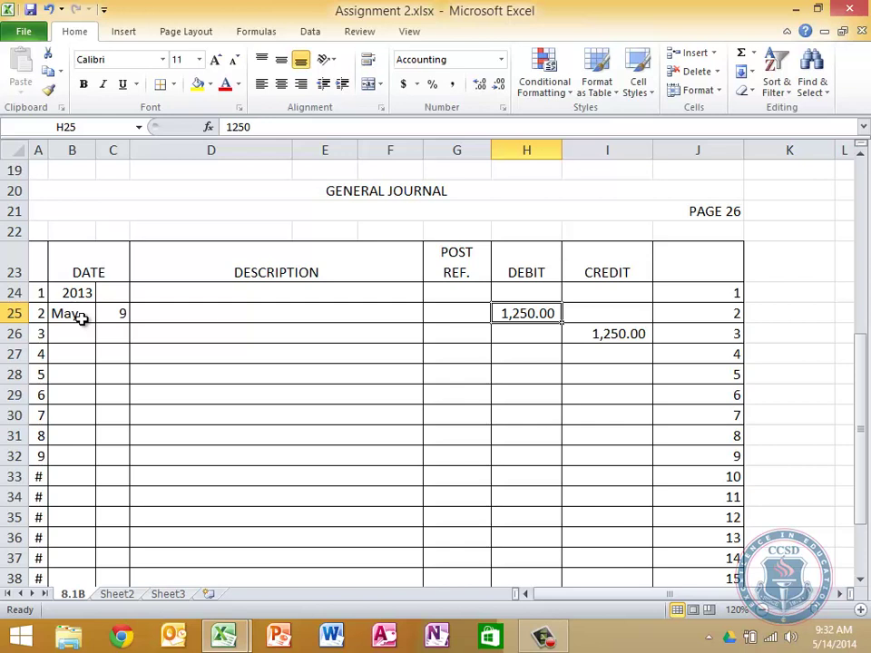
# - Enter "Accounts Payable/East Coast Snow Shop" as the debited account's description in D25
pyautogui.click(196, 327)
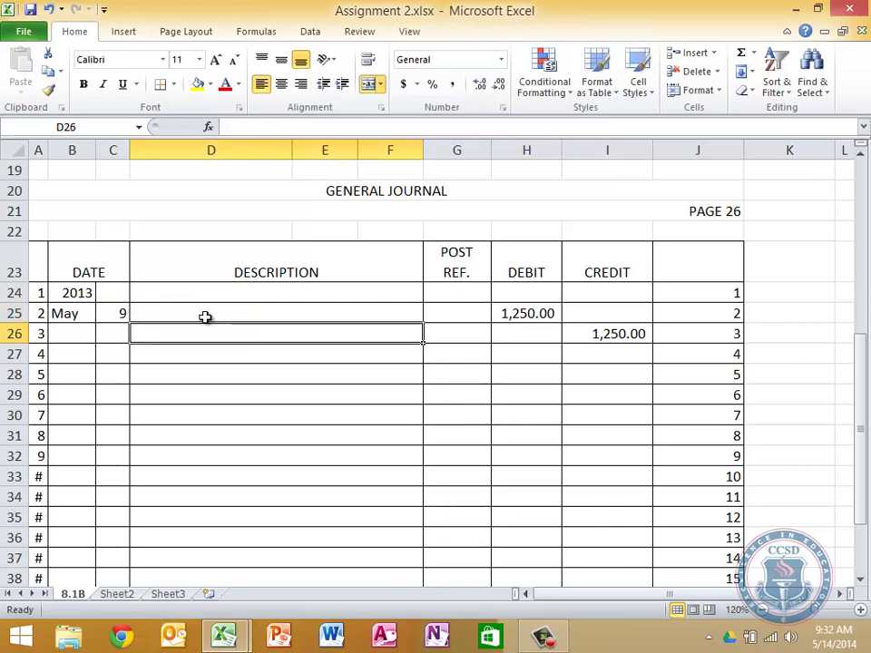
pyautogui.click(205, 317)
pyautogui.write('Accounts ')
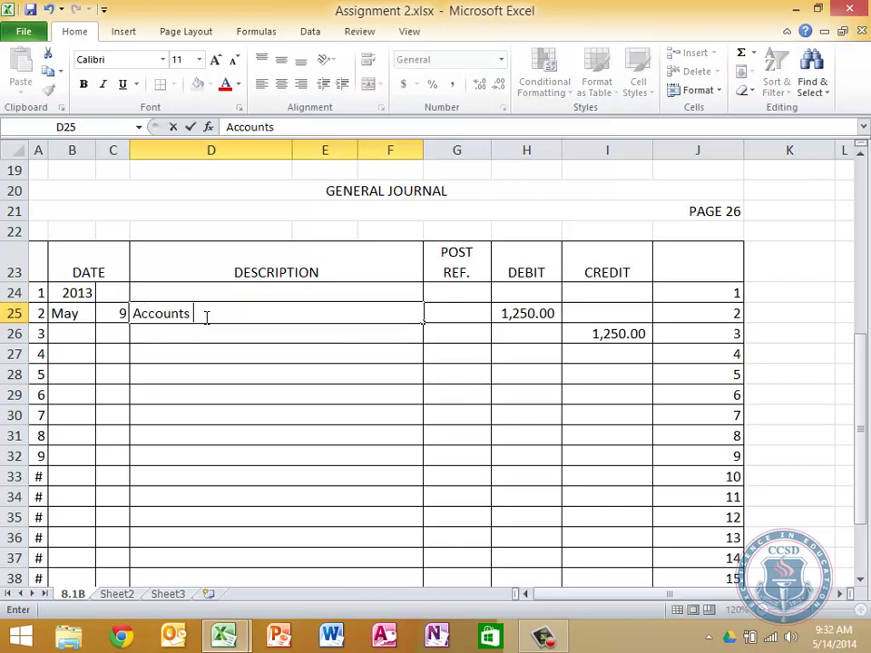
pyautogui.write('Payable')
pyautogui.write('/East')
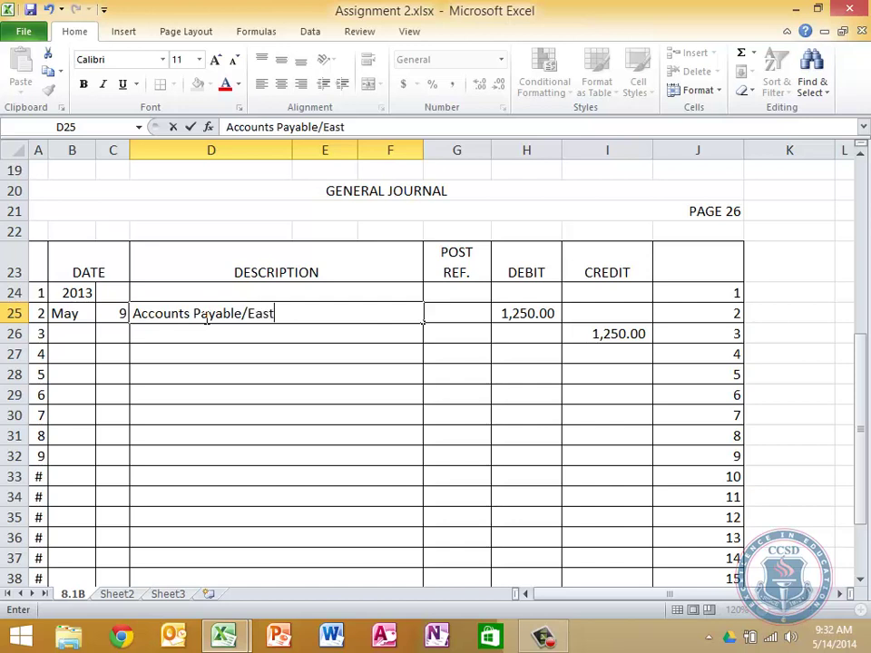
pyautogui.write(' Coast Snow ')
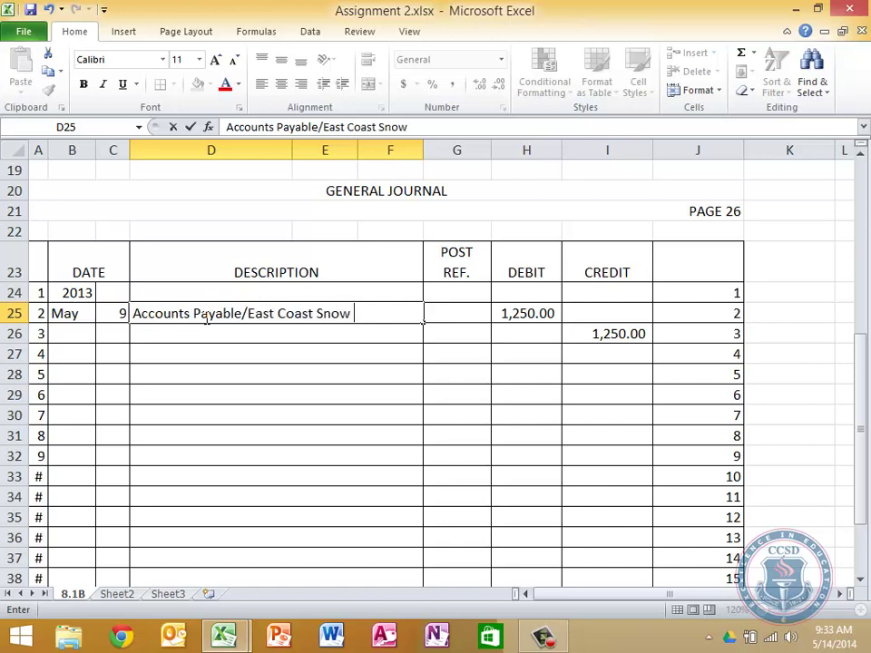
pyautogui.write('Show')
pyautogui.press('BackSpace')
pyautogui.write('p')
pyautogui.press('Return')
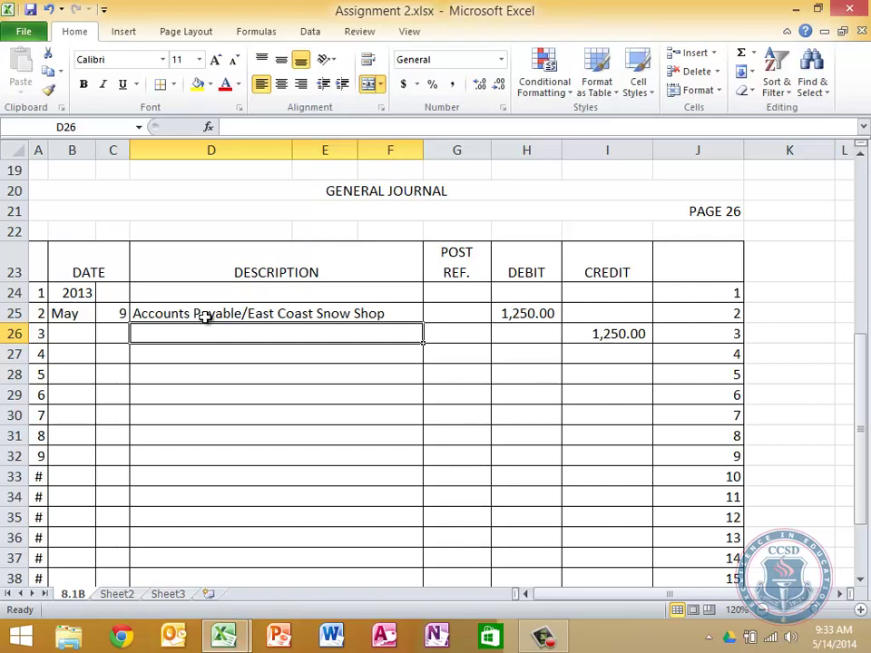
# - Enter "Purchases Returns and Allowances" as the credited account's description in D26 and indent it two levels
pyautogui.write('Purchases Re')
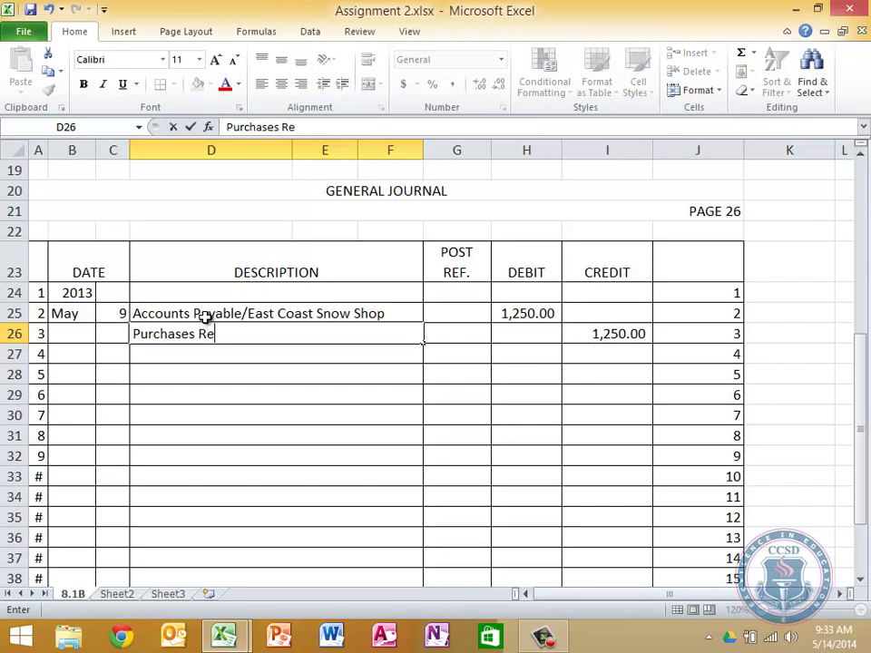
pyautogui.write('turns and All')
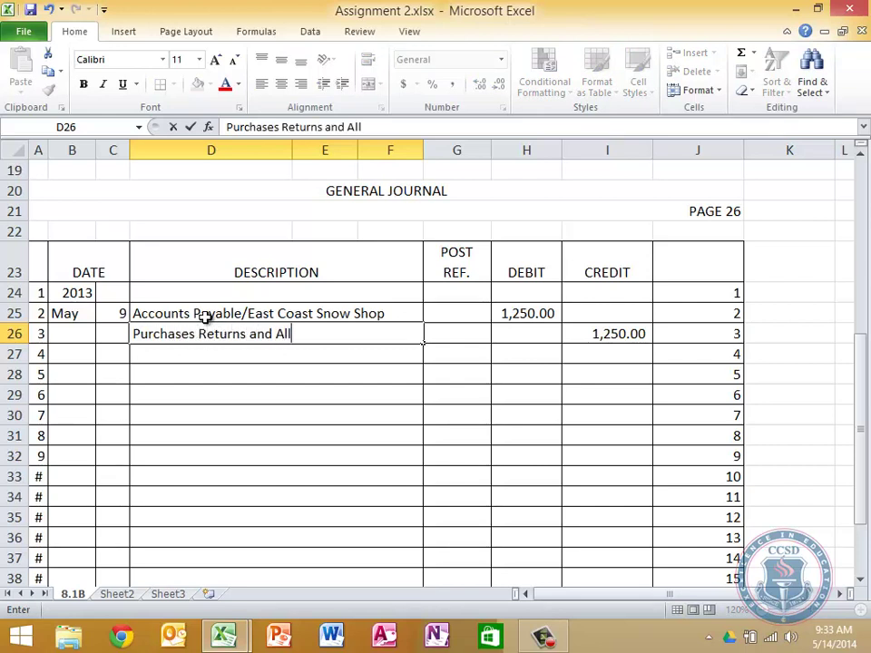
pyautogui.write('owances')
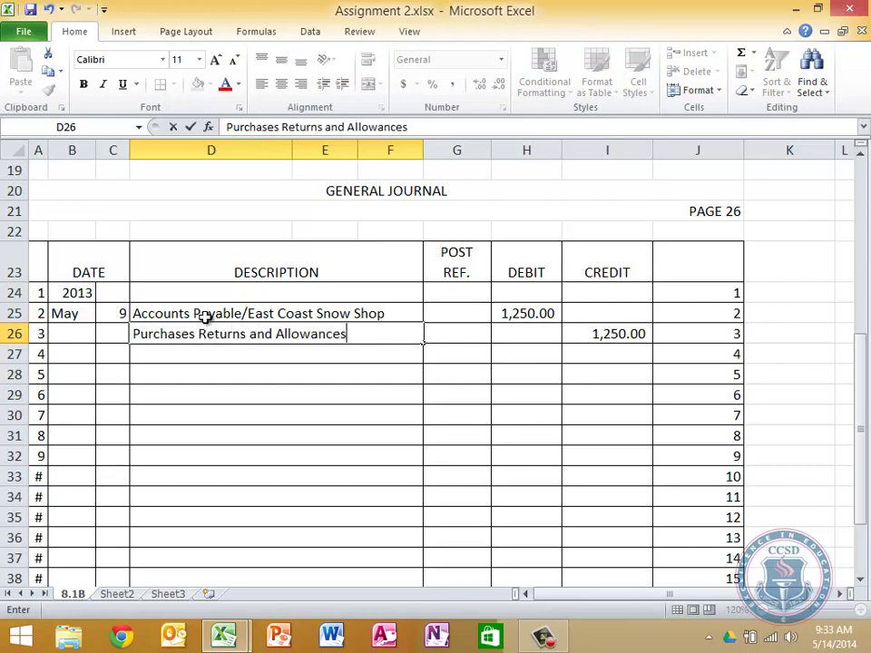
pyautogui.press('Return')
pyautogui.press('Up')
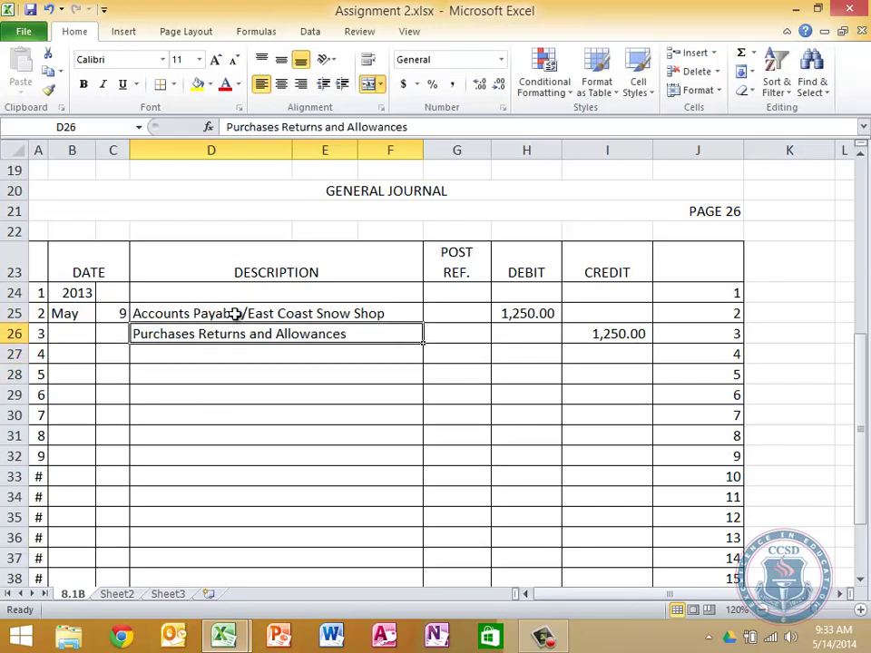
pyautogui.click(343, 88)
pyautogui.click(343, 88)
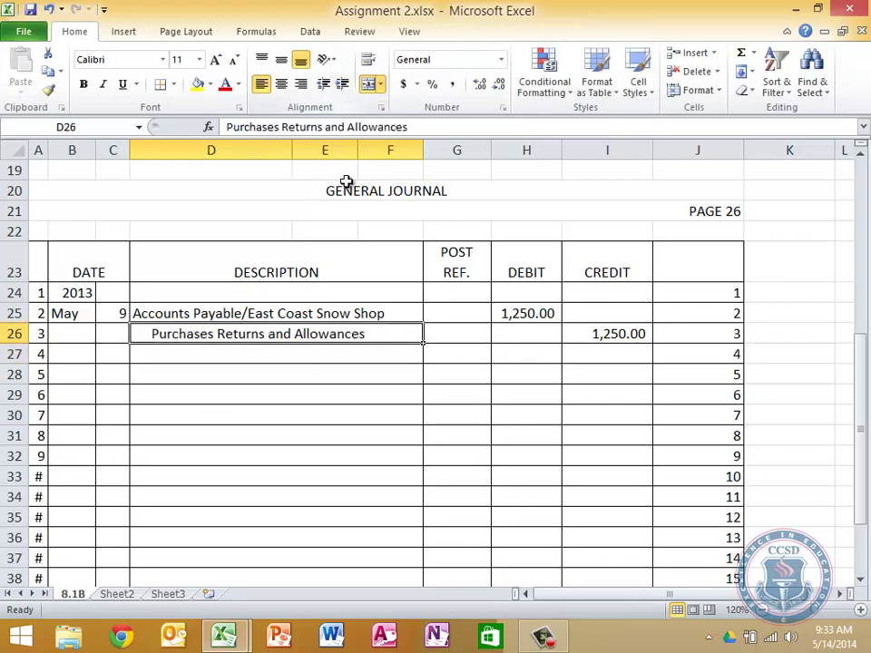
# - Enter the explanation's first line, "Received Credit Memo 155 for damaged", in D27
pyautogui.click(422, 373)
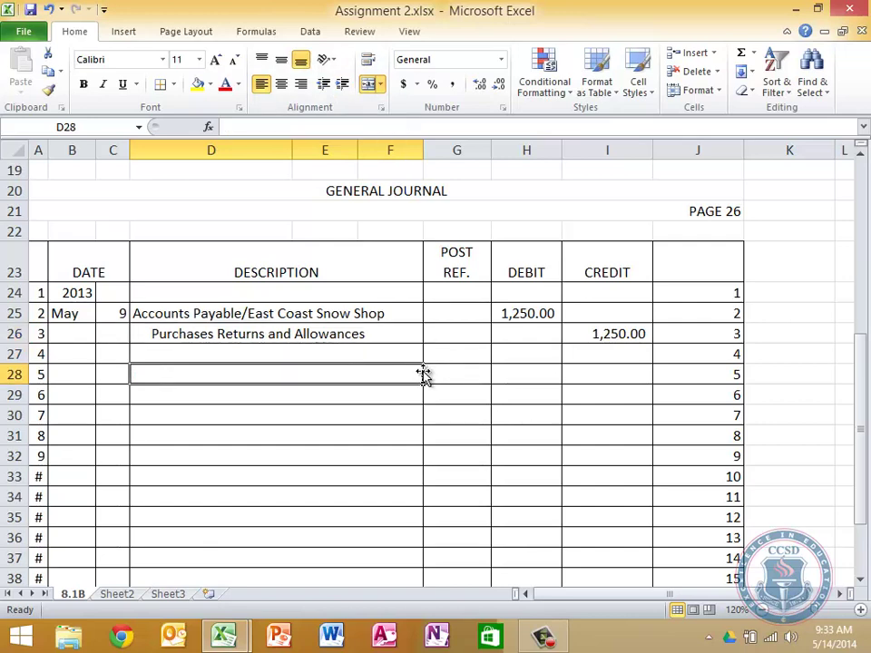
pyautogui.press('Up')
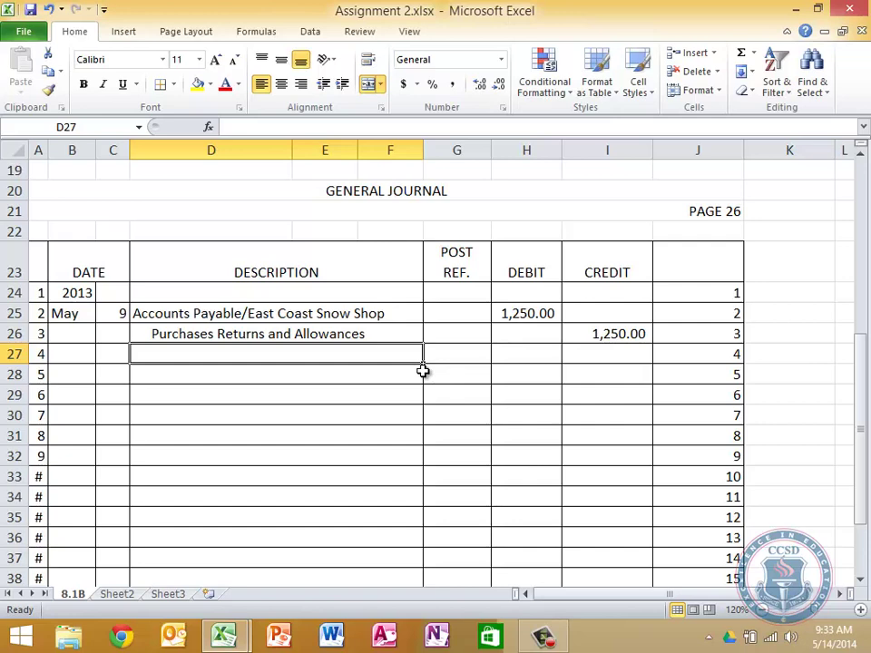
pyautogui.write('Rece')
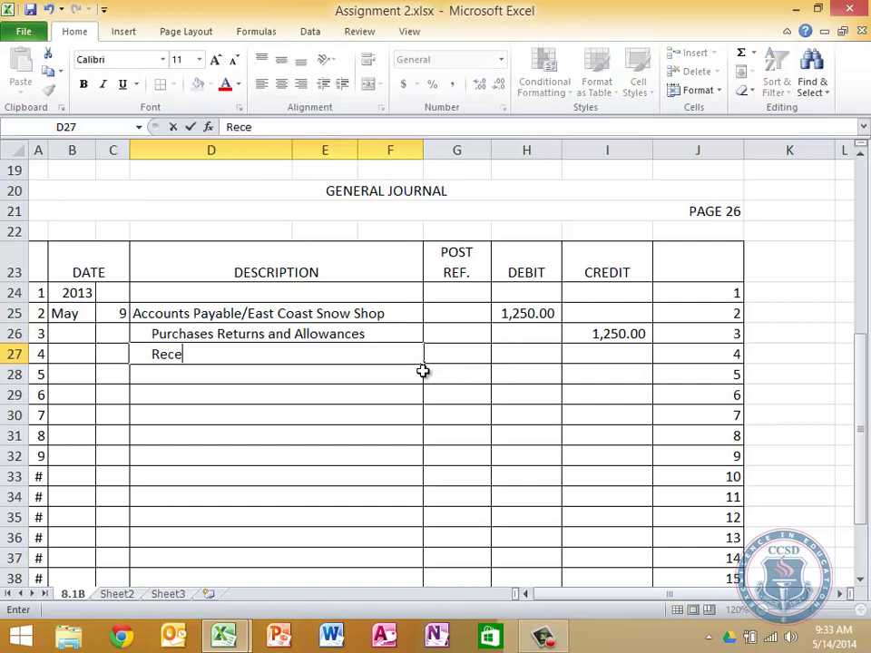
pyautogui.write('ived Cre')
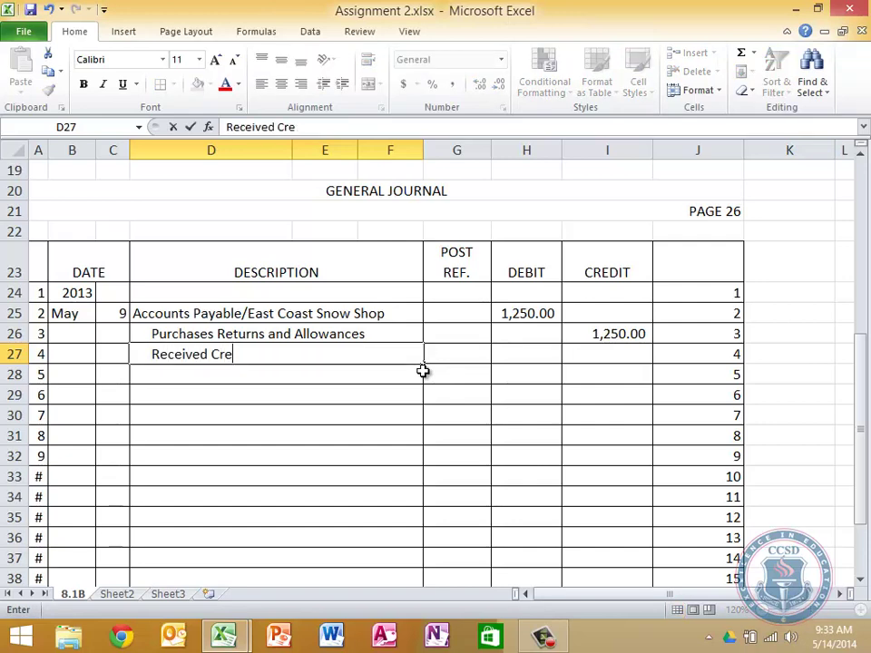
pyautogui.write('dit Memo')
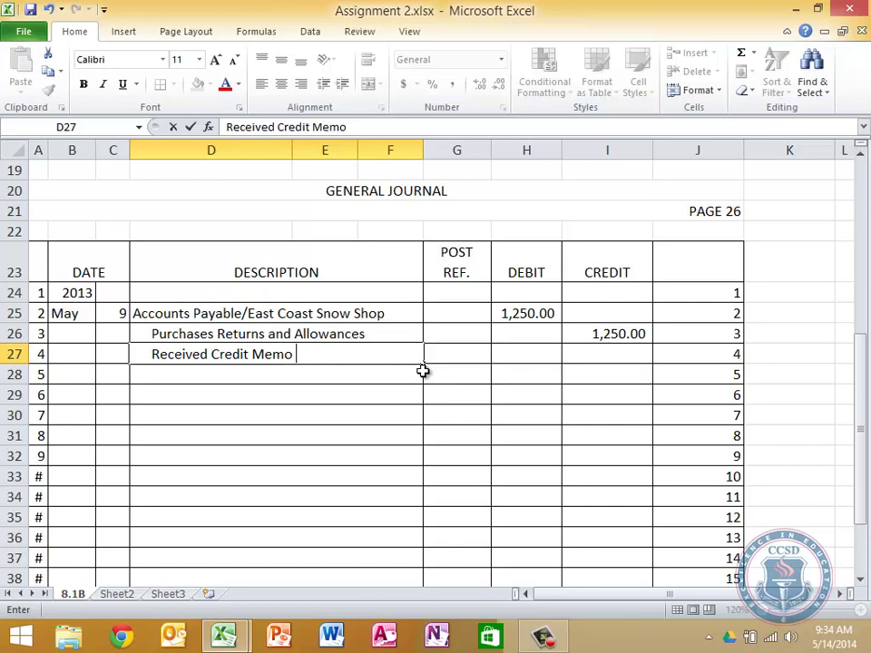
pyautogui.write('155 for damanaged')
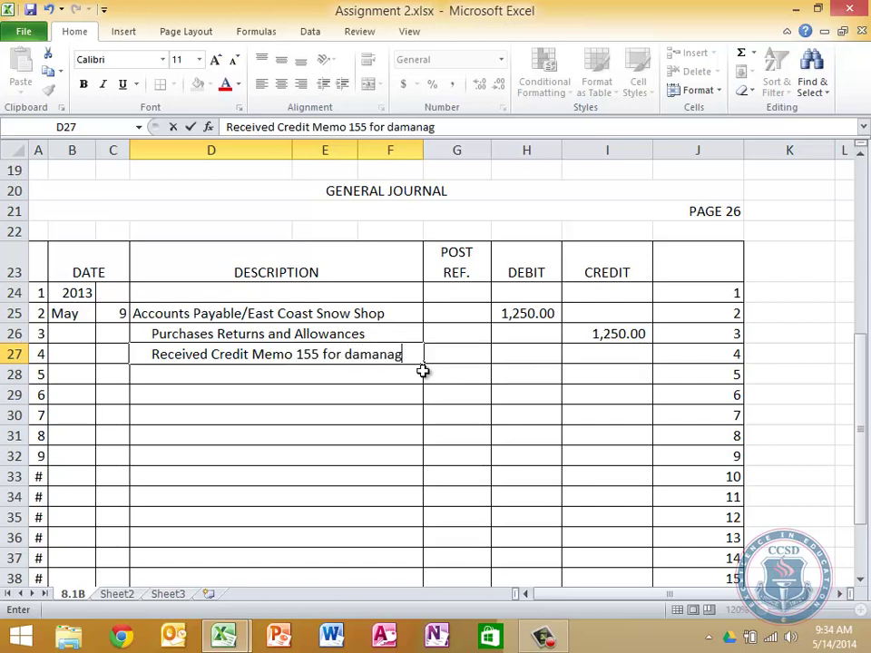
pyautogui.press('BackSpace')
pyautogui.press('BackSpace')
pyautogui.press('BackSpace')
pyautogui.press('BackSpace')
pyautogui.press('BackSpace')
pyautogui.write('ged')
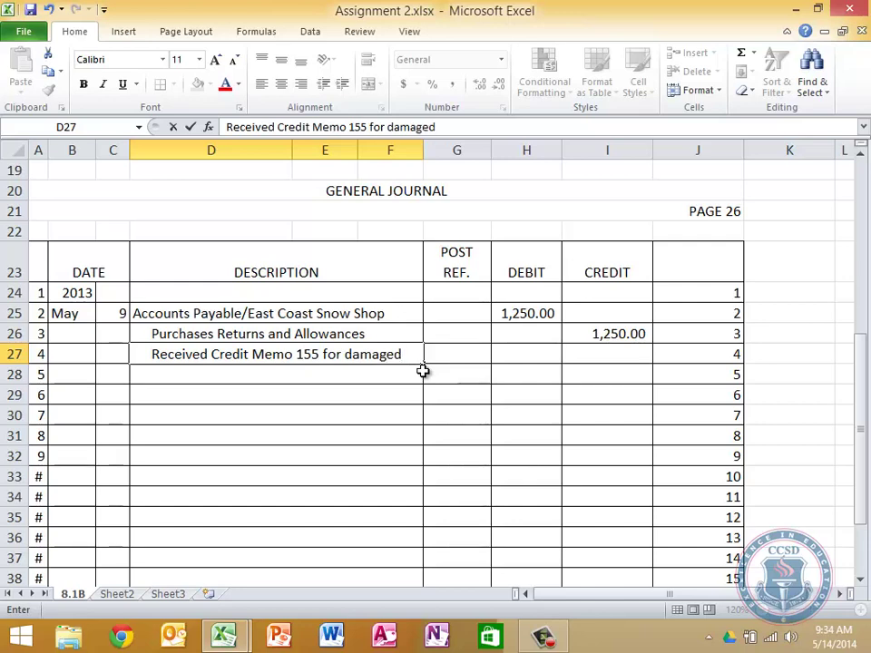
pyautogui.press('Return')
# - Continue the explanation in D28 with "ski boots that were returned: original"
pyautogui.write('ski book')
pyautogui.press('BackSpace')
pyautogui.write('ts')
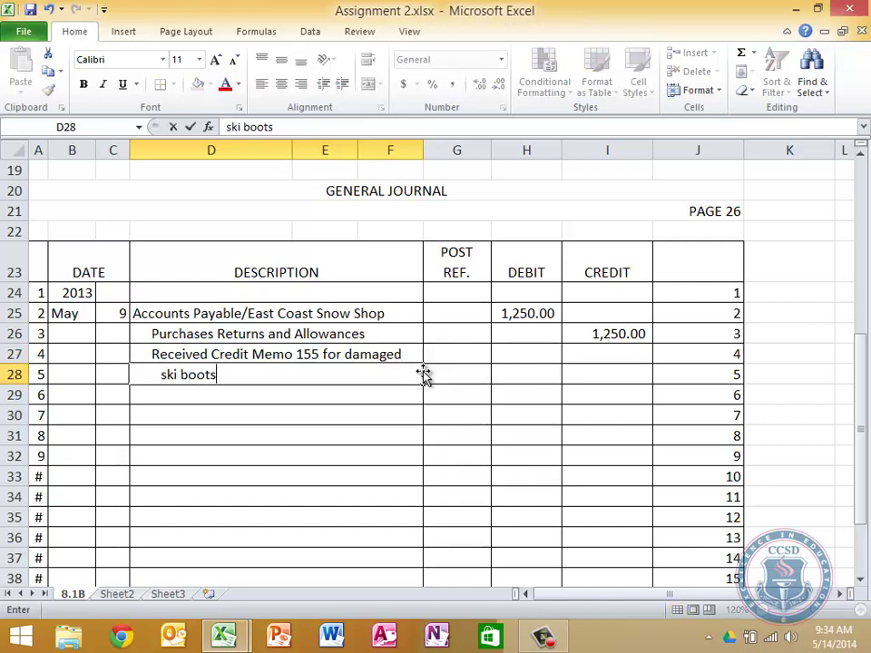
pyautogui.write(' that were ret')
pyautogui.write('ru')
pyautogui.press('BackSpace')
pyautogui.press('BackSpace')
pyautogui.write('u')
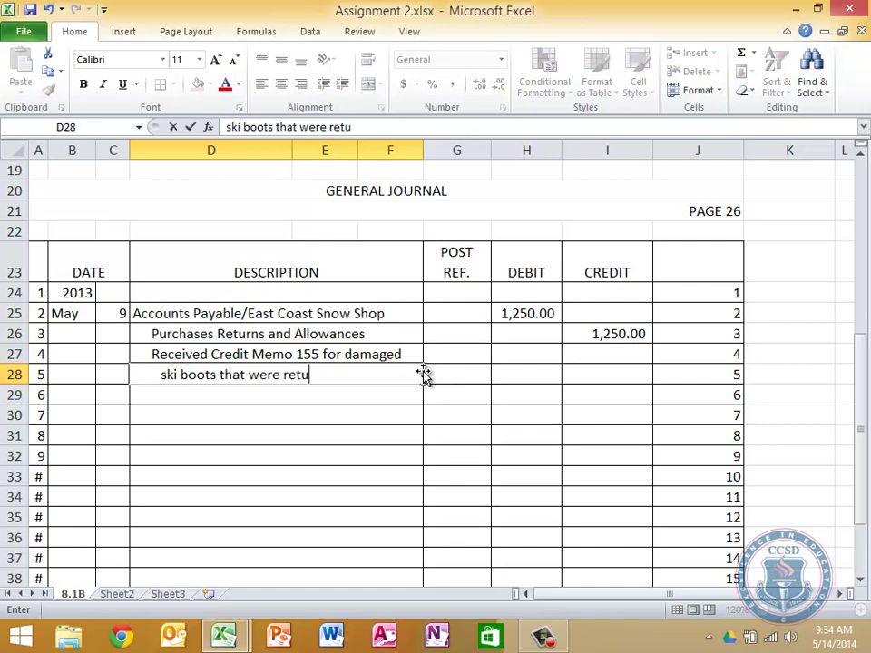
pyautogui.write('rned: orginal')
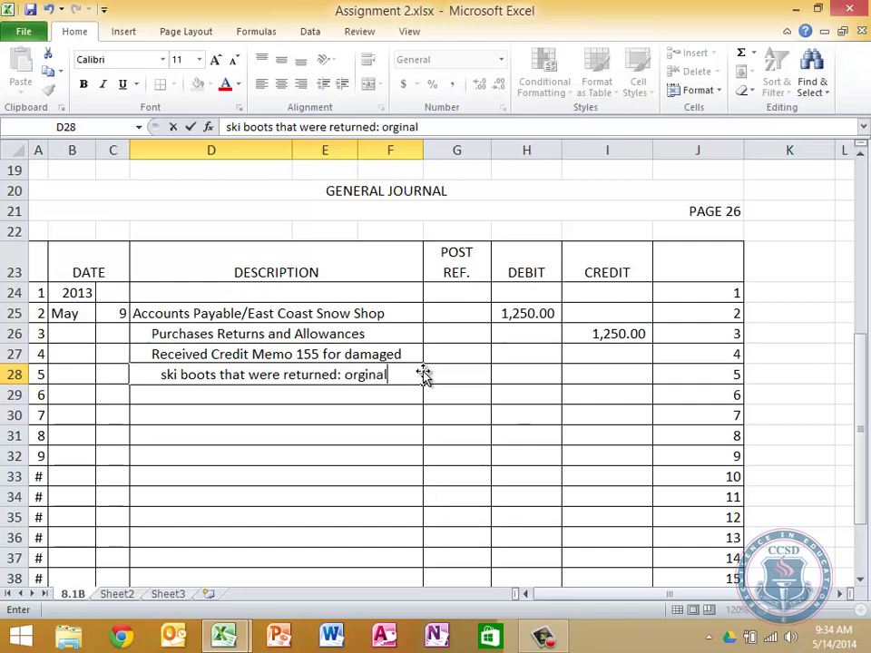
pyautogui.press('BackSpace')
pyautogui.press('BackSpace')
pyautogui.press('BackSpace')
pyautogui.press('BackSpace')
pyautogui.press('BackSpace')
pyautogui.write('iginal')
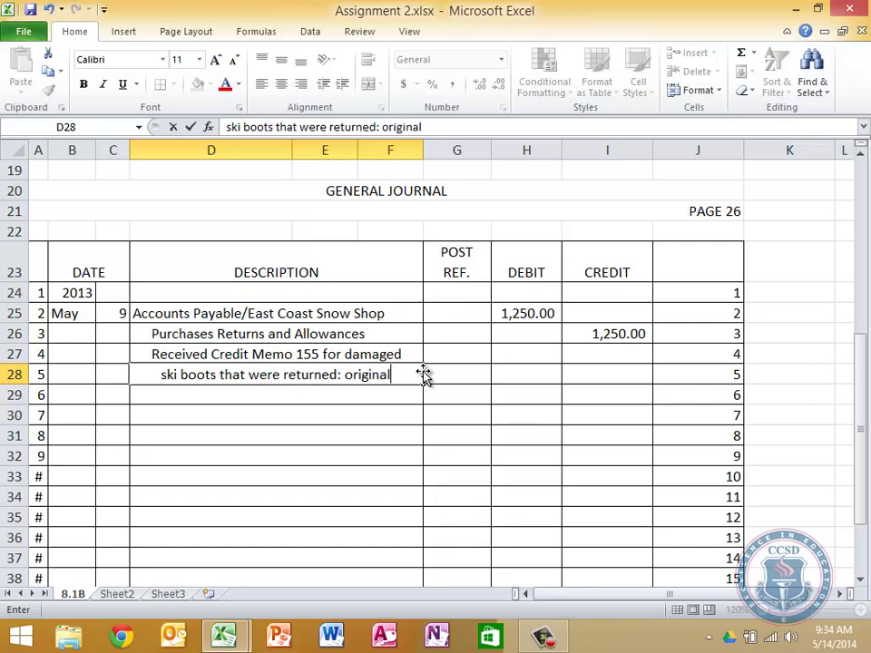
pyautogui.press('Return')
# - Finish the May 9 explanation with "sale was Invoice 6572, April 28, 2013" in D29
pyautogui.write('sale')
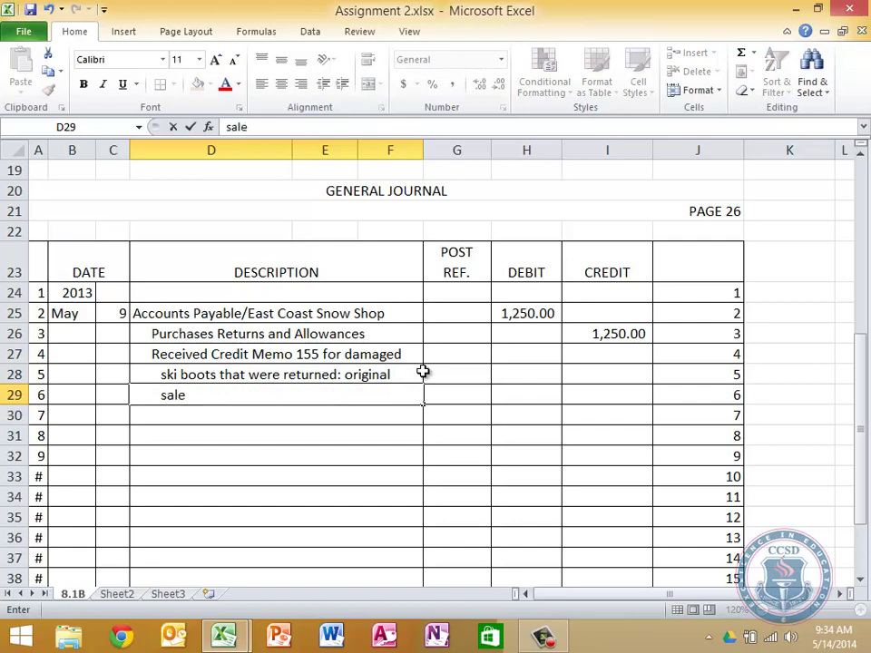
pyautogui.write(' was in')
pyautogui.press('BackSpace')
pyautogui.press('BackSpace')
pyautogui.write('Invoice')
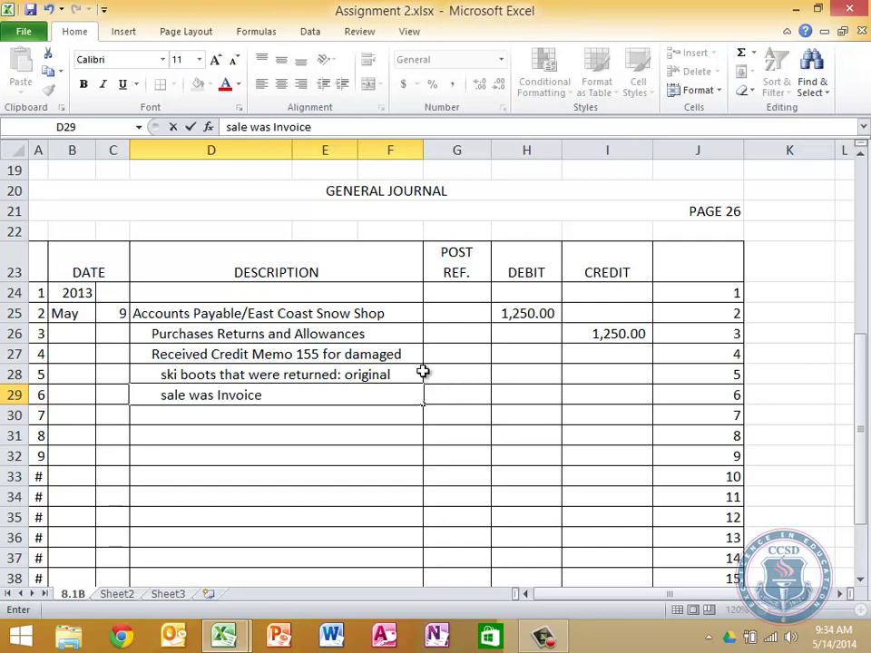
pyautogui.write(' 6572, Apriu')
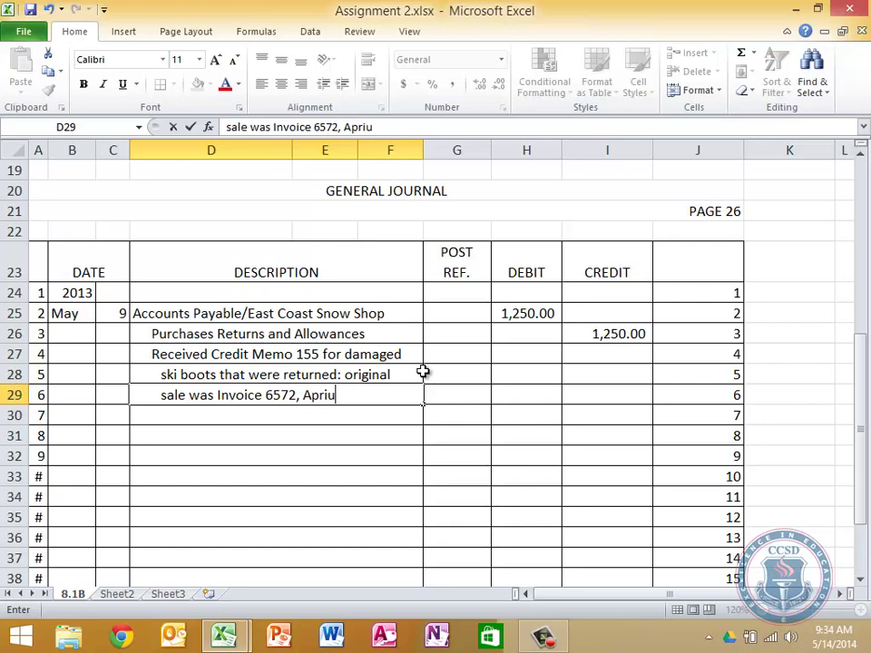
pyautogui.press('BackSpace')
pyautogui.write('l 28,2')
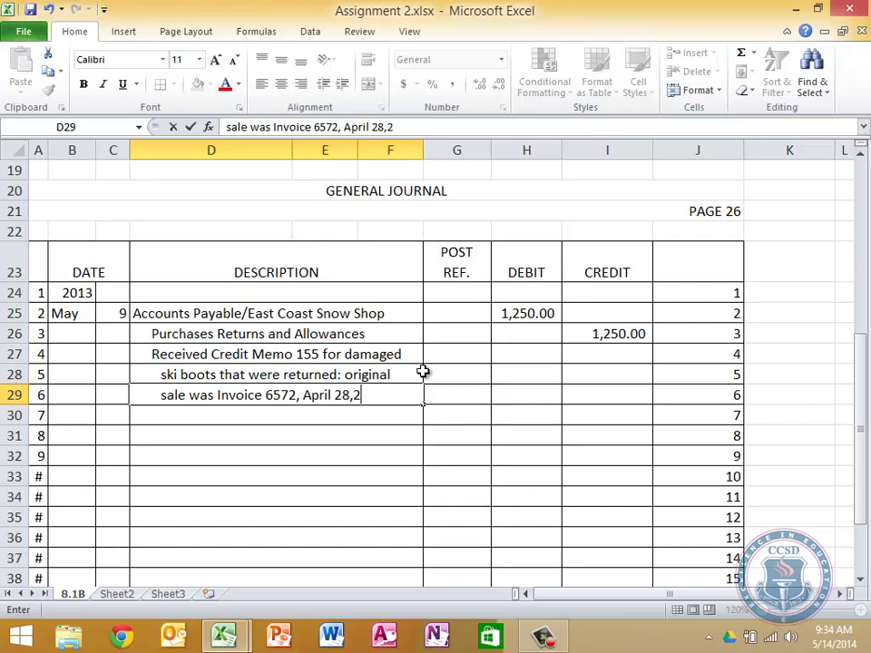
pyautogui.press('BackSpace')
pyautogui.write('2013')
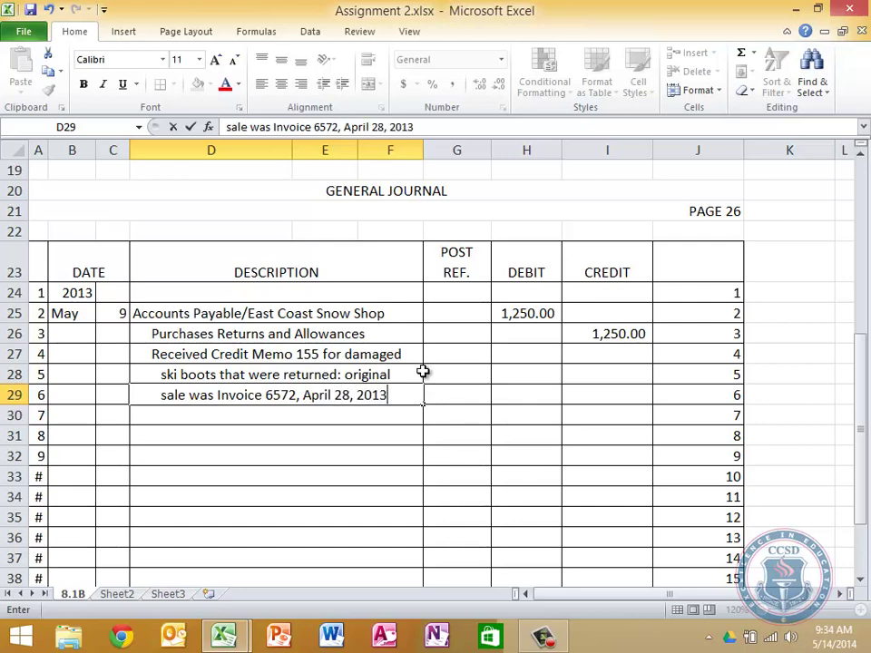
pyautogui.press('Return')
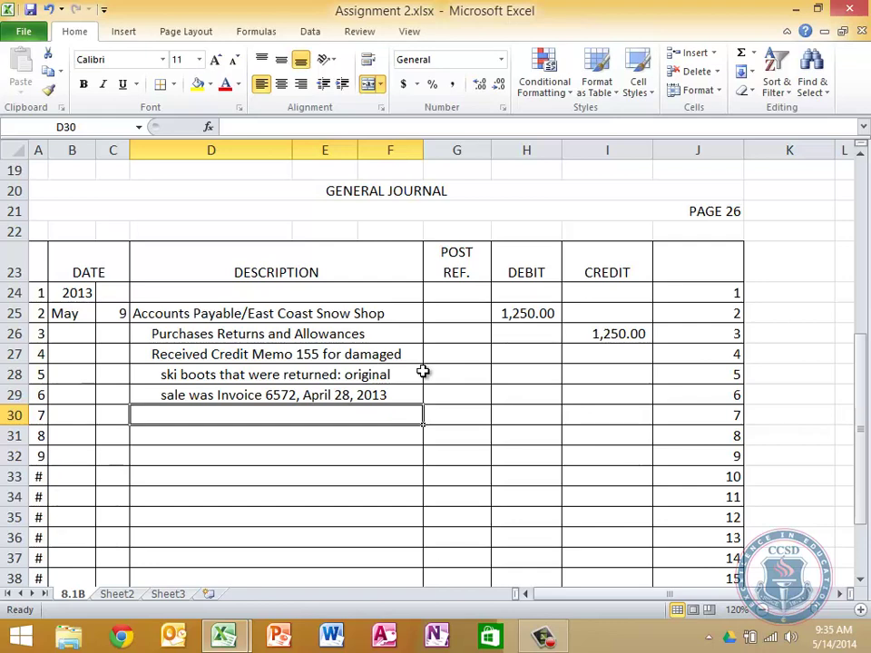
# - Enter 28 as the second entry's day in C31, leaving row 30 blank after the first entry
pyautogui.press('Down')
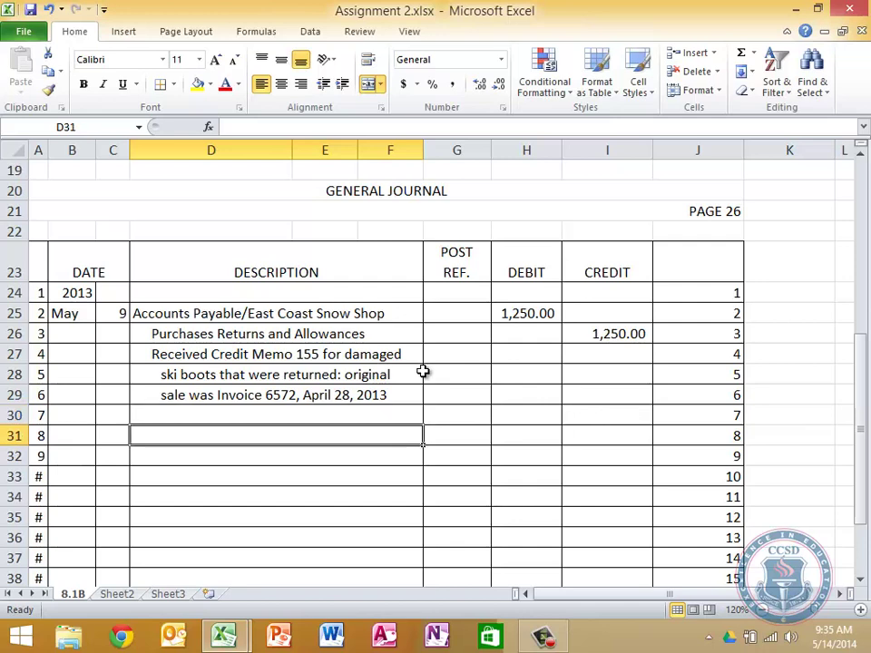
pyautogui.press('Left')
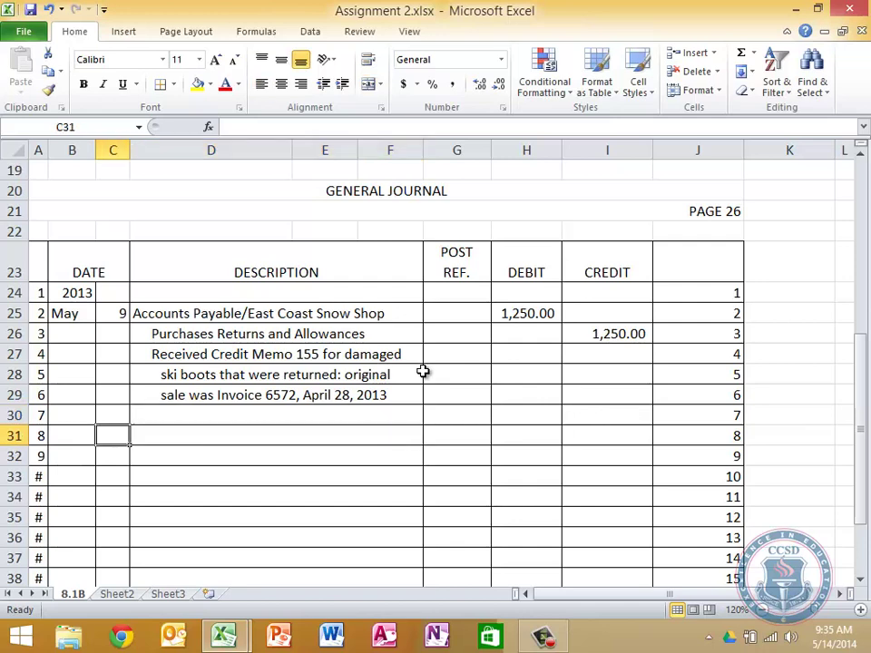
pyautogui.write('28')
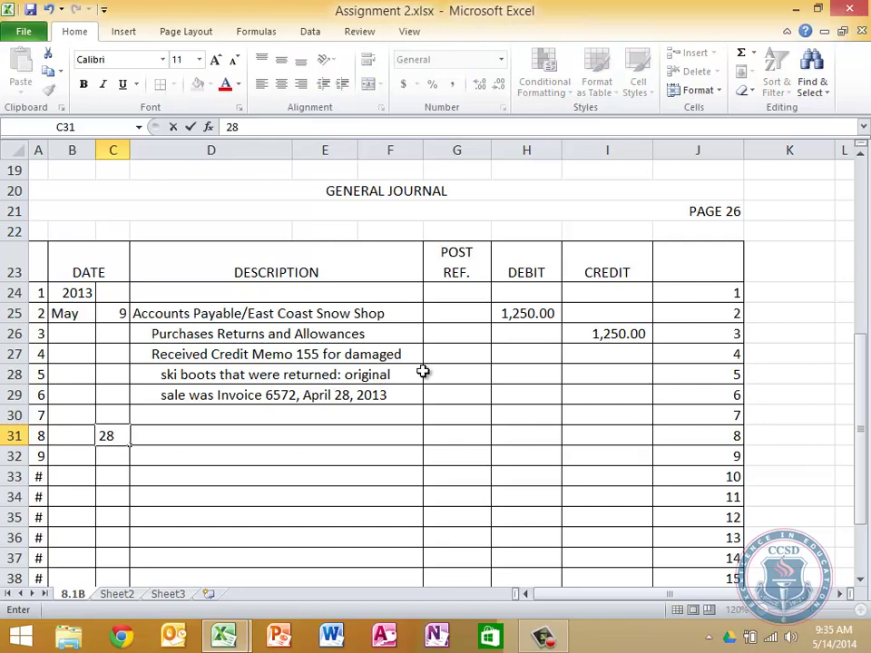
pyautogui.press('Tab')
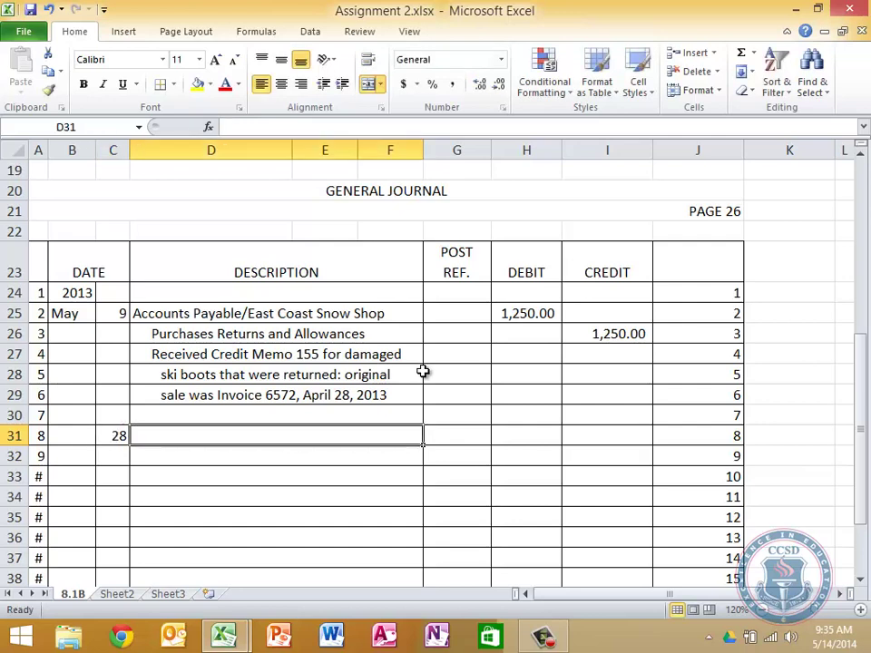
# - Enter the May 28 amounts: a 380 debit in H31 and a 380 credit in I32
pyautogui.press('Tab')
pyautogui.press('Tab')
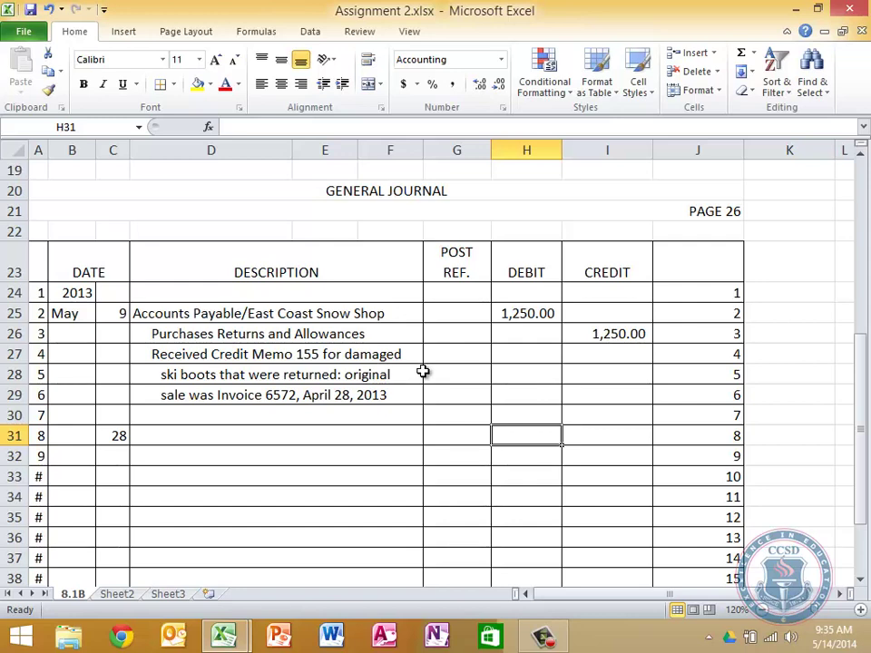
pyautogui.write('380')
pyautogui.press('Tab')
pyautogui.press('Down')
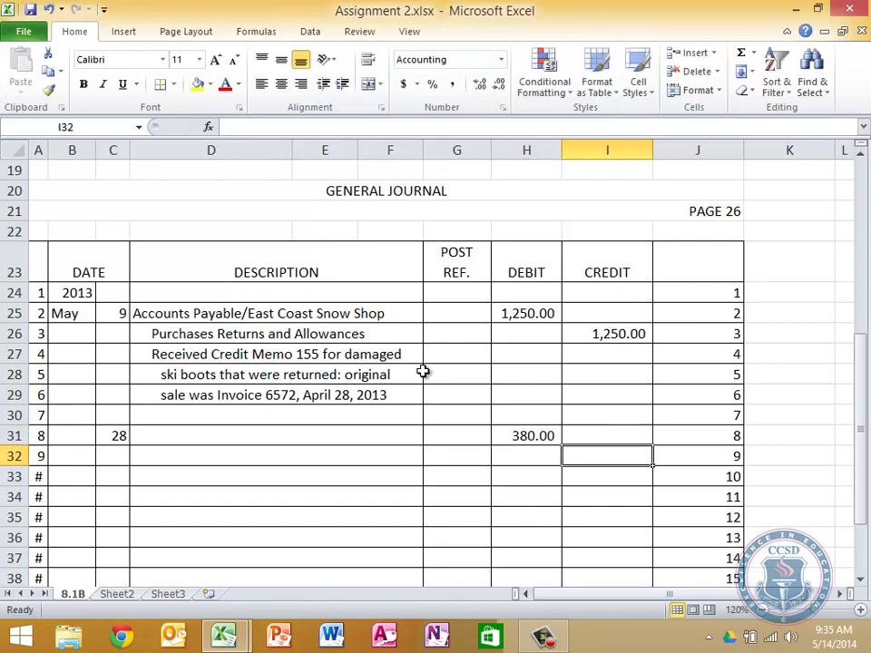
pyautogui.write('380')
pyautogui.press('Return')
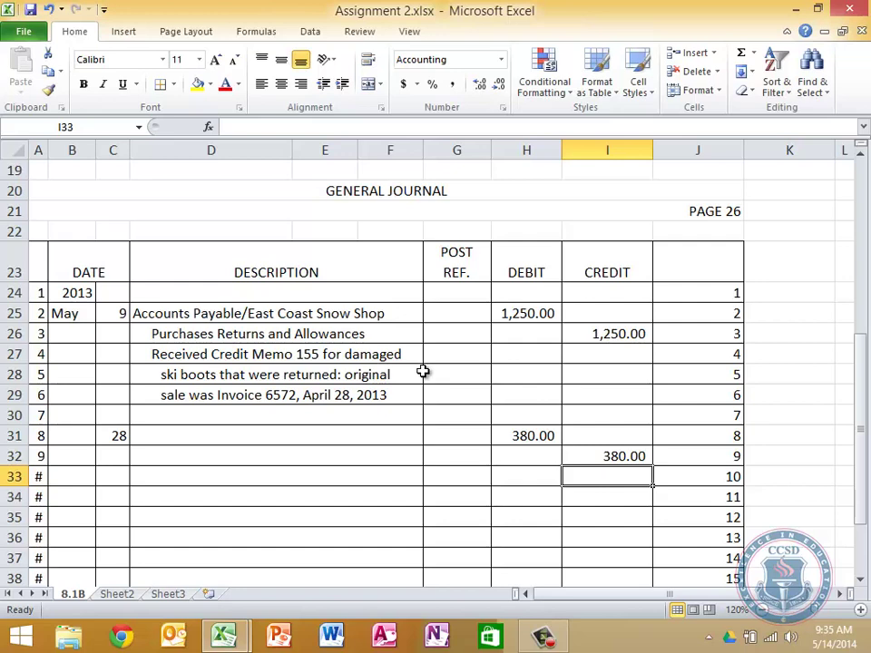
# - Copy the May 9 entry's descriptions in D25:D29 into the May 28 entry starting at D31
pyautogui.press('Up')
pyautogui.press('Left')
pyautogui.press('Left')
pyautogui.press('Left')
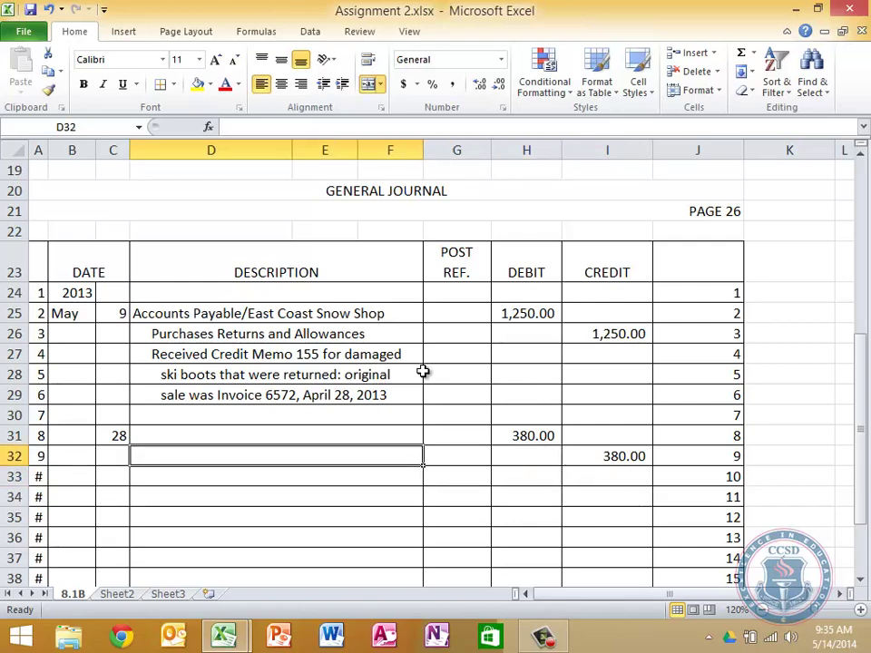
pyautogui.press('Up')
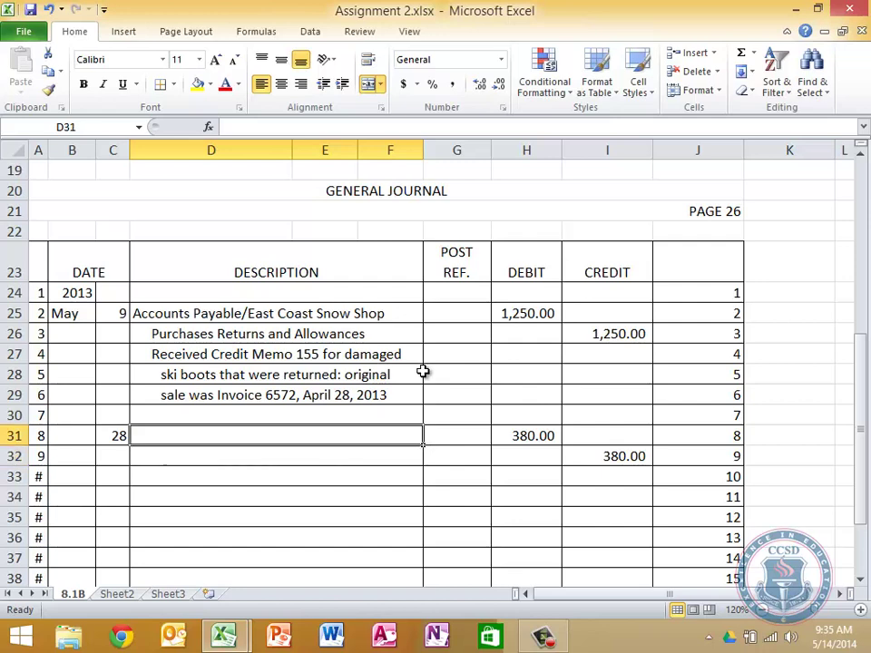
pyautogui.press('Up')
pyautogui.press('Up')
pyautogui.press('Up')
pyautogui.press('Up')
pyautogui.press('Up')
pyautogui.press('Up')
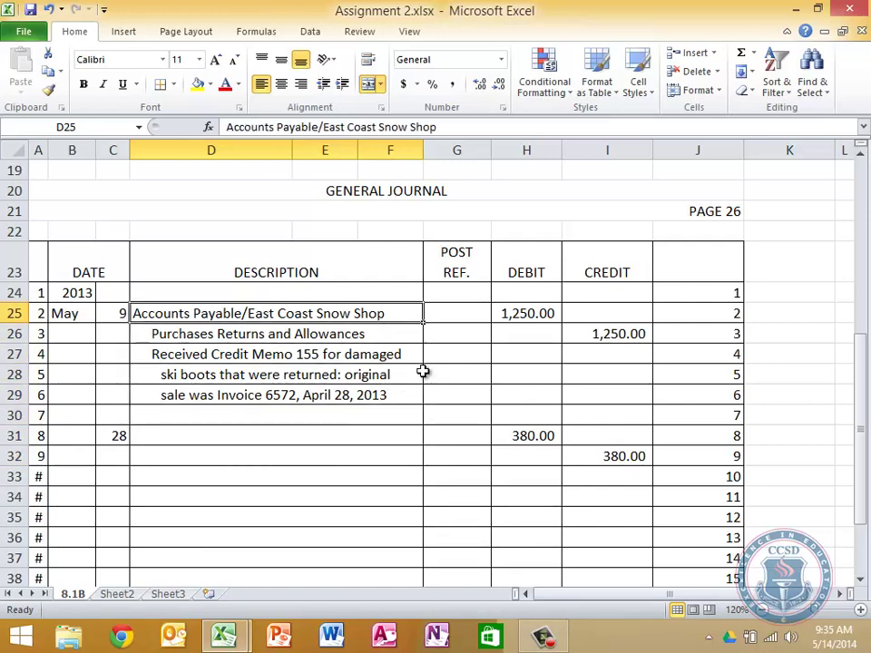
pyautogui.hotkey('shift', 'Down')
pyautogui.hotkey('shift', 'Down')
pyautogui.hotkey('shift', 'Down')
pyautogui.hotkey('shift', 'Down')
pyautogui.hotkey('ctrl', 'c')
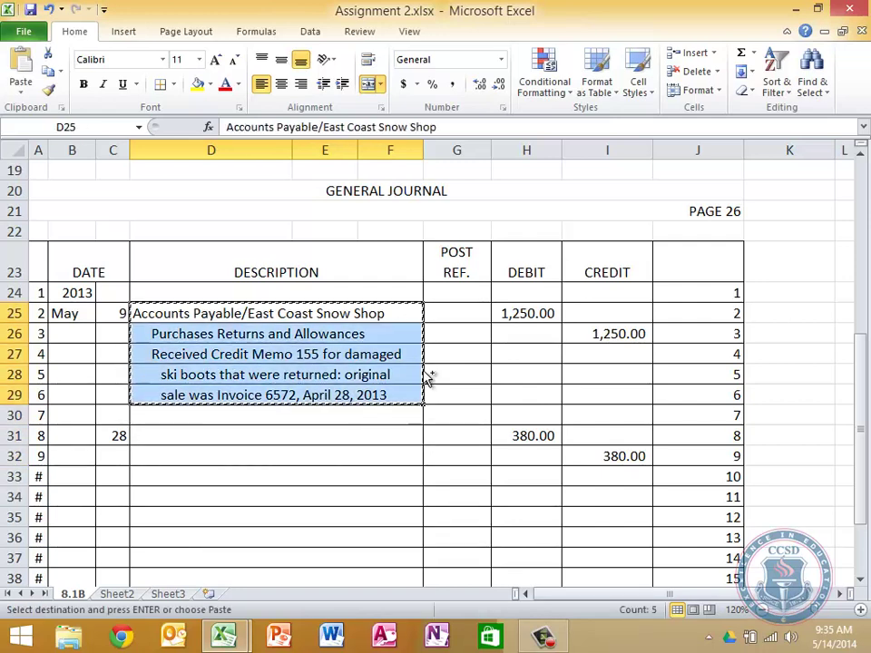
pyautogui.press('Down')
pyautogui.press('Down')
pyautogui.press('Down')
pyautogui.press('Down')
pyautogui.press('Down')
pyautogui.press('Down')
pyautogui.hotkey('ctrl', 'v')
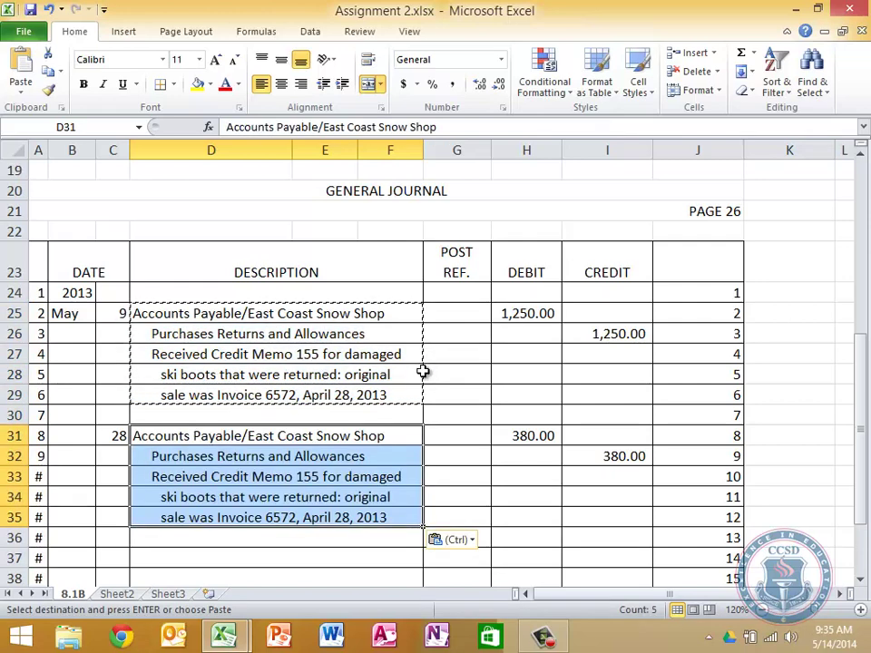
# - Change the debited account in D31 to "Accounts Payable/May-Day Ski Shop"
pyautogui.press('Left')
pyautogui.press('Right')
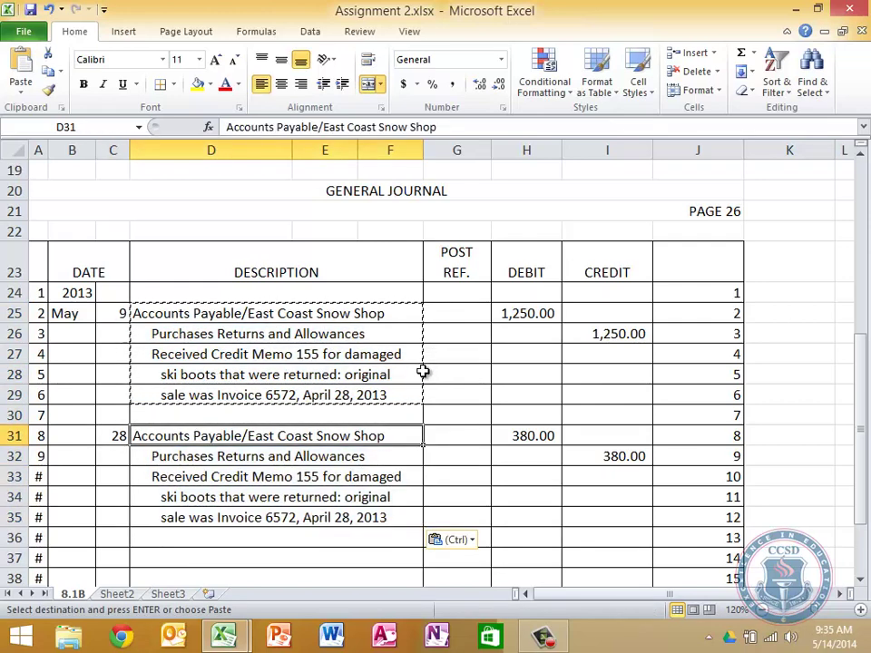
pyautogui.click(322, 127)
pyautogui.hotkey('shift', 'Home')
pyautogui.hotkey('shift', 'End')
pyautogui.write('May Da')
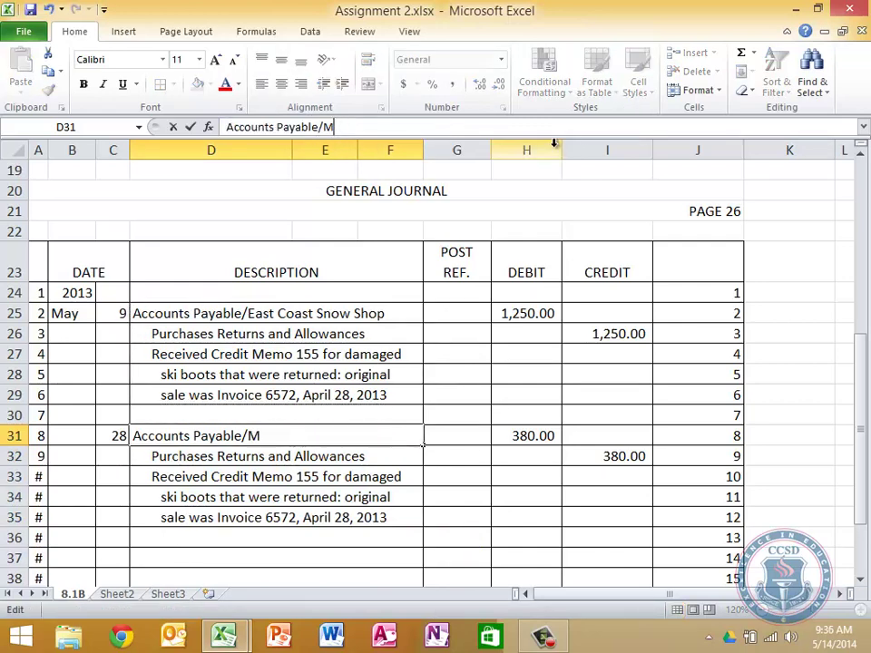
pyautogui.press('BackSpace')
pyautogui.press('BackSpace')
pyautogui.write('-Day Ski Shop')
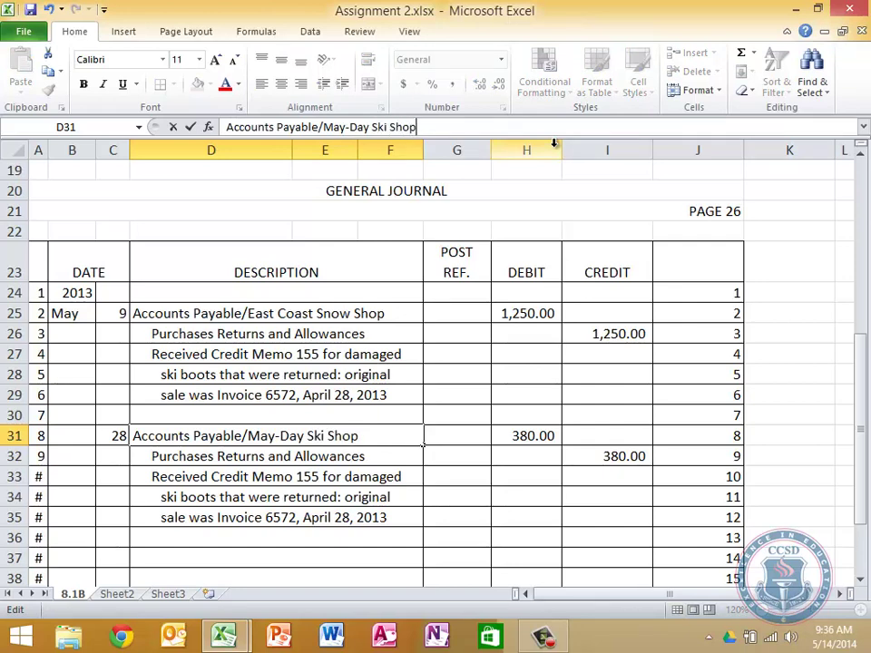
pyautogui.press('Return')
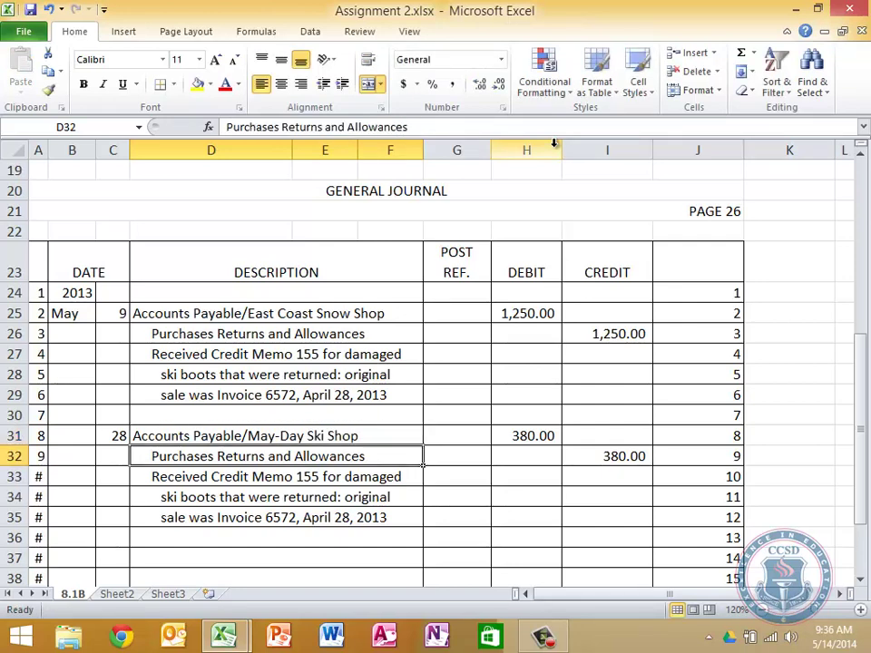
# - Edit the explanation's first line in D33 to read "Received Credit Memo 38 for defective"
pyautogui.press('Down')
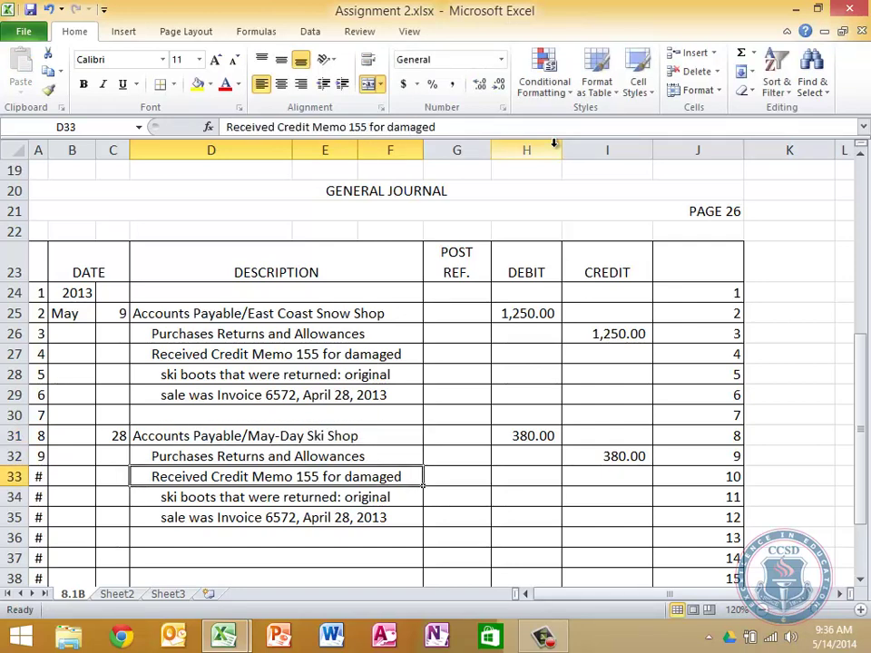
pyautogui.doubleClick(359, 127)
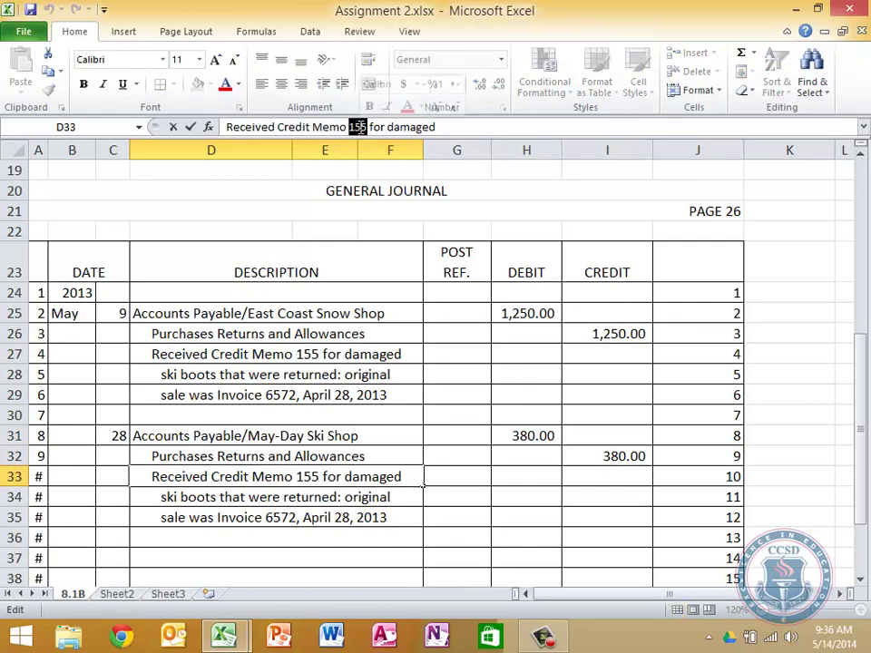
pyautogui.write('38')
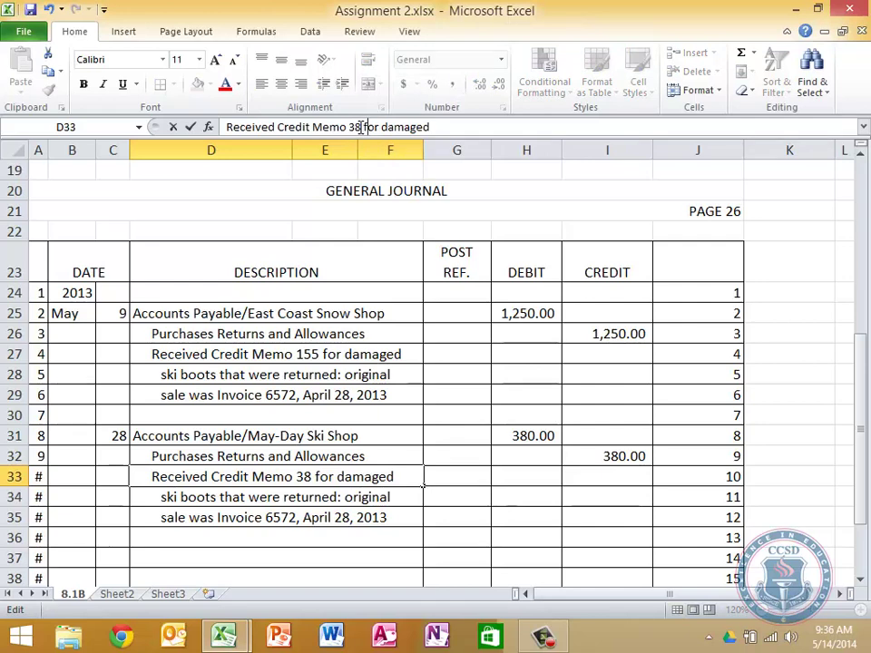
pyautogui.press('Right')
pyautogui.press('Right')
pyautogui.press('Right')
pyautogui.press('Right')
pyautogui.press('Right')
pyautogui.press('Right')
pyautogui.hotkey('shift', 'Right')
pyautogui.hotkey('shift', 'Right')
pyautogui.hotkey('shift', 'Right')
pyautogui.hotkey('shift', 'Right')
pyautogui.hotkey('shift', 'Right')
pyautogui.hotkey('shift', 'Right')
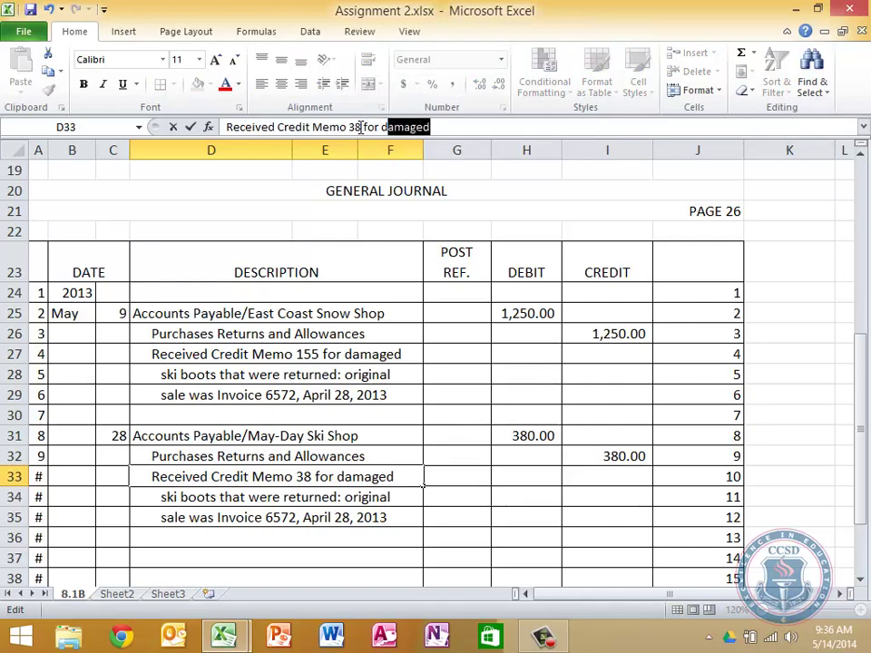
pyautogui.write('efective')
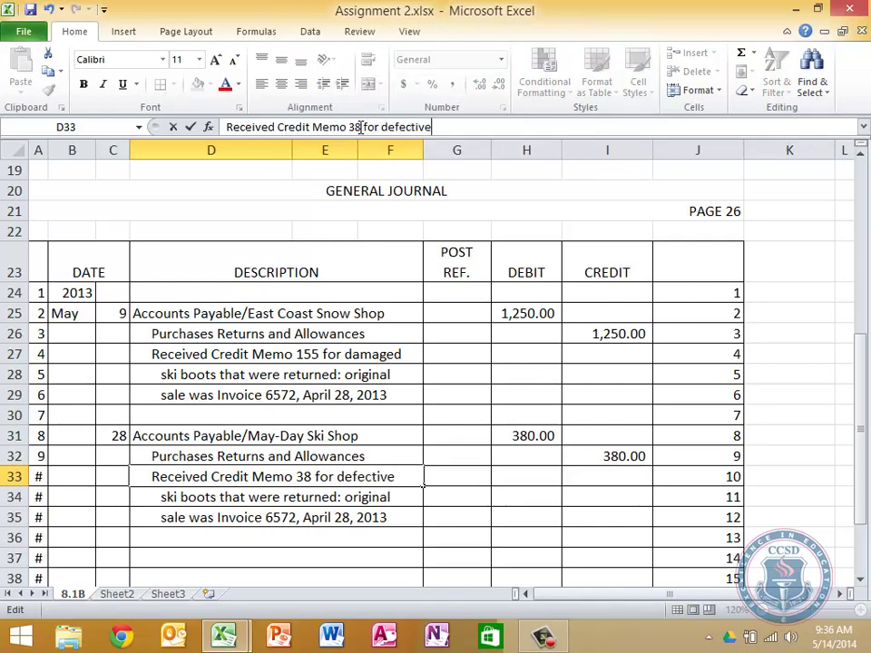
pyautogui.press('Return')
# - Replace "boots" with "poles" in the explanation's second line in D34
pyautogui.doubleClick(258, 127)
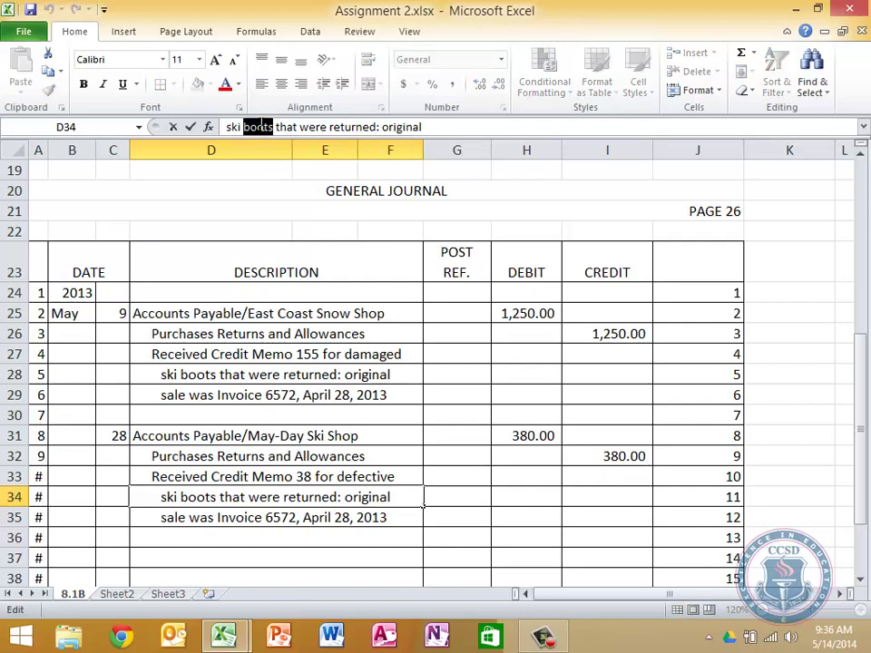
pyautogui.write('poles')
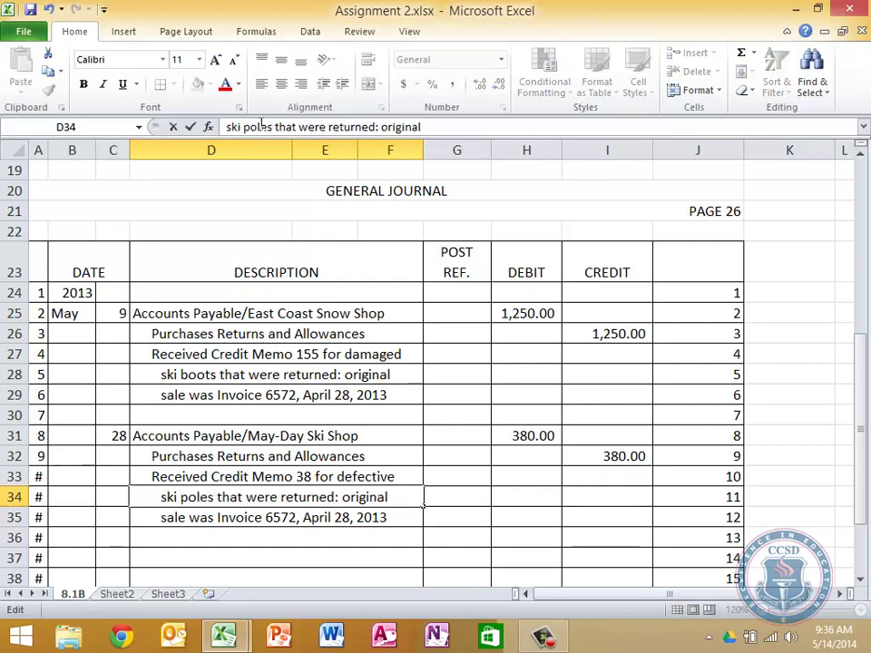
pyautogui.press('Return')
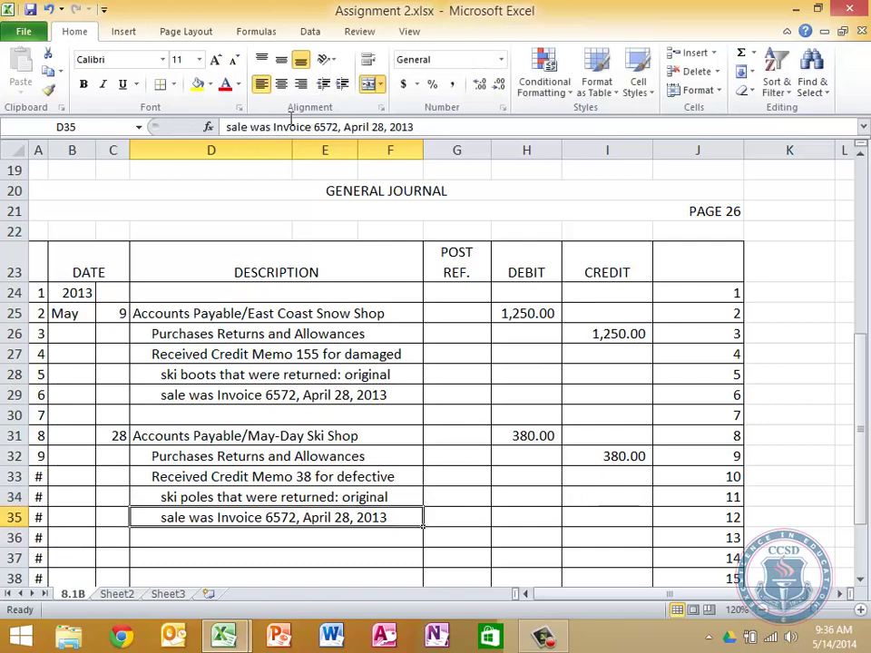
# - Edit the explanation's last line in D35 to read "sale was Invoice 5011, May 15, 2013"
pyautogui.click(261, 127)
pyautogui.doubleClick(325, 127)
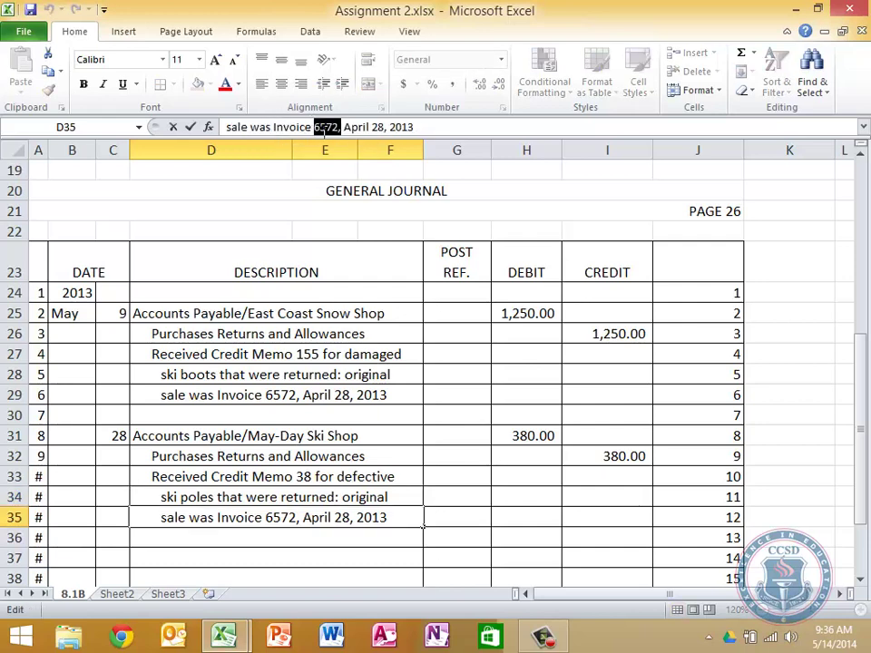
pyautogui.write('5011')
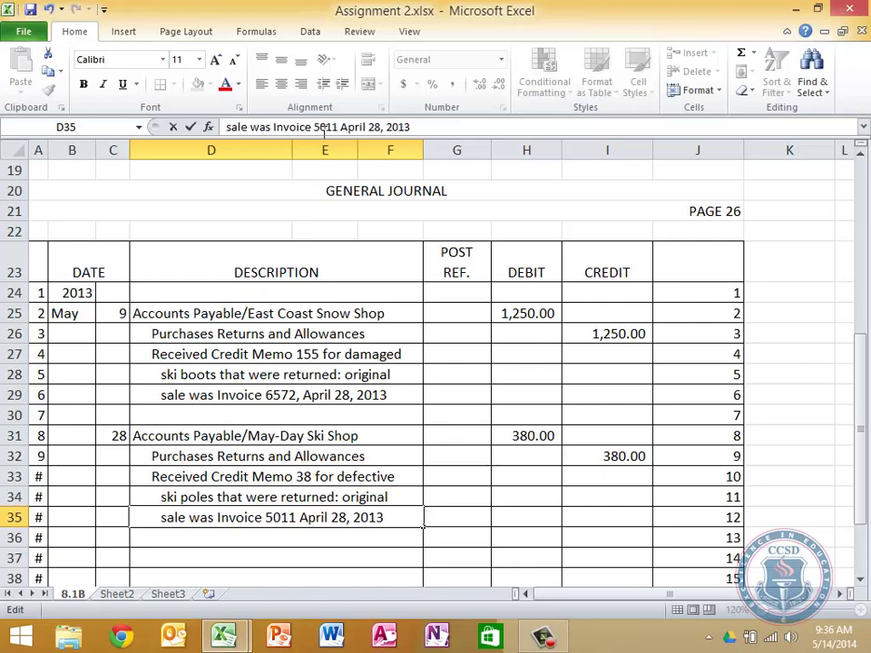
pyautogui.write(',')
pyautogui.hotkey('shift', 'Right')
pyautogui.hotkey('shift', 'Right')
pyautogui.hotkey('shift', 'Right')
pyautogui.hotkey('shift', 'Right')
pyautogui.hotkey('shift', 'Right')
pyautogui.hotkey('shift', 'Right')
pyautogui.hotkey('shift', 'Right')
pyautogui.hotkey('shift', 'Right')
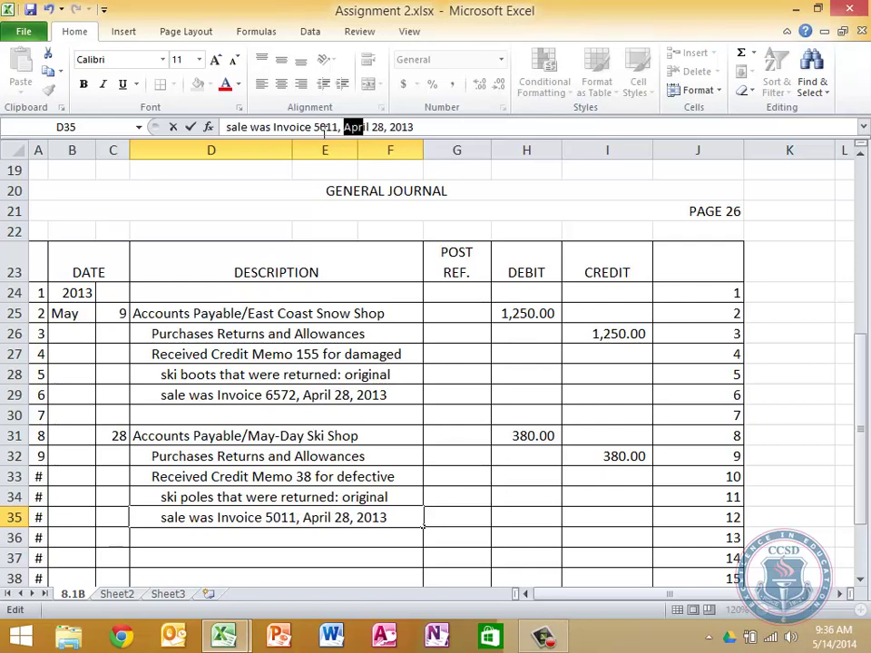
pyautogui.write('May')
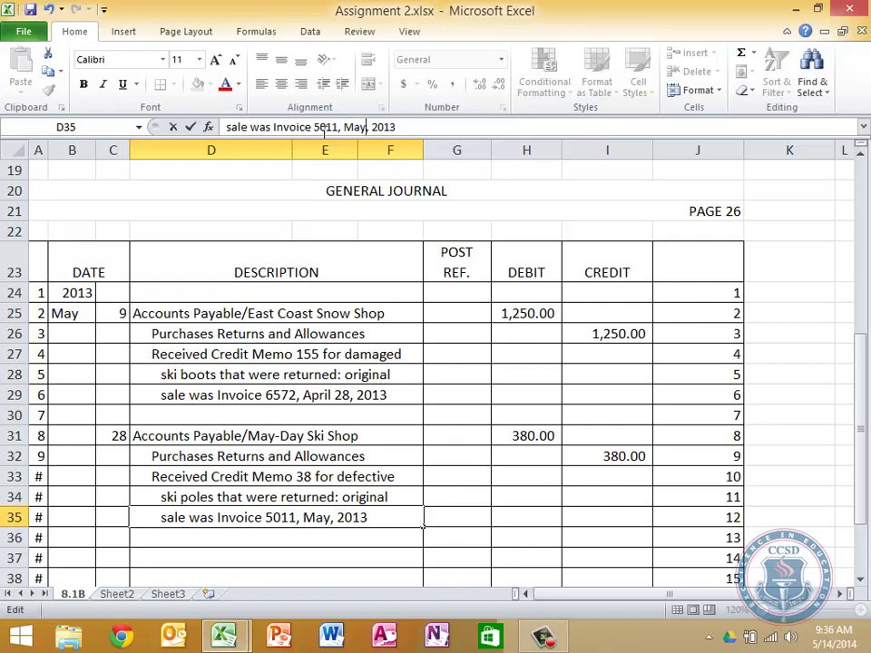
pyautogui.write(' 15')
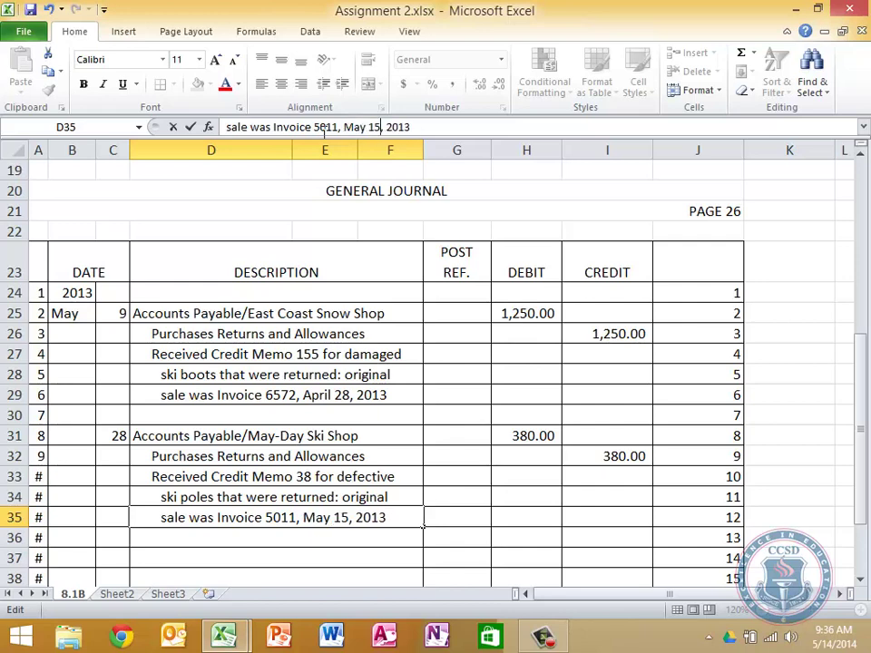
# - Switch to the Assignment 1 workbook and review the ledger accounts on its 7.2B-2 sheet
pyautogui.press('Return')
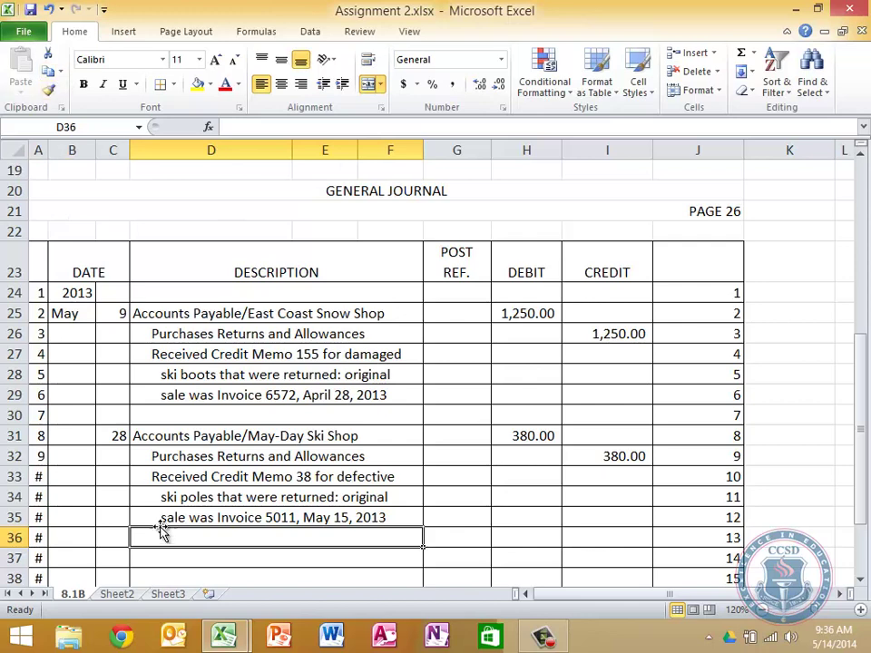
pyautogui.moveTo(223, 635)
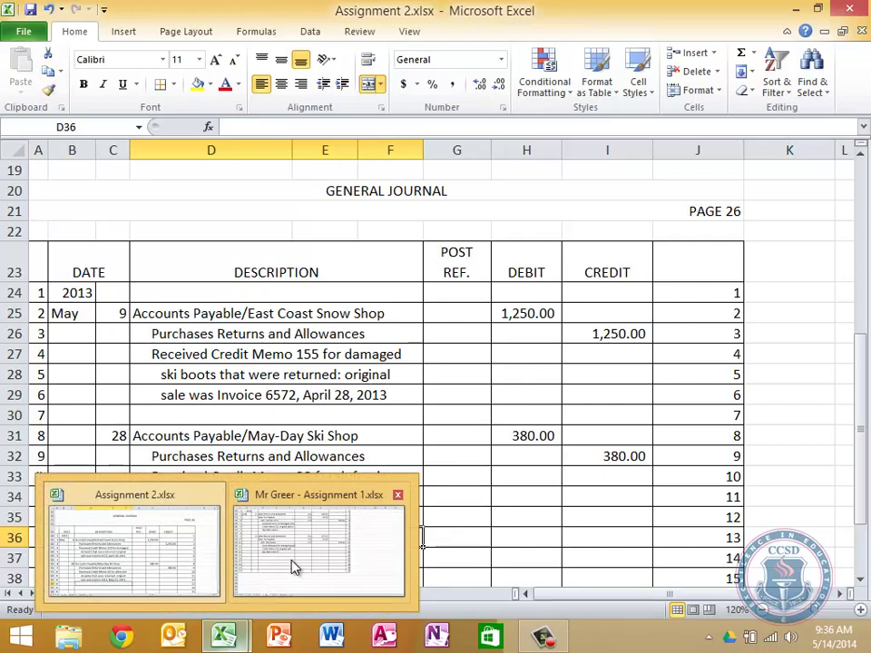
pyautogui.moveTo(293, 567)
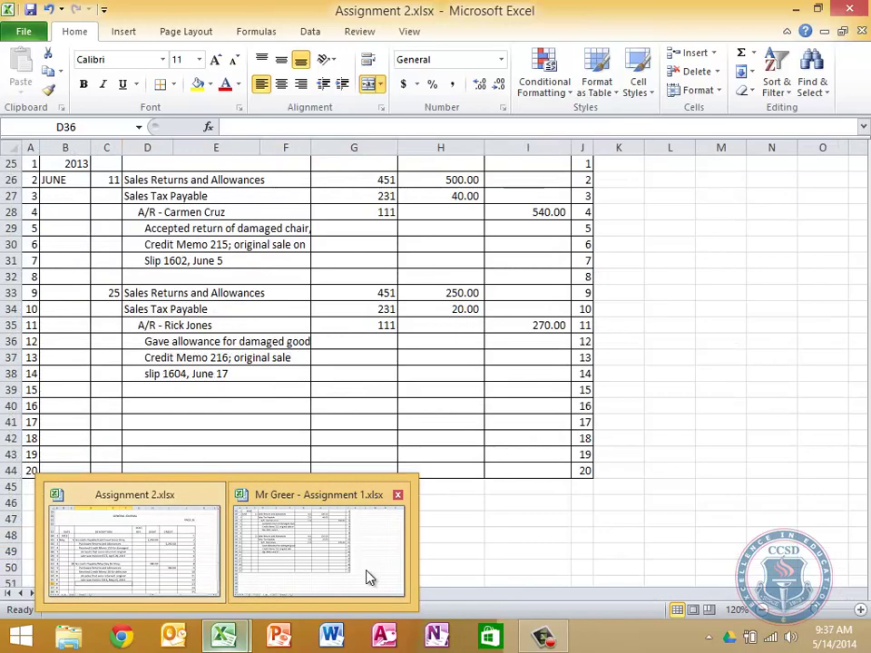
pyautogui.click(368, 575)
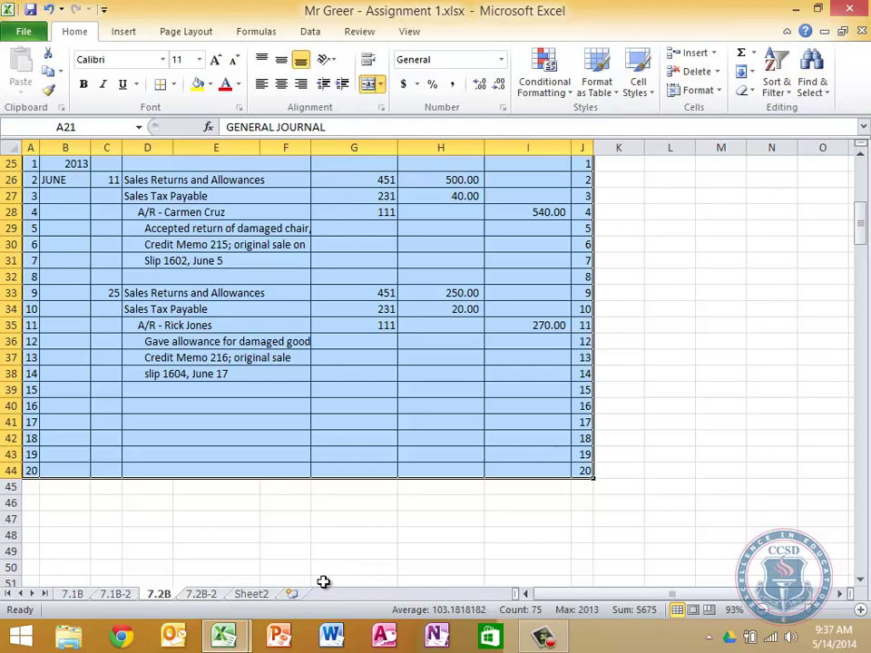
pyautogui.click(194, 597)
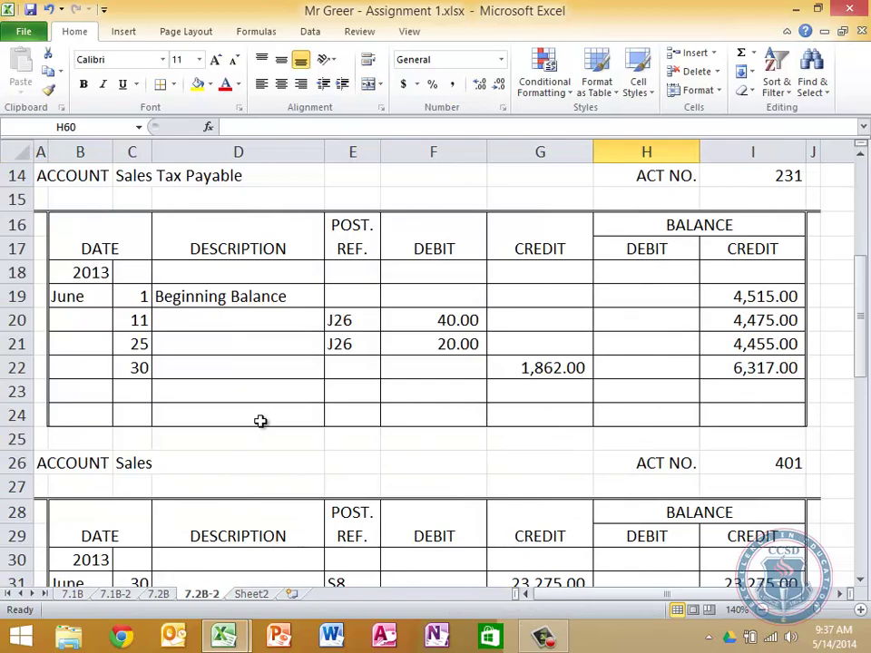
pyautogui.scroll(-8, 260, 420)
pyautogui.scroll(13, 261, 421)
pyautogui.scroll(-13, 260, 420)
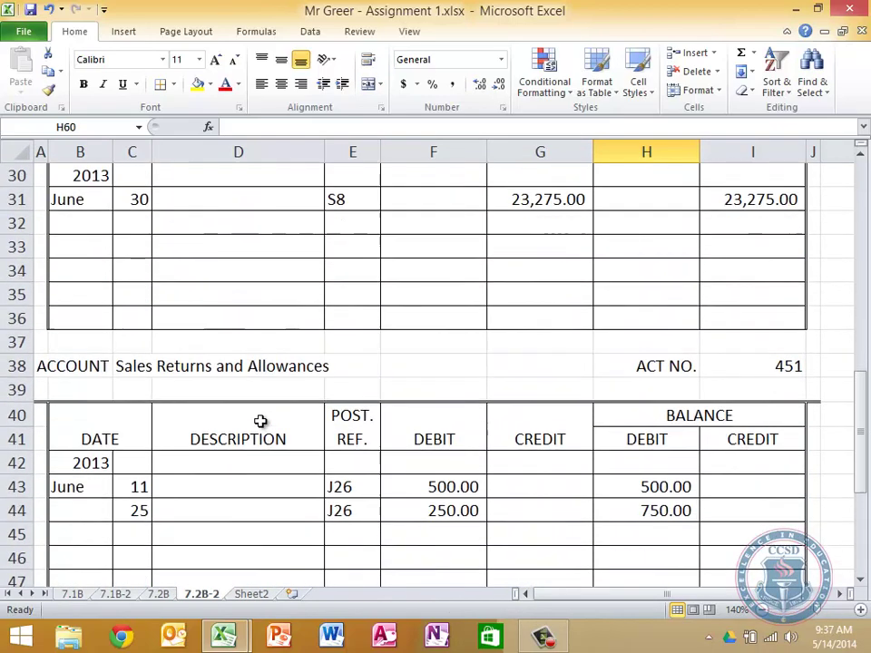
pyautogui.scroll(8, 260, 420)
pyautogui.scroll(5, 261, 420)
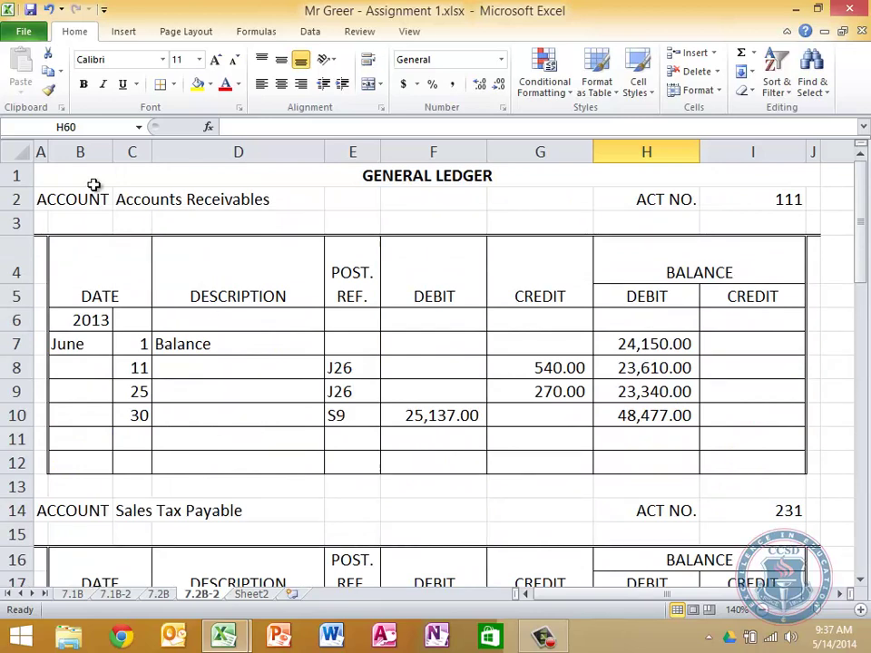
# - Copy the entire 7.2B-2 general ledger sheet and paste it into Sheet2 of the Assignment 2 workbook
pyautogui.click(18, 153)
pyautogui.hotkey('ctrl', 'c')
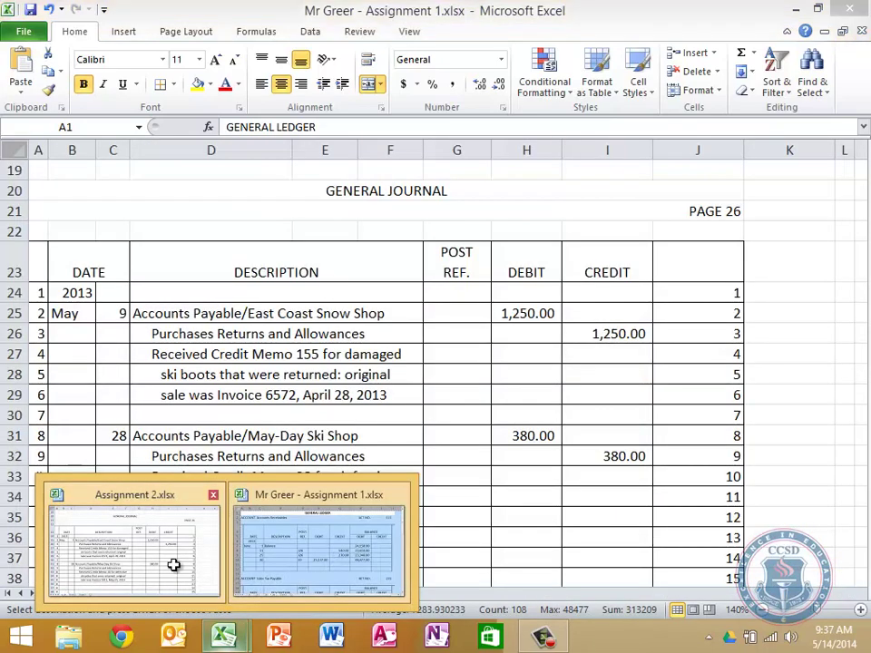
pyautogui.click(174, 564)
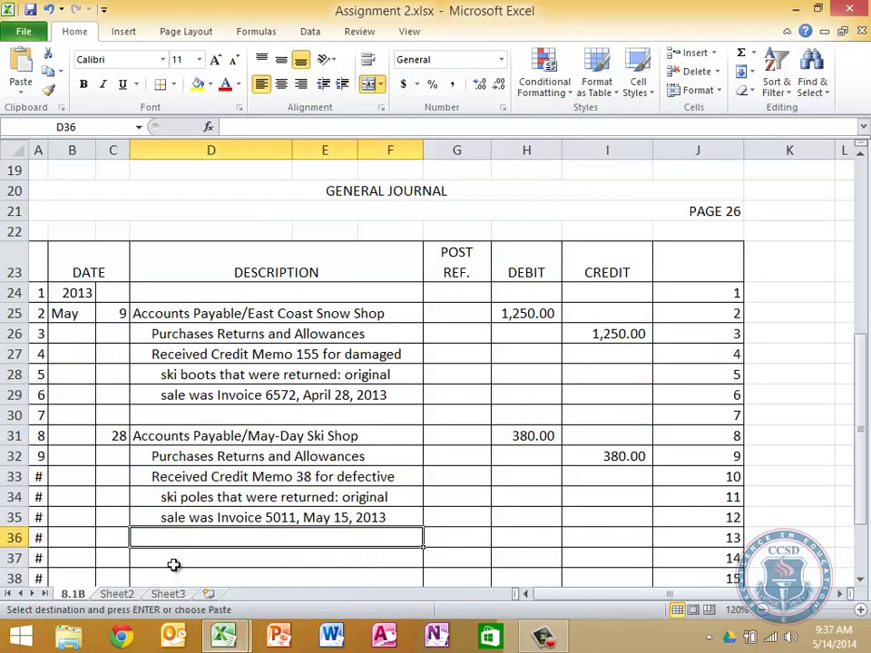
pyautogui.click(116, 593)
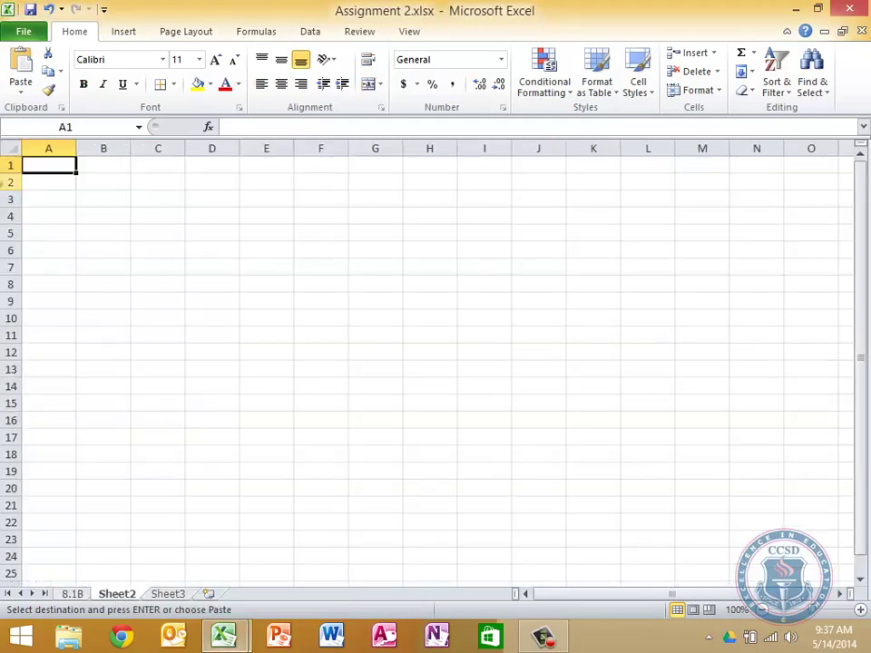
pyautogui.click(15, 147)
pyautogui.rightClick(18, 151)
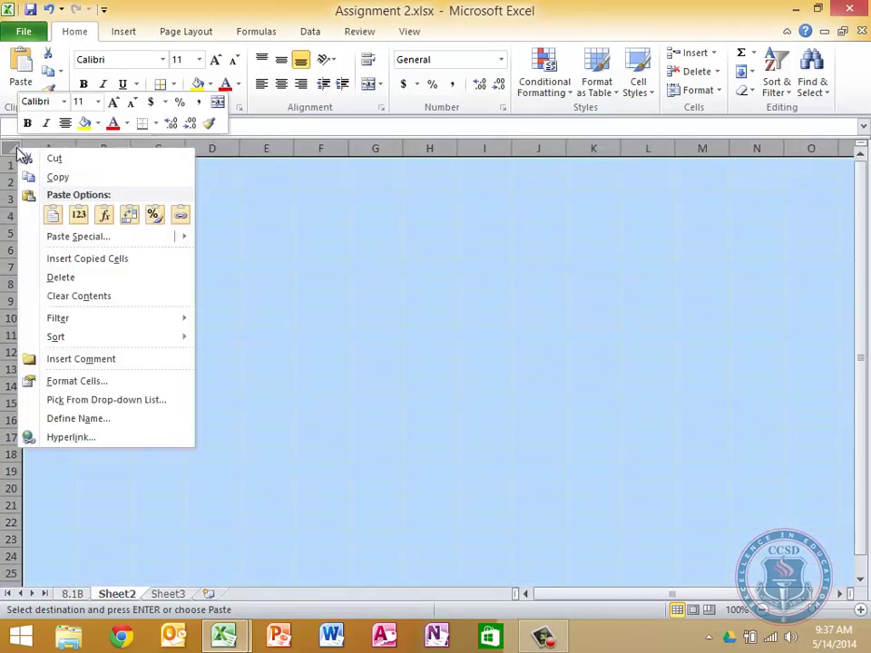
pyautogui.click(15, 147)
pyautogui.hotkey('ctrl', 'v')
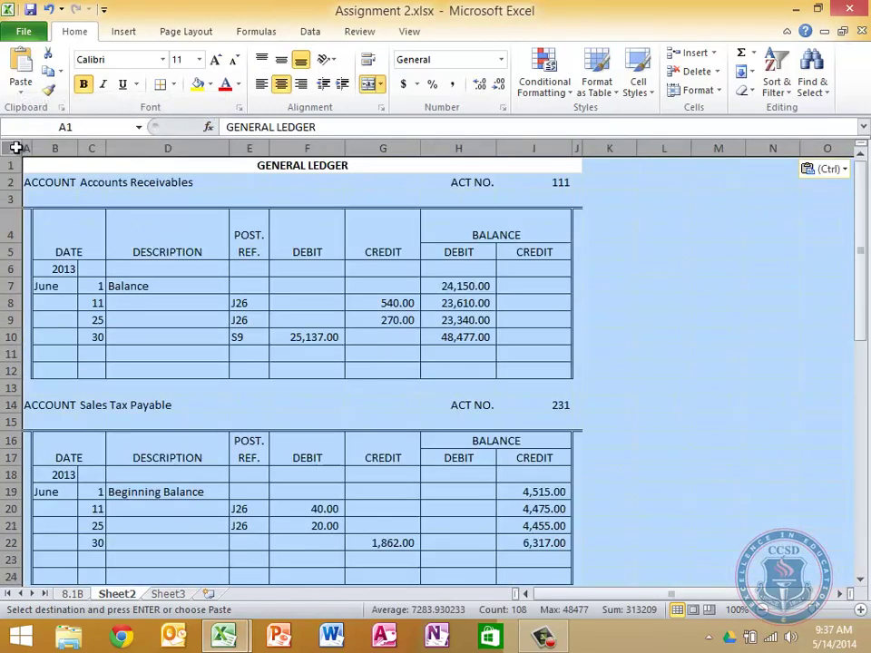
# - Change the first ledger account's title in C2 to "Accounts Payable"
pyautogui.click(352, 300)
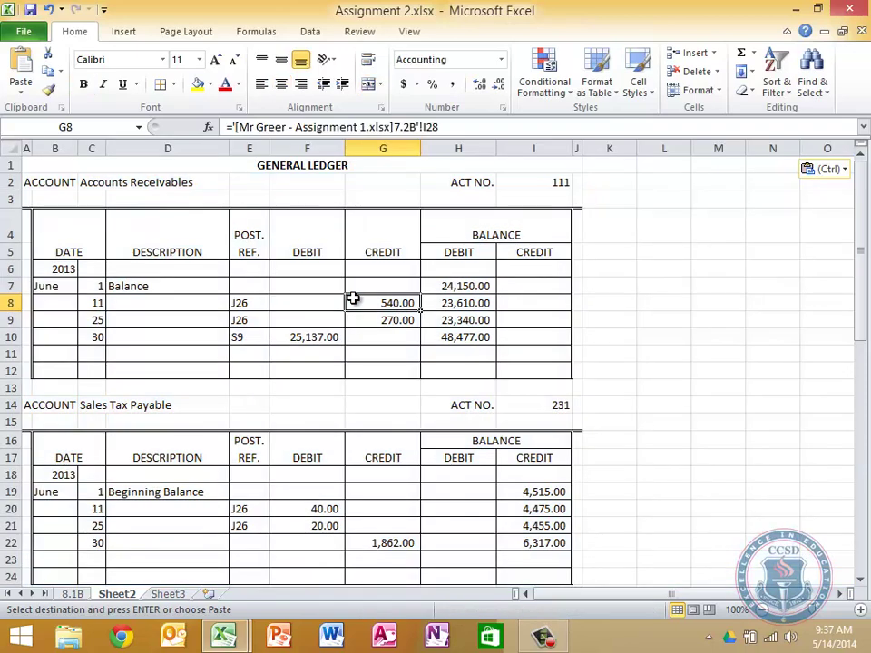
pyautogui.press('Up')
pyautogui.press('Up')
pyautogui.press('Up')
pyautogui.press('Up')
pyautogui.press('Up')
pyautogui.press('Left')
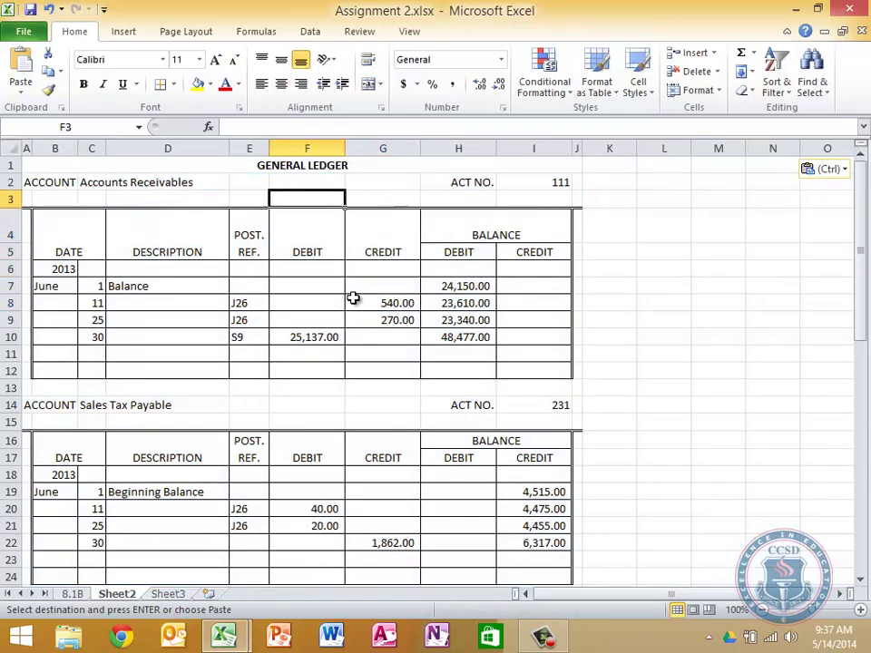
pyautogui.press('Up')
pyautogui.press('Left')
pyautogui.press('Left')
pyautogui.press('Left')
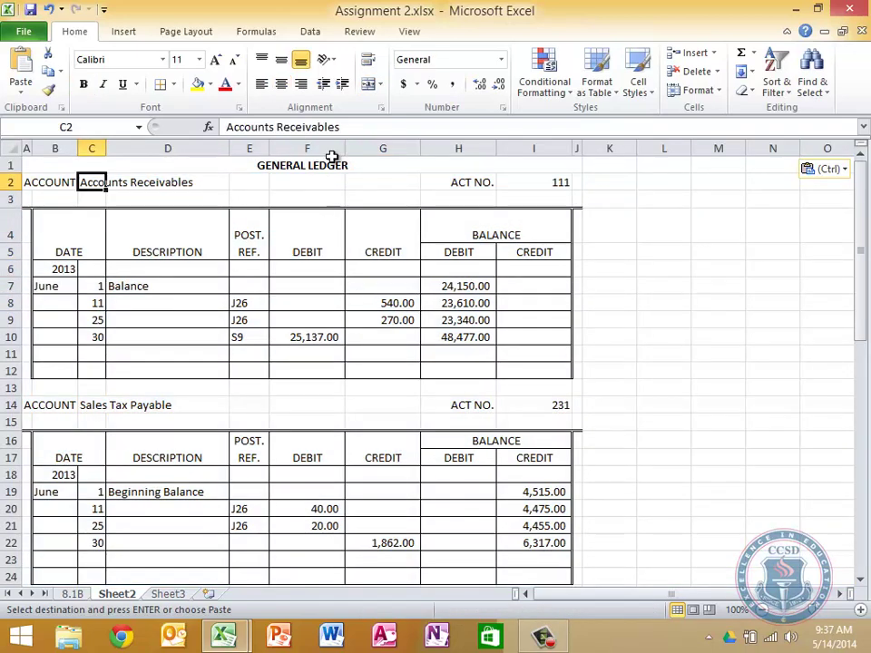
pyautogui.doubleClick(315, 127)
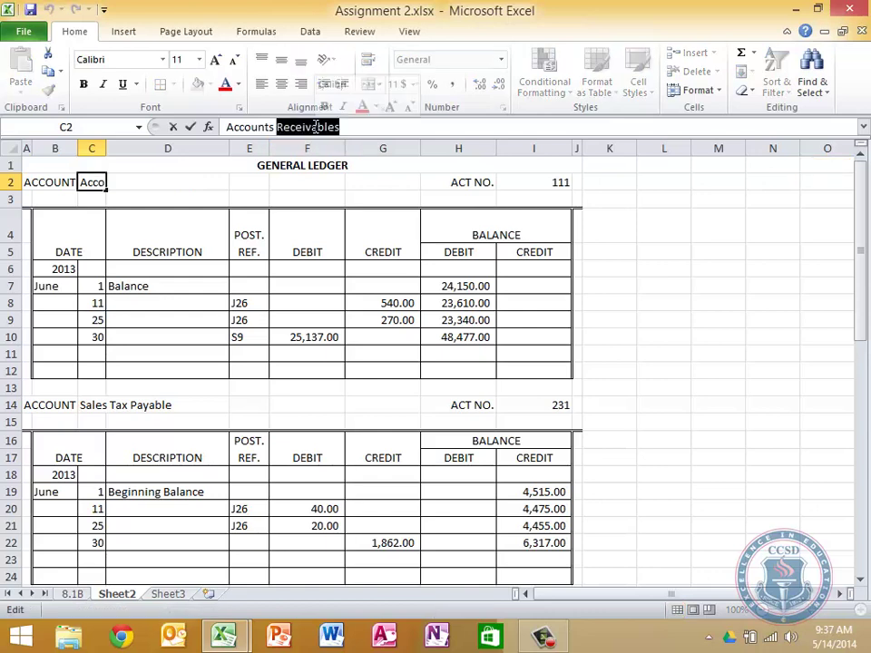
pyautogui.write('Payable')
pyautogui.press('Return')
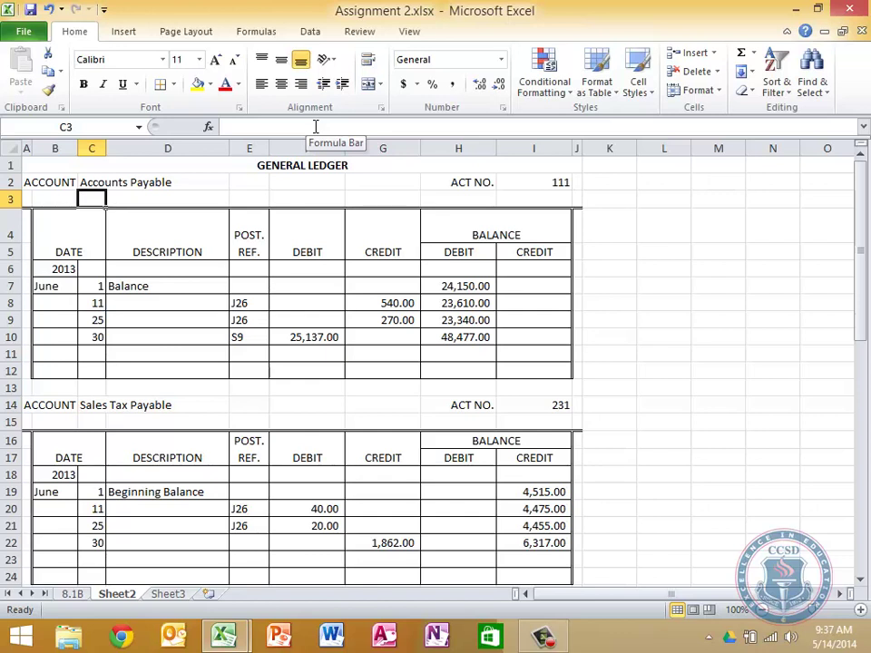
# - Replace the second ledger account's title in C14 with "Purchases"
pyautogui.click(91, 409)
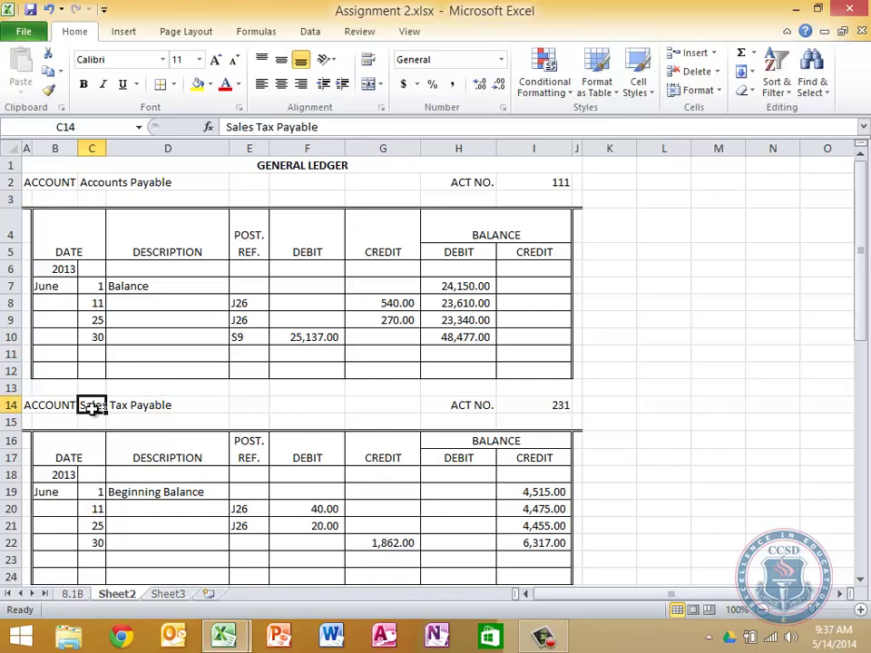
pyautogui.write('Purchases')
pyautogui.press('Return')
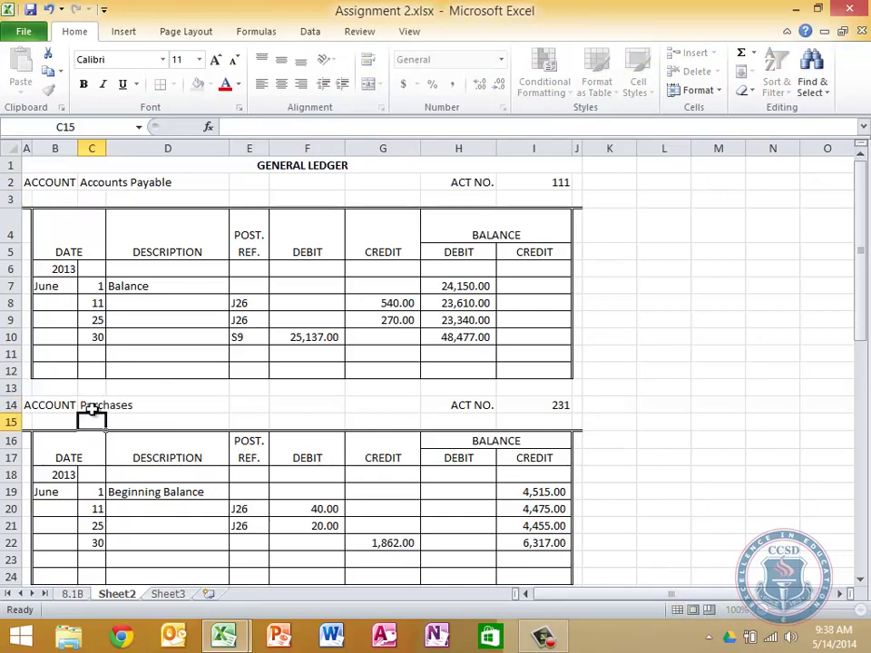
# - Replace the third ledger account's title in C26 with "Freight In"
pyautogui.press('Down')
pyautogui.press('Down')
pyautogui.press('Down')
pyautogui.press('Down')
pyautogui.press('Down')
pyautogui.press('Down')
pyautogui.press('Down')
pyautogui.press('Down')
pyautogui.press('Down')
pyautogui.press('Down')
pyautogui.press('Down')
pyautogui.press('Down')
pyautogui.press('Down')
pyautogui.press('Down')
pyautogui.press('Down')
pyautogui.press('Down')
pyautogui.press('Down')
pyautogui.press('Down')
pyautogui.press('Down')
pyautogui.press('Down')
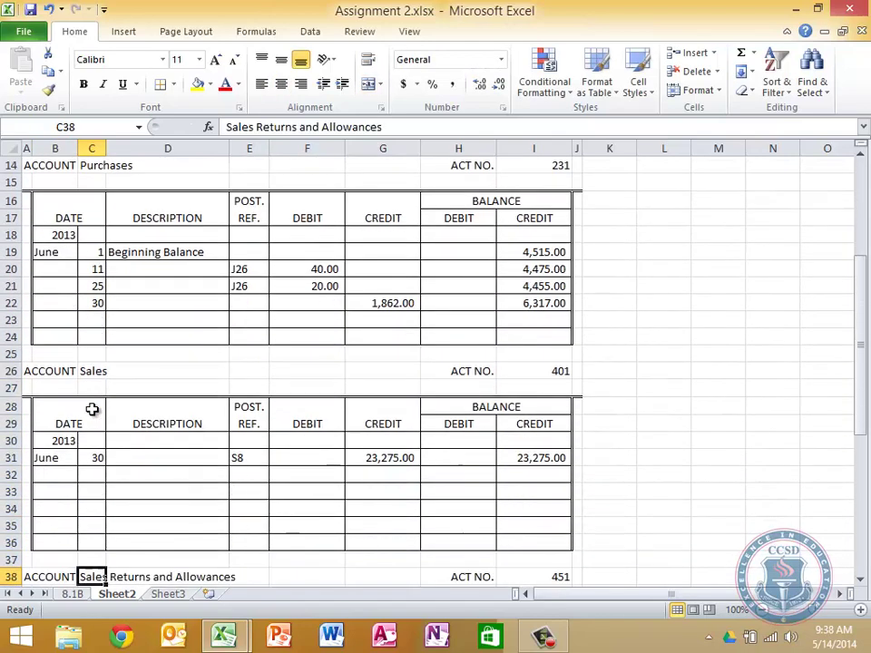
pyautogui.press('Up')
pyautogui.press('Up')
pyautogui.press('Up')
pyautogui.press('Up')
pyautogui.press('Up')
pyautogui.press('Up')
pyautogui.press('Up')
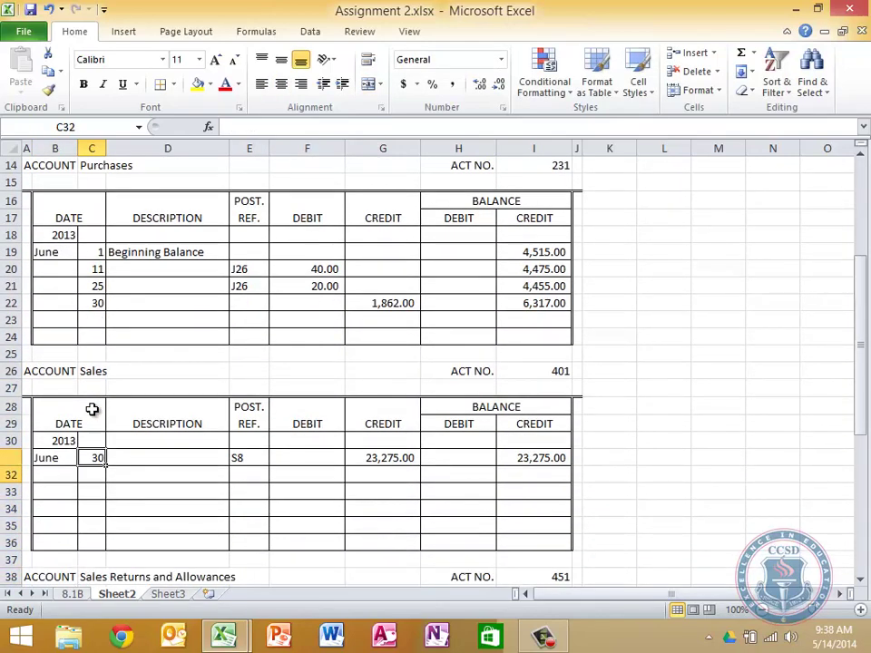
pyautogui.press('Up')
pyautogui.press('Up')
pyautogui.press('Up')
pyautogui.press('Up')
pyautogui.write('Freig')
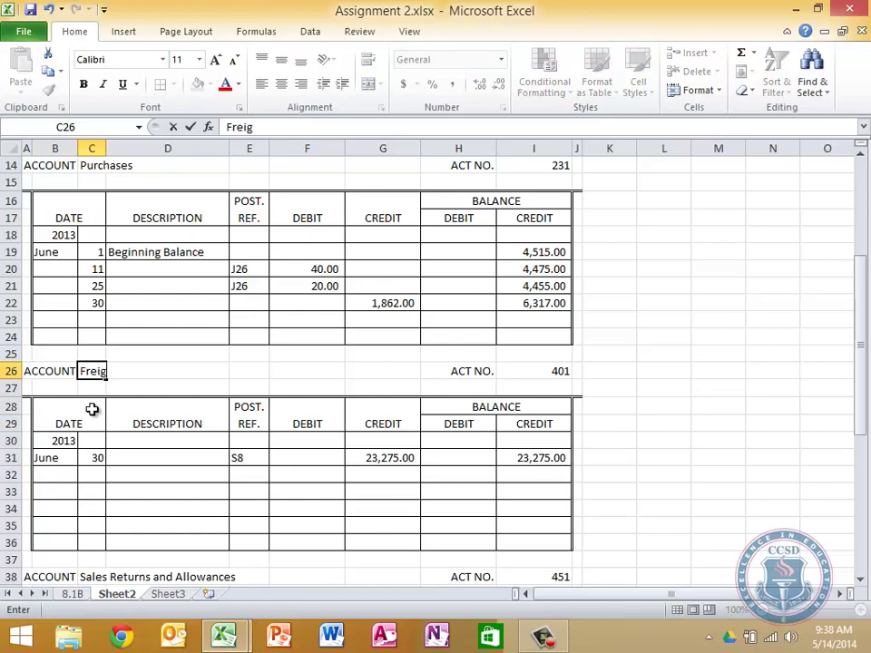
pyautogui.write('ht In')
pyautogui.press('Return')
# - Replace the fourth ledger account's title in C38 with "Purchases Returns and Allowances"
pyautogui.press('Down')
pyautogui.press('Down')
pyautogui.press('Down')
pyautogui.press('Down')
pyautogui.press('Down')
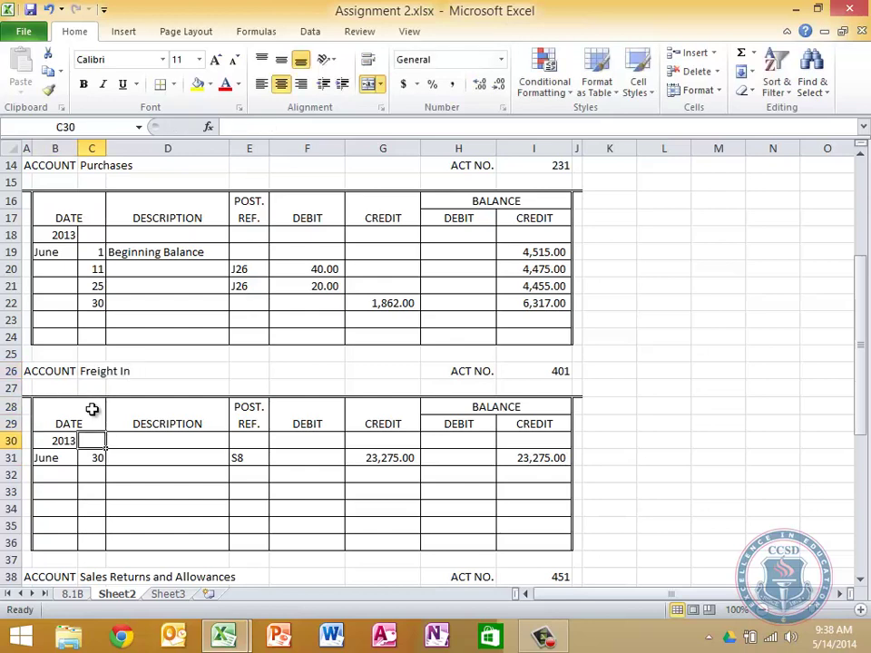
pyautogui.press('Down')
pyautogui.press('Down')
pyautogui.press('Down')
pyautogui.press('Down')
pyautogui.press('Down')
pyautogui.press('Down')
pyautogui.press('Down')
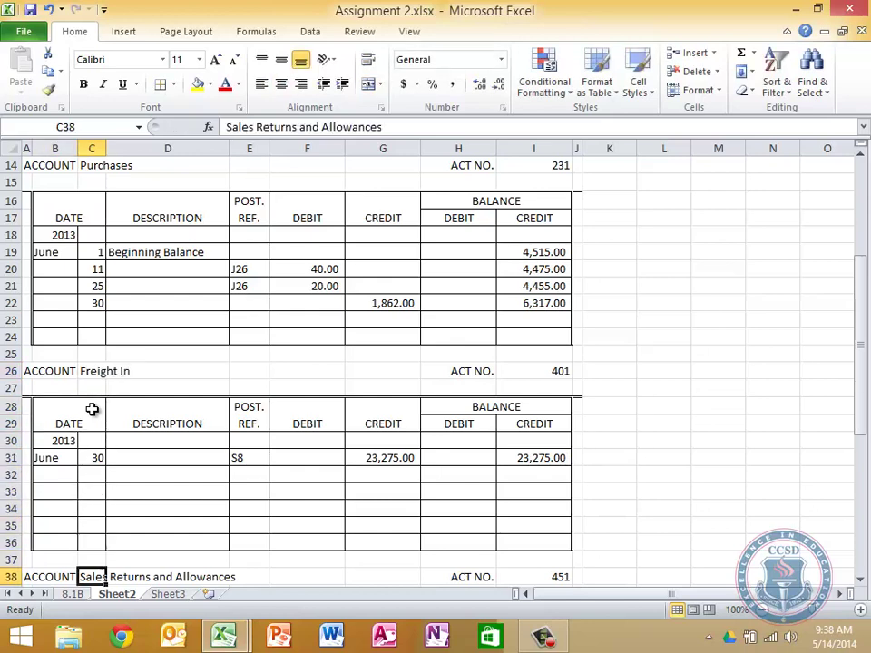
pyautogui.press('Up')
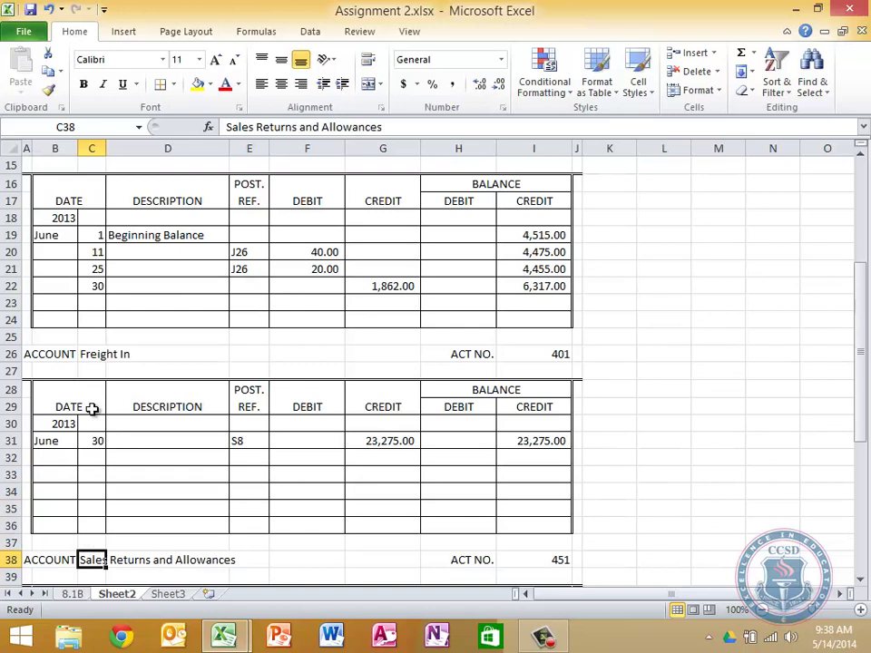
pyautogui.write('P')
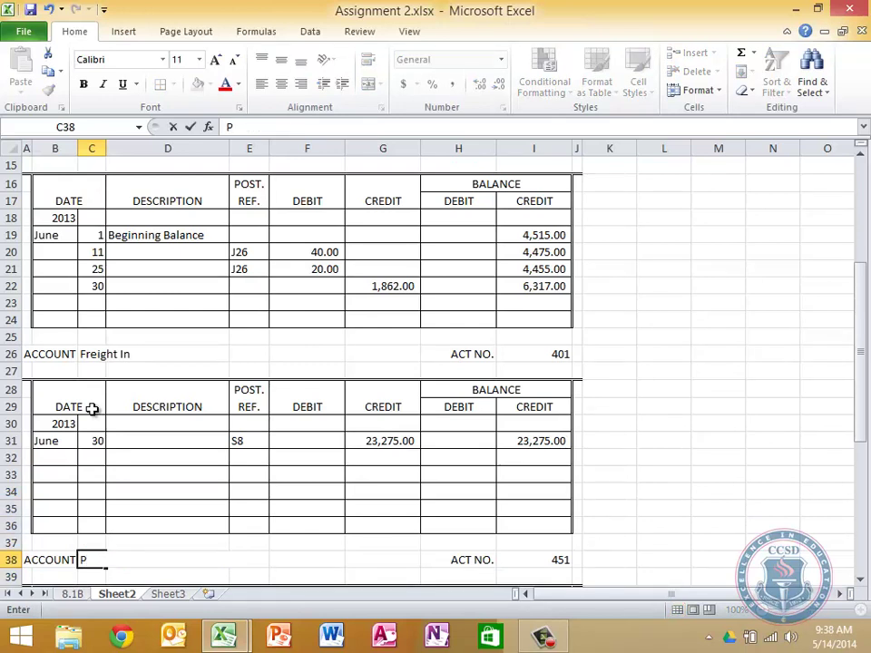
pyautogui.write('urchases')
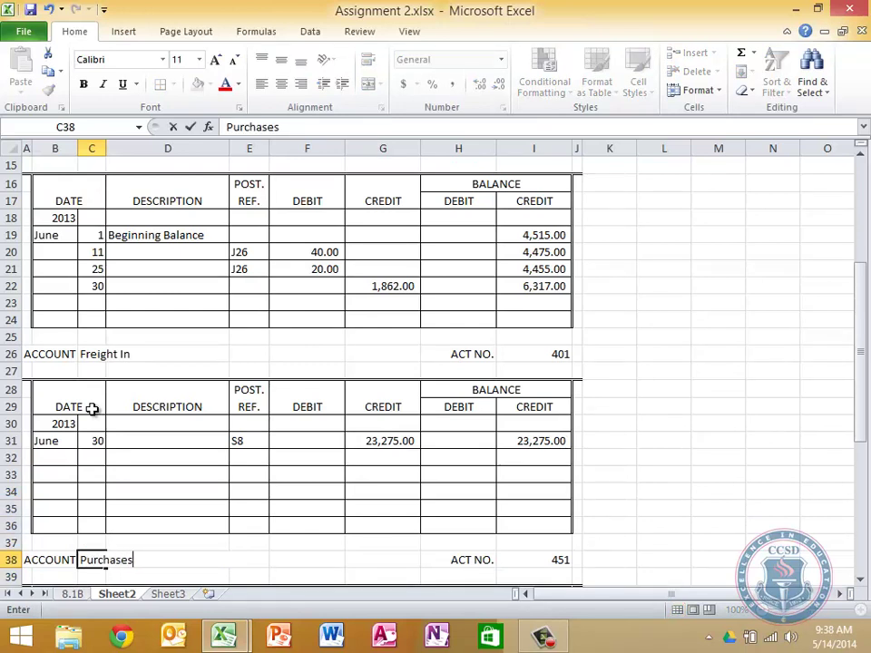
pyautogui.write(' Returns and all')
pyautogui.press('BackSpace')
pyautogui.press('BackSpace')
pyautogui.press('BackSpace')
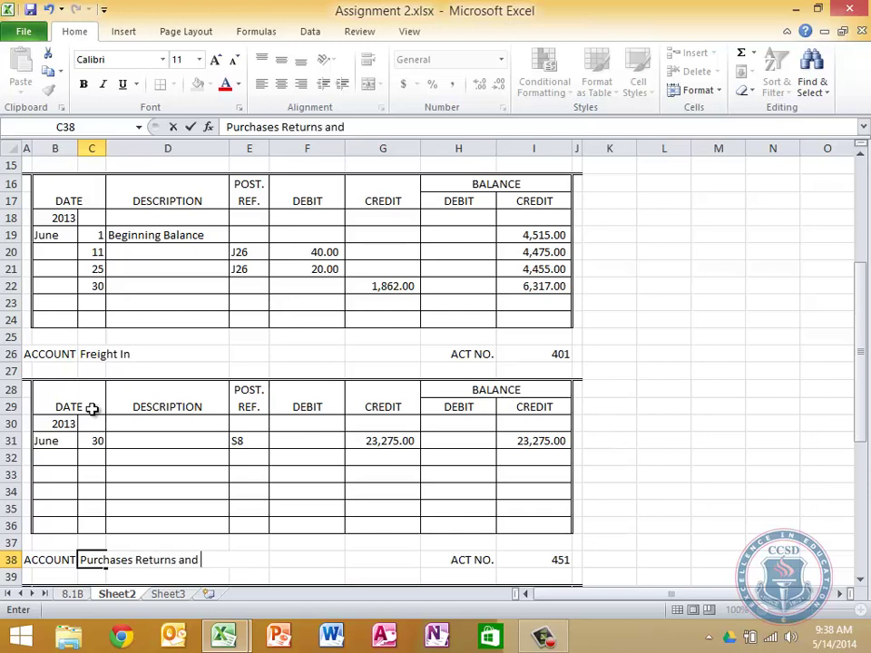
pyautogui.write('Allowances')
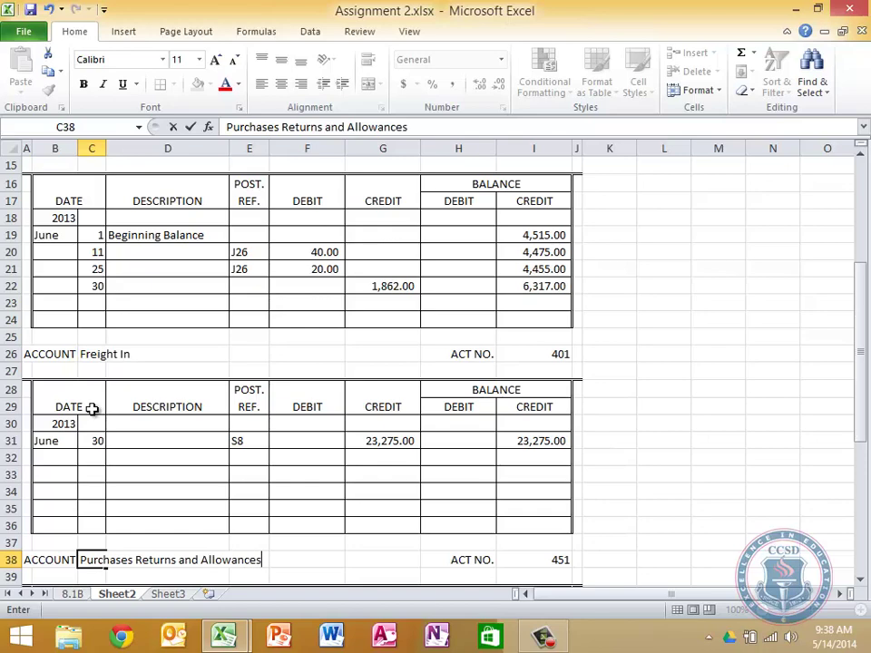
pyautogui.press('Tab')
# - Change the month of the Accounts Payable opening balance row in B7 to "May"
pyautogui.press('Right')
pyautogui.press('Right')
pyautogui.press('Left')
pyautogui.press('Up')
pyautogui.press('Up')
pyautogui.press('Up')
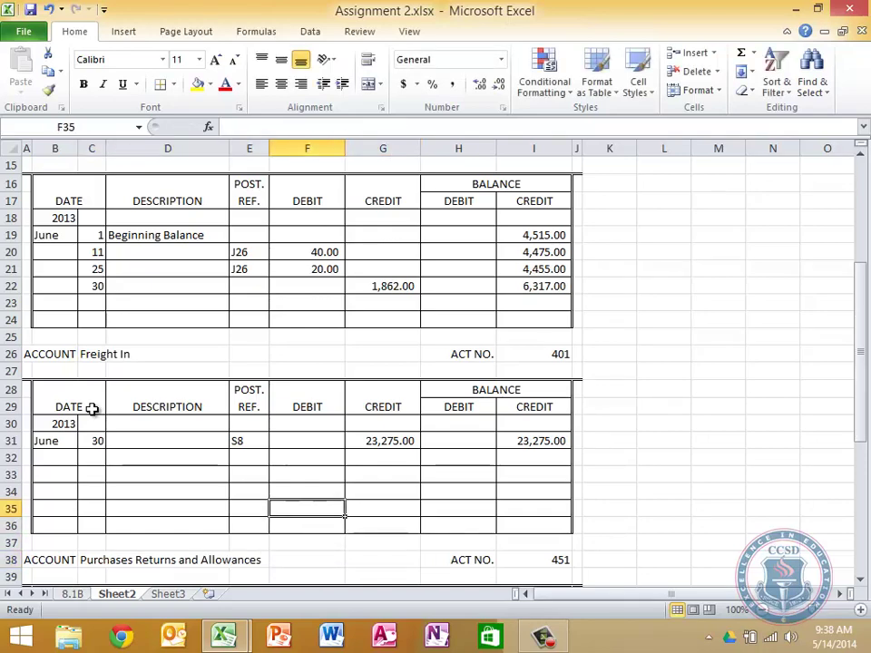
pyautogui.press('Up')
pyautogui.press('Up')
pyautogui.press('Up')
pyautogui.press('Up')
pyautogui.press('Up')
pyautogui.press('Up')
pyautogui.press('Up')
pyautogui.press('Up')
pyautogui.press('Up')
pyautogui.press('Up')
pyautogui.press('Up')
pyautogui.press('Up')
pyautogui.press('Up')
pyautogui.press('Up')
pyautogui.press('Up')
pyautogui.press('Up')
pyautogui.press('Up')
pyautogui.press('Up')
pyautogui.press('Up')
pyautogui.press('Up')
pyautogui.press('Up')
pyautogui.press('Up')
pyautogui.press('Up')
pyautogui.press('Up')
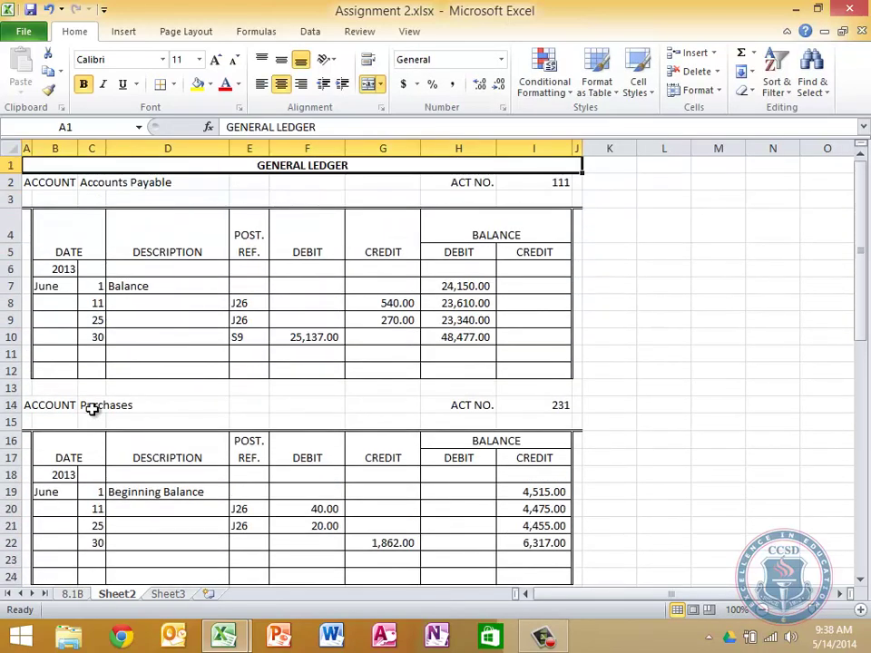
pyautogui.press('Right')
pyautogui.press('Down')
pyautogui.press('Down')
pyautogui.press('Down')
pyautogui.press('Down')
pyautogui.press('Down')
pyautogui.press('Down')
pyautogui.press('Left')
pyautogui.press('Left')
pyautogui.press('Left')
pyautogui.press('Left')
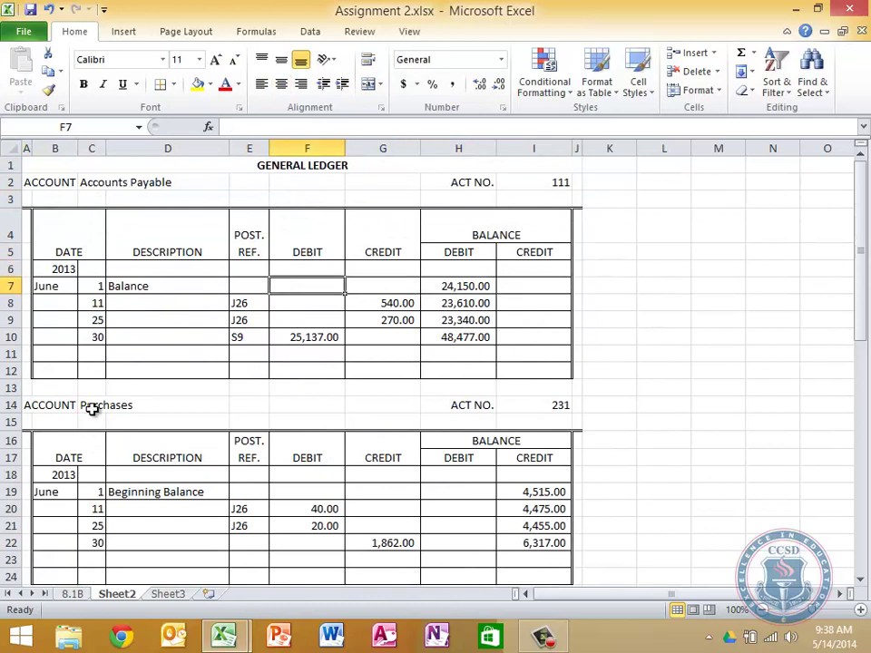
pyautogui.press('Left')
pyautogui.press('Left')
pyautogui.press('Left')
pyautogui.press('Left')
pyautogui.press('Right')
pyautogui.press('Right')
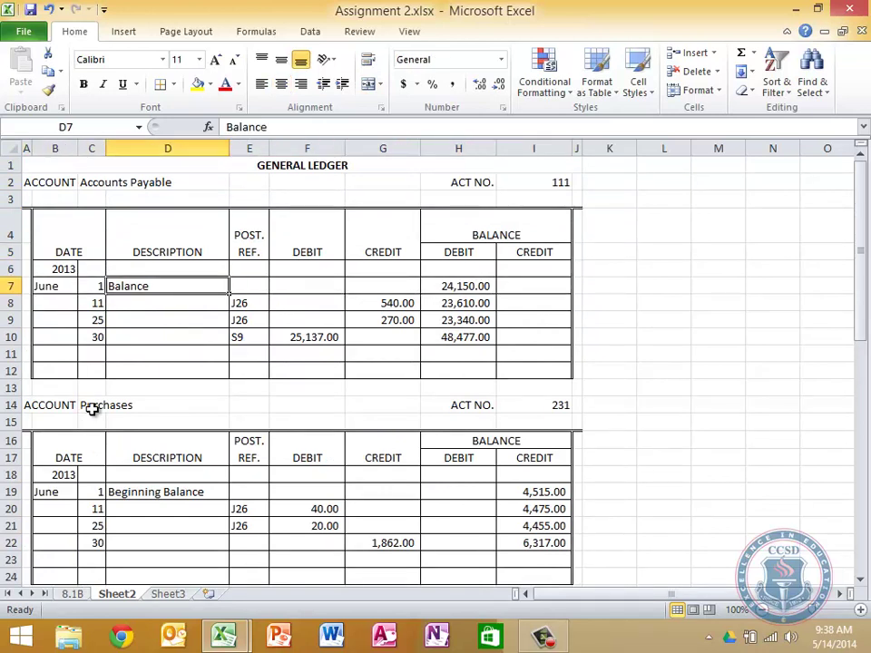
pyautogui.press('Right')
pyautogui.press('Right')
pyautogui.press('Right')
pyautogui.press('Left')
pyautogui.press('Left')
pyautogui.press('Left')
pyautogui.press('Left')
pyautogui.press('Left')
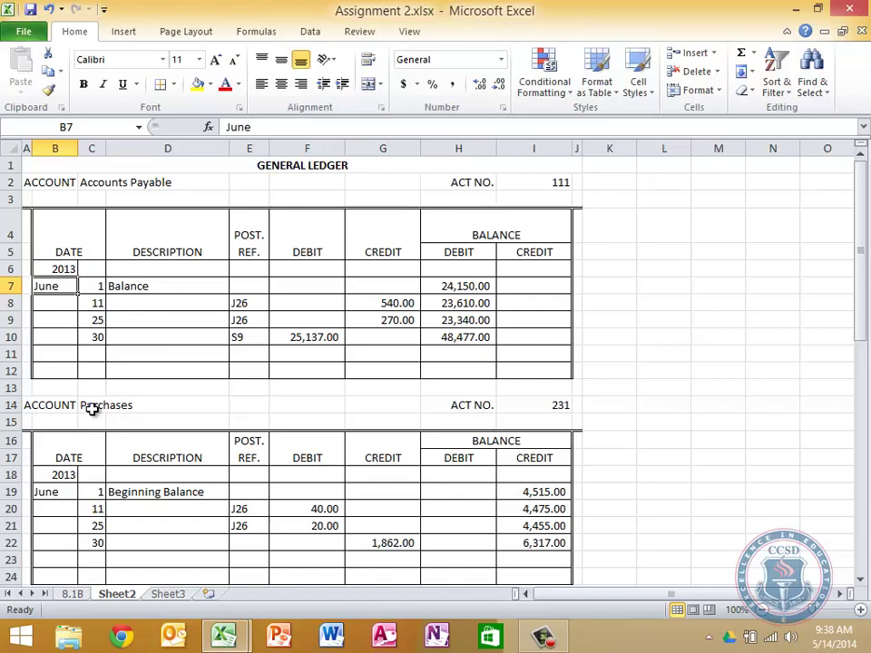
pyautogui.write('May')
pyautogui.press('Right')
pyautogui.press('Right')
pyautogui.press('Right')
pyautogui.press('Right')
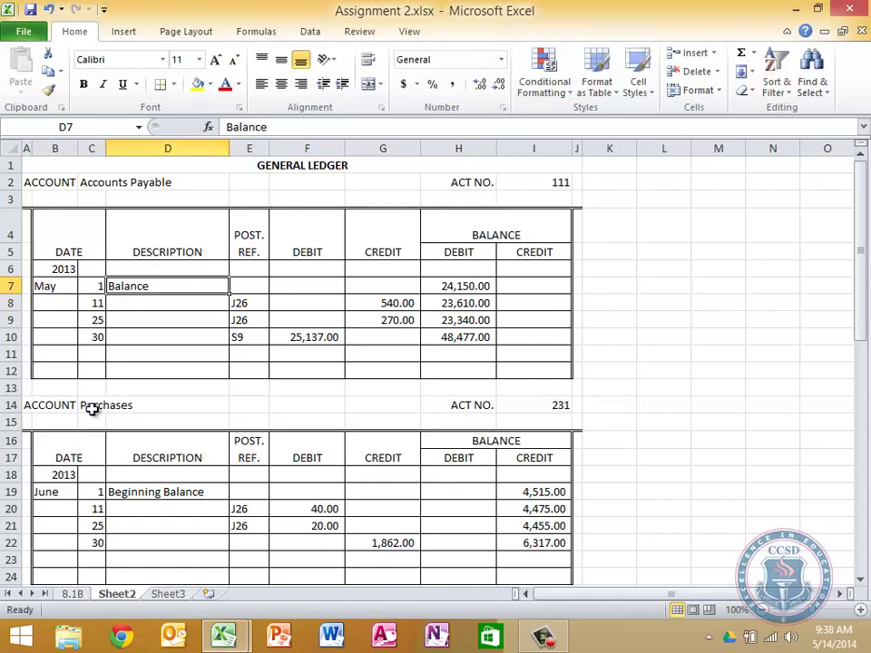
# - Enter 21608 as the debit balance of the Accounts Payable opening row in H7
pyautogui.press('Right')
pyautogui.write('21')
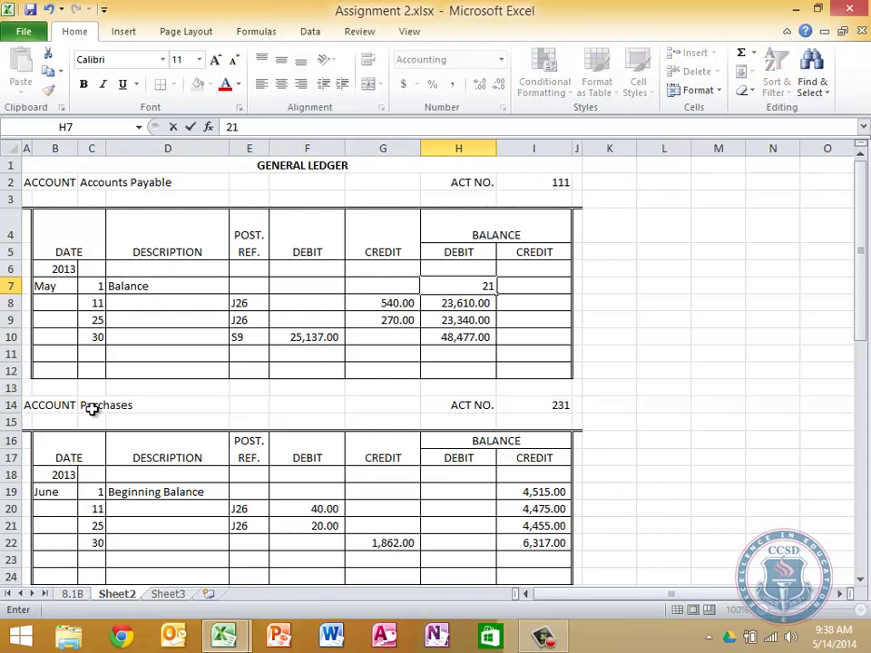
pyautogui.write('608')
pyautogui.press('Right')
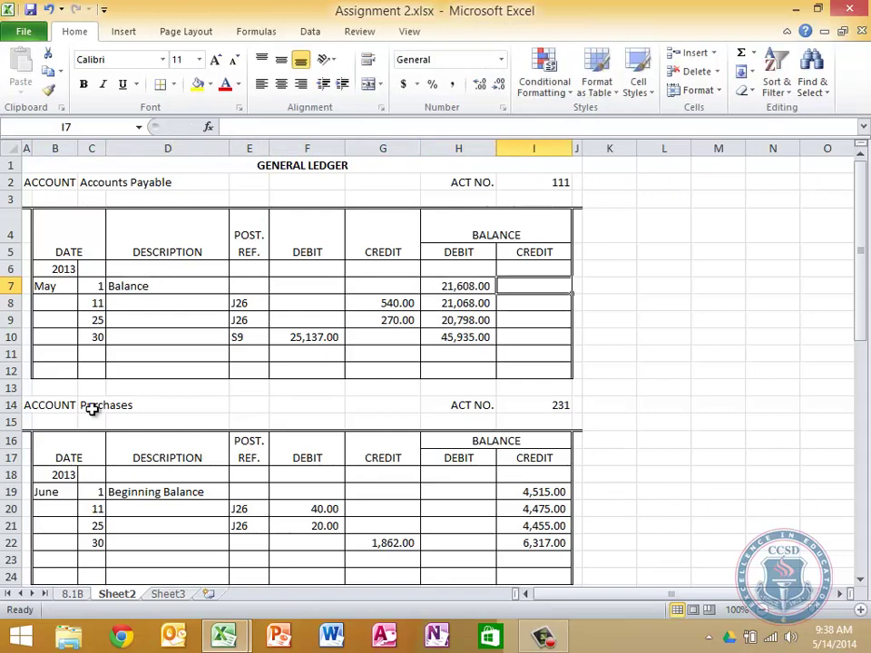
# - Enter 21608 as the credit balance of the Accounts Payable opening row in I7
pyautogui.write('210')
pyautogui.press('BackSpace')
pyautogui.write('6')
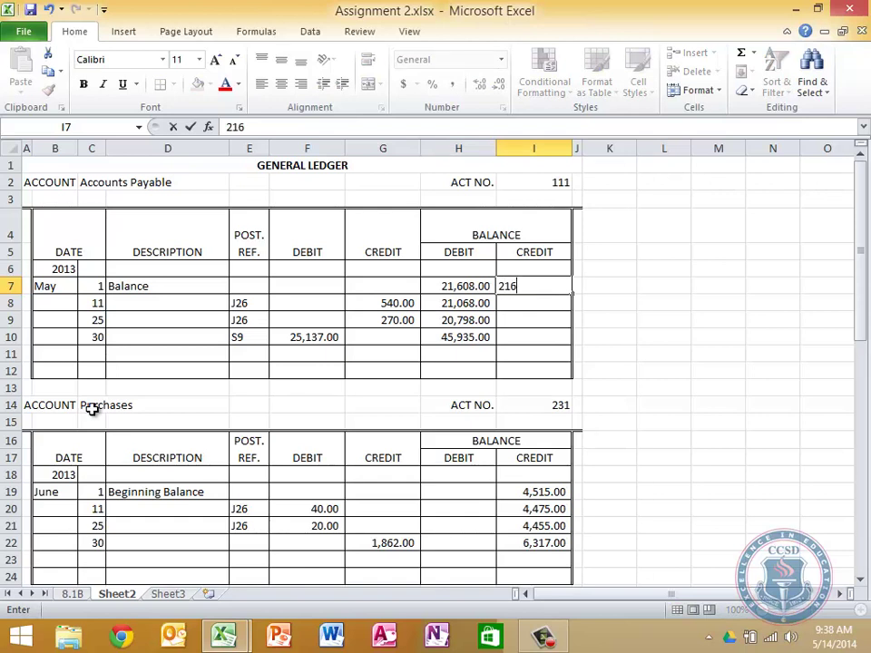
pyautogui.write('08')
pyautogui.press('Return')
pyautogui.press('Up')
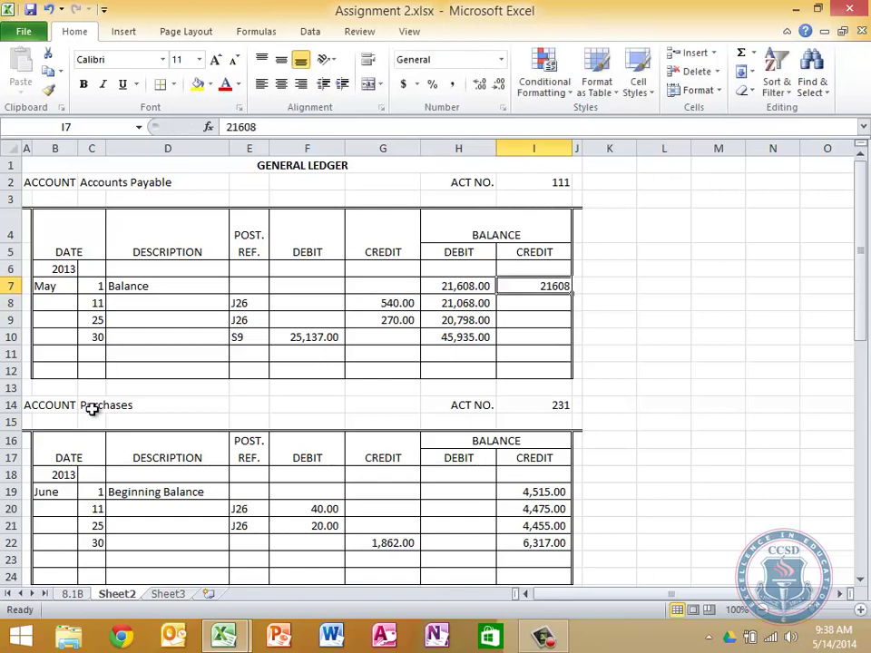
# - Apply the comma number style to the Accounts Payable credit balance cells I7 through I12
pyautogui.press('Down')
pyautogui.hotkey('shift', 'Down')
pyautogui.hotkey('shift', 'Down')
pyautogui.hotkey('shift', 'Down')
pyautogui.hotkey('shift', 'Down')
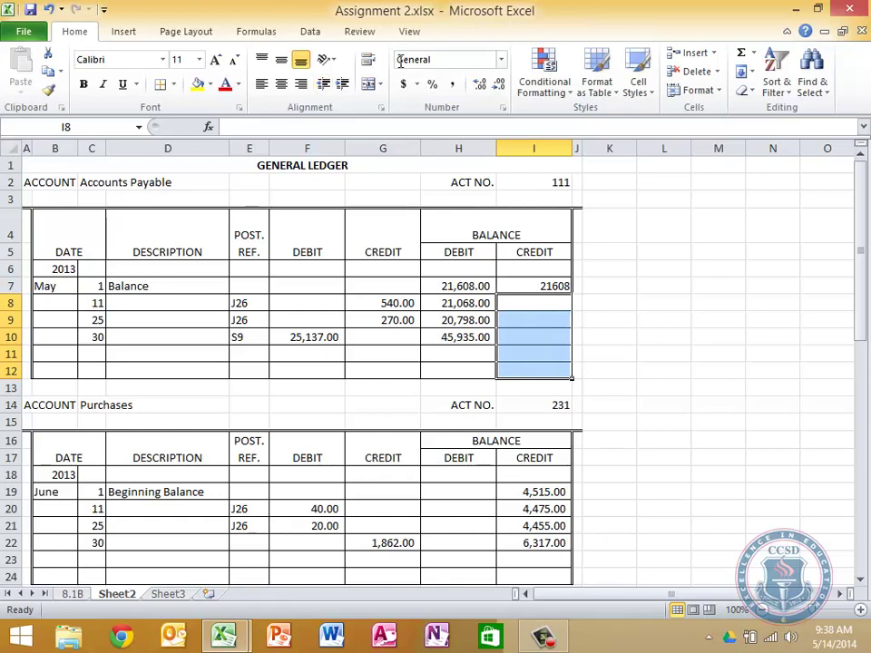
pyautogui.click(454, 85)
pyautogui.press('Up')
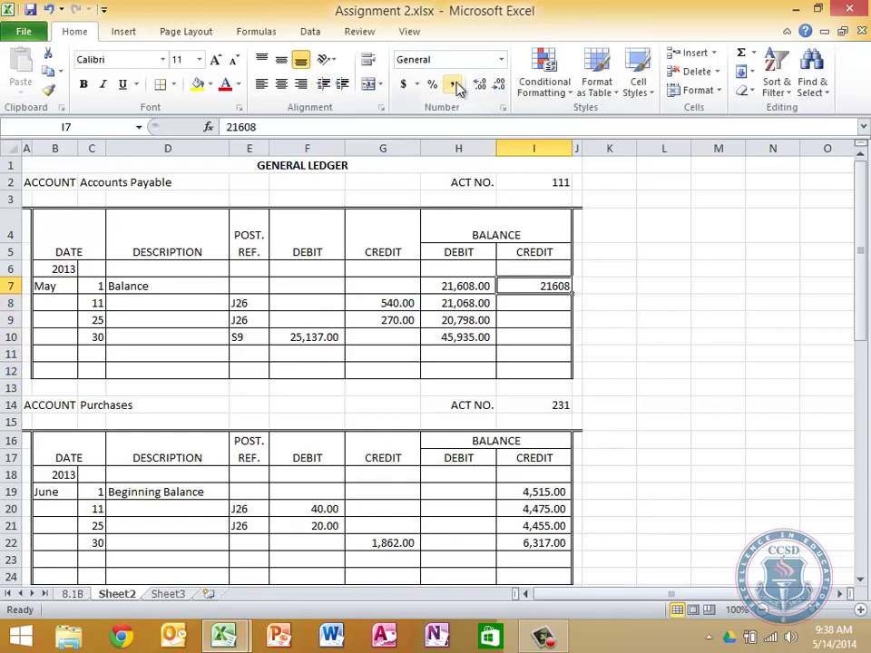
pyautogui.click(453, 84)
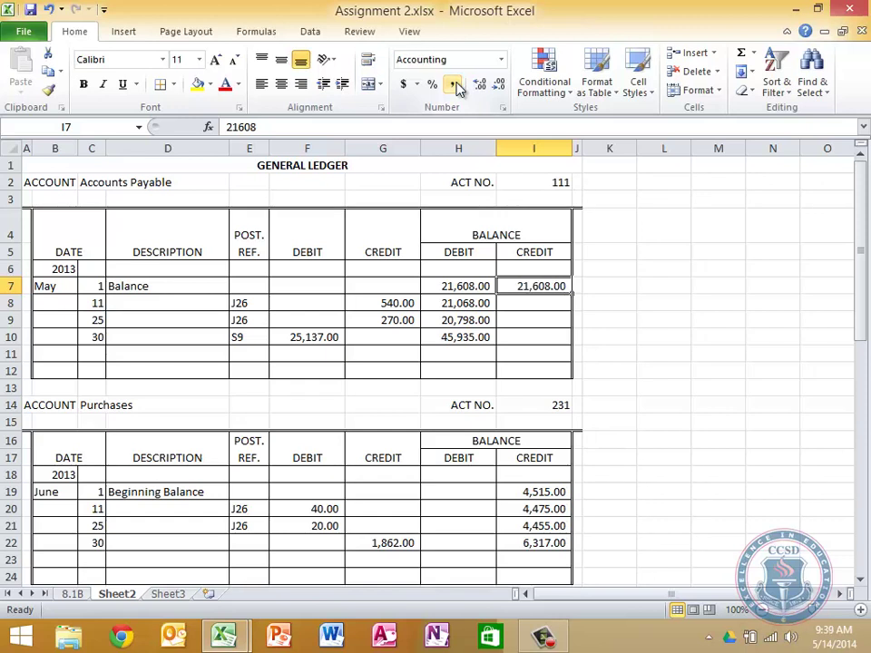
# - Clear the old Accounts Payable postings in E7:H11 and their dates and descriptions in C8:D10
pyautogui.moveTo(460, 282); pyautogui.dragTo(260, 358)
pyautogui.press('Delete')
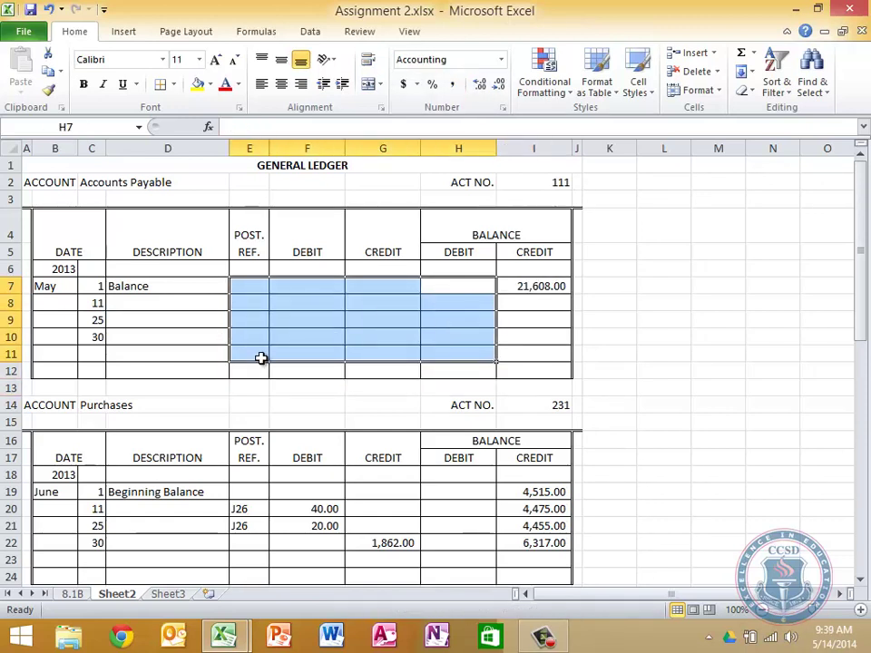
pyautogui.press('Left')
pyautogui.press('Left')
pyautogui.press('Left')
pyautogui.press('Left')
pyautogui.press('Left')
pyautogui.press('Down')
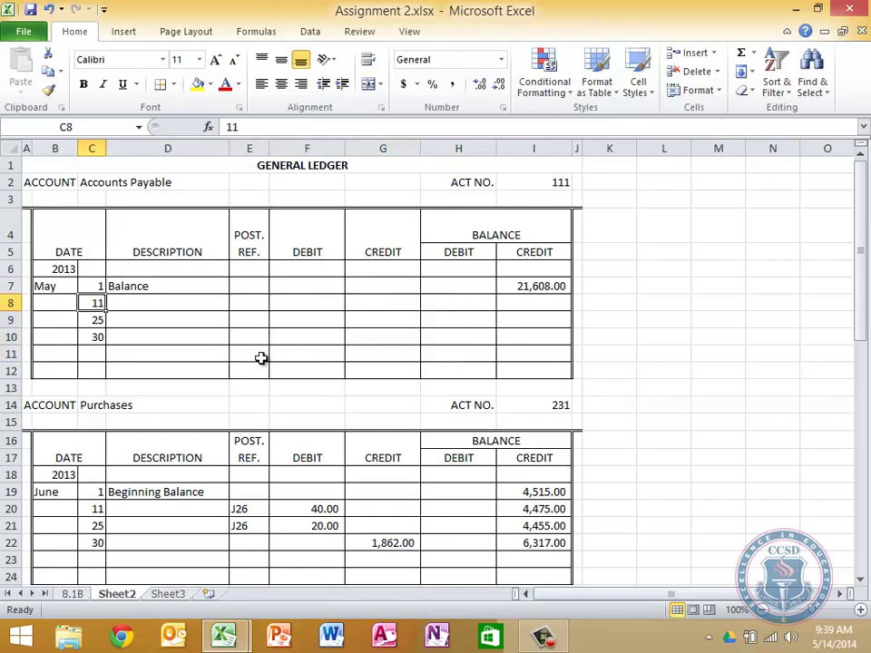
pyautogui.hotkey('shift', 'Down')
pyautogui.hotkey('shift', 'Down')
pyautogui.hotkey('shift', 'Right')
pyautogui.press('Delete')
# - Clear the old June entries of the Purchases account in B19:I22
pyautogui.press('Down')
pyautogui.press('Down')
pyautogui.press('Down')
pyautogui.press('Down')
pyautogui.press('Down')
pyautogui.press('Down')
pyautogui.press('Down')
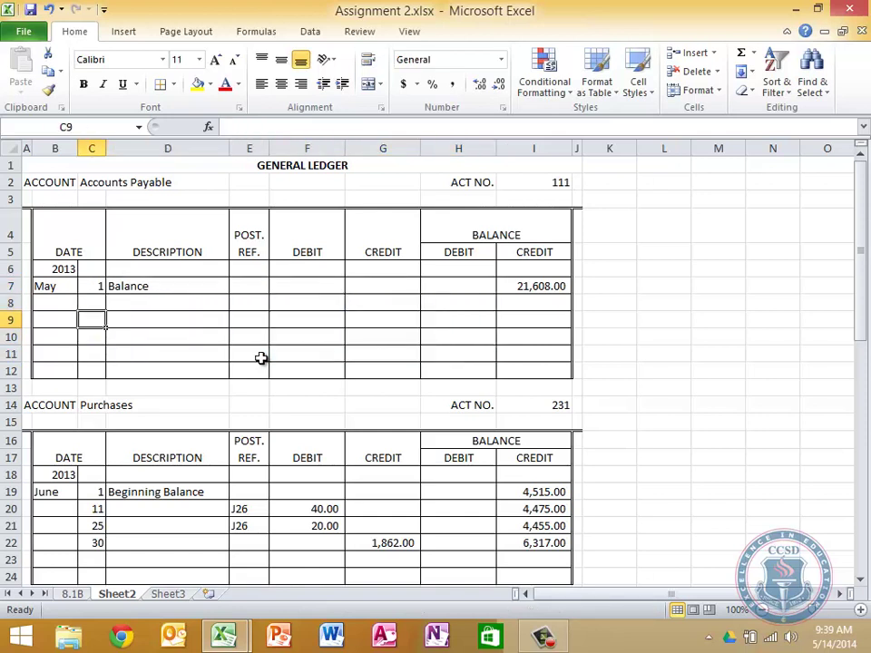
pyautogui.press('Down')
pyautogui.press('Down')
pyautogui.press('Down')
pyautogui.press('Left')
pyautogui.press('Down')
pyautogui.press('Down')
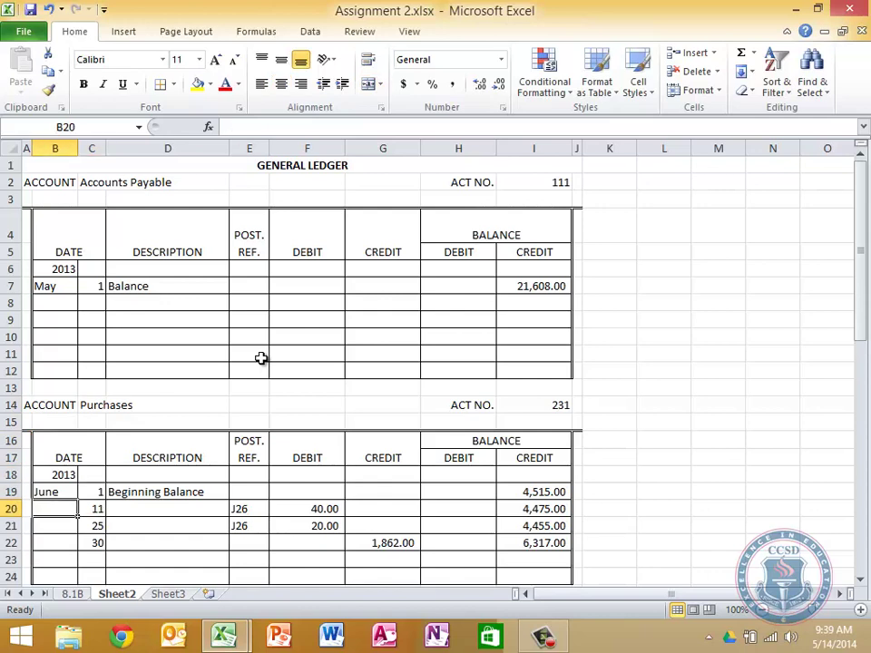
pyautogui.press('Up')
pyautogui.hotkey('shift', 'Right')
pyautogui.hotkey('shift', 'Right')
pyautogui.hotkey('shift', 'Right')
pyautogui.hotkey('shift', 'Right')
pyautogui.hotkey('shift', 'Down')
pyautogui.hotkey('shift', 'Right')
pyautogui.hotkey('shift', 'Down')
pyautogui.hotkey('shift', 'Right')
pyautogui.hotkey('shift', 'Right')
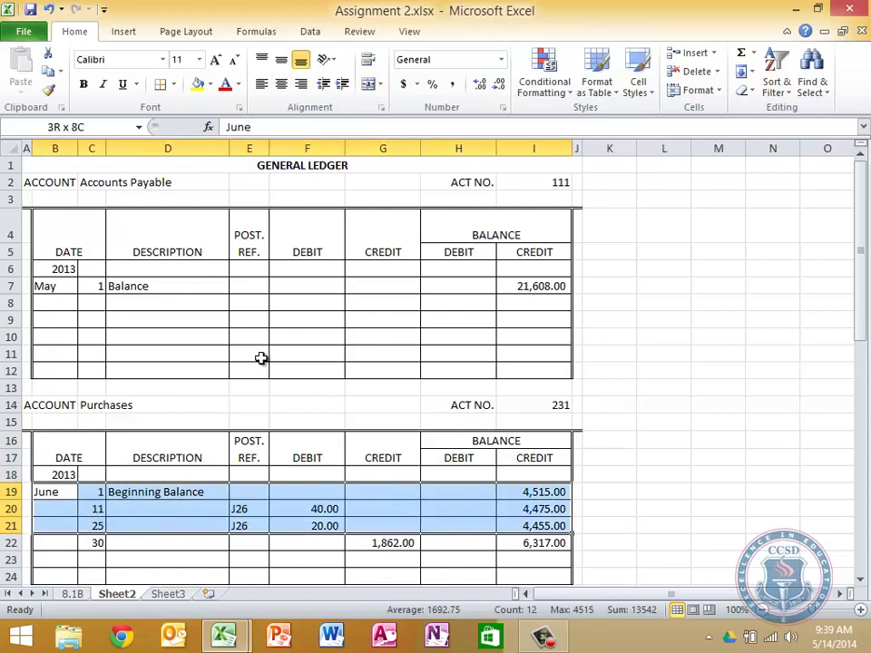
pyautogui.hotkey('shift', 'Down')
pyautogui.press('Delete')
# - Clear the old June entry of the Freight In account in B31:I32
pyautogui.press('Down')
pyautogui.press('Down')
pyautogui.press('Down')
pyautogui.press('Down')
pyautogui.press('Down')
pyautogui.press('Down')
pyautogui.press('Down')
pyautogui.press('Down')
pyautogui.press('Down')
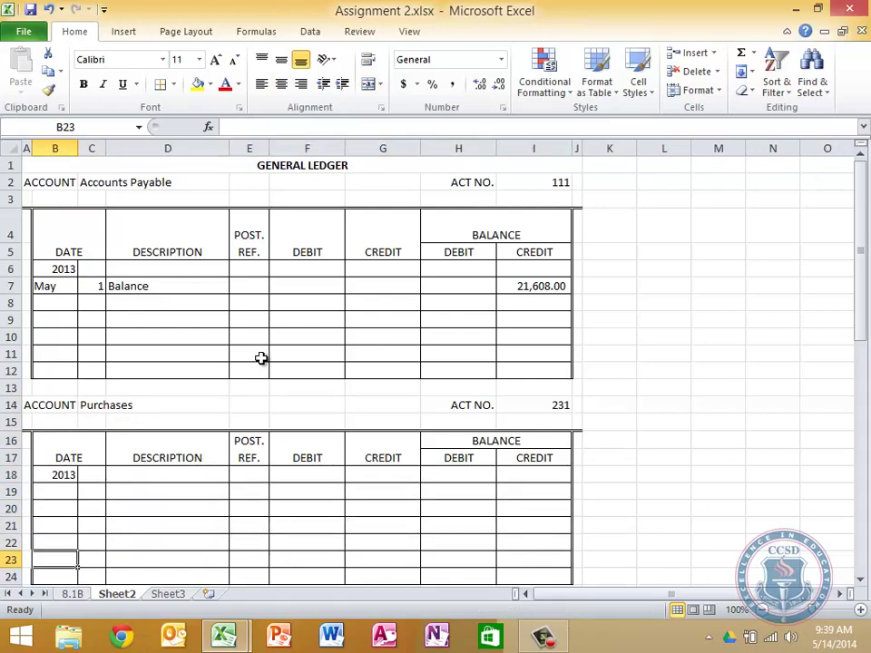
pyautogui.press('Down')
pyautogui.press('Down')
pyautogui.press('Down')
pyautogui.press('Down')
pyautogui.press('Down')
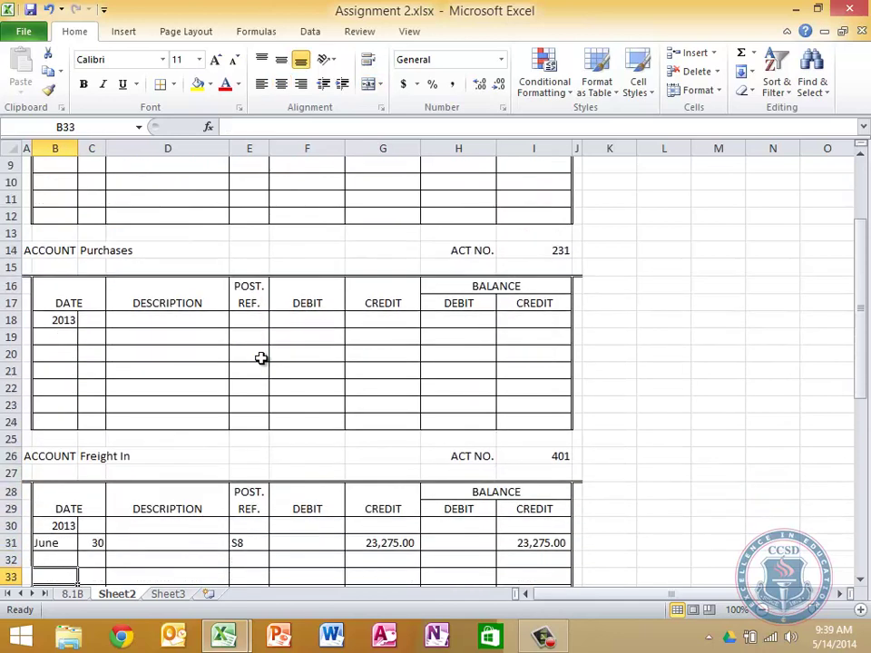
pyautogui.press('Up')
pyautogui.press('Up')
pyautogui.hotkey('shift', 'Right')
pyautogui.hotkey('shift', 'Right')
pyautogui.hotkey('shift', 'Right')
pyautogui.hotkey('shift', 'Right')
pyautogui.hotkey('shift', 'Right')
pyautogui.hotkey('shift', 'Right')
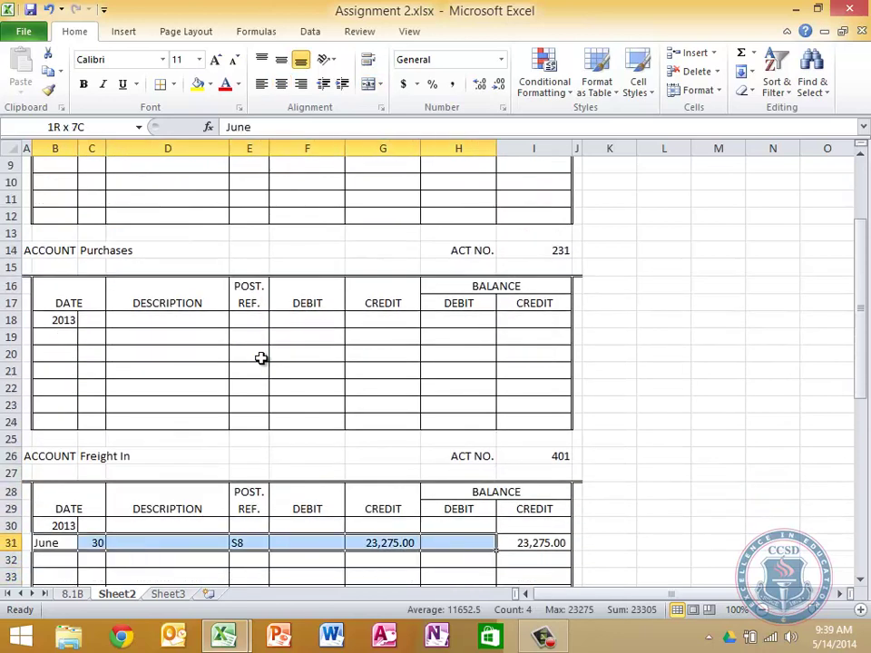
pyautogui.hotkey('shift', 'Right')
pyautogui.hotkey('shift', 'Down')
pyautogui.press('Delete')
# - Clear the old June entries of the Purchases Returns and Allowances account in B43:I47
pyautogui.press('Down')
pyautogui.press('Down')
pyautogui.press('Down')
pyautogui.press('Down')
pyautogui.press('Down')
pyautogui.press('Down')
pyautogui.press('Down')
pyautogui.press('Down')
pyautogui.press('Down')
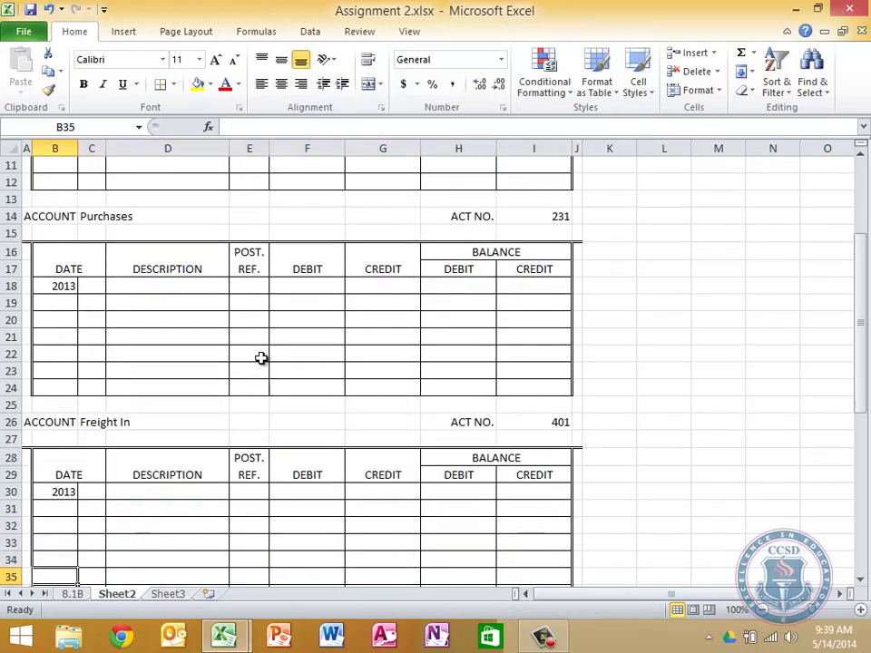
pyautogui.press('Down')
pyautogui.press('Down')
pyautogui.press('Down')
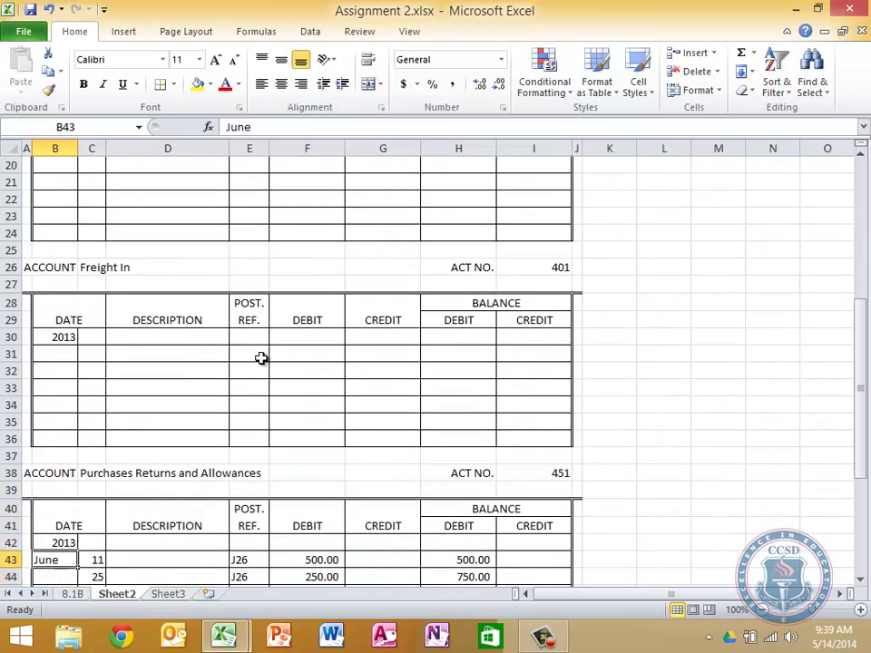
pyautogui.hotkey('shift', 'Right')
pyautogui.hotkey('shift', 'Right')
pyautogui.hotkey('shift', 'Down')
pyautogui.hotkey('shift', 'Right')
pyautogui.hotkey('shift', 'Right')
pyautogui.hotkey('shift', 'Down')
pyautogui.hotkey('shift', 'Down')
pyautogui.hotkey('shift', 'Right')
pyautogui.hotkey('shift', 'Right')
pyautogui.hotkey('shift', 'Right')
pyautogui.hotkey('shift', 'Down')
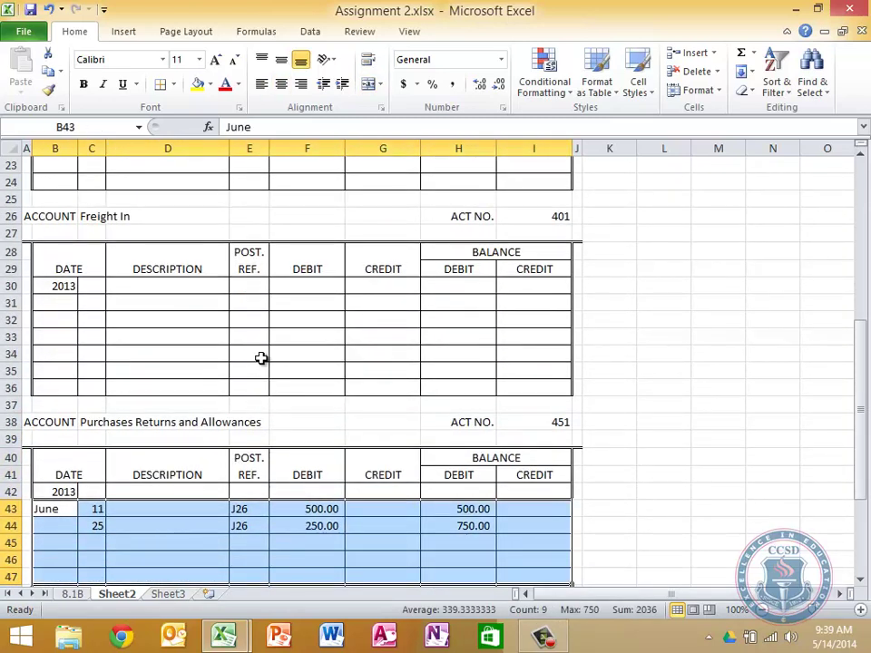
pyautogui.press('Delete')
# - Set the ledger account number for Accounts Payable in I2 to 205
pyautogui.press('Down')
pyautogui.press('Down')
pyautogui.press('Down')
pyautogui.press('Down')
pyautogui.press('Down')
pyautogui.press('Down')
pyautogui.press('Down')
pyautogui.press('Down')
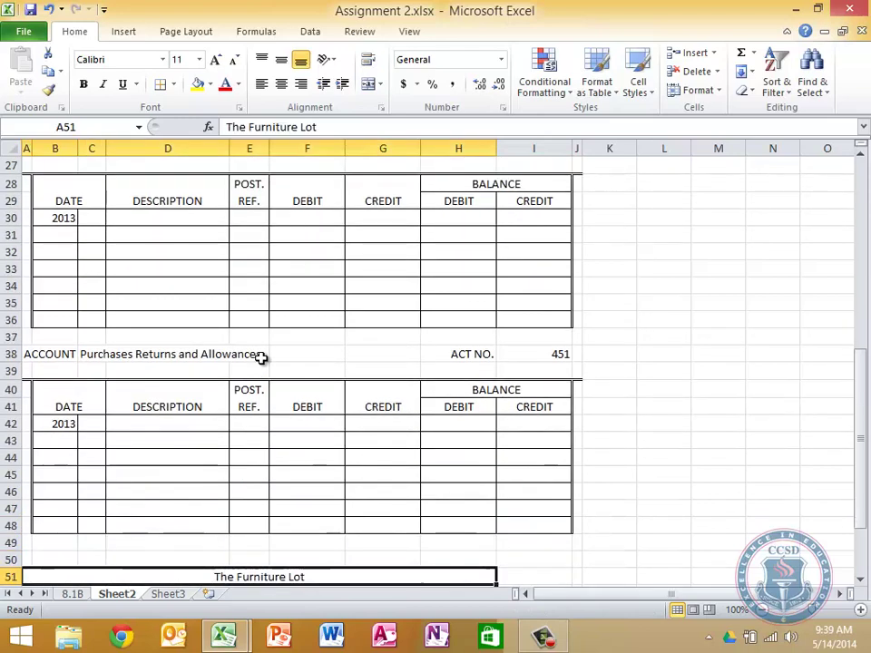
pyautogui.press('Up')
pyautogui.press('Up')
pyautogui.press('Up')
pyautogui.press('Up')
pyautogui.press('Up')
pyautogui.press('Up')
pyautogui.press('Up')
pyautogui.press('Up')
pyautogui.press('Up')
pyautogui.press('Up')
pyautogui.press('Up')
pyautogui.press('Up')
pyautogui.press('Up')
pyautogui.press('Up')
pyautogui.press('Up')
pyautogui.press('Up')
pyautogui.press('Up')
pyautogui.press('Up')
pyautogui.press('Up')
pyautogui.press('Up')
pyautogui.press('Up')
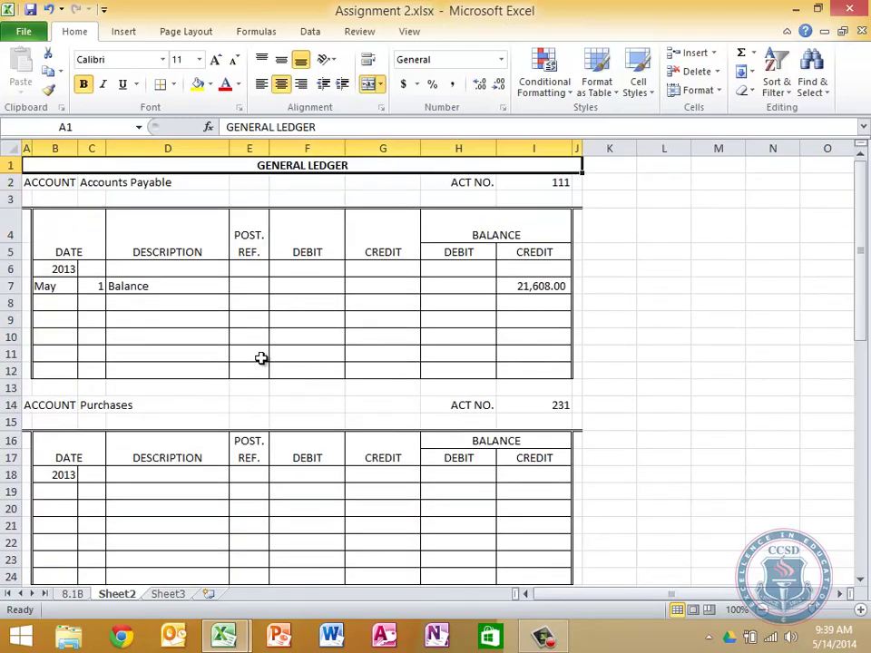
pyautogui.press('Down')
pyautogui.press('Down')
pyautogui.press('Right')
pyautogui.press('Right')
pyautogui.press('Up')
pyautogui.press('Right')
pyautogui.press('Right')
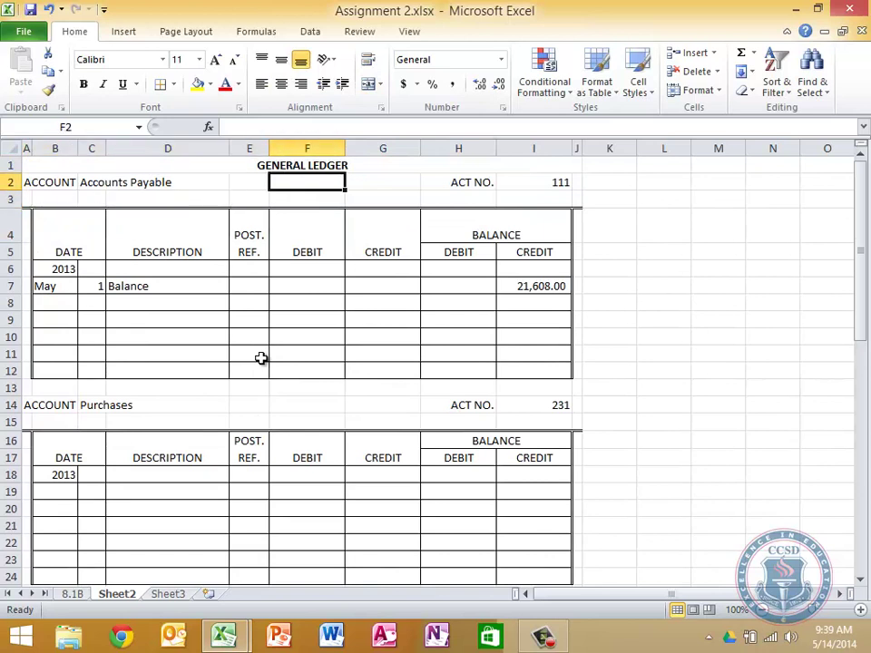
pyautogui.press('Right')
pyautogui.press('Right')
pyautogui.press('Right')
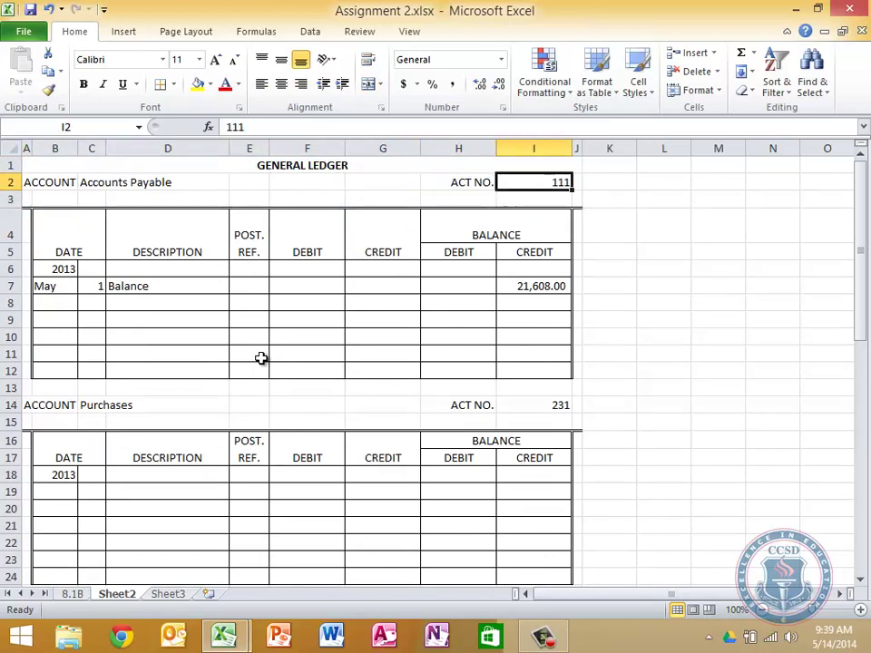
pyautogui.write('205')
pyautogui.press('Return')
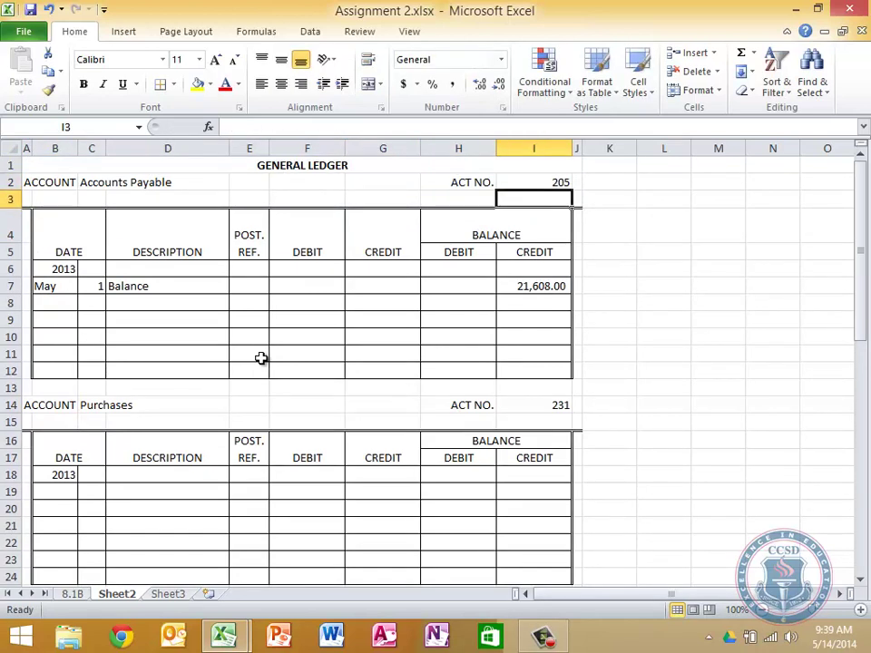
# - Set the ledger account number for Purchases in I14 to 501
pyautogui.press('Down')
pyautogui.press('Down')
pyautogui.press('Down')
pyautogui.press('Down')
pyautogui.press('Down')
pyautogui.press('Down')
pyautogui.press('Down')
pyautogui.press('Down')
pyautogui.press('Down')
pyautogui.press('Down')
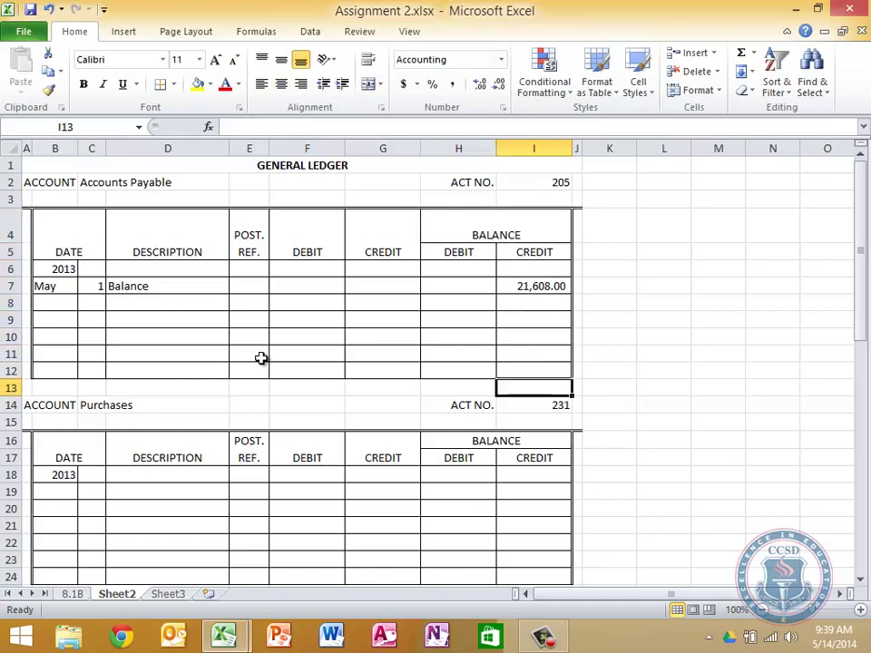
pyautogui.press('Down')
pyautogui.write('501')
pyautogui.press('Return')
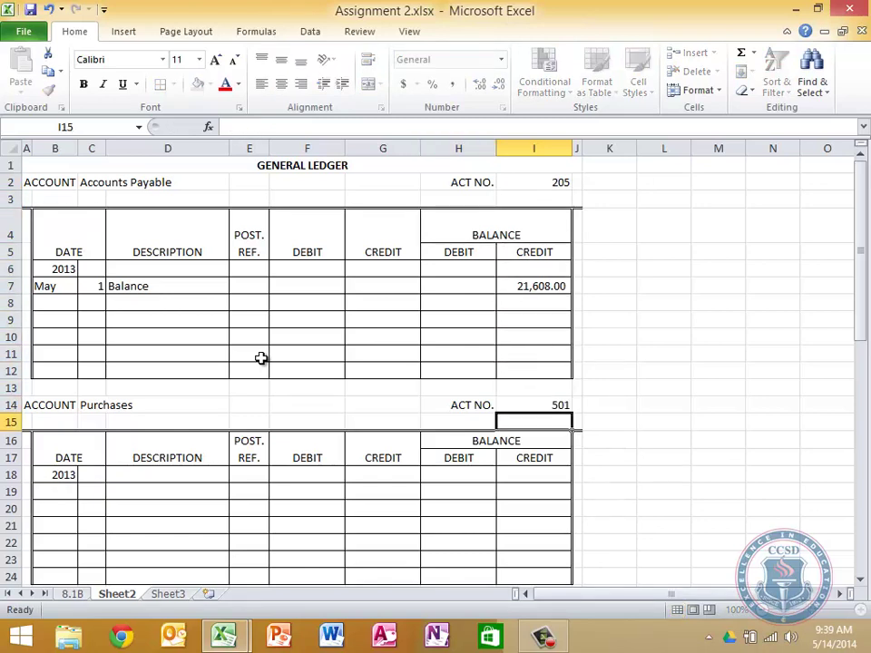
# - Set the ledger account number for Freight In in I26 to 502
pyautogui.press('Down')
pyautogui.press('Down')
pyautogui.press('Down')
pyautogui.press('Down')
pyautogui.press('Down')
pyautogui.press('Down')
pyautogui.press('Down')
pyautogui.press('Down')
pyautogui.press('Down')
pyautogui.press('Down')
pyautogui.press('Down')
pyautogui.press('Down')
pyautogui.press('Down')
pyautogui.press('Down')
pyautogui.press('Down')
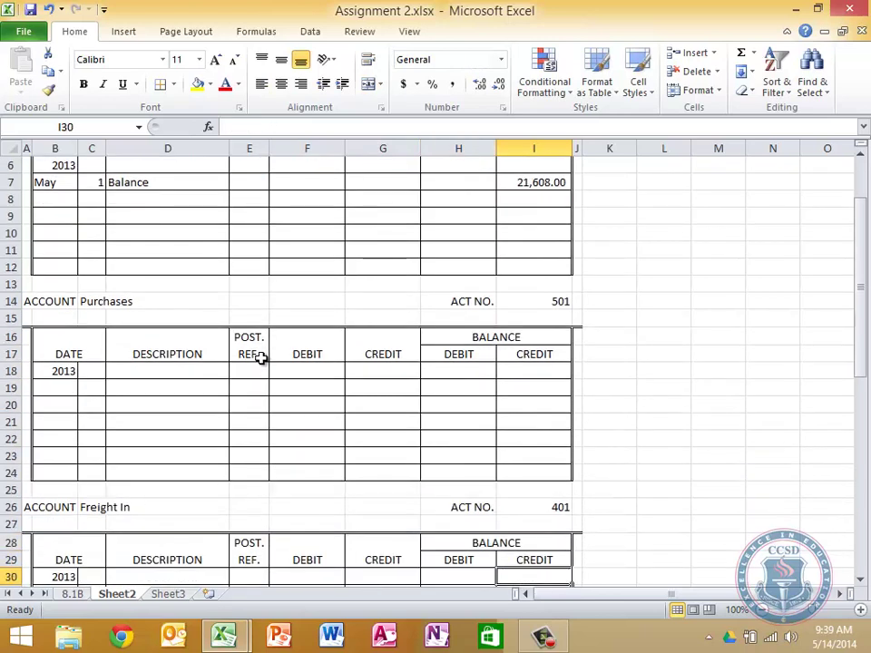
pyautogui.press('Up')
pyautogui.press('Up')
pyautogui.press('Up')
pyautogui.press('Up')
pyautogui.write('502')
pyautogui.press('Return')
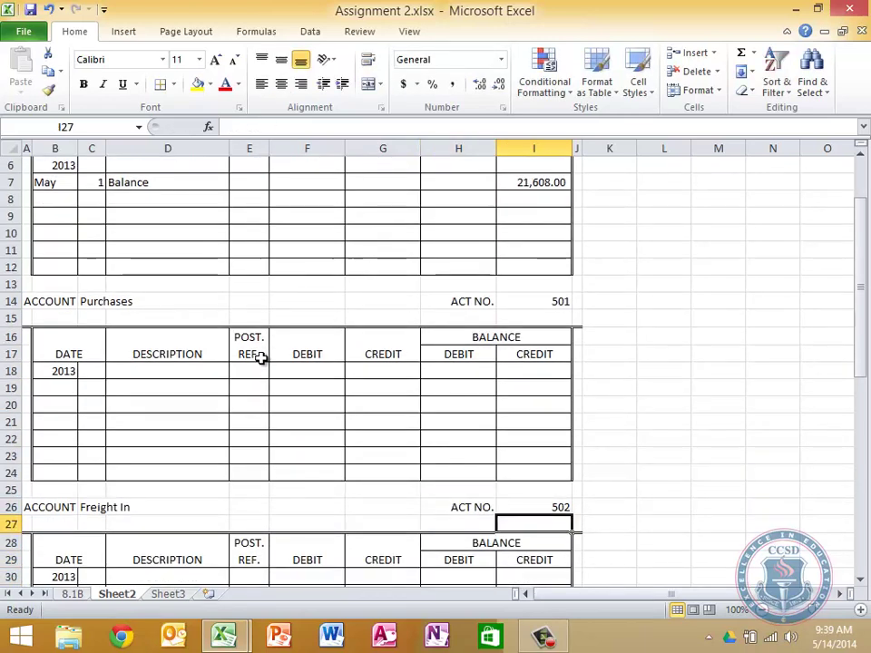
# - Set the ledger account number for Purchases Returns and Allowances in I38 to 503
pyautogui.press('Down')
pyautogui.press('Down')
pyautogui.press('Down')
pyautogui.press('Down')
pyautogui.press('Down')
pyautogui.press('Down')
pyautogui.press('Down')
pyautogui.press('Down')
pyautogui.press('Down')
pyautogui.press('Down')
pyautogui.press('Down')
pyautogui.press('Down')
pyautogui.press('Down')
pyautogui.press('Down')
pyautogui.press('Down')
pyautogui.press('Up')
pyautogui.press('Up')
pyautogui.press('Up')
pyautogui.press('Up')
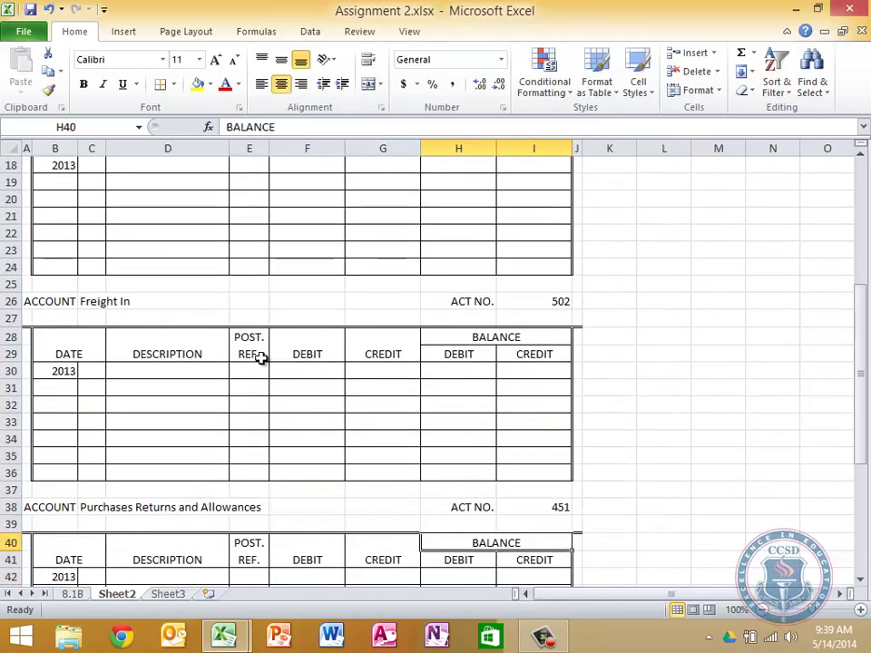
pyautogui.write('503')
pyautogui.press('Return')
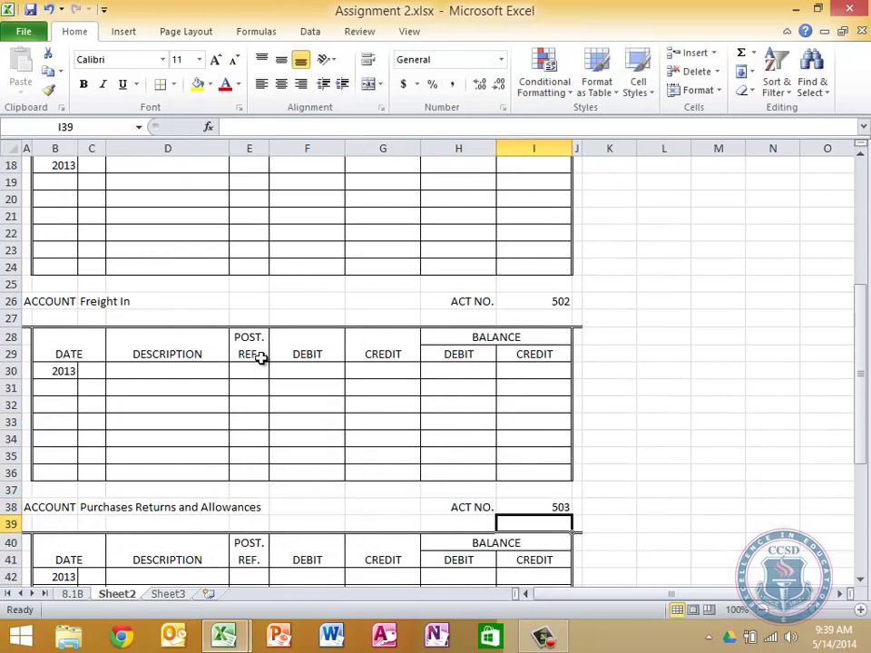
# - Enter day 9 in C8 of the Accounts Payable ledger and start its posting reference in E8 with j
pyautogui.press('Left')
pyautogui.press('Up')
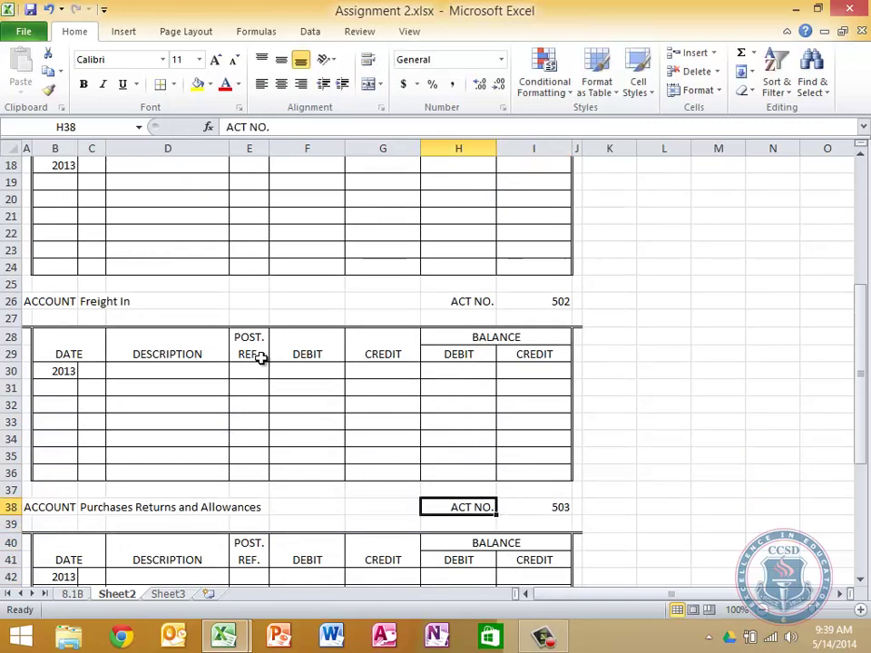
pyautogui.press('Up')
pyautogui.press('Up')
pyautogui.press('Left')
pyautogui.press('Up')
pyautogui.press('Left')
pyautogui.press('Up')
pyautogui.press('Up')
pyautogui.press('Up')
pyautogui.press('Left')
pyautogui.press('Left')
pyautogui.press('Up')
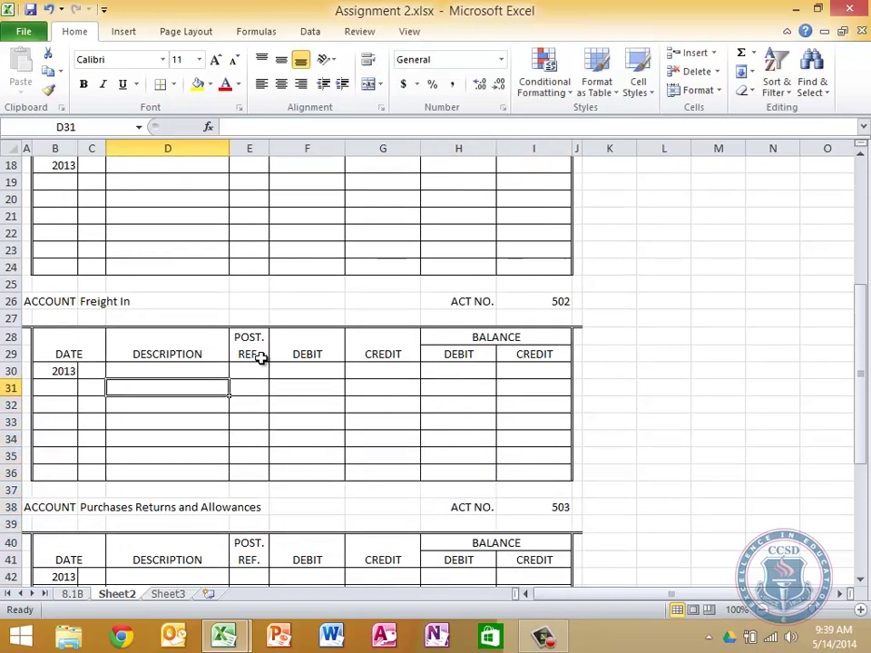
pyautogui.press('Up')
pyautogui.press('Up')
pyautogui.press('Up')
pyautogui.press('Up')
pyautogui.press('Up')
pyautogui.press('Up')
pyautogui.press('Up')
pyautogui.press('Up')
pyautogui.press('Up')
pyautogui.press('Up')
pyautogui.press('Up')
pyautogui.press('Up')
pyautogui.press('Up')
pyautogui.press('Up')
pyautogui.press('Up')
pyautogui.press('Up')
pyautogui.press('Up')
pyautogui.press('Up')
pyautogui.press('Up')
pyautogui.press('Up')
pyautogui.press('Up')
pyautogui.press('Up')
pyautogui.press('Up')
pyautogui.press('Up')
pyautogui.press('Up')
pyautogui.press('Up')
pyautogui.press('Up')
pyautogui.press('Up')
pyautogui.press('Up')
pyautogui.press('Up')
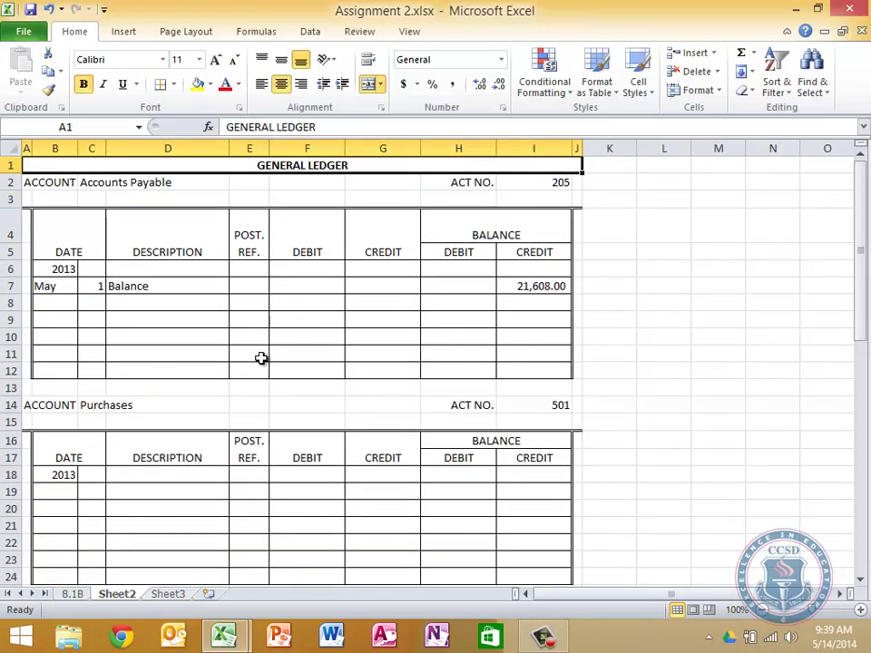
pyautogui.press('Down')
pyautogui.press('Down')
pyautogui.press('Down')
pyautogui.press('Down')
pyautogui.press('Down')
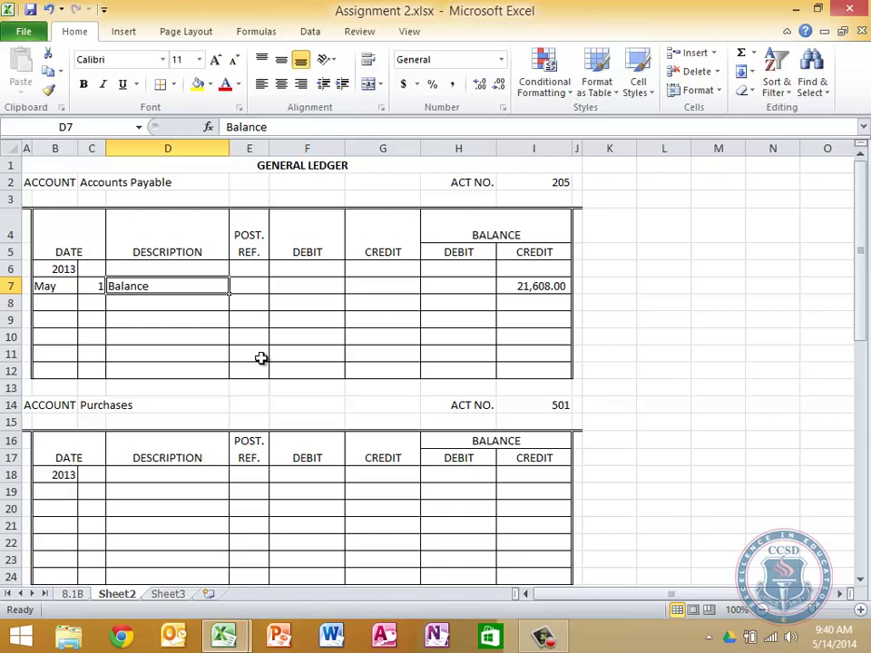
pyautogui.press('Return')
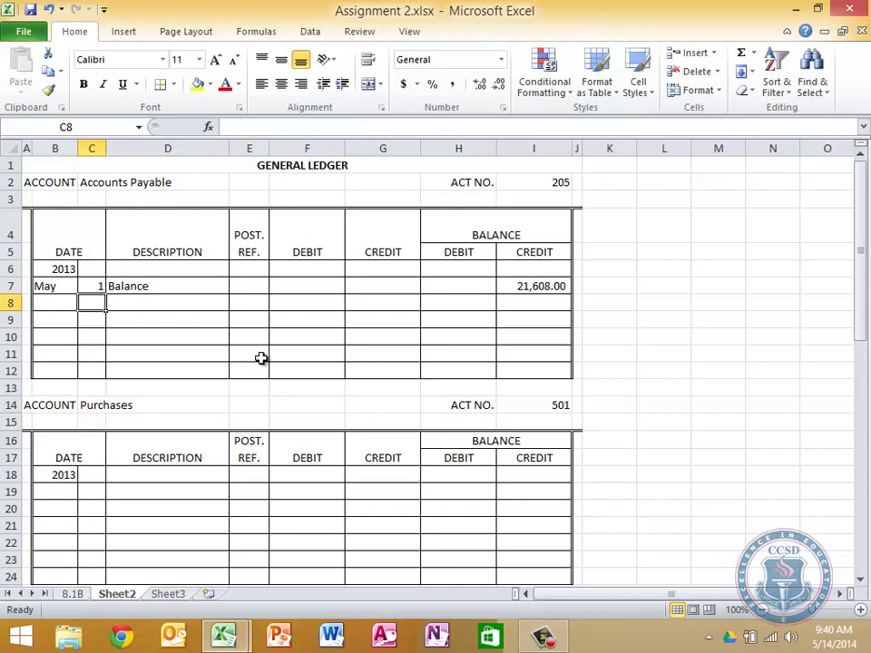
pyautogui.write('9')
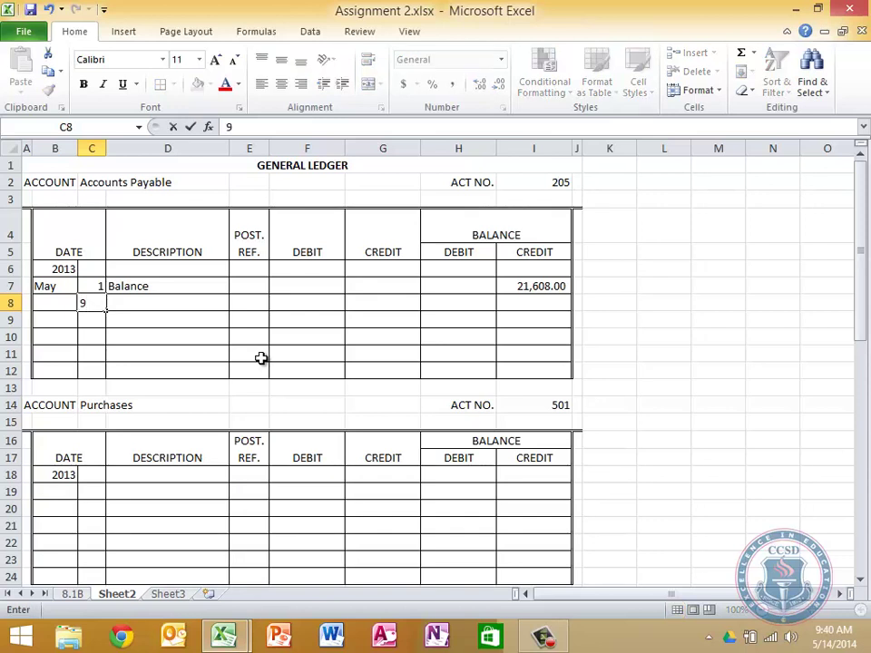
pyautogui.press('Tab')
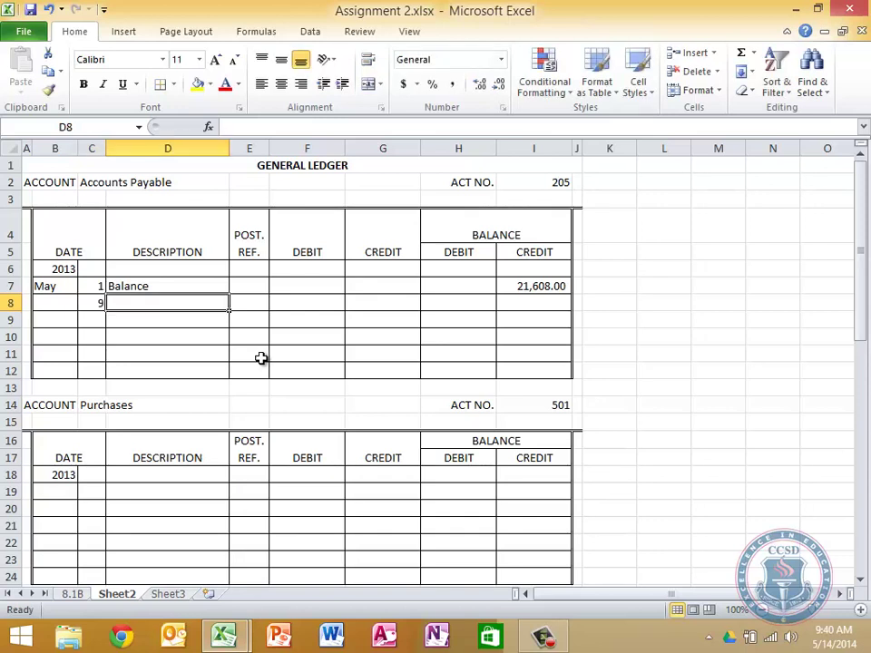
pyautogui.press('Tab')
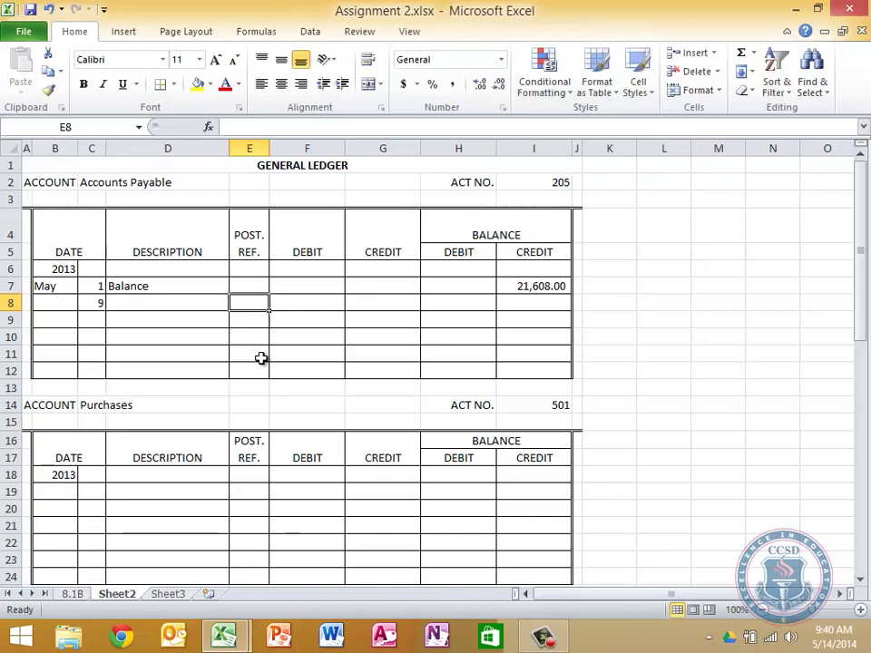
pyautogui.write('j')
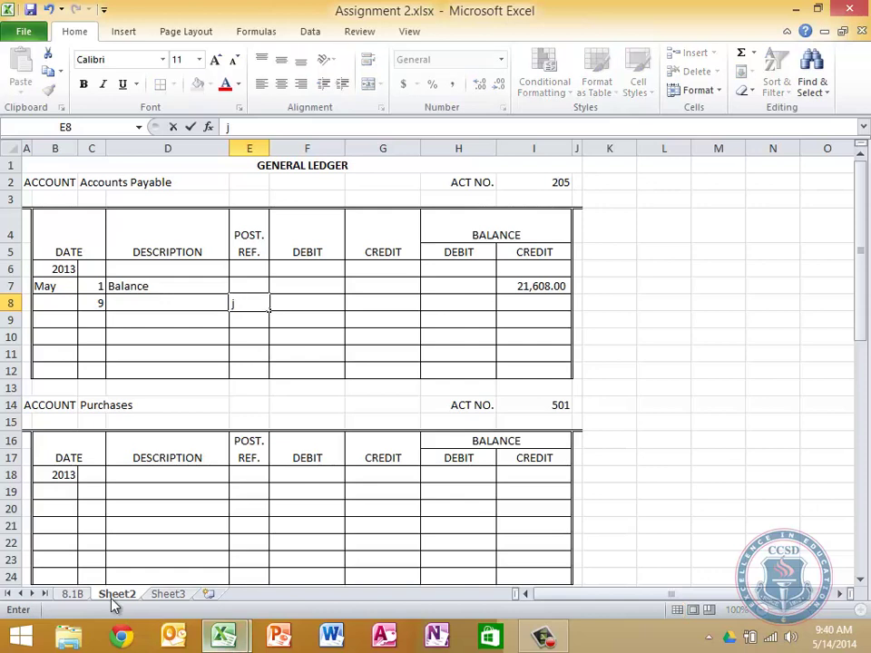
# - Change the page heading of the general journal on sheet 8.1B to PAGE 38
pyautogui.click(82, 596)
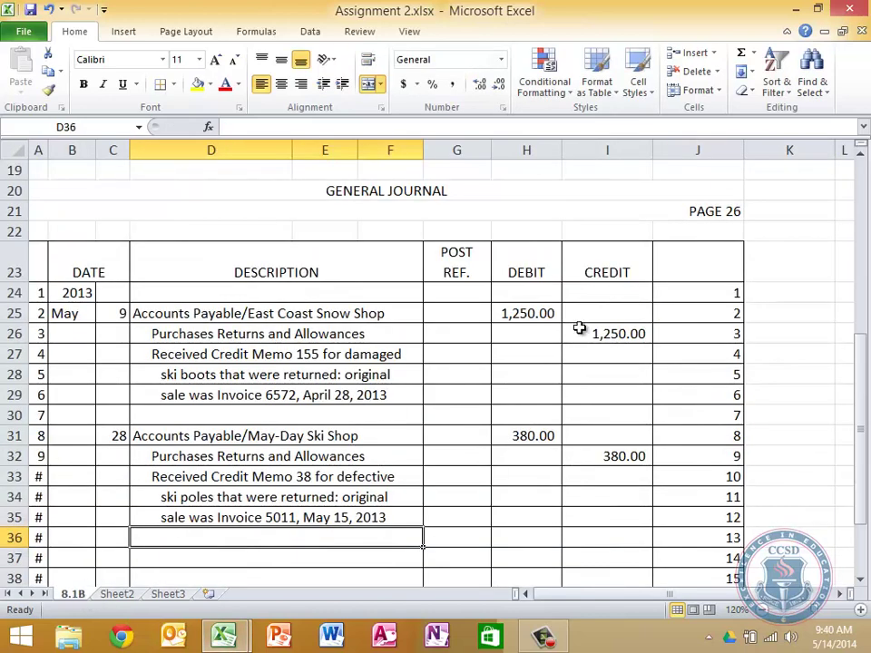
pyautogui.click(723, 205)
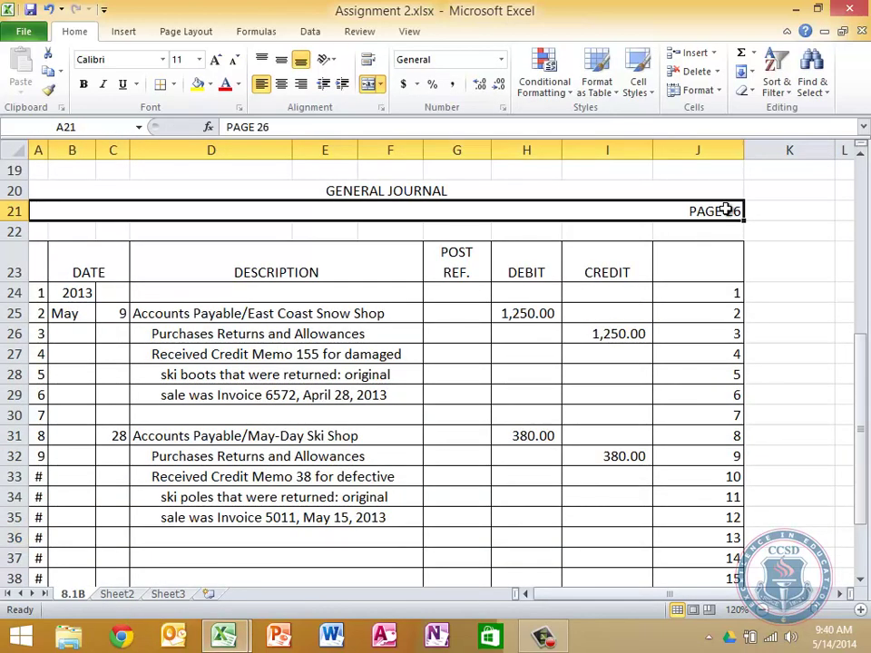
pyautogui.click(261, 127)
pyautogui.press('BackSpace')
pyautogui.press('BackSpace')
pyautogui.write('38')
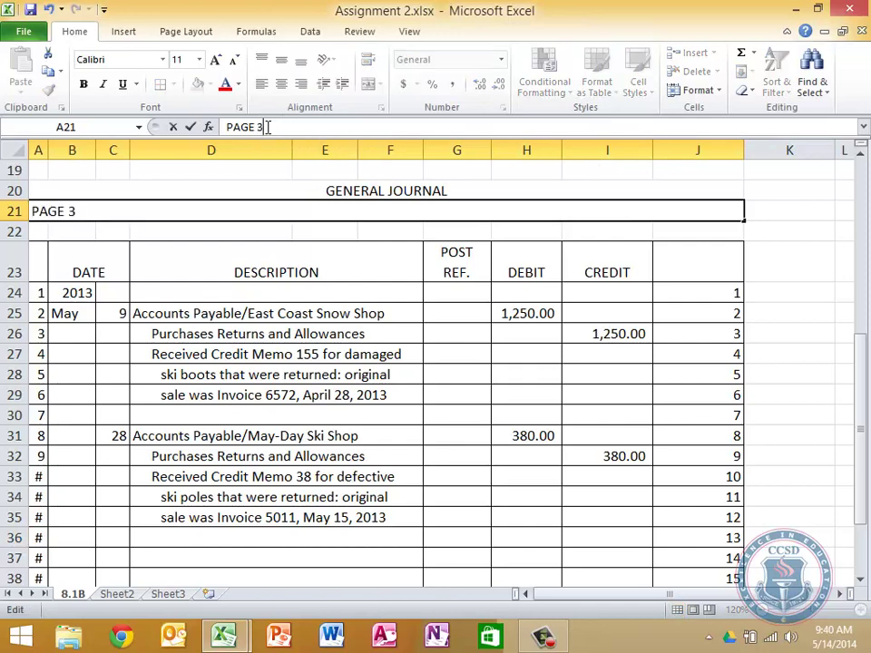
pyautogui.press('Return')
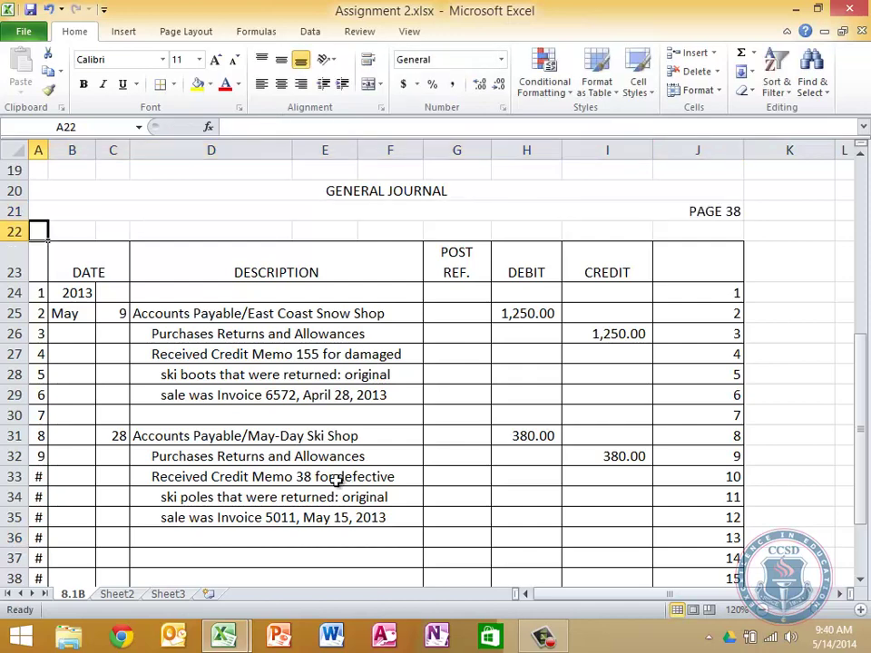
# - Back on Sheet2, enter J38 as the posting reference of the May 9 Accounts Payable row in E8
pyautogui.click(118, 596)
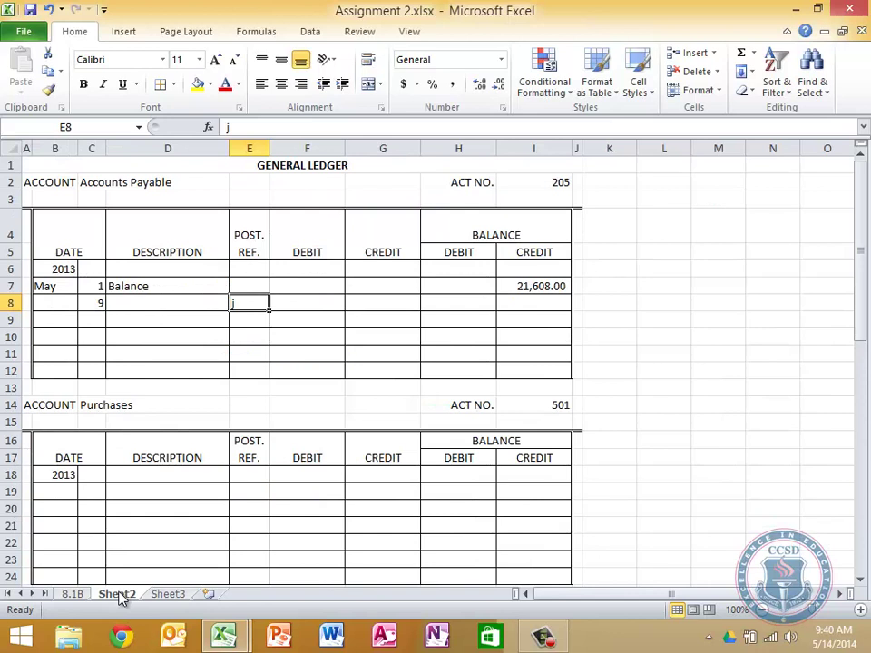
pyautogui.write('J')
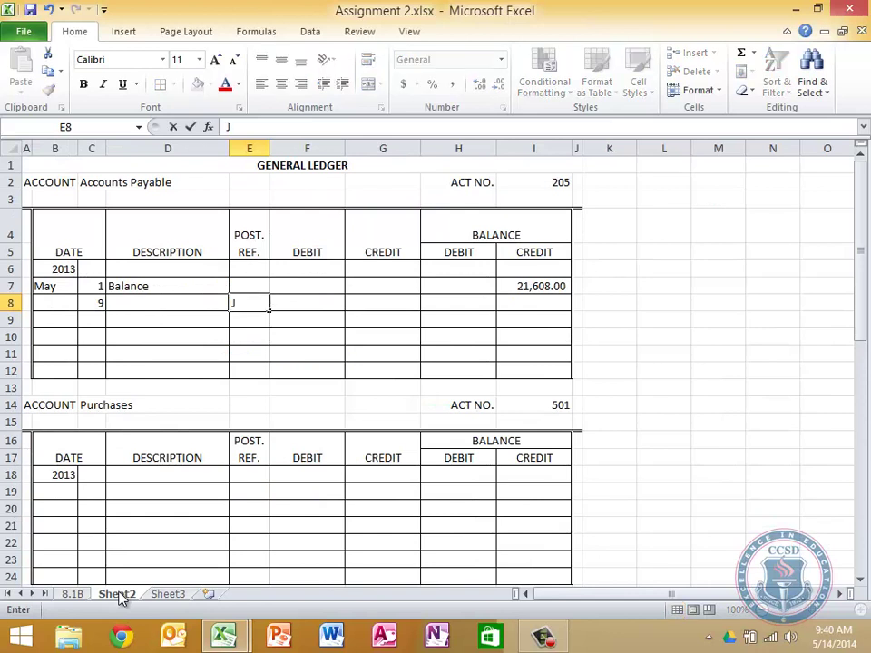
pyautogui.write('38')
pyautogui.press('Tab')
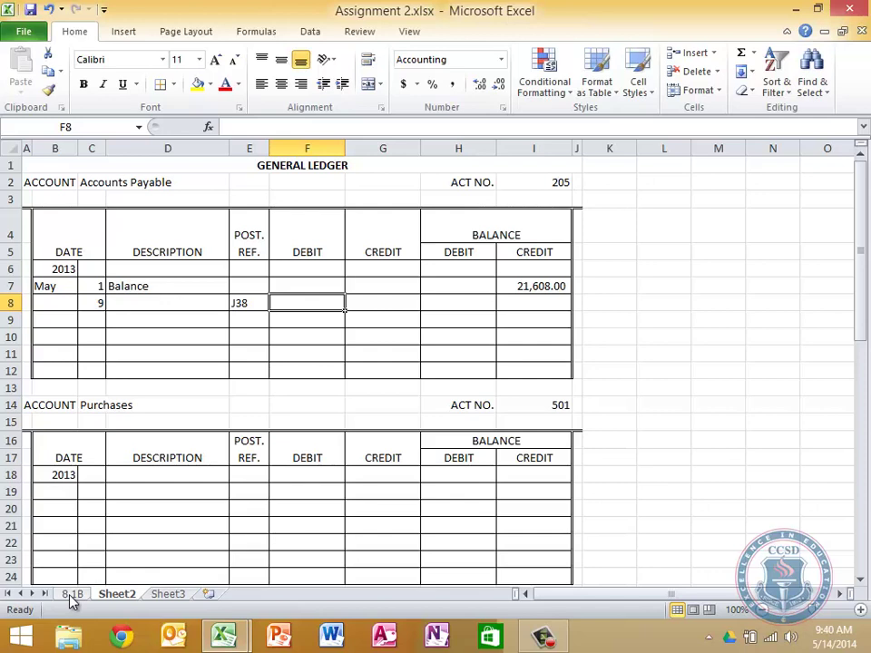
# - Link the May 9 debit in F8 to the East Coast Snow Shop journal debit with ='8.1B'!H25
pyautogui.write('=')
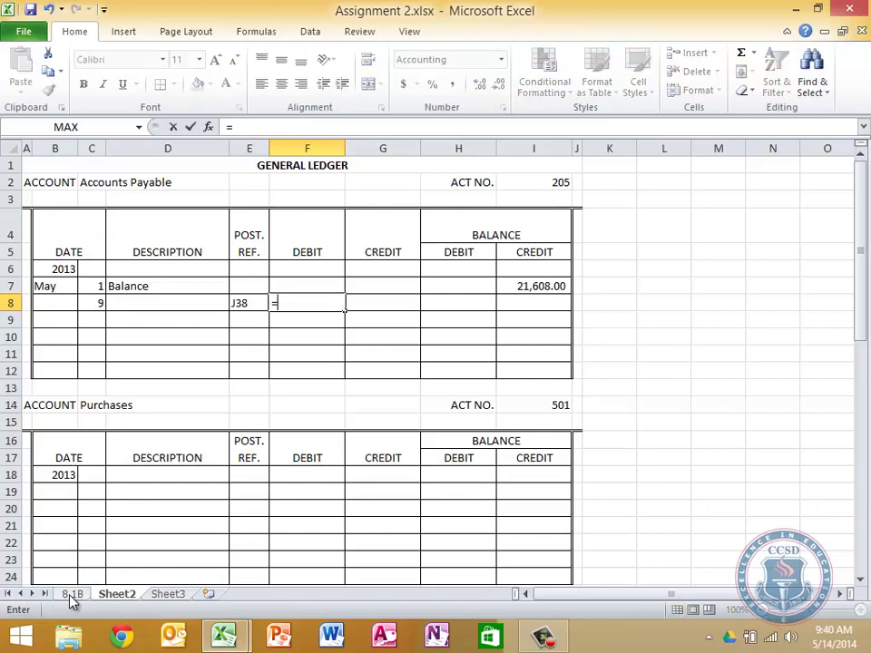
pyautogui.click(73, 594)
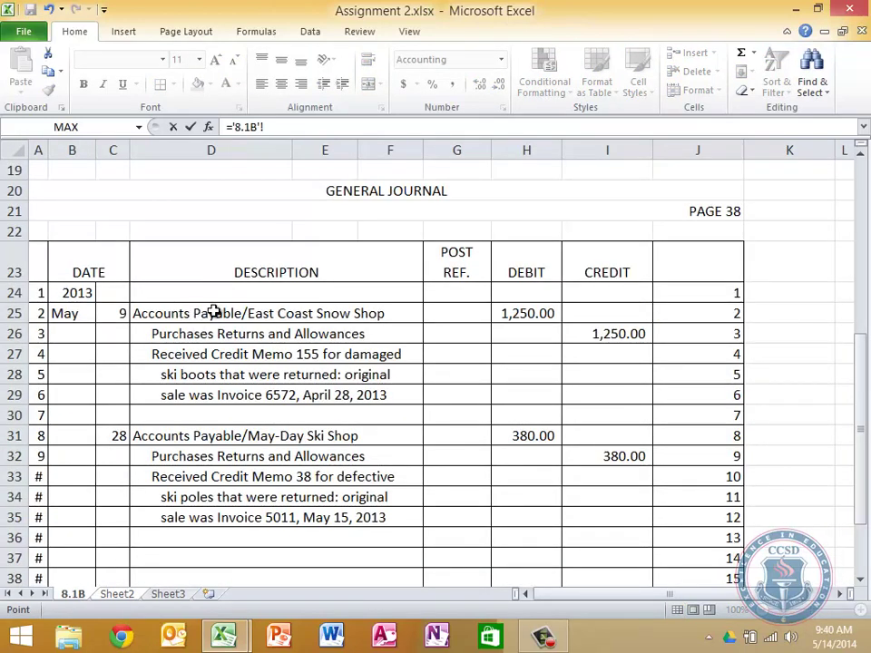
pyautogui.click(521, 311)
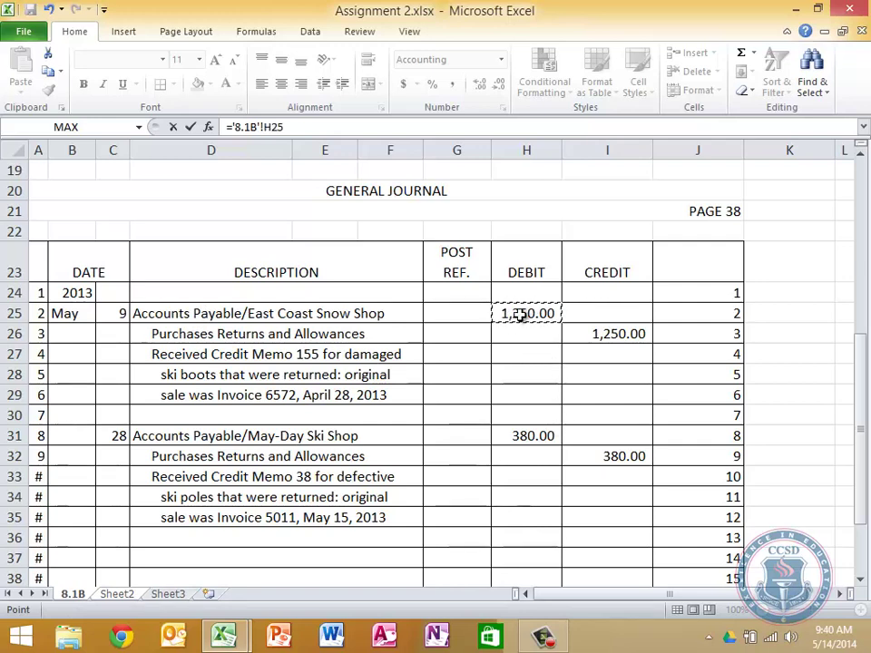
pyautogui.click(537, 313)
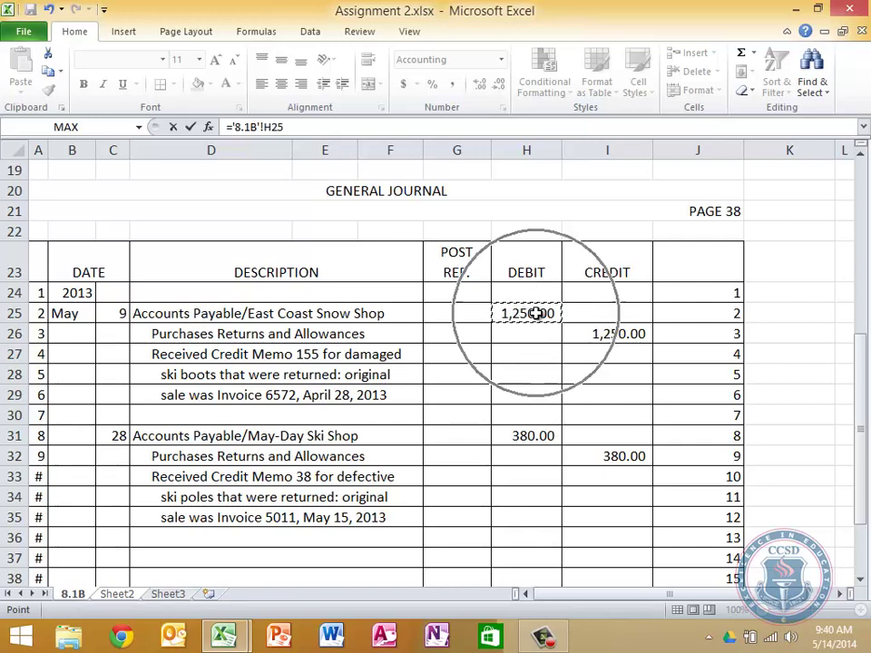
pyautogui.press('Return')
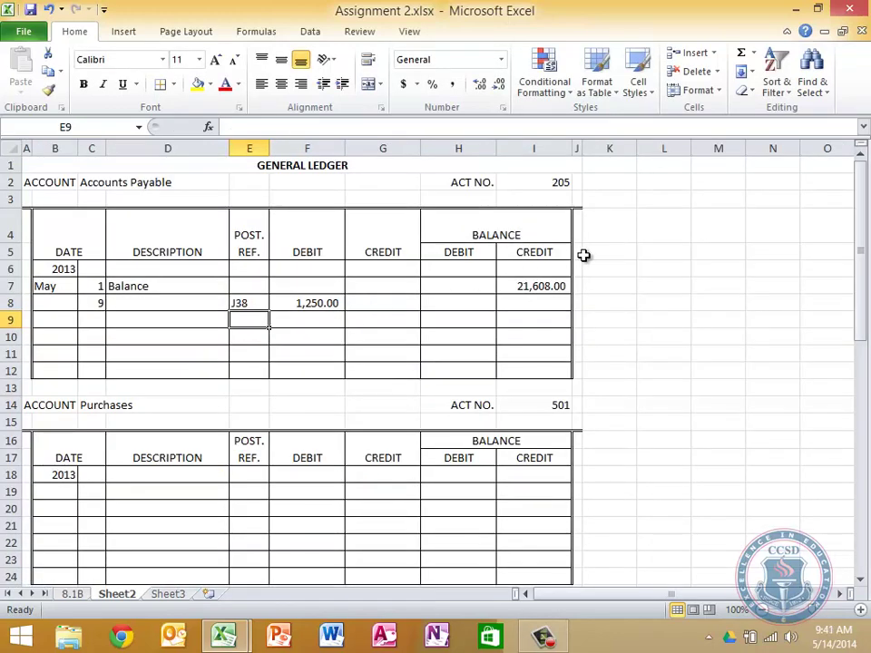
# - Calculate the Accounts Payable credit balance in I8 with =I7-F8+G8 and fill the formula down to I10
pyautogui.click(542, 309)
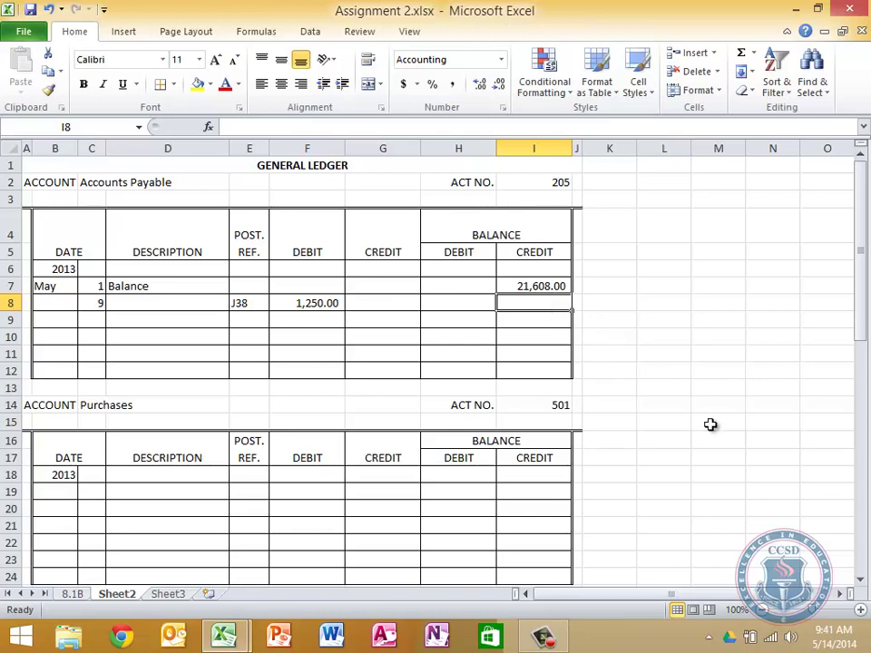
pyautogui.click(860, 609)
pyautogui.click(860, 609)
pyautogui.click(860, 609)
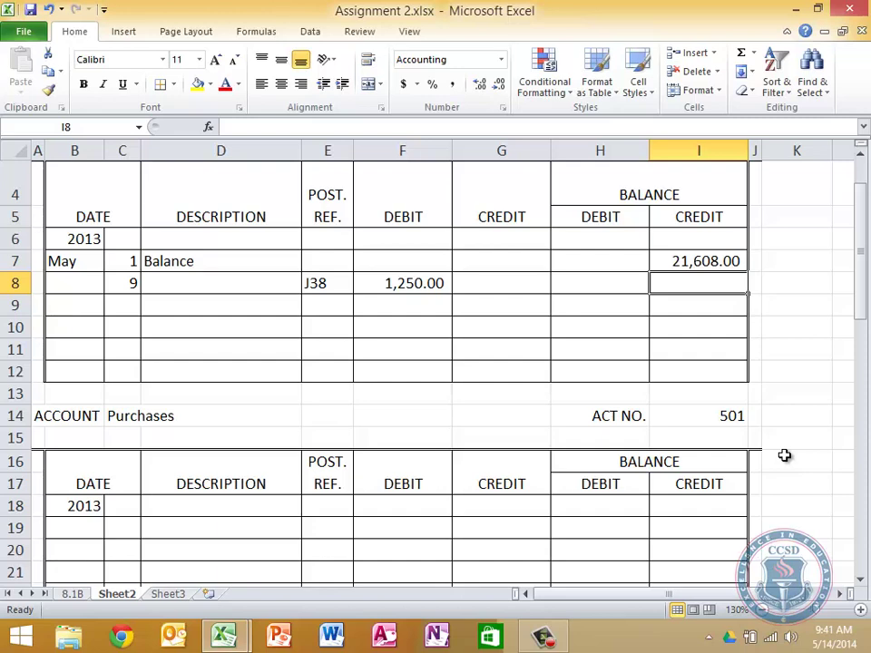
pyautogui.write('=')
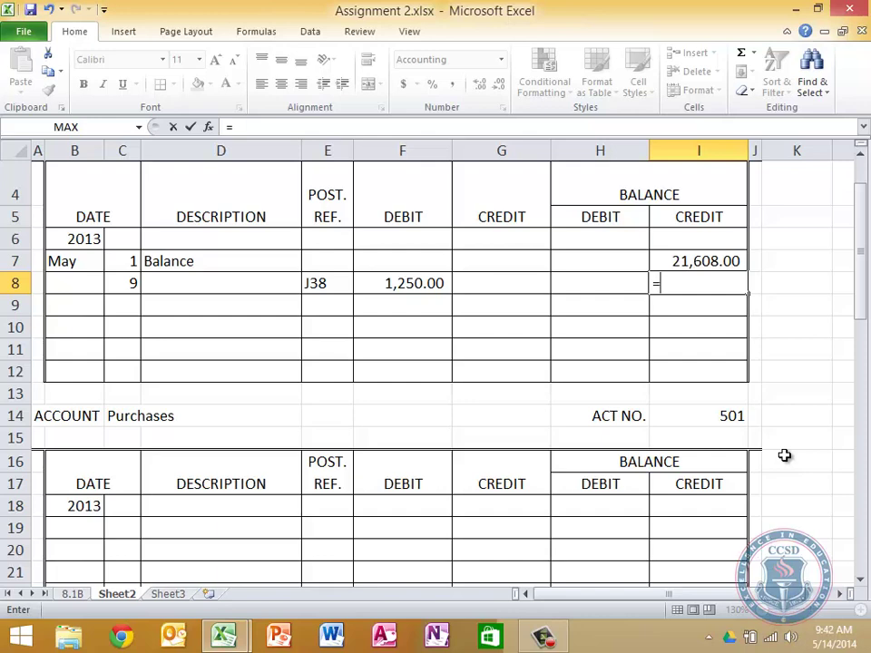
pyautogui.click(691, 261)
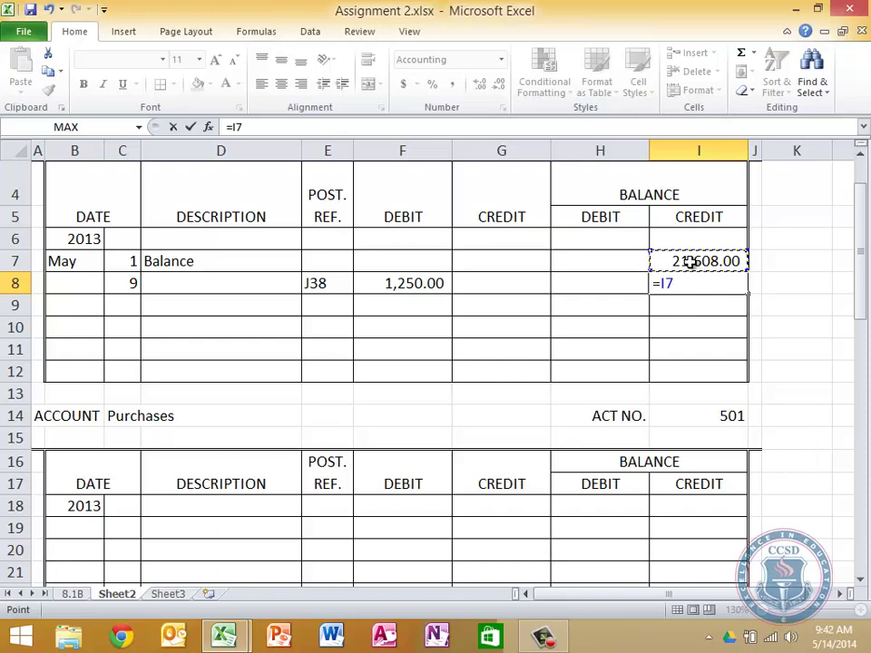
pyautogui.write('-')
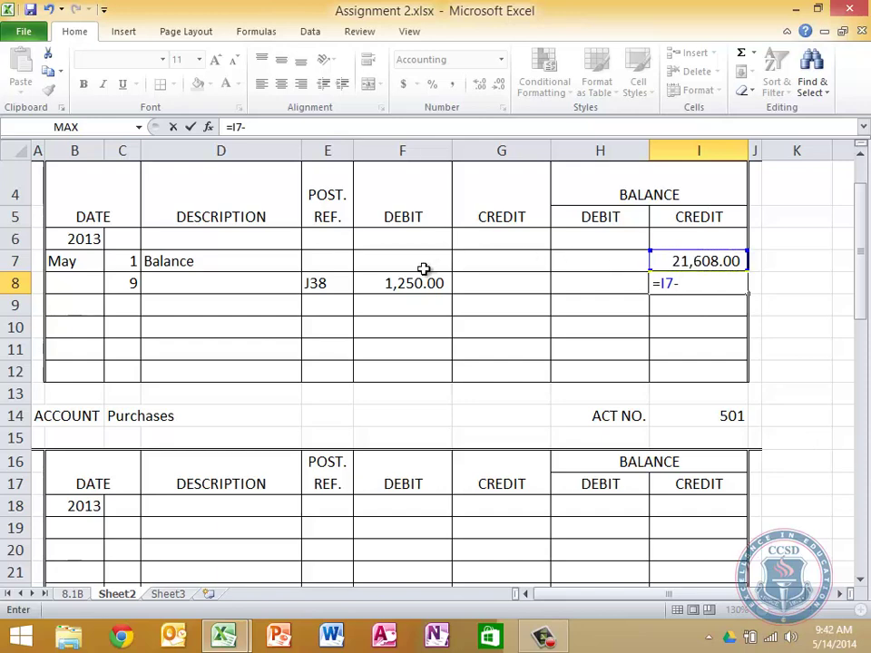
pyautogui.click(413, 284)
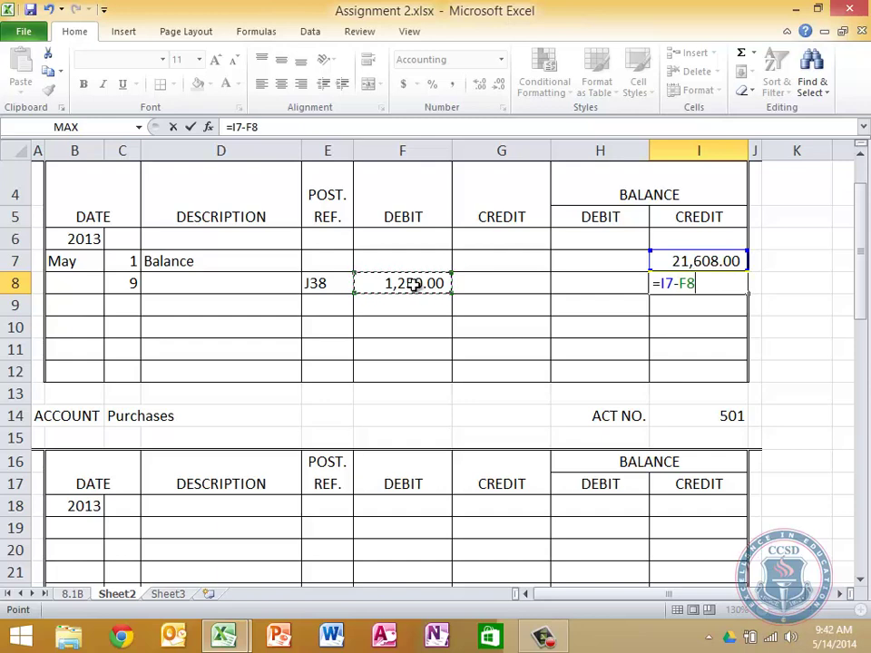
pyautogui.write('+')
pyautogui.click(521, 278)
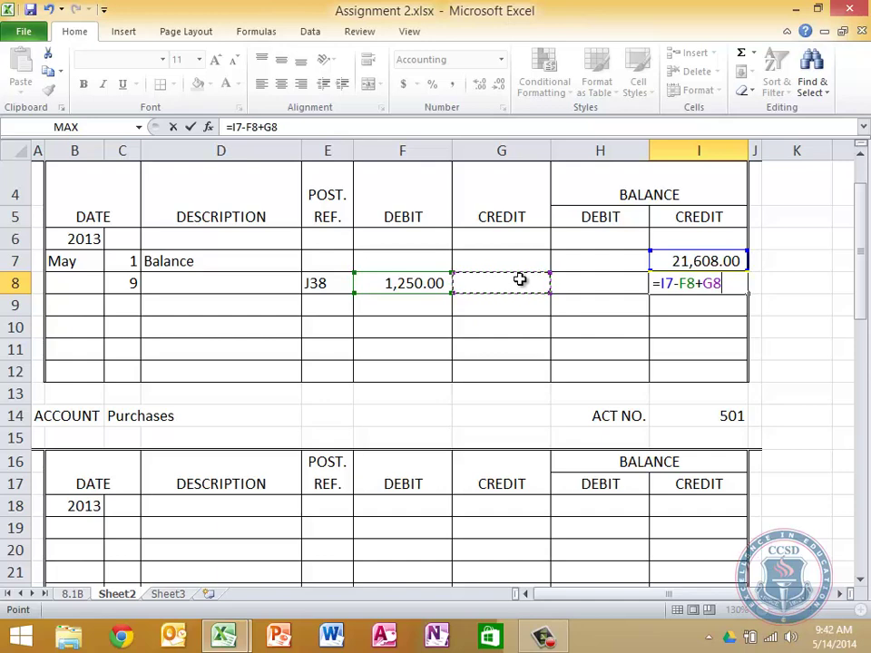
pyautogui.press('Return')
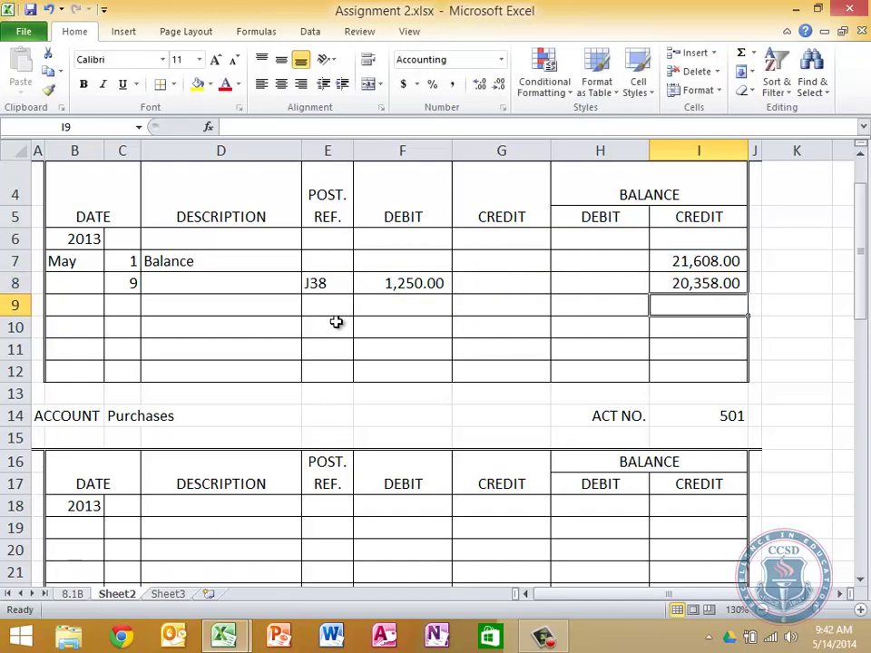
pyautogui.click(692, 283)
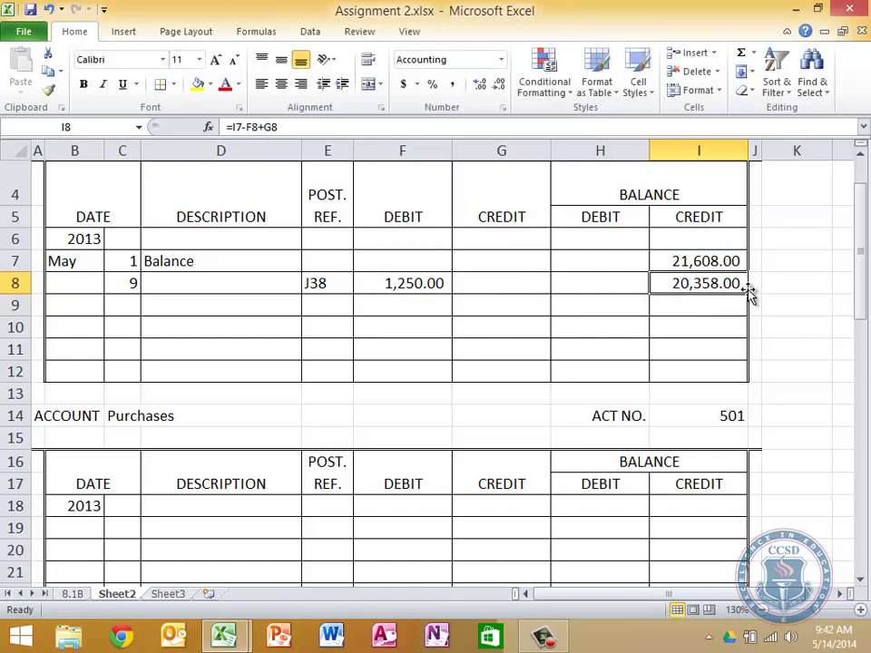
pyautogui.moveTo(749, 296); pyautogui.dragTo(748, 338)
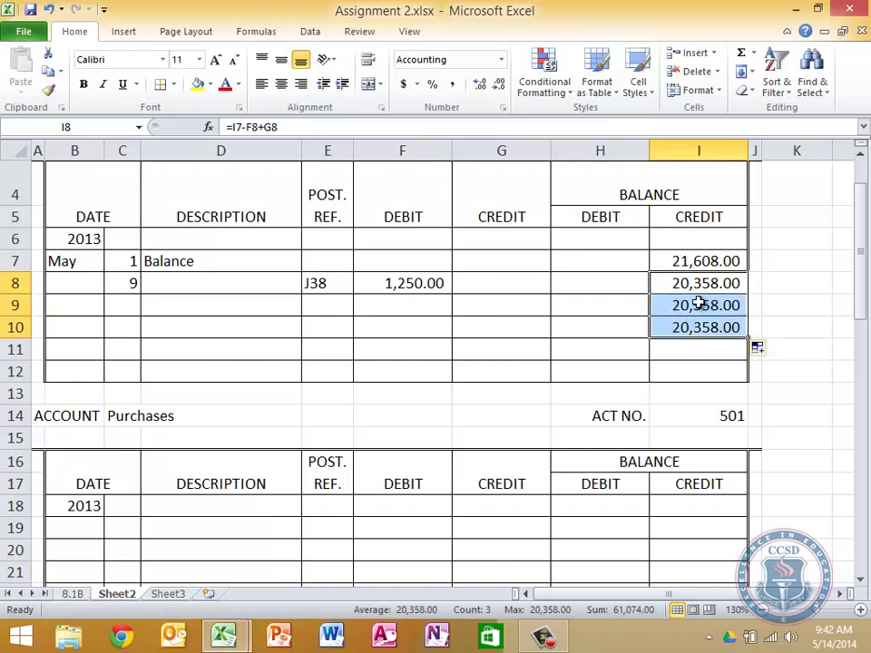
# - Enter day 28 in C9 and posting reference J38 in E9 of the Accounts Payable ledger
pyautogui.press('Left')
pyautogui.press('Left')
pyautogui.press('Left')
pyautogui.press('Left')
pyautogui.press('Left')
pyautogui.press('Down')
pyautogui.press('Left')
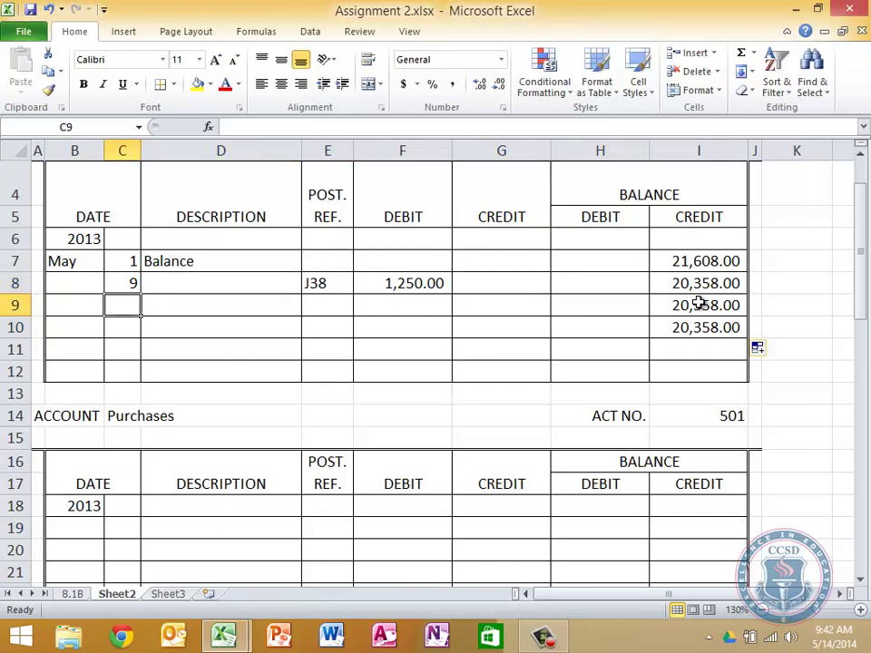
pyautogui.write('28')
pyautogui.press('Tab')
pyautogui.press('Tab')
pyautogui.write('j')
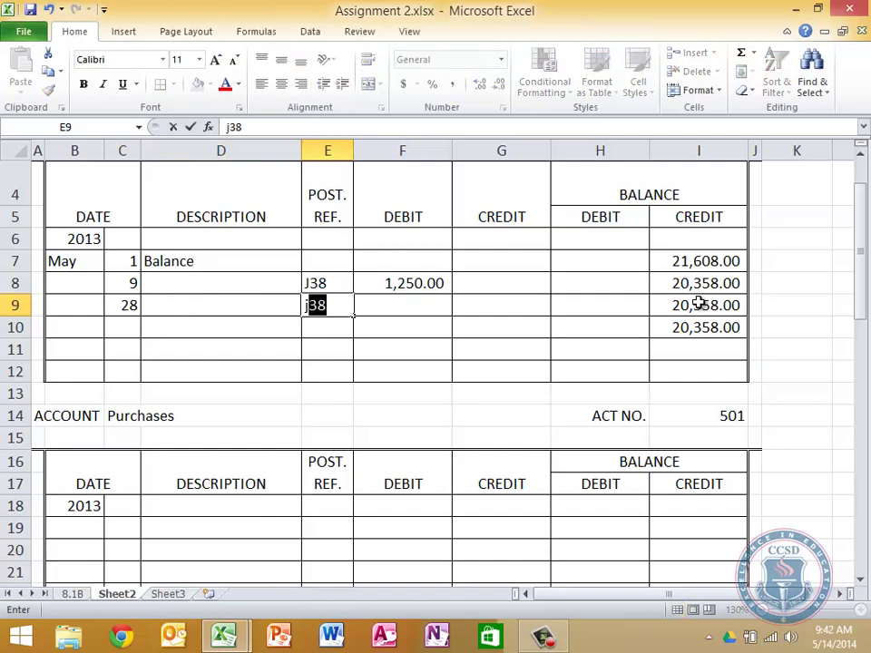
pyautogui.press('Tab')
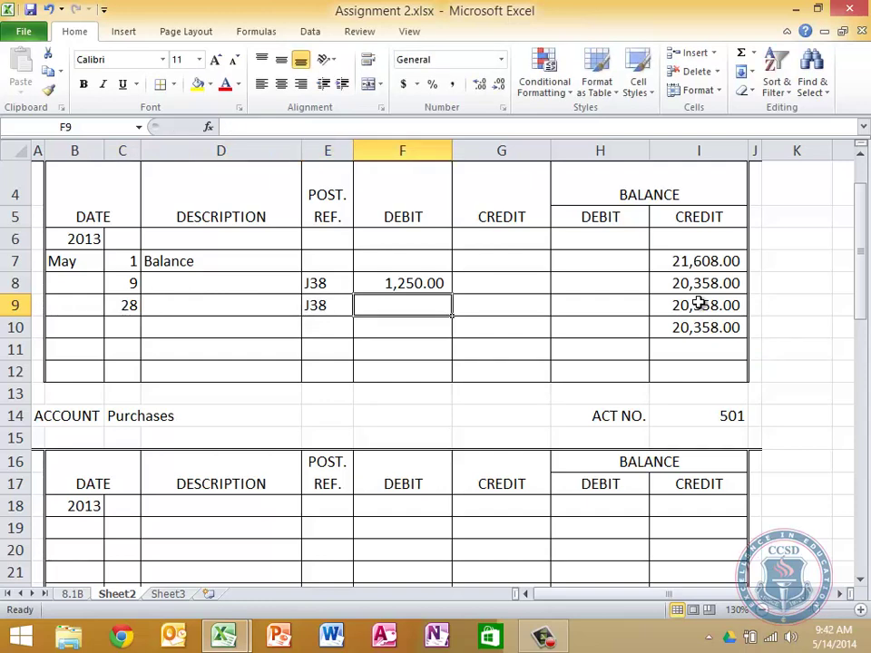
# - Link the May 28 debit in F9 to the May-Day Ski Shop journal debit with ='8.1B'!H31
pyautogui.write('=')
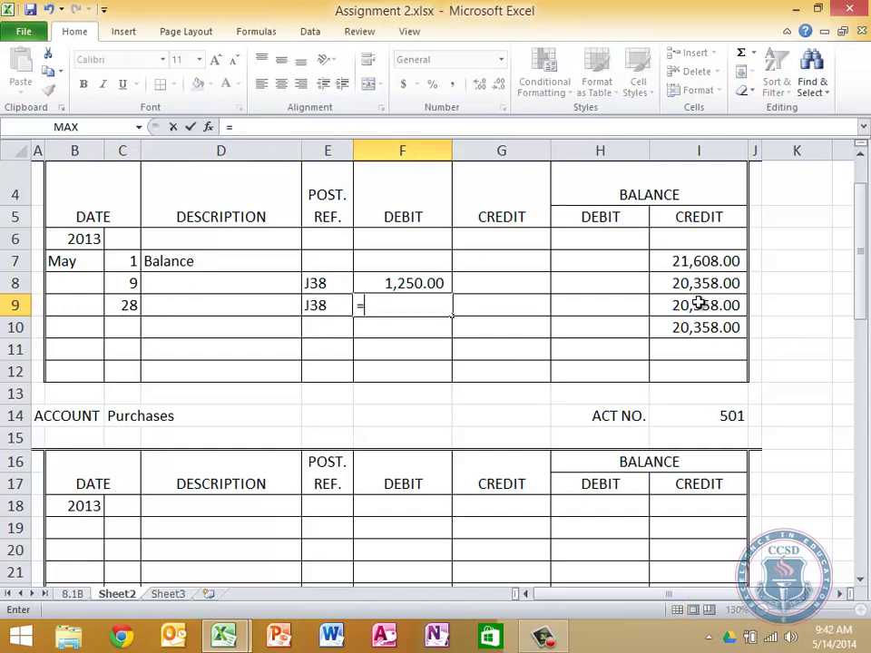
pyautogui.click(71, 594)
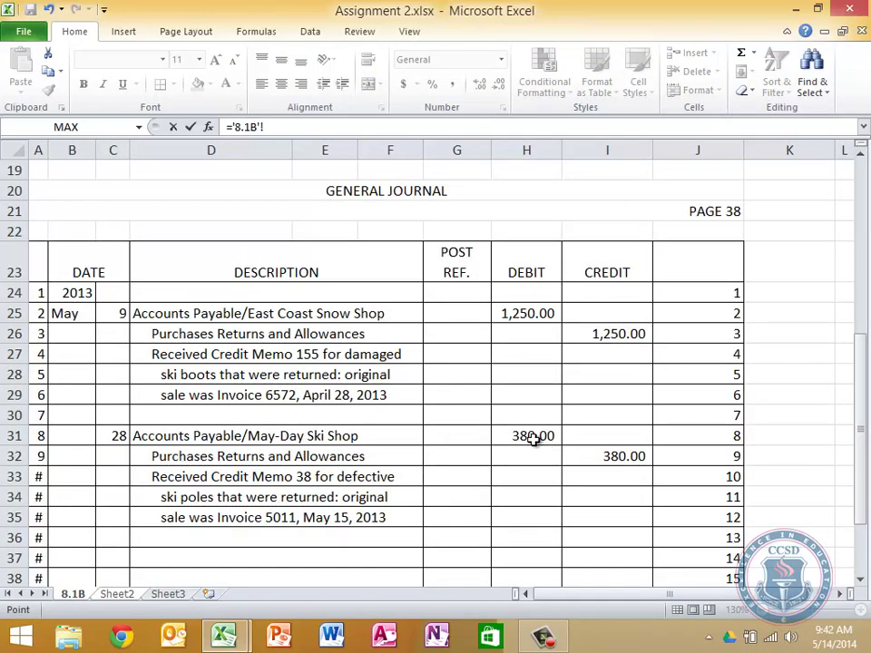
pyautogui.click(532, 436)
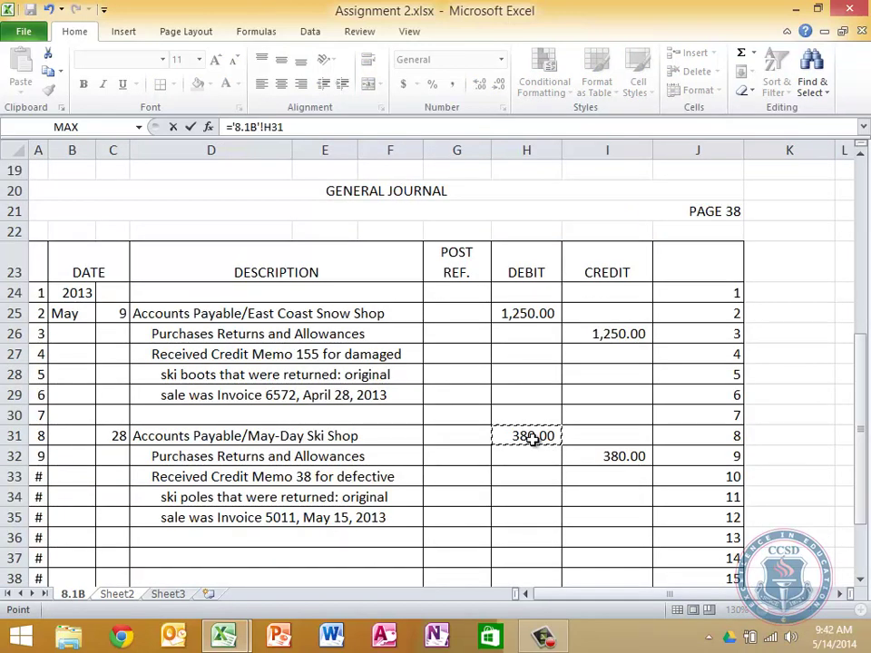
pyautogui.press('Return')
pyautogui.press('Right')
pyautogui.press('Right')
pyautogui.press('Right')
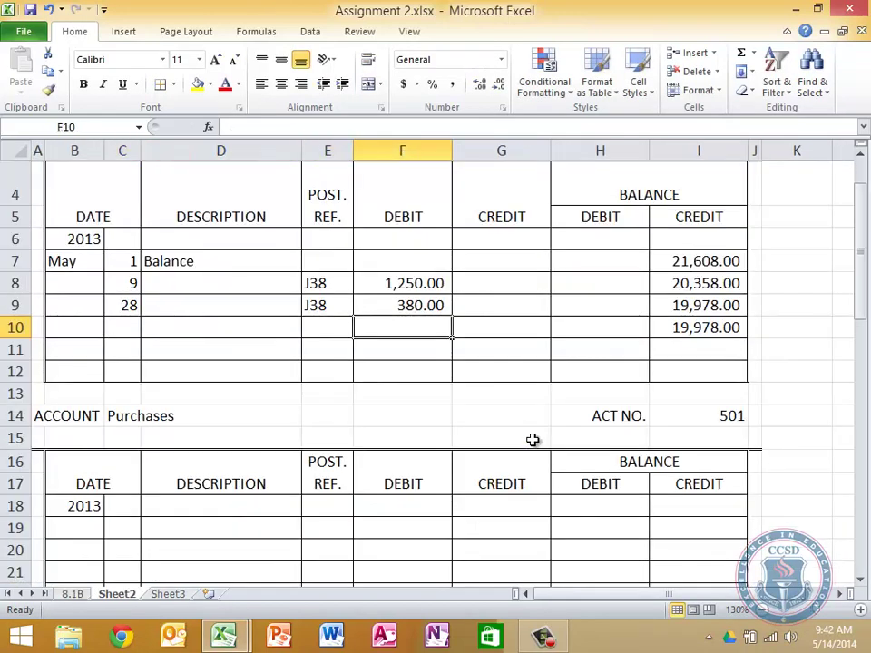
pyautogui.press('Up')
pyautogui.press('Right')
pyautogui.press('Left')
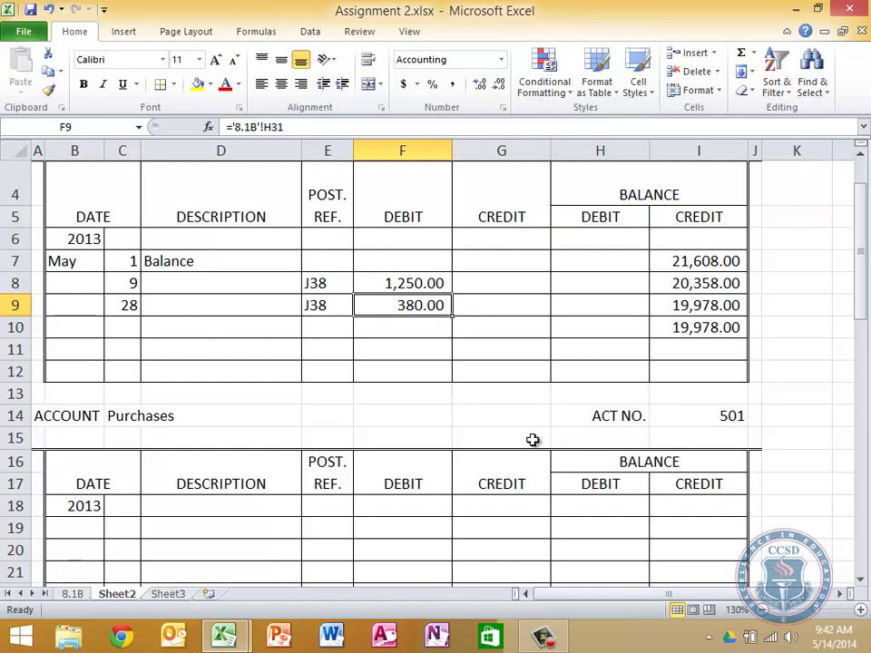
# - Enter day 31 in C10 and posting reference P15 in E10 of the Accounts Payable ledger
pyautogui.press('Left')
pyautogui.press('Left')
pyautogui.press('Left')
pyautogui.press('Down')
pyautogui.write('31')
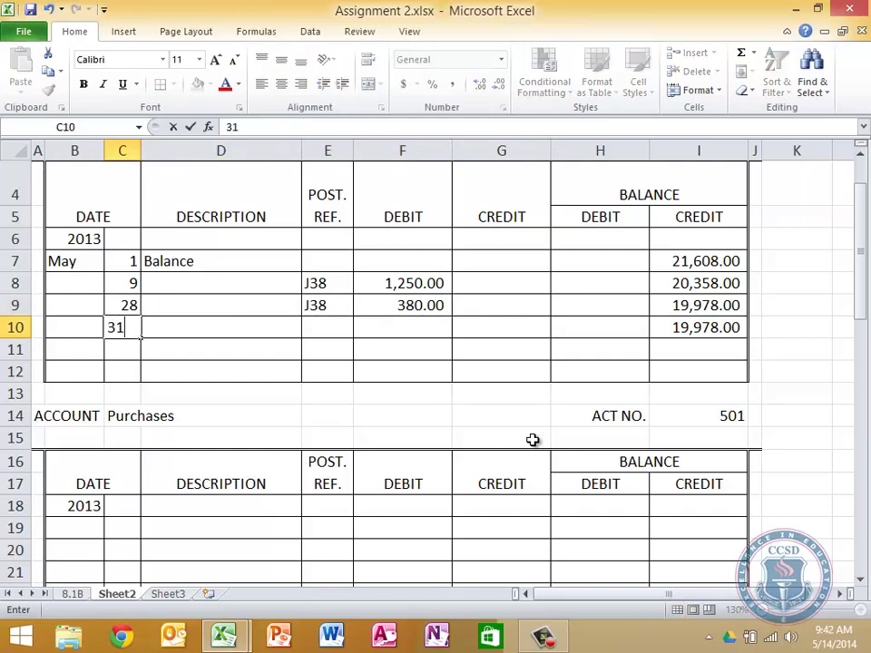
pyautogui.press('Right')
pyautogui.press('Right')
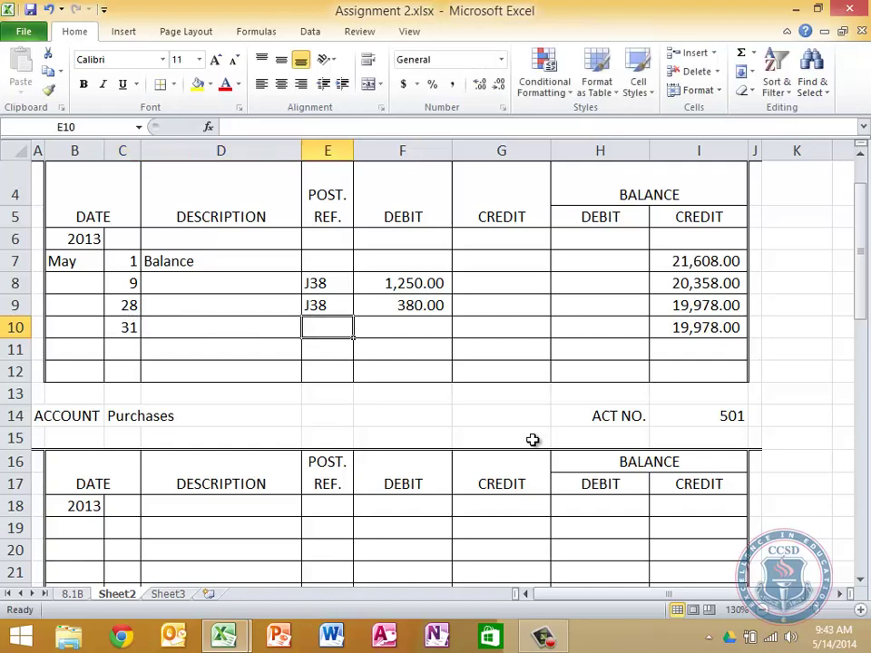
pyautogui.write('P15')
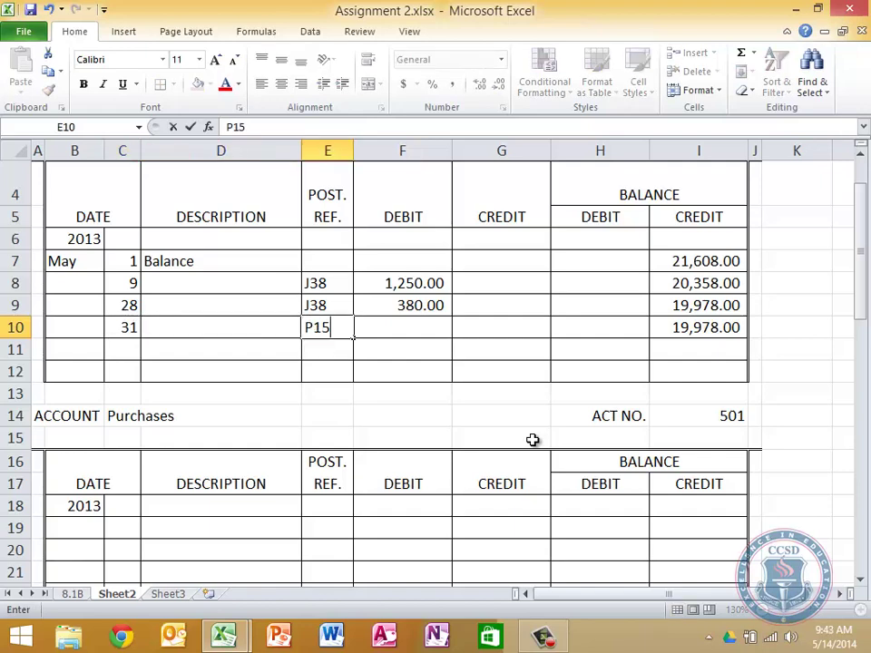
pyautogui.press('Right')
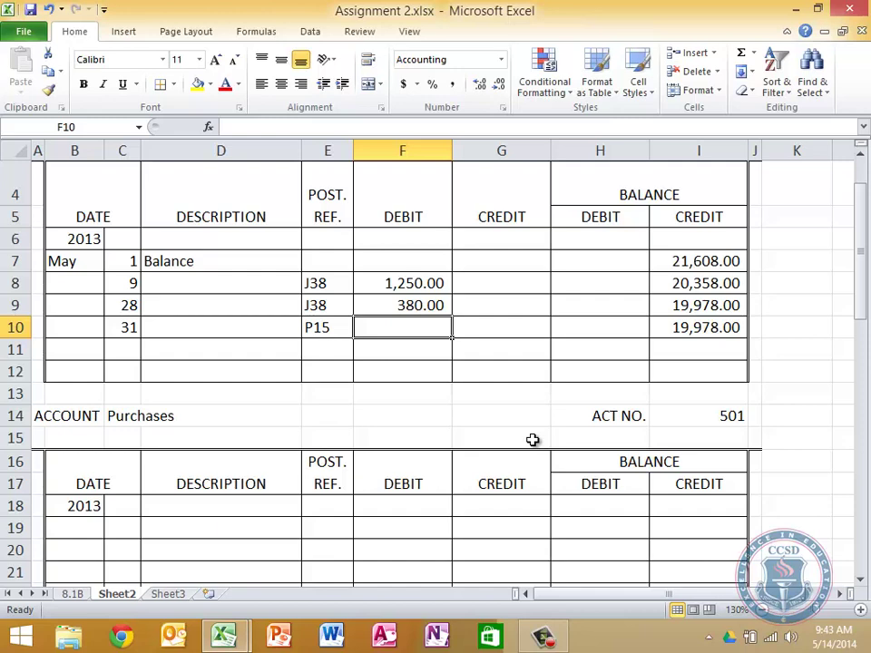
# - Link the May 31 credit in G10 to the purchases journal's Accounts Payable credit total with ='8.1B'!I13
pyautogui.click(74, 594)
pyautogui.scroll(6, 326, 441)
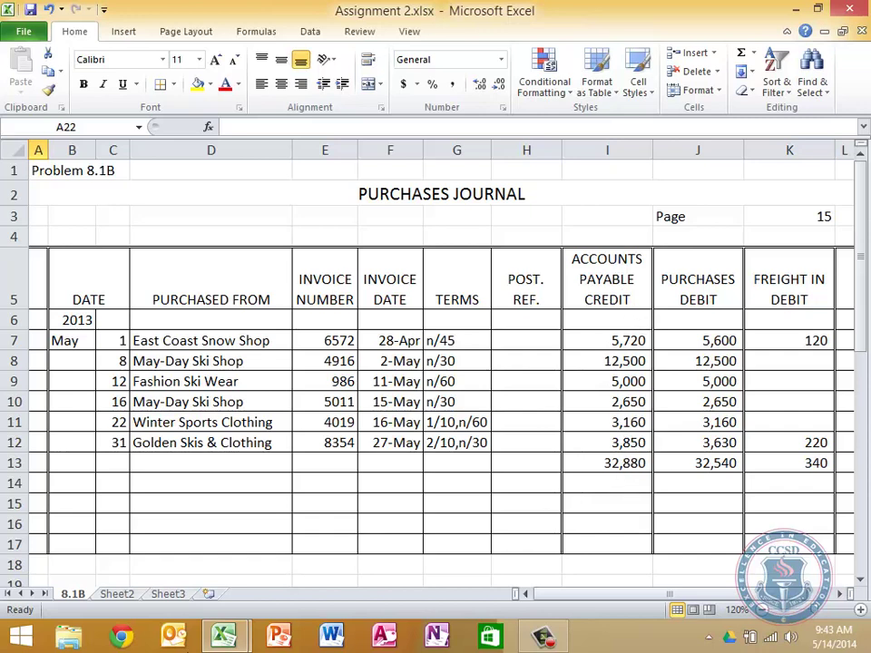
pyautogui.click(115, 595)
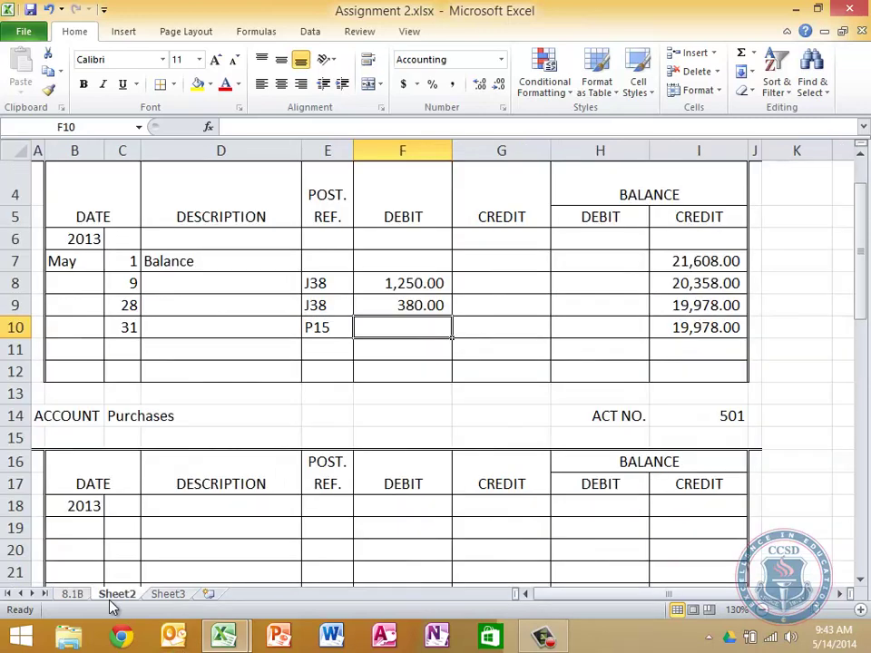
pyautogui.press('Right')
pyautogui.write('=')
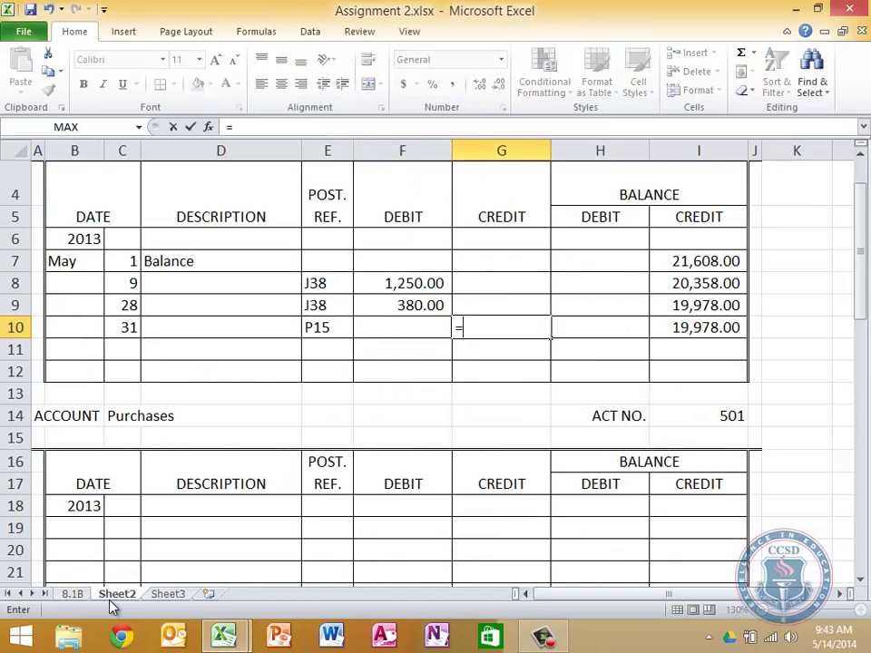
pyautogui.click(73, 595)
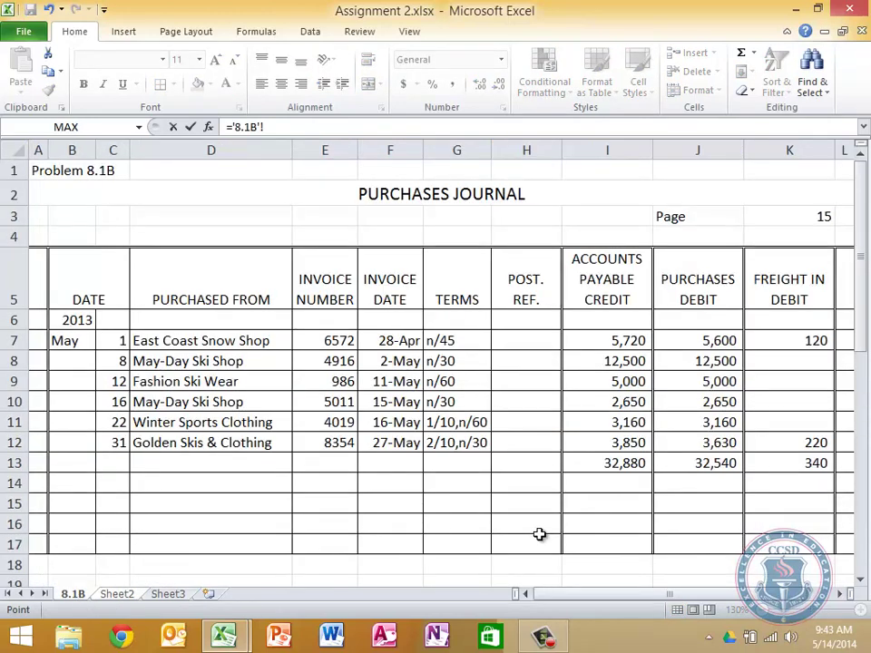
pyautogui.click(626, 462)
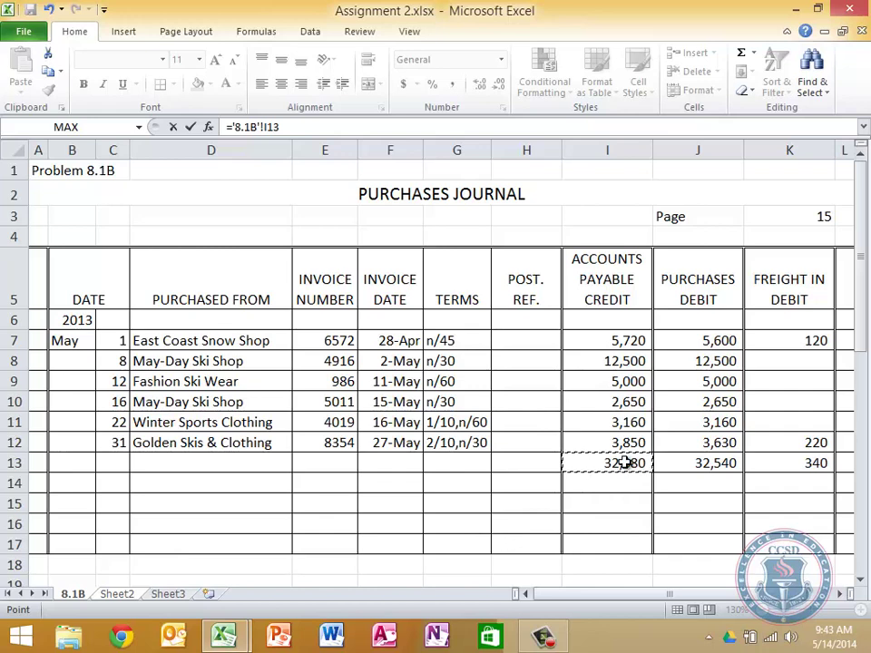
pyautogui.press('Return')
pyautogui.press('Up')
pyautogui.press('Right')
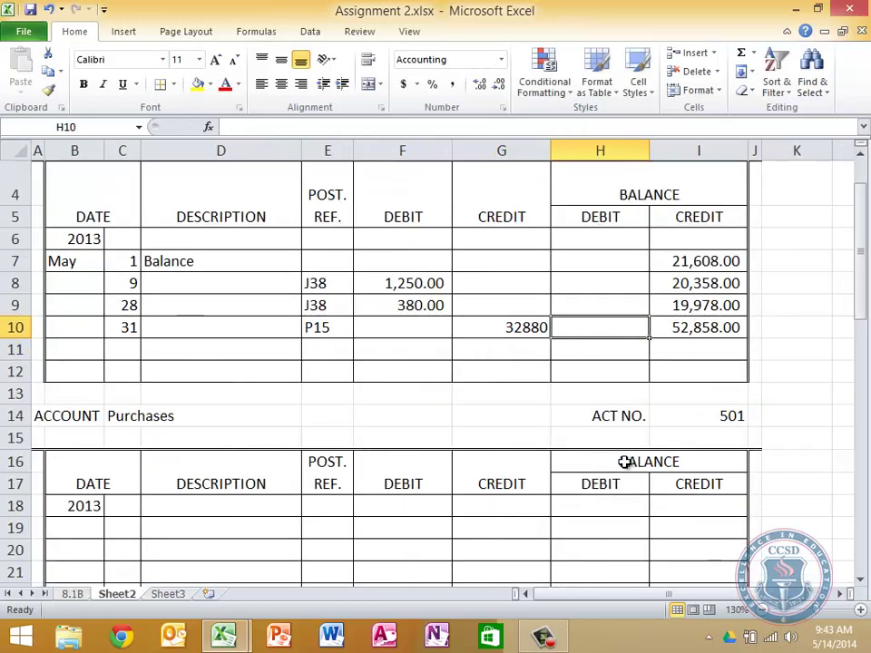
# - Apply the comma number style to the May 31 Accounts Payable credit in G10
pyautogui.press('Right')
pyautogui.press('Left')
pyautogui.press('Left')
pyautogui.click(455, 84)
pyautogui.press('Down')
pyautogui.press('Down')
pyautogui.press('Down')
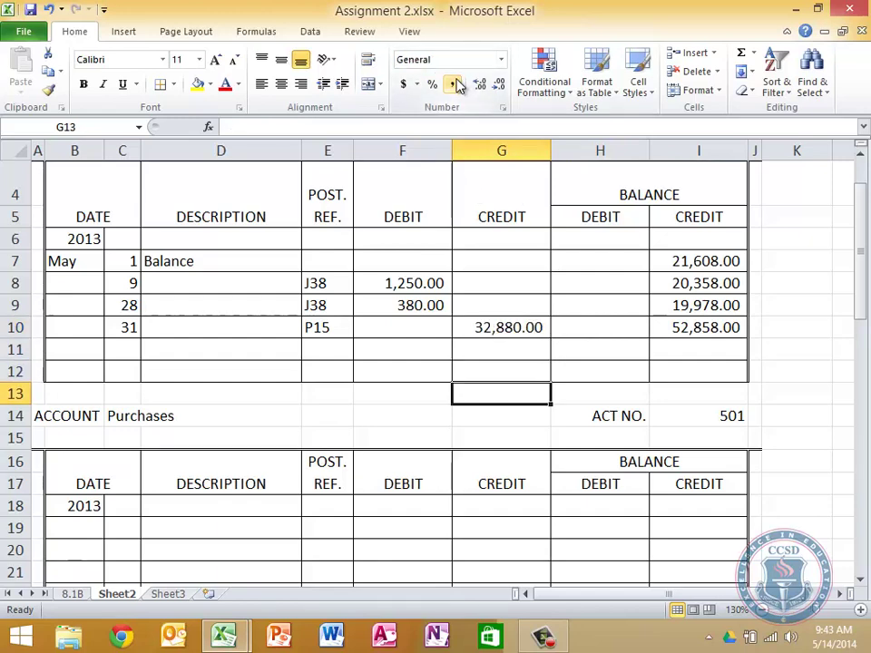
pyautogui.press('Right')
pyautogui.press('Right')
pyautogui.press('Up')
pyautogui.press('Up')
pyautogui.press('Up')
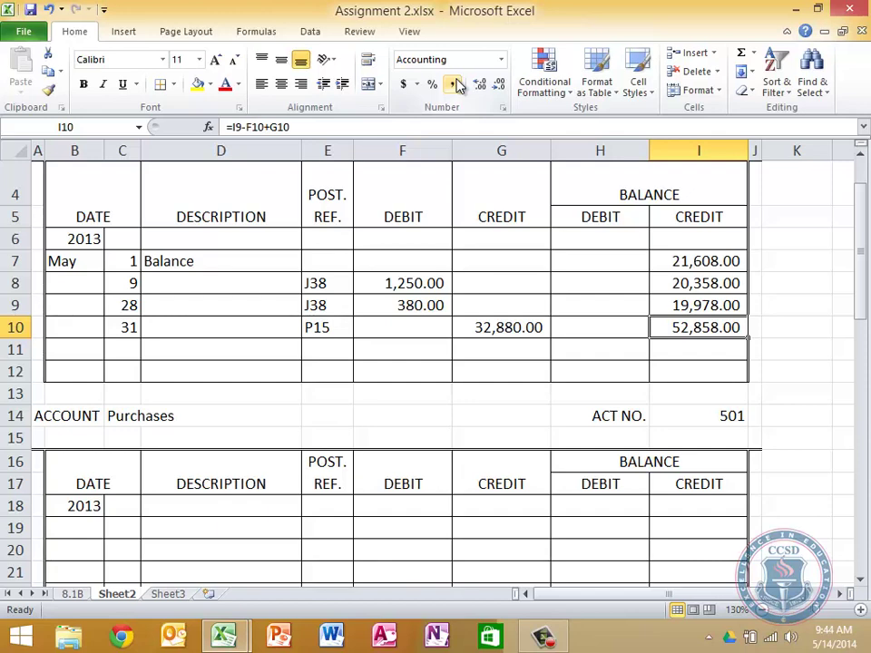
# - On sheet 8.1B, enter the posting reference (2 0 5) in I14 beneath the Accounts Payable credit total
pyautogui.click(861, 155)
pyautogui.click(861, 155)
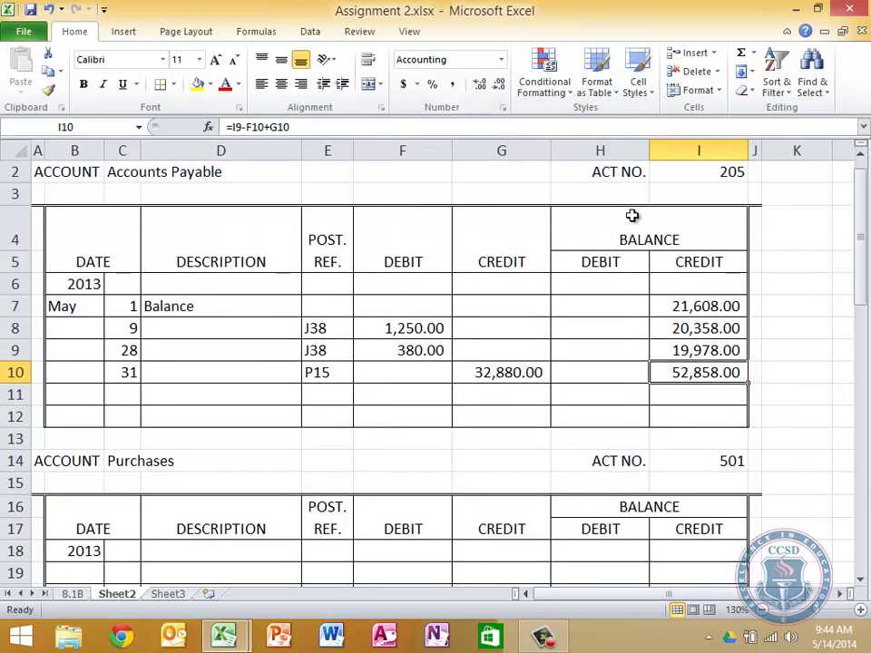
pyautogui.click(70, 594)
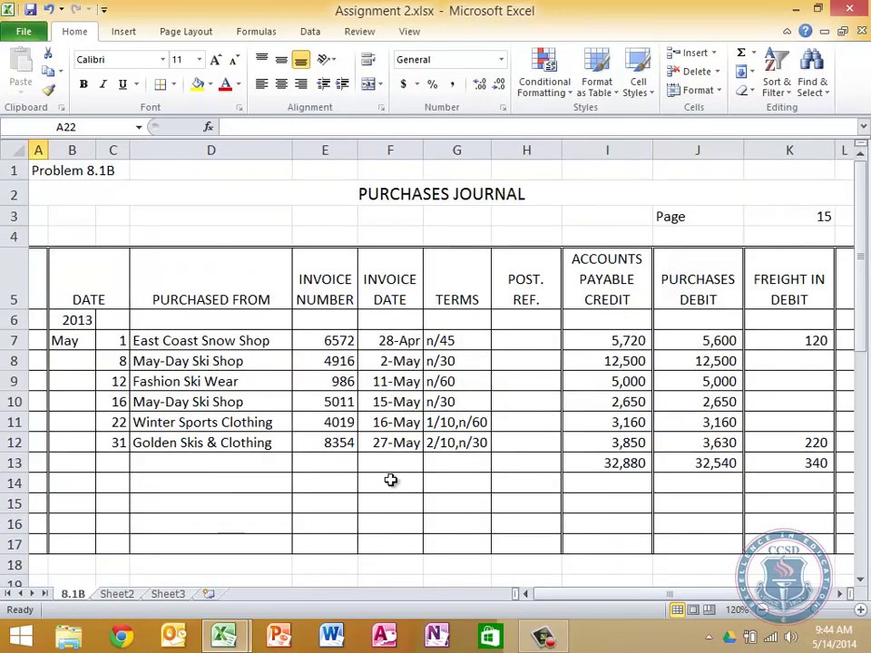
pyautogui.click(617, 487)
pyautogui.write('(')
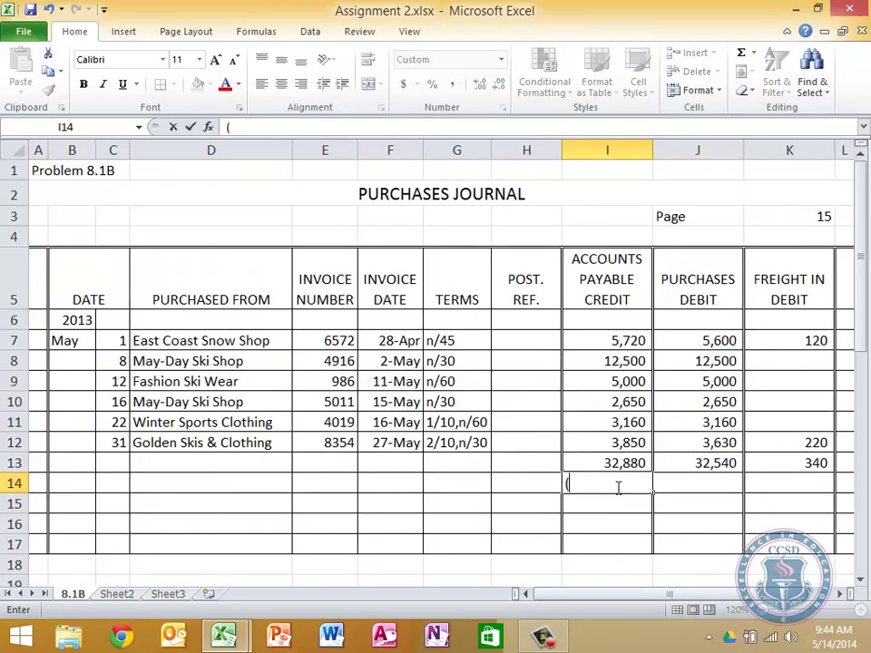
pyautogui.write('2 0 5')
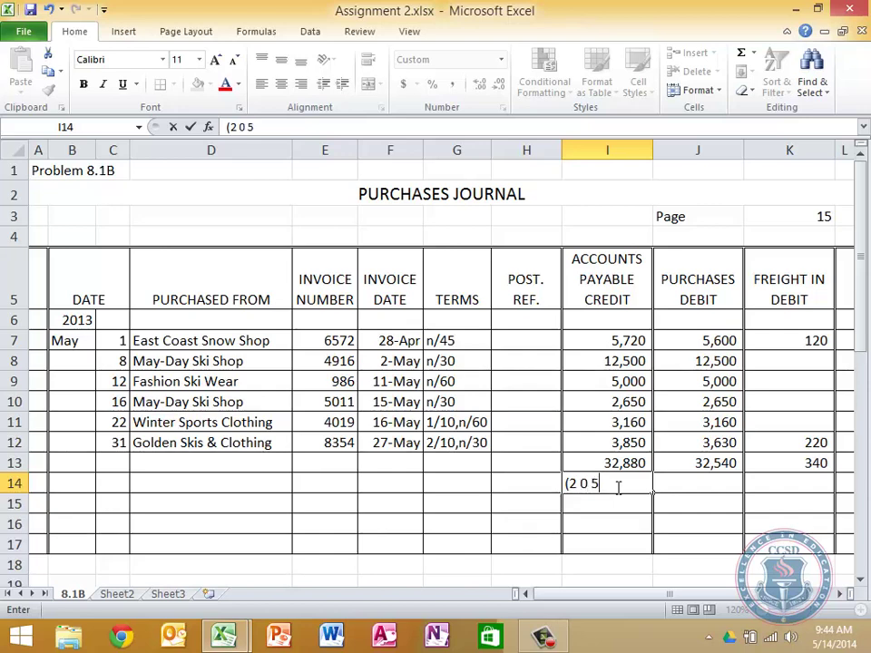
pyautogui.write(')')
pyautogui.press('Return')
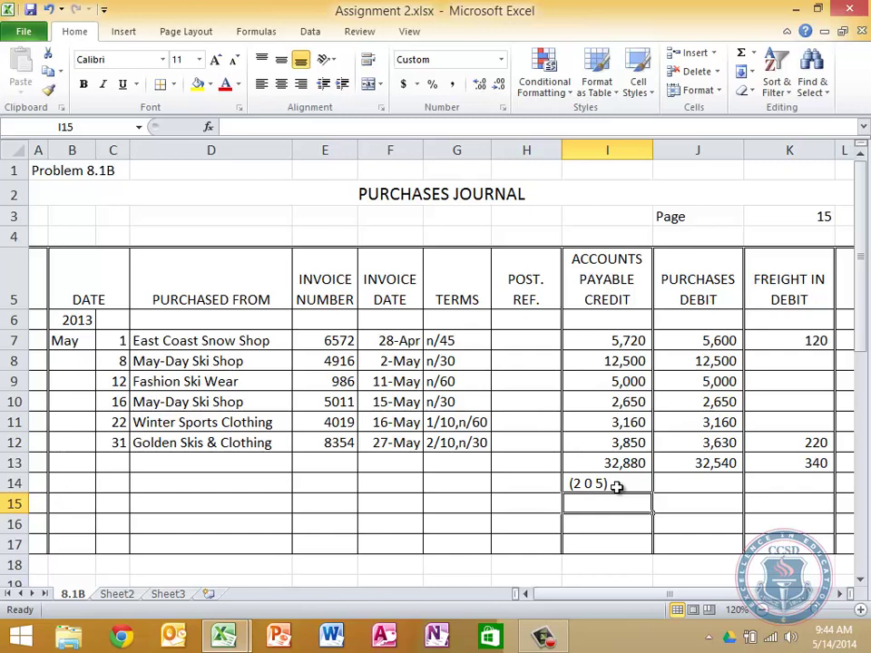
# - Label the purchases journal's totals row with day 31 in C13 and Totals in D13
pyautogui.click(118, 469)
pyautogui.write('31')
pyautogui.press('Tab')
pyautogui.write('Totals')
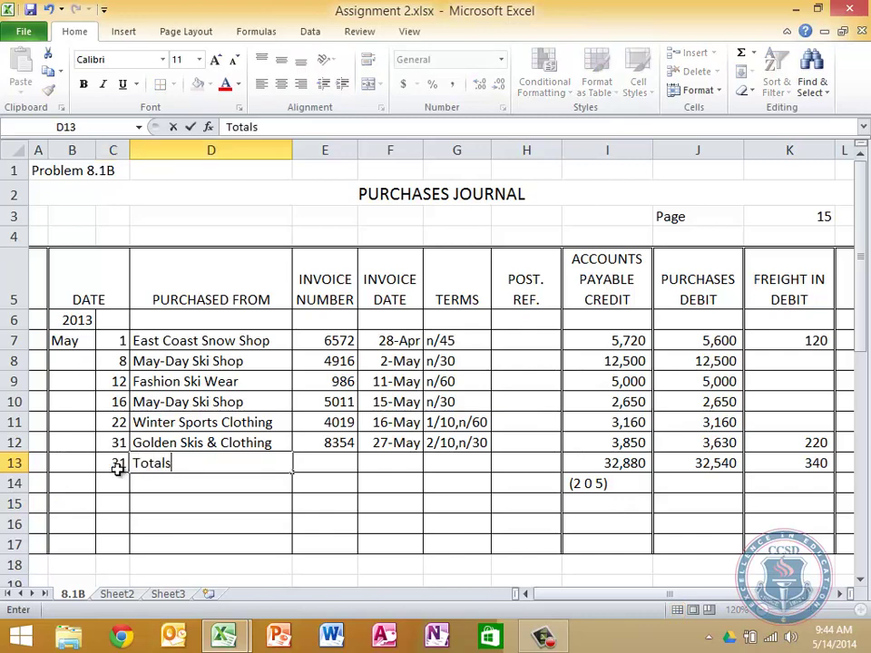
pyautogui.press('Tab')
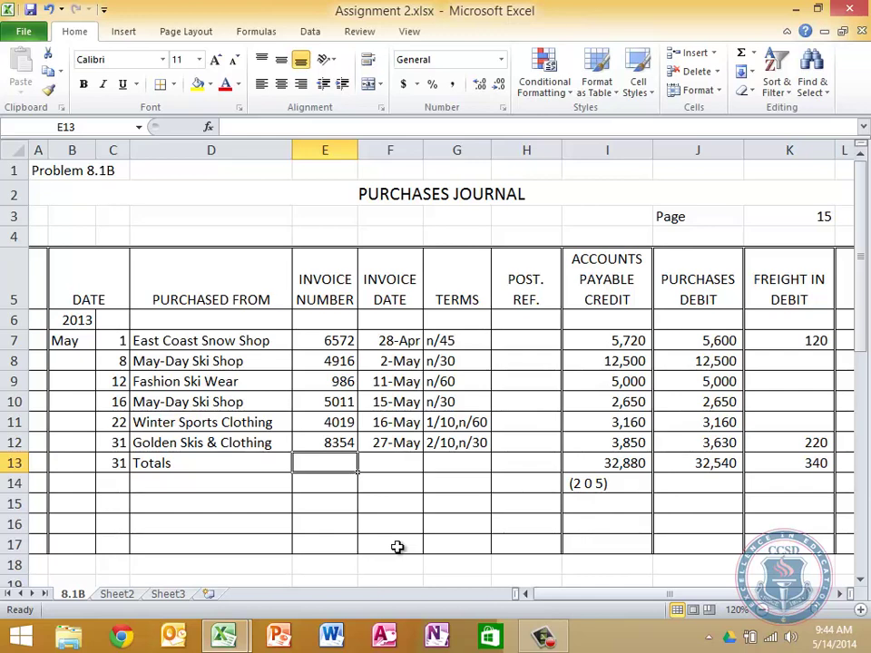
# - In the Purchases ledger on Sheet2, enter May 31 as the date in row 19 and P15 as its posting reference
pyautogui.click(116, 594)
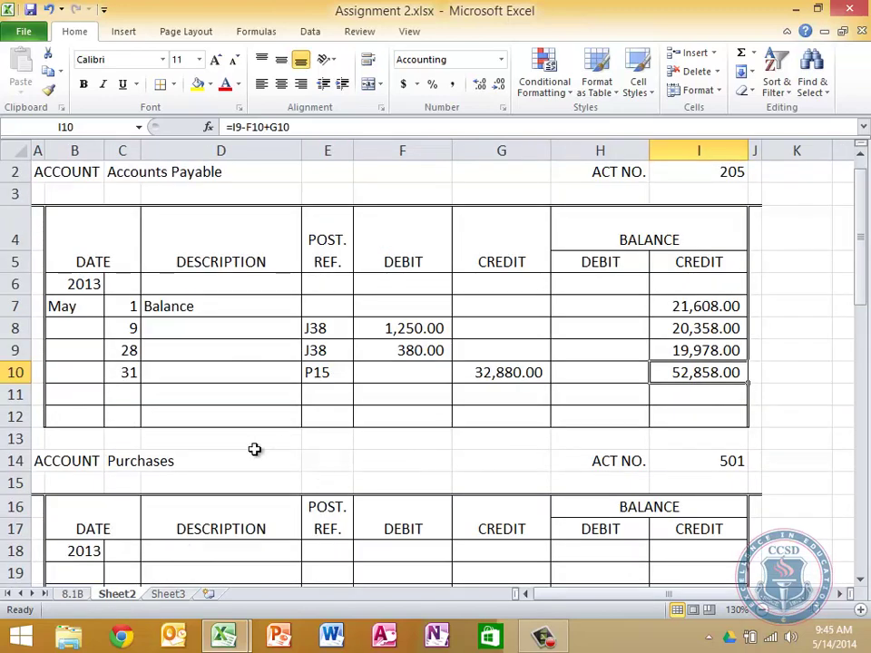
pyautogui.scroll(-1, 255, 449)
pyautogui.scroll(-2, 255, 449)
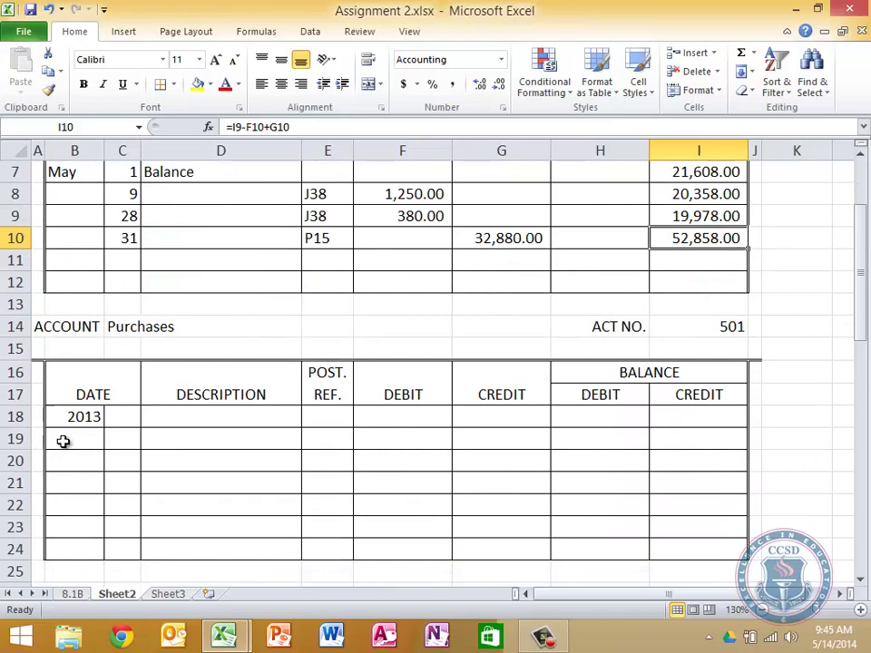
pyautogui.click(63, 441)
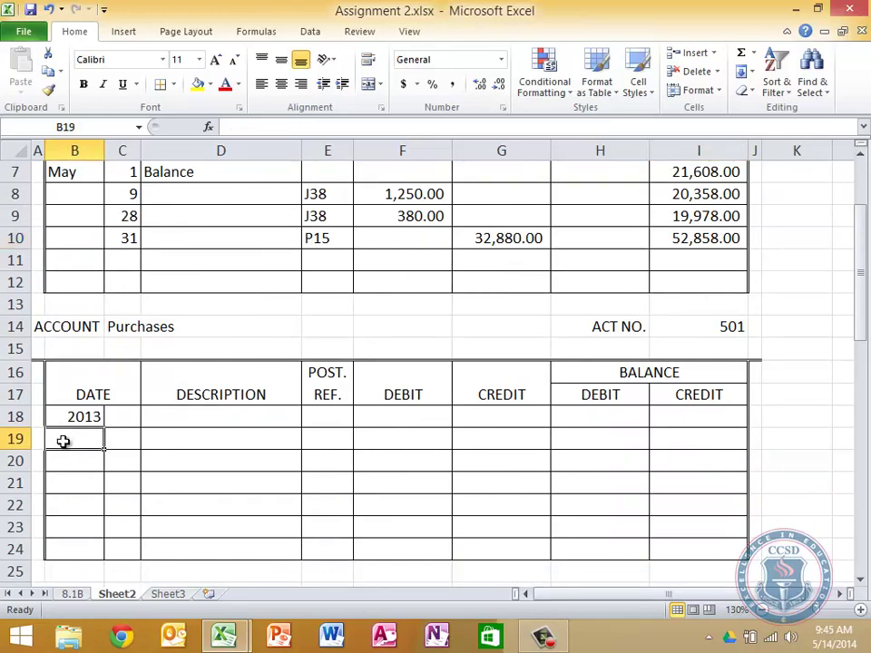
pyautogui.write('May')
pyautogui.press('Tab')
pyautogui.write('31')
pyautogui.press('Tab')
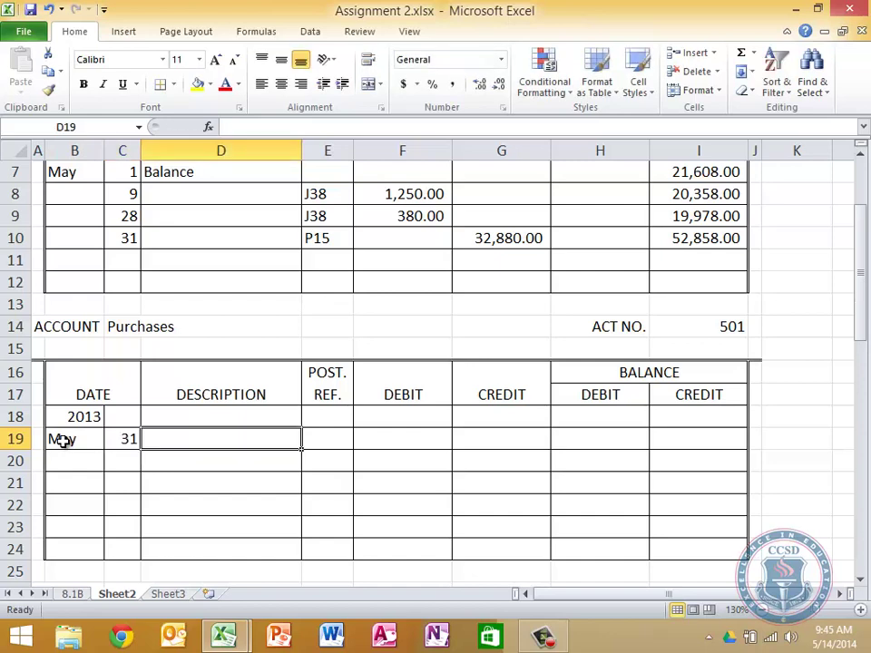
pyautogui.press('Tab')
pyautogui.write('P15')
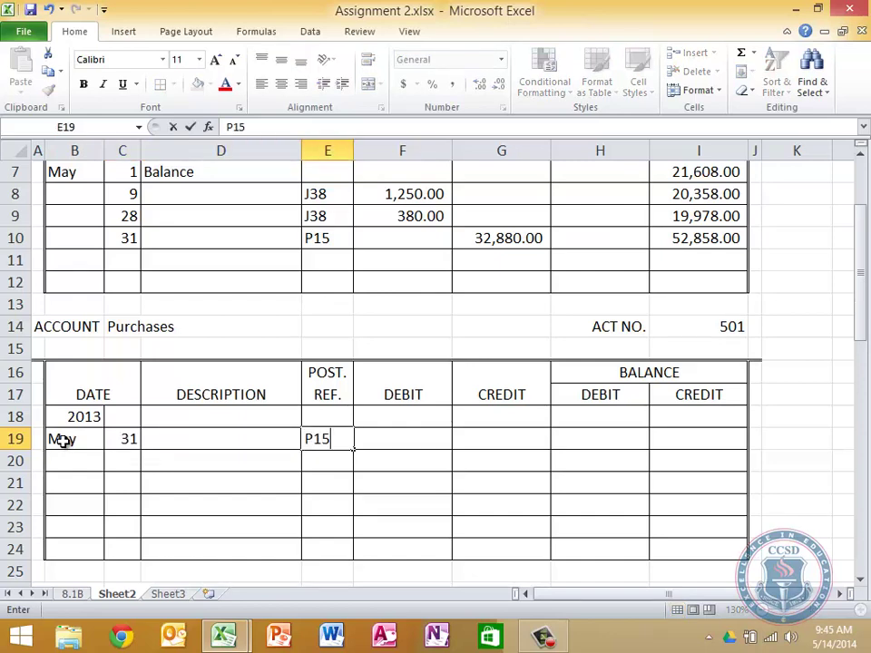
pyautogui.press('Tab')
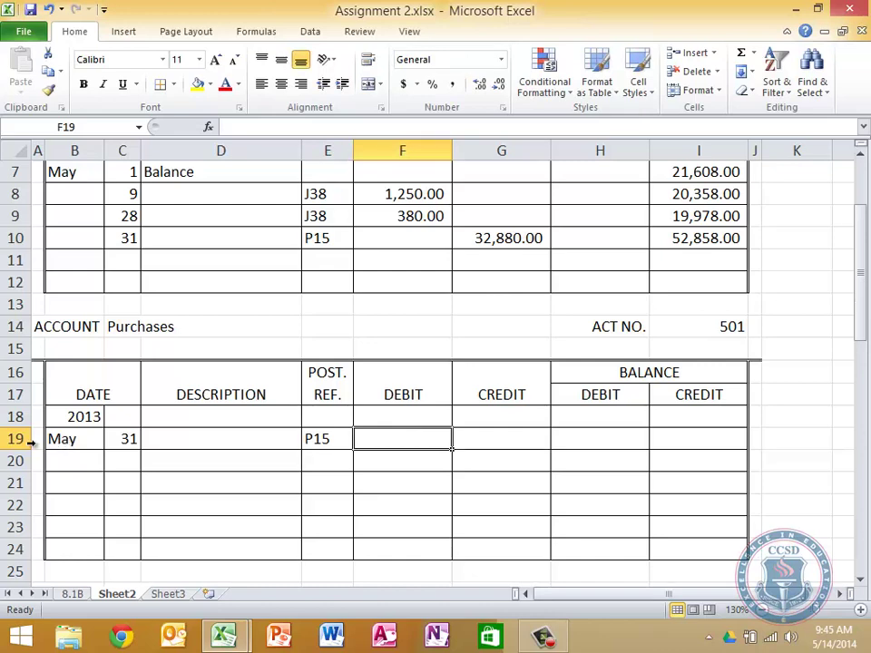
# - Check the Purchases debit column of the purchases journal on sheet 8.1B, returning to Sheet2
pyautogui.click(72, 594)
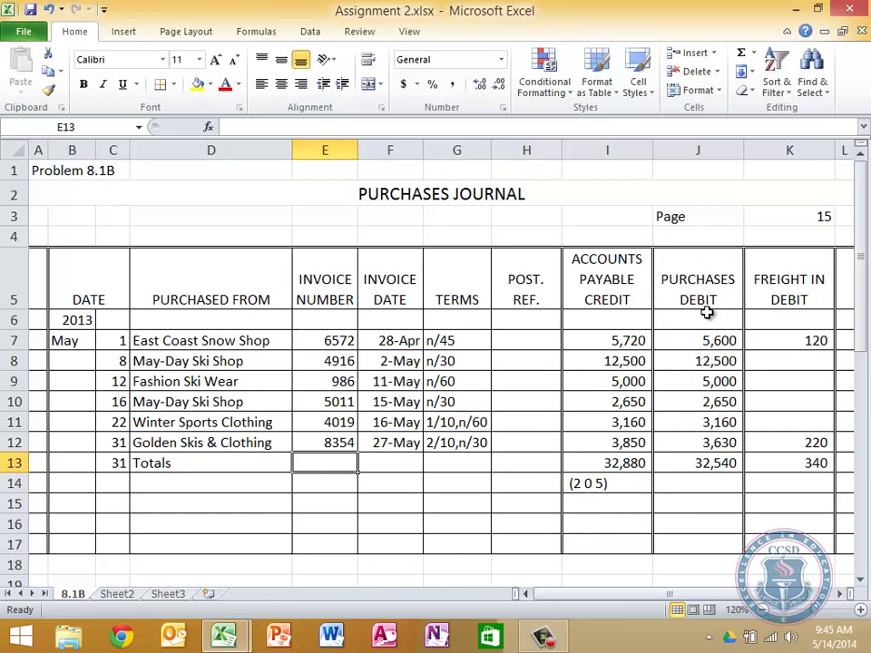
pyautogui.click(117, 594)
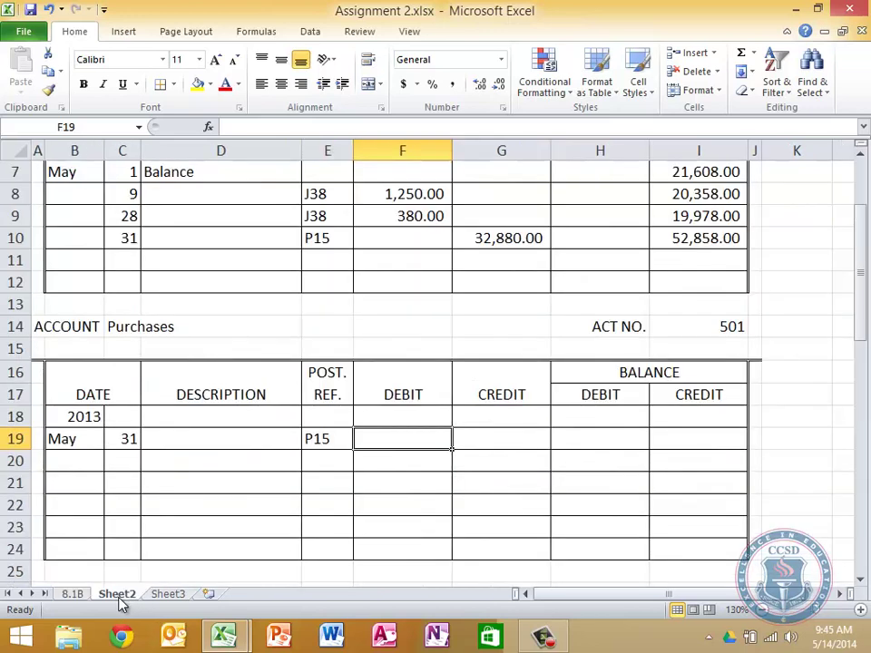
# - Post the Purchases debit in F19 by linking it to the Purchases debit total in J13 of sheet 8.1B
pyautogui.write('=')
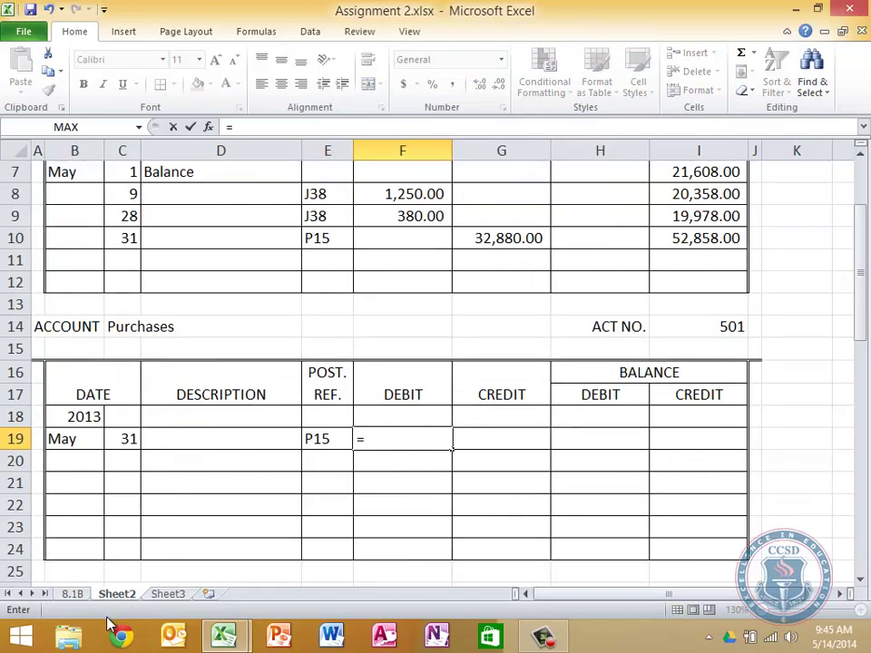
pyautogui.click(75, 594)
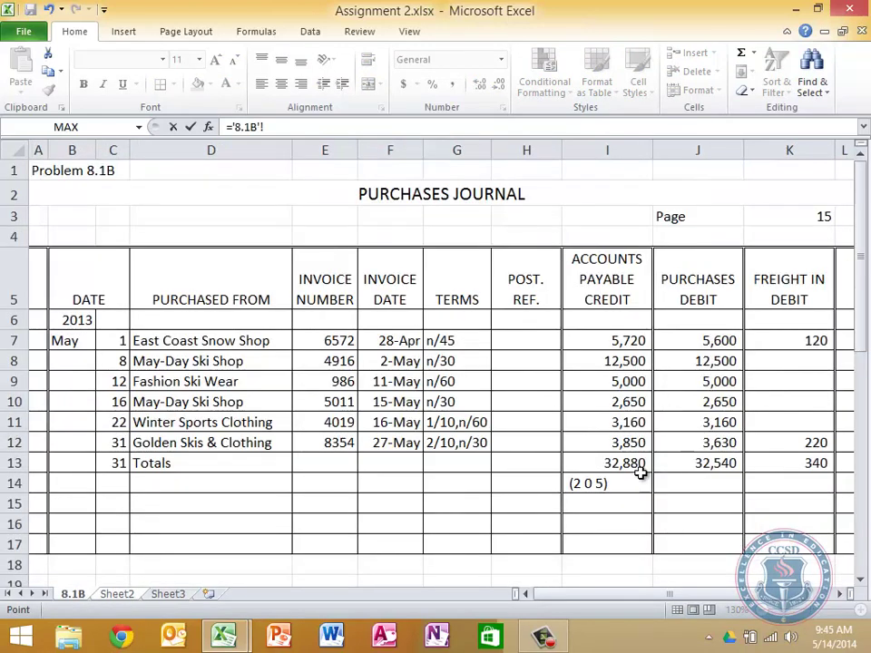
pyautogui.click(708, 462)
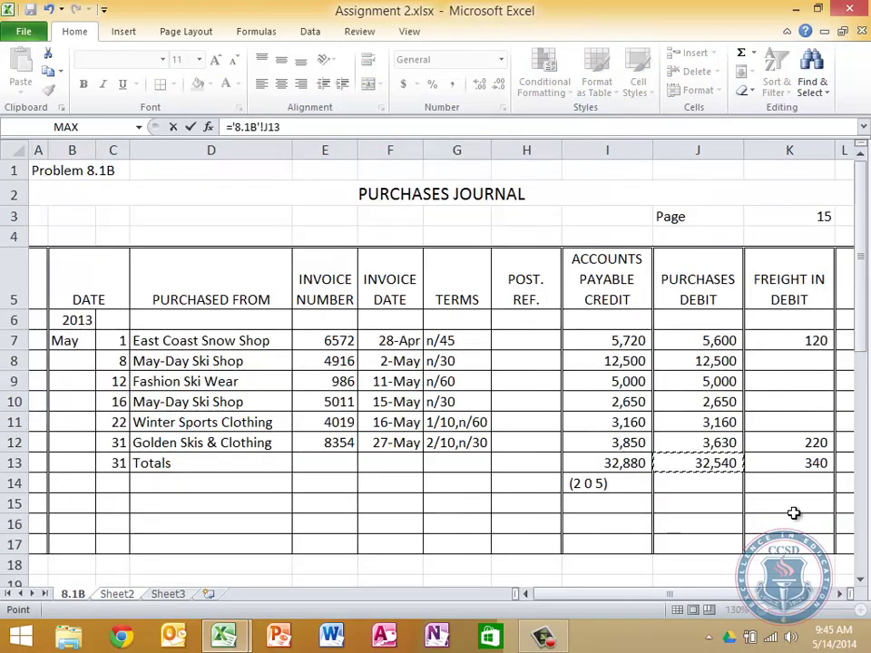
pyautogui.press('Return')
# - Set the Purchases ledger's debit balance in H19 equal to the debit posted in F19
pyautogui.press('Up')
pyautogui.press('Right')
pyautogui.press('Right')
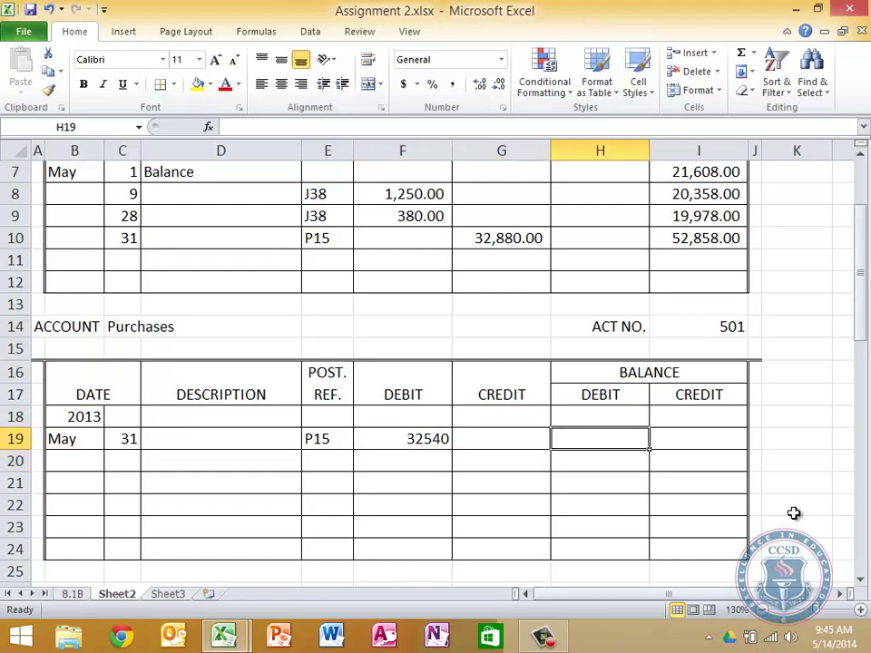
pyautogui.write('=')
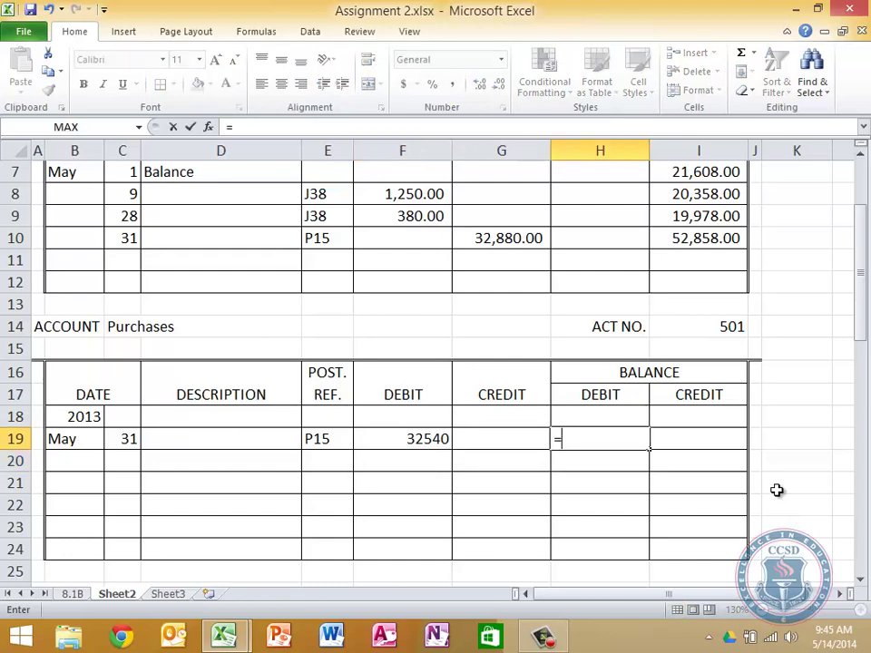
pyautogui.click(427, 447)
pyautogui.press('Return')
pyautogui.press('Up')
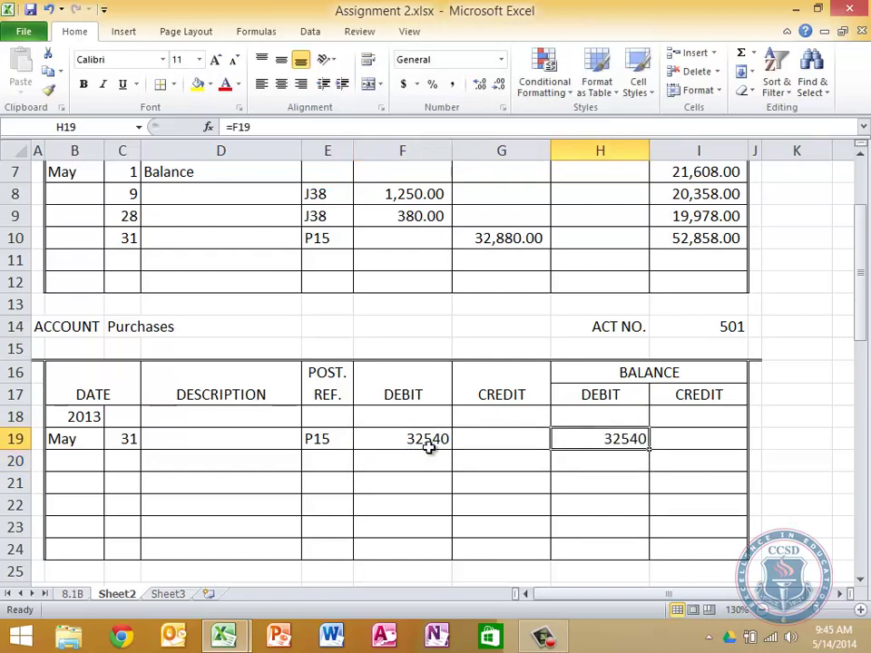
# - Apply the comma number style to the Purchases ledger amounts in F19:H19
pyautogui.hotkey('shift', 'Left')
pyautogui.hotkey('shift', 'Left')
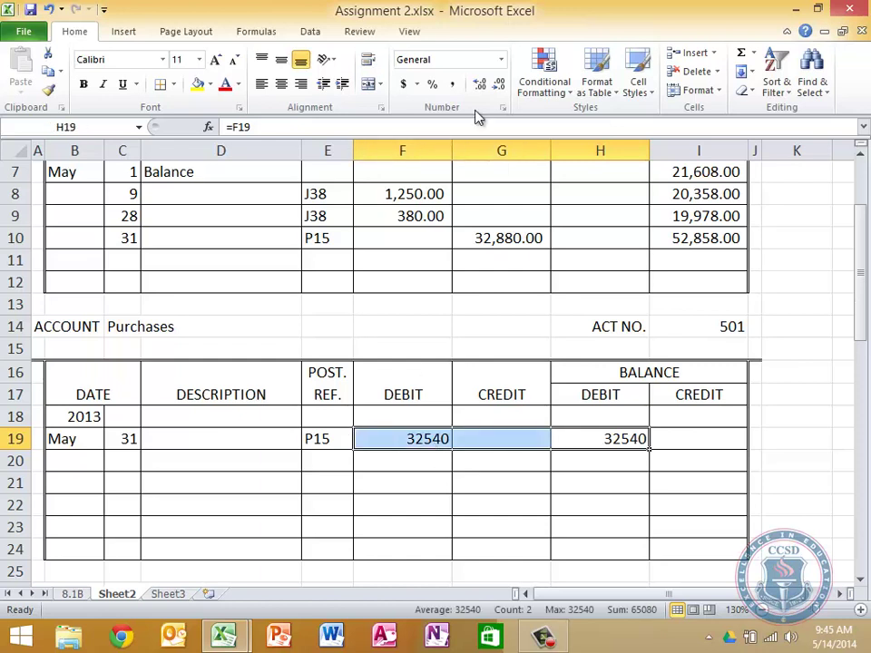
pyautogui.click(455, 86)
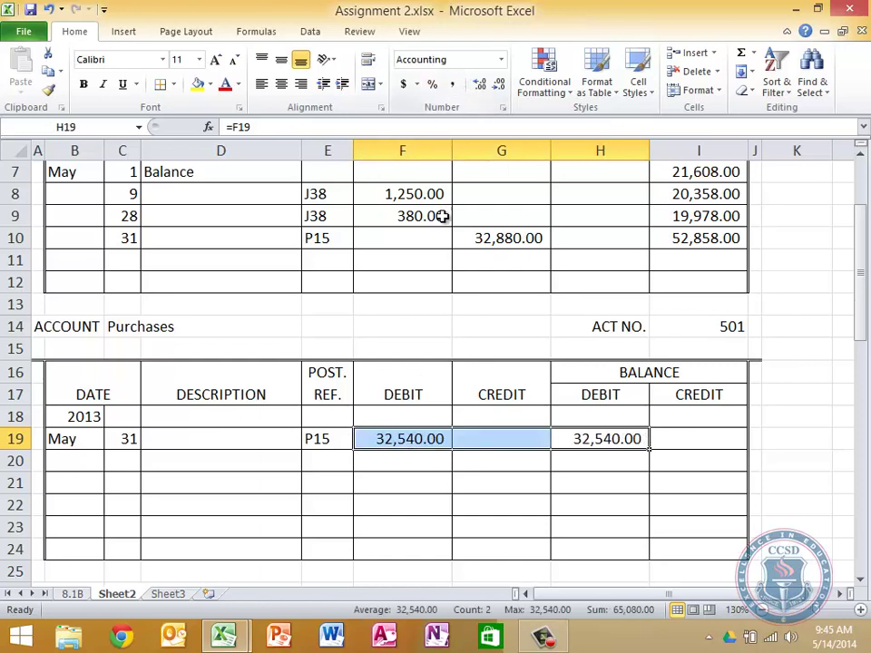
pyautogui.click(458, 498)
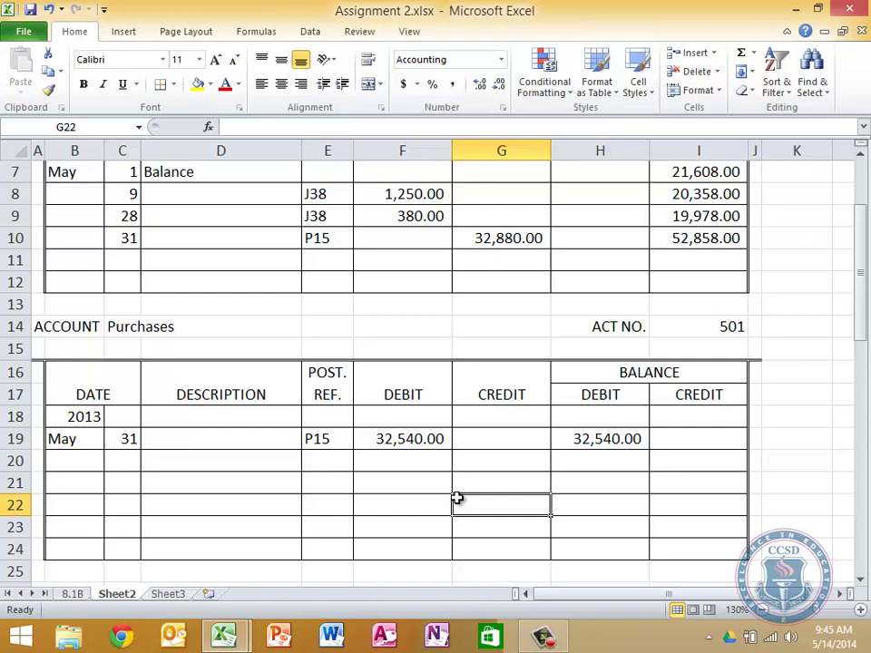
# - On sheet 8.1B, enter the posting reference (5 0 1) in J14 beneath the Purchases debit total
pyautogui.click(71, 594)
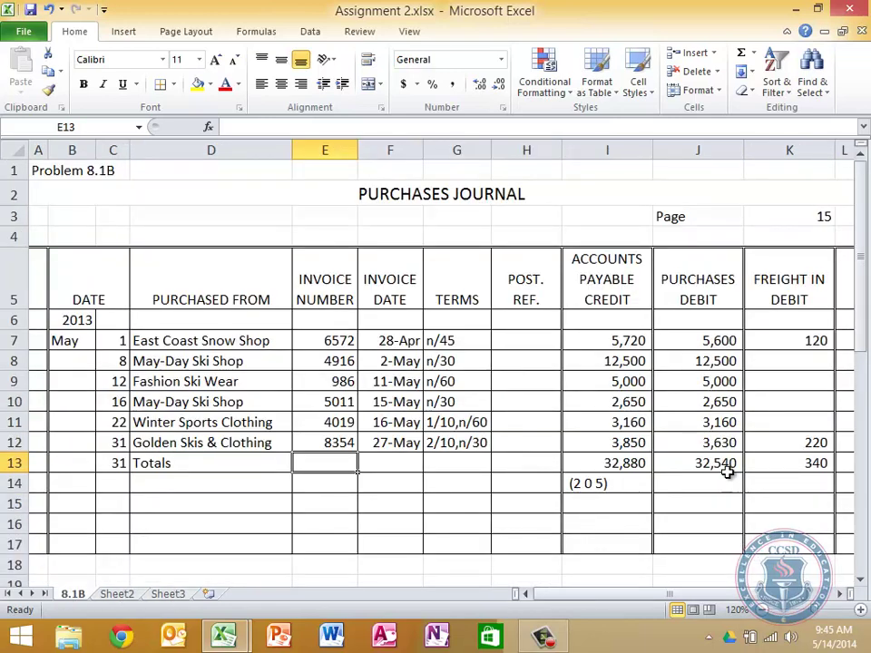
pyautogui.click(678, 489)
pyautogui.write('(')
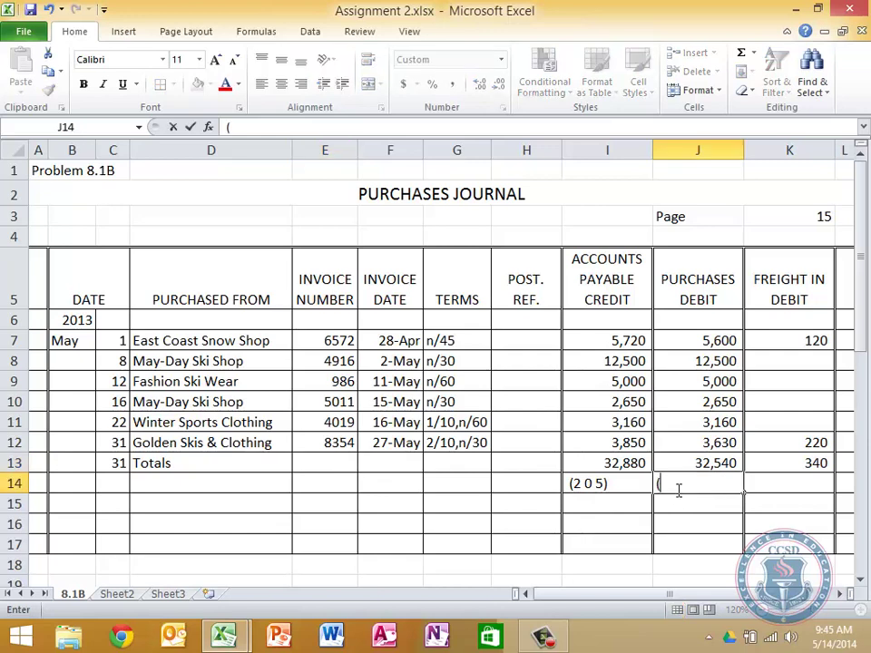
pyautogui.write('5 0 1)')
pyautogui.press('Return')
pyautogui.press('Up')
pyautogui.press('Right')
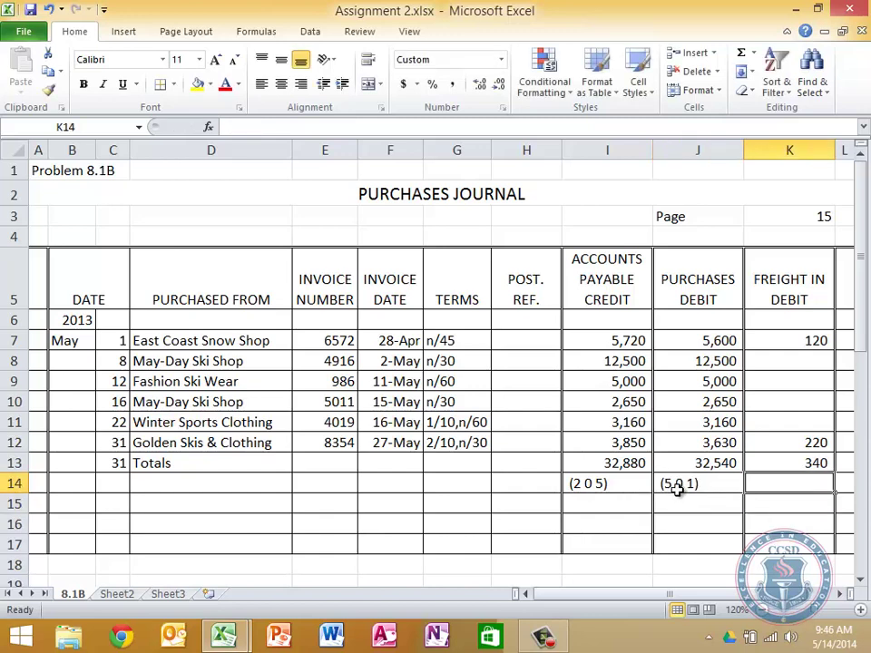
# - In the Freight In ledger on Sheet2, enter May 31 as the date in row 31 and p15 as its posting reference
pyautogui.click(119, 597)
pyautogui.scroll(-4, 434, 491)
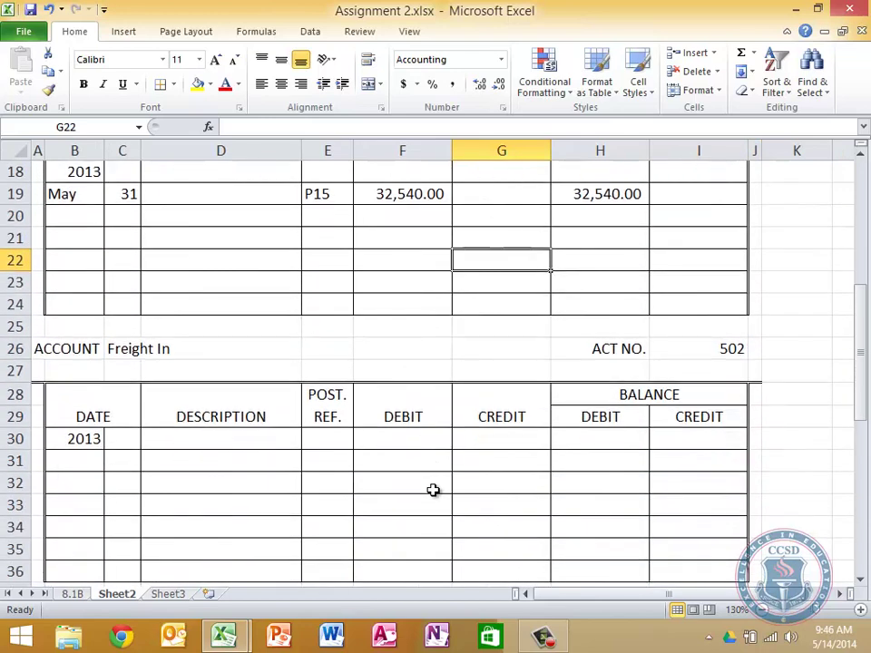
pyautogui.click(76, 458)
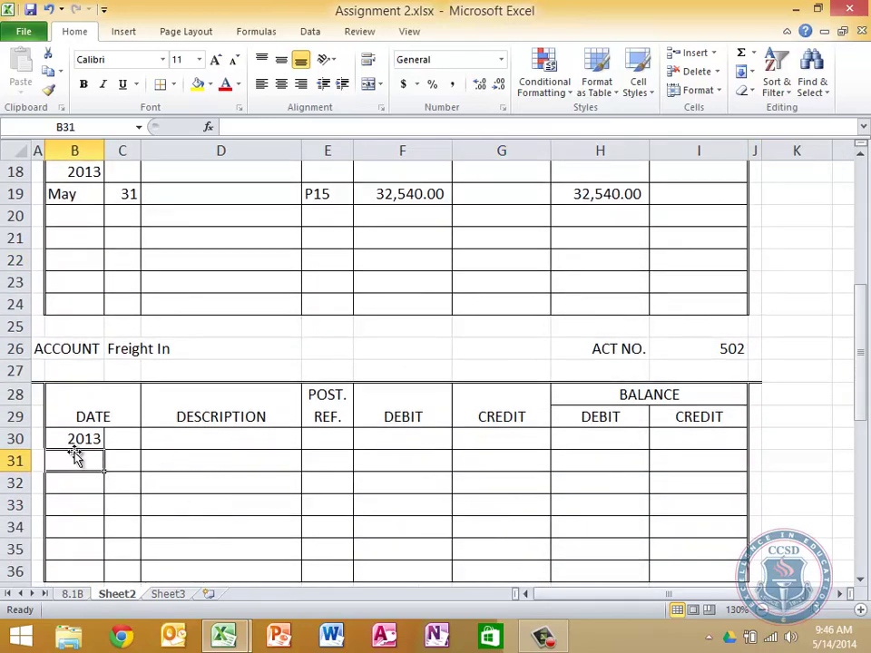
pyautogui.write('May')
pyautogui.press('Tab')
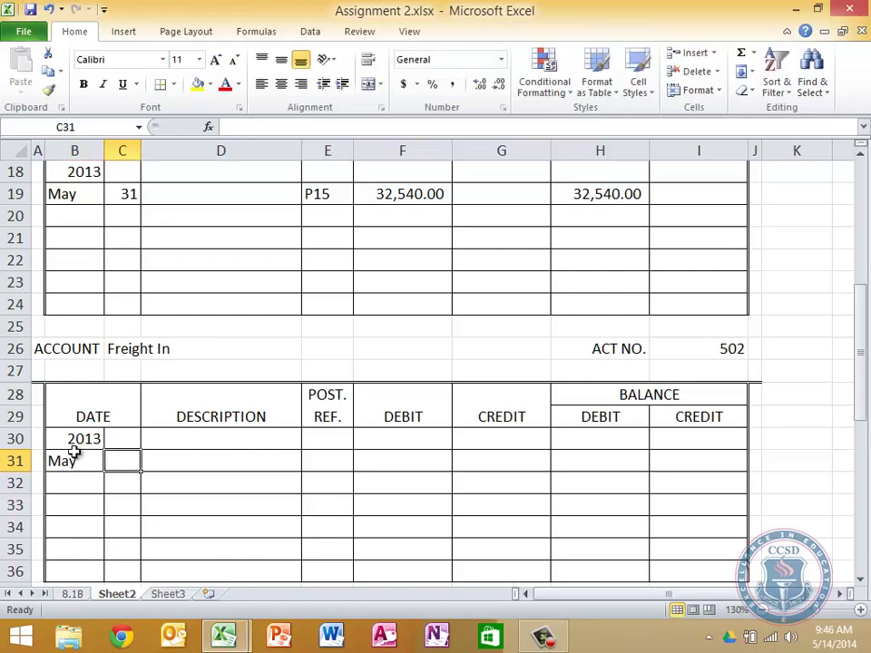
pyautogui.write('31')
pyautogui.press('Tab')
pyautogui.press('Tab')
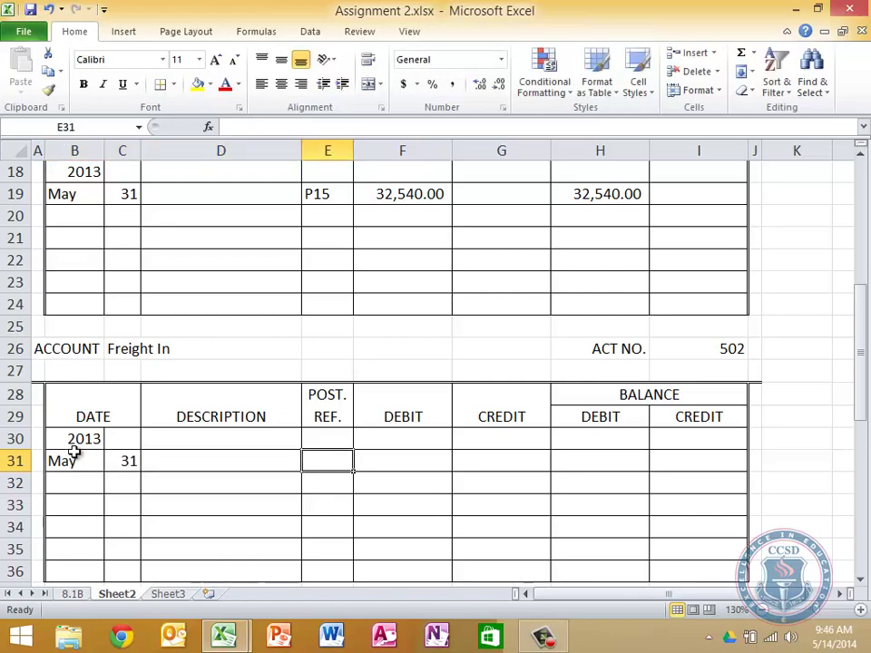
pyautogui.write('p15')
pyautogui.press('Tab')
pyautogui.press('Tab')
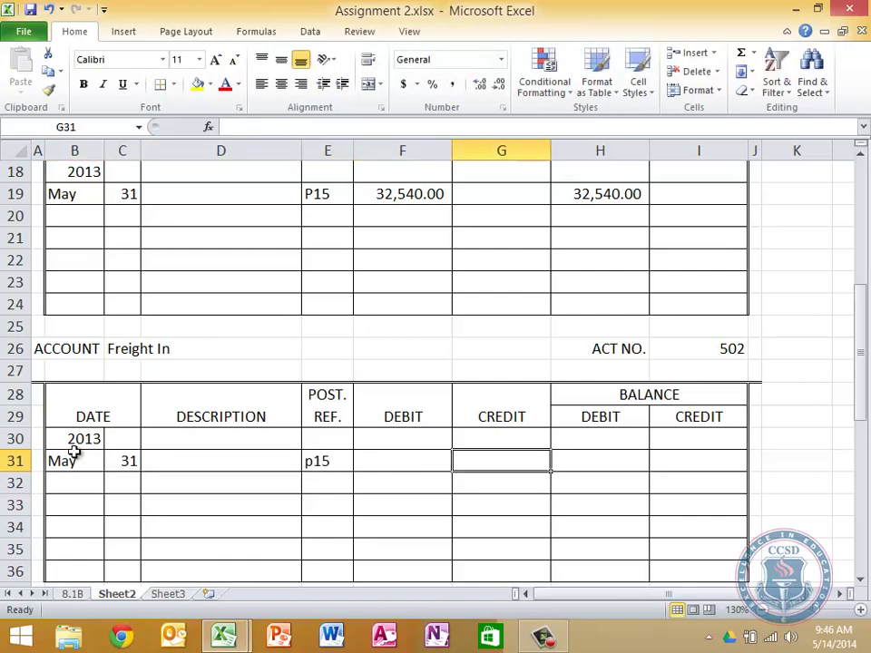
# - Post the Freight In debit in F31 by linking it to the Freight In debit total in K13 of sheet 8.1B
pyautogui.press('Left')
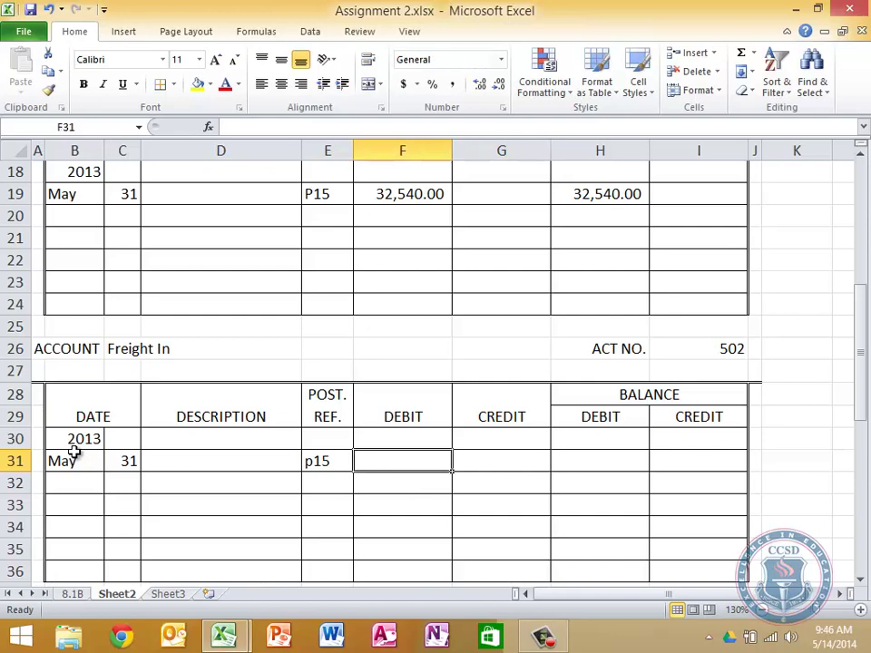
pyautogui.write('=')
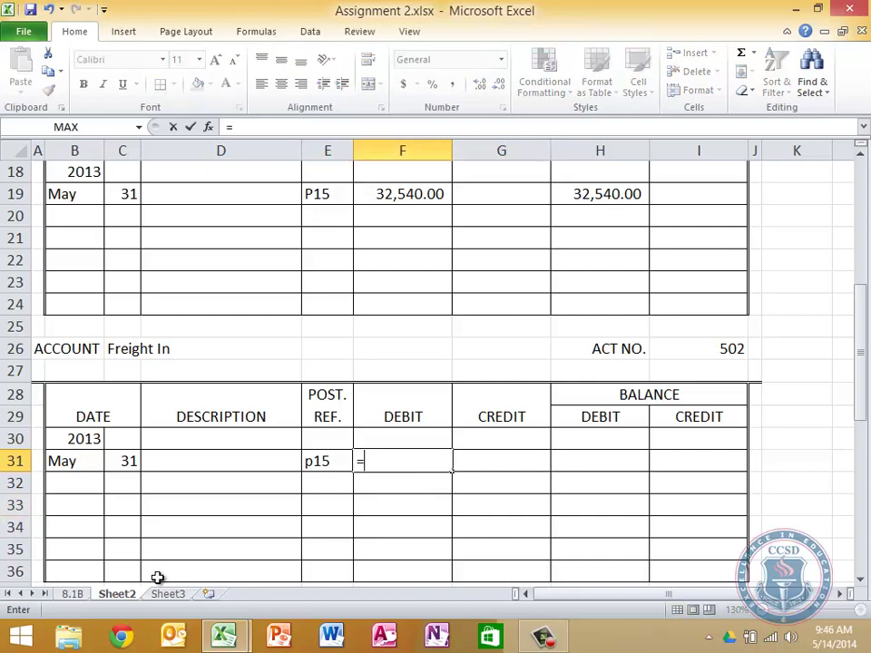
pyautogui.click(74, 595)
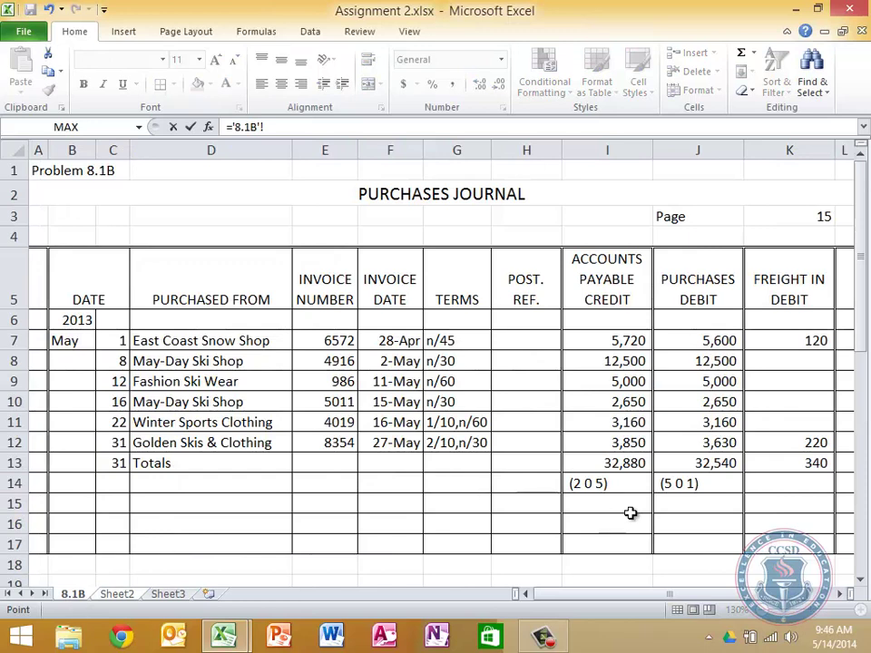
pyautogui.click(811, 463)
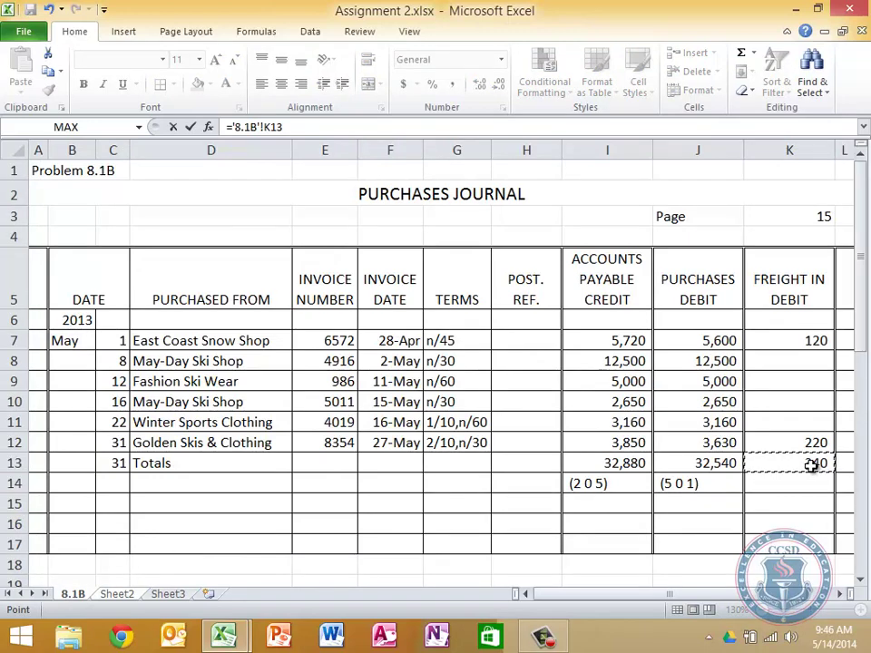
pyautogui.press('Return')
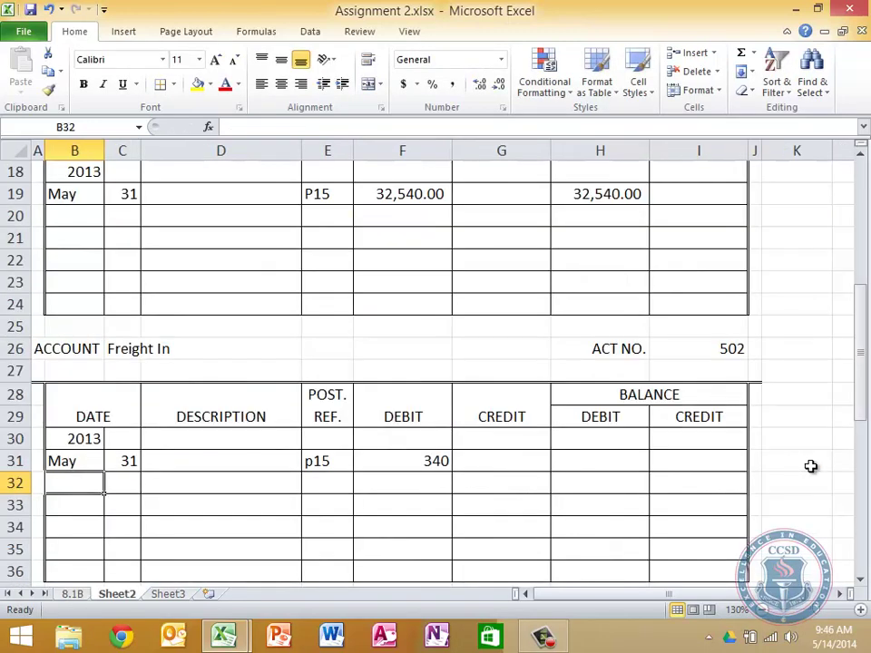
# - Set the Freight In ledger's debit balance in H31 equal to the debit posted in F31
pyautogui.press('Right')
pyautogui.press('Up')
pyautogui.press('Right')
pyautogui.press('Right')
pyautogui.press('Right')
pyautogui.press('Right')
pyautogui.press('Right')
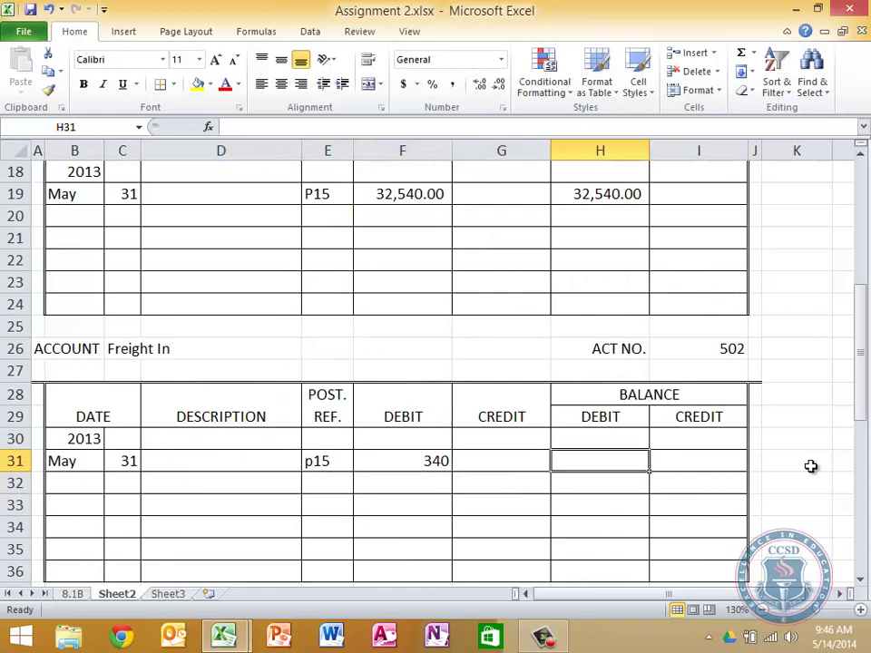
pyautogui.write('=')
pyautogui.click(397, 461)
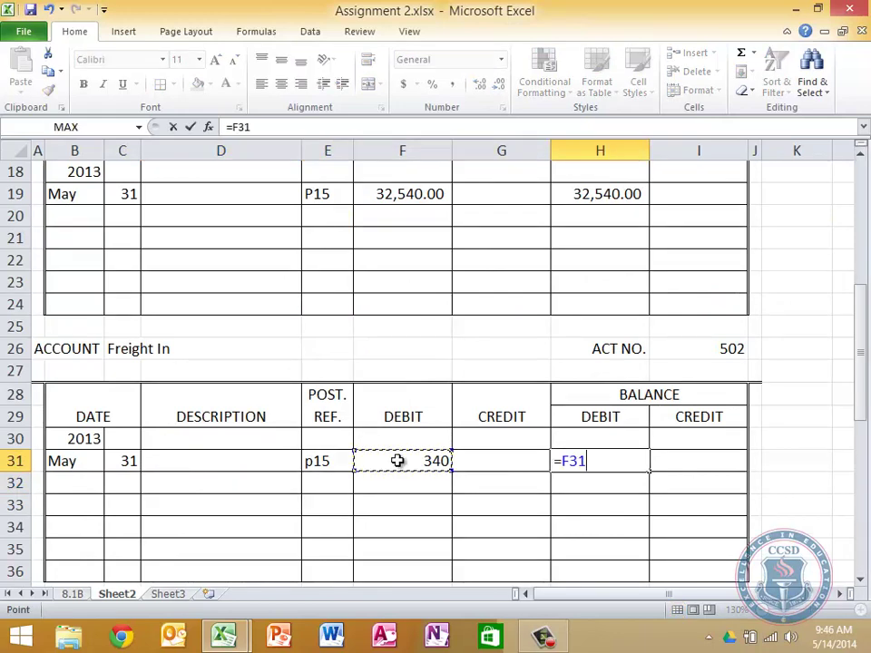
pyautogui.press('Return')
pyautogui.press('Up')
# - Apply the comma number style to the Freight In ledger's amount cells F31:I36
pyautogui.moveTo(397, 461); pyautogui.dragTo(698, 572)
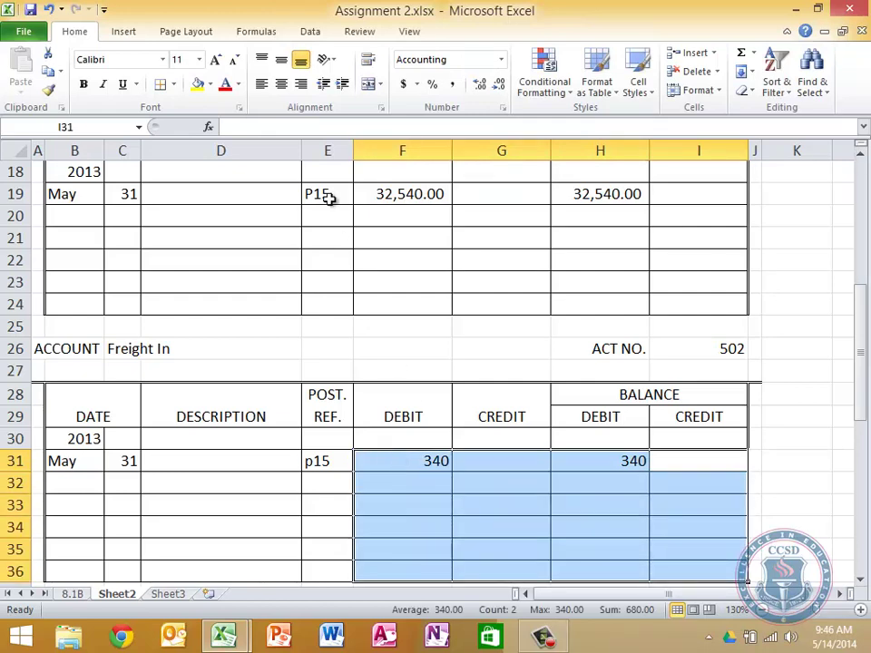
pyautogui.click(451, 87)
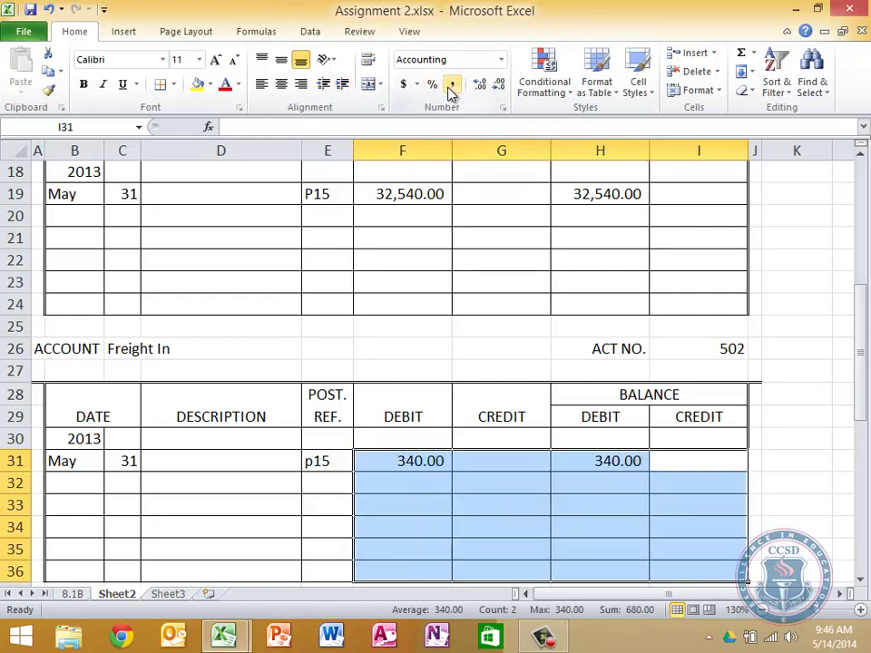
pyautogui.click(553, 476)
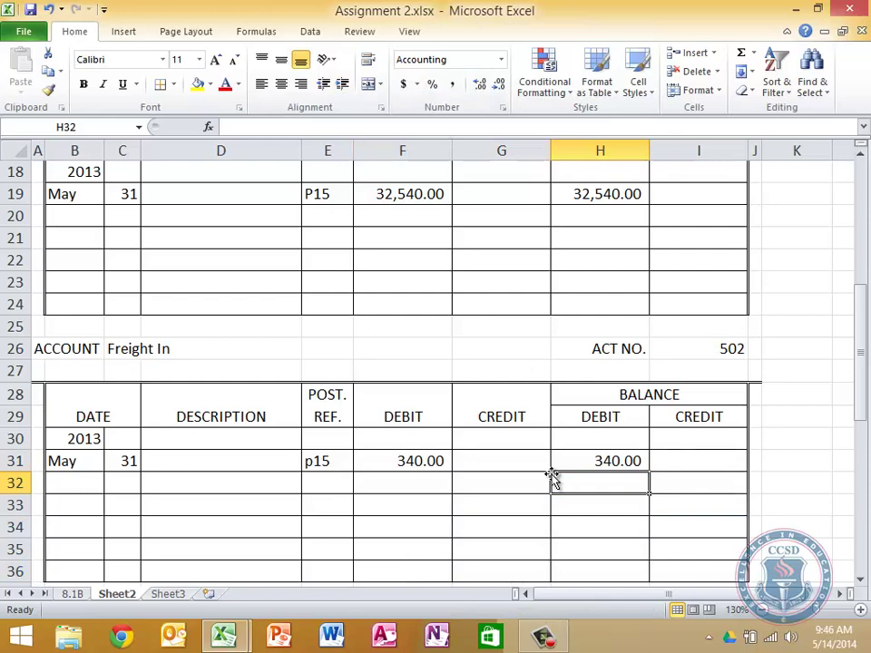
# - On sheet 8.1B, enter the posting reference (5 0 2) in K14 beneath the Freight In debit total
pyautogui.click(72, 595)
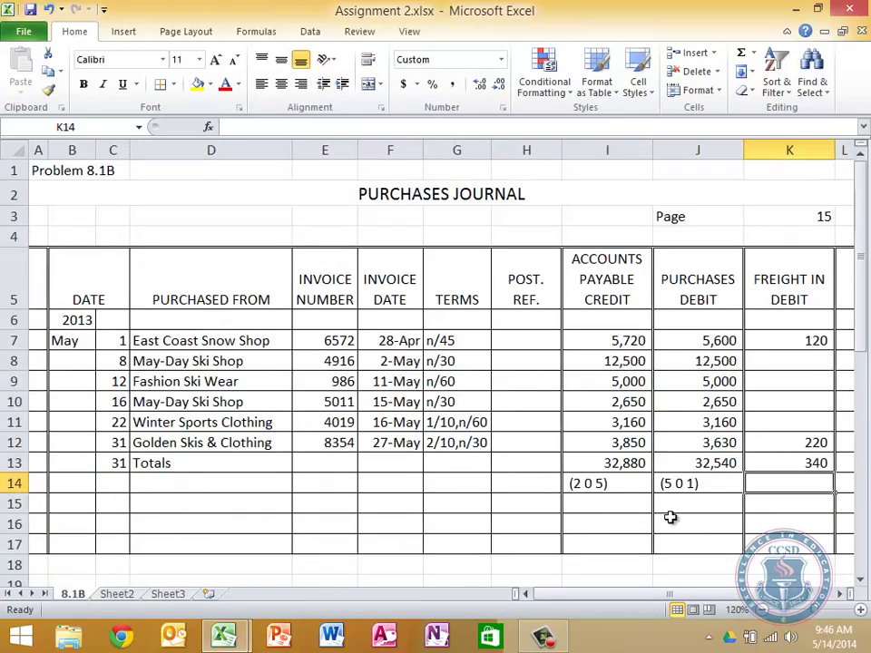
pyautogui.write('(5 2 0')
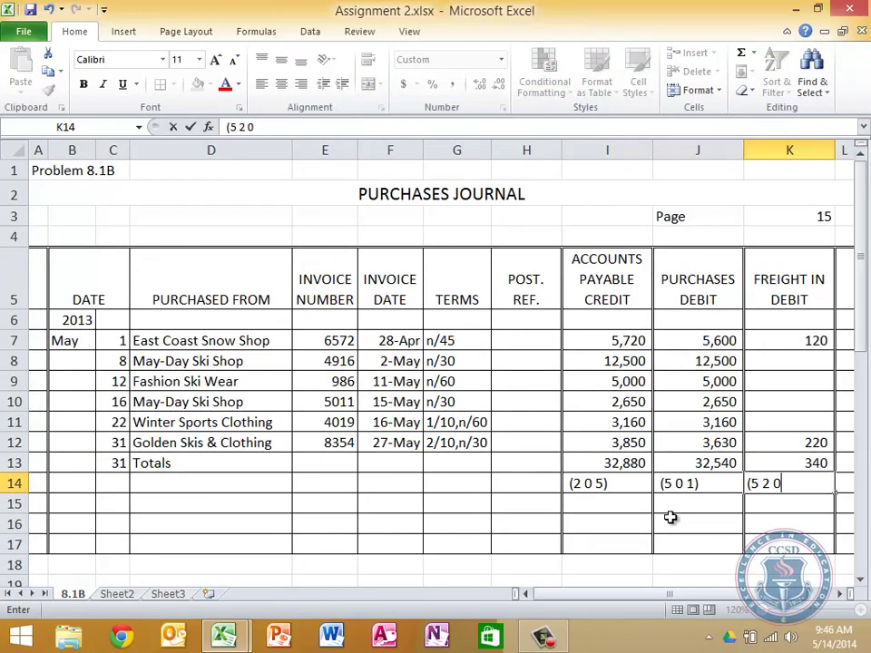
pyautogui.press('BackSpace')
pyautogui.press('BackSpace')
pyautogui.press('BackSpace')
pyautogui.press('BackSpace')
pyautogui.write('0 2)')
pyautogui.press('Return')
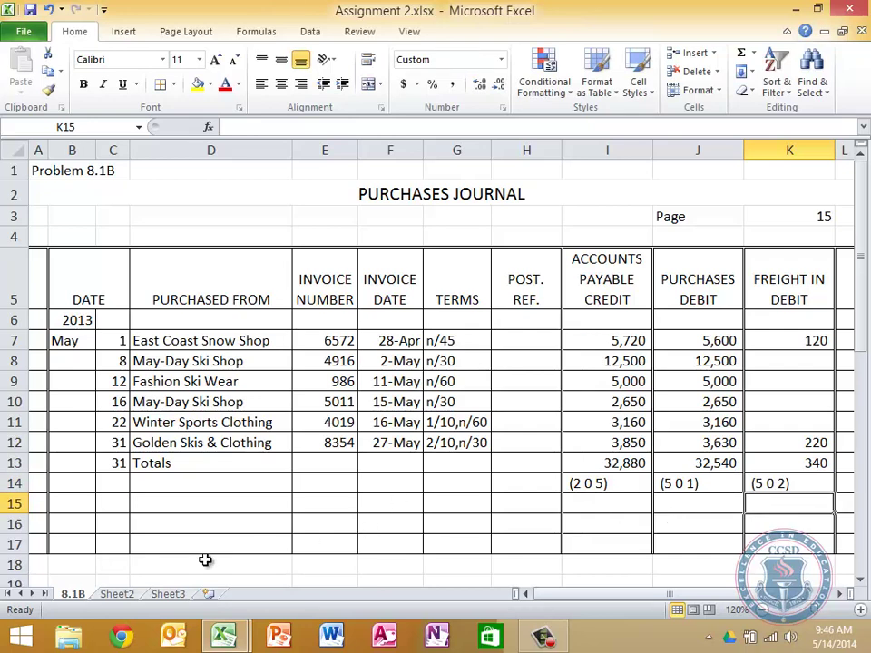
# - In the Purchases Returns and Allowances ledger on Sheet2, enter May 9 as the date in row 43
pyautogui.click(117, 594)
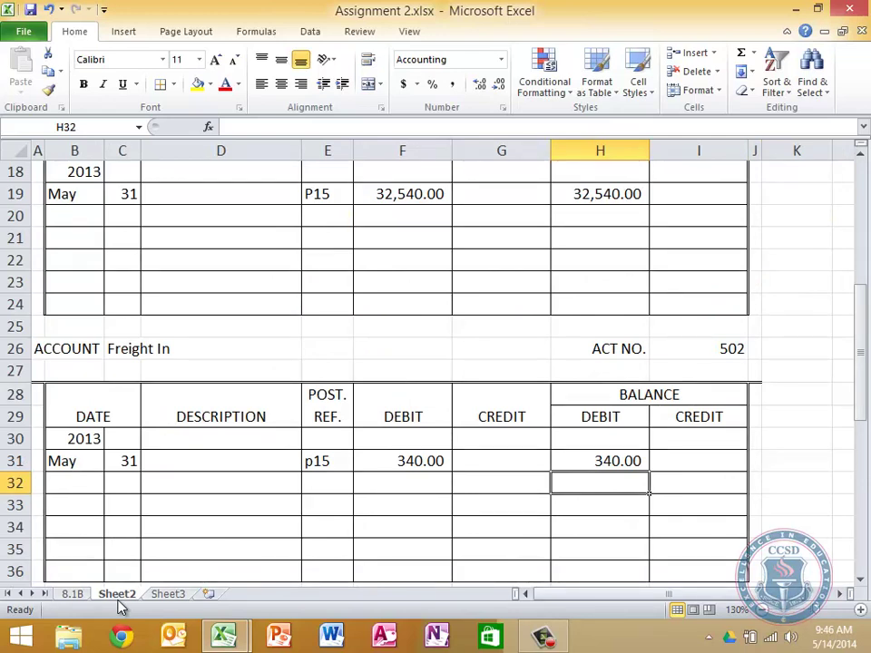
pyautogui.scroll(-6, 121, 606)
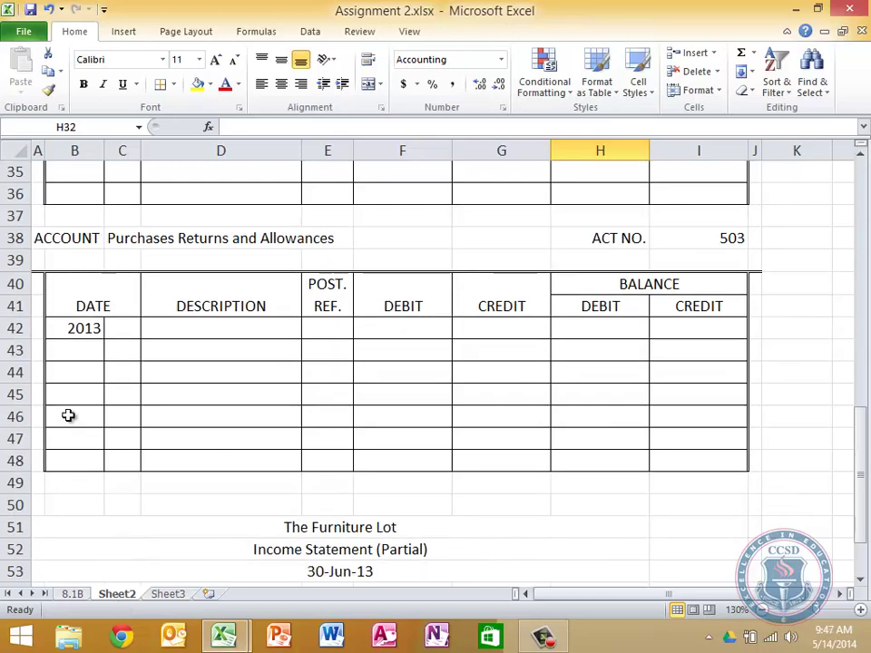
pyautogui.click(73, 361)
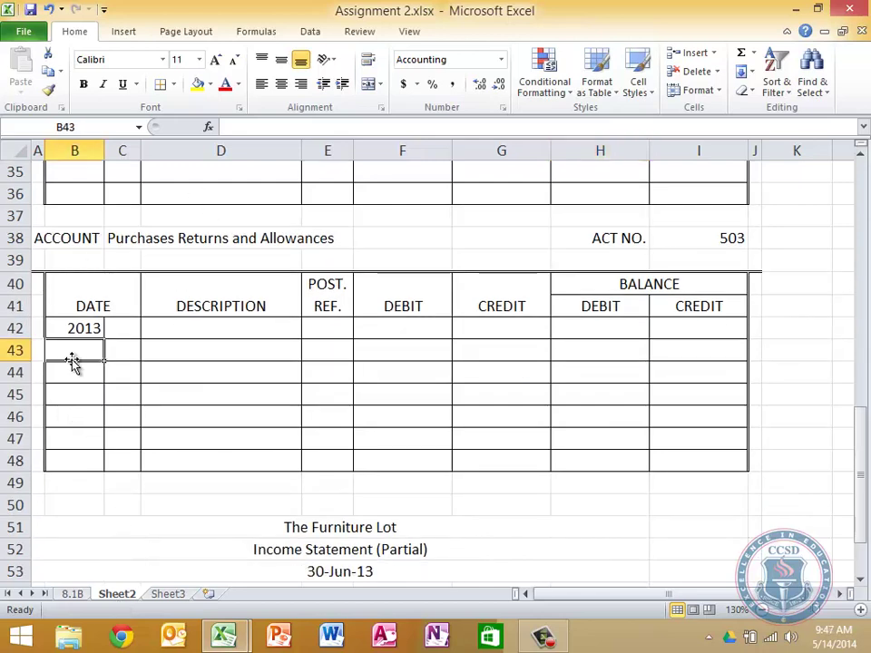
pyautogui.write('May')
pyautogui.press('Tab')
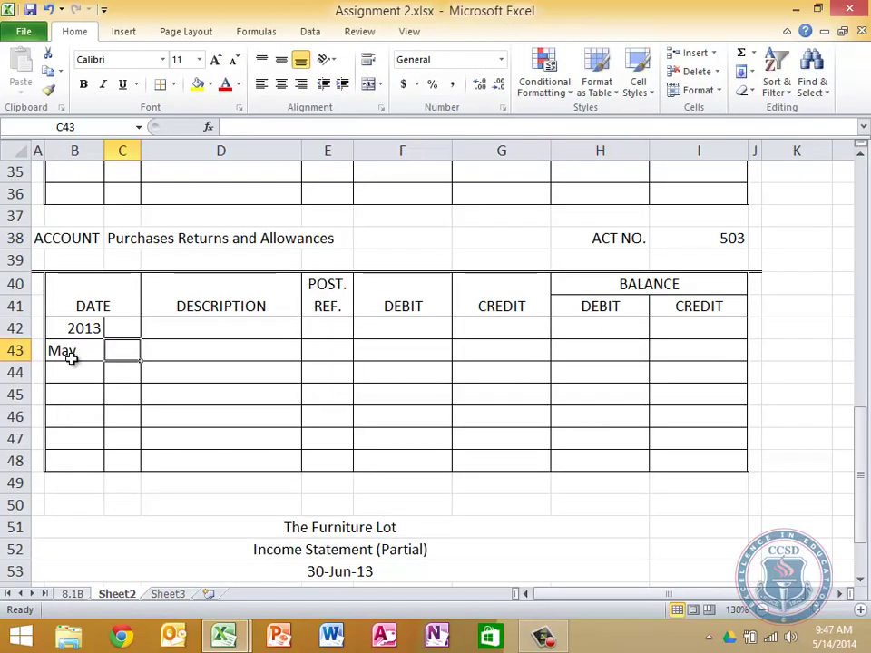
pyautogui.write('9')
pyautogui.press('Tab')
pyautogui.press('Tab')
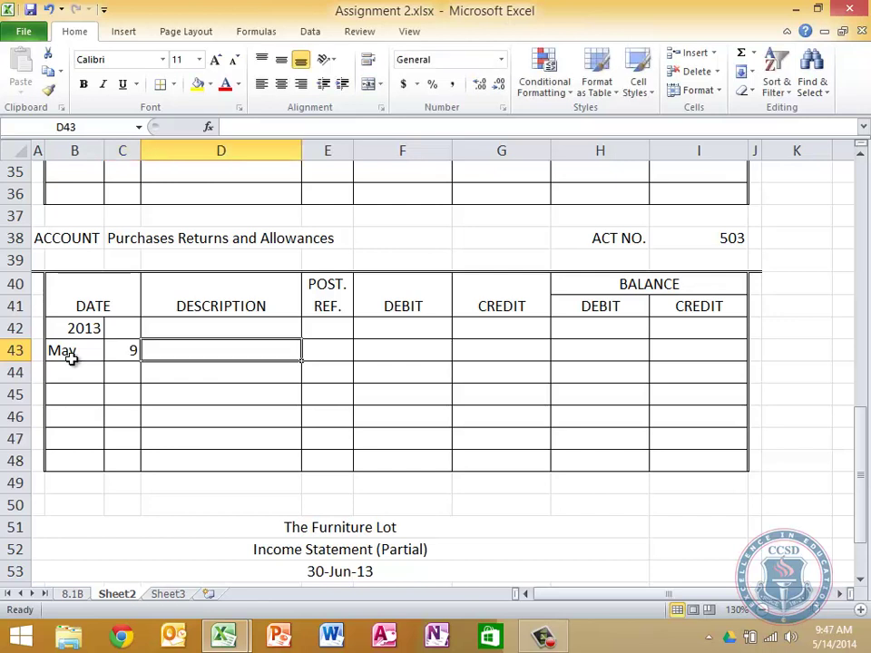
# - Enter J38 as the posting reference for the May 9 entry in the Purchases Returns and Allowances ledger
pyautogui.write('j38')
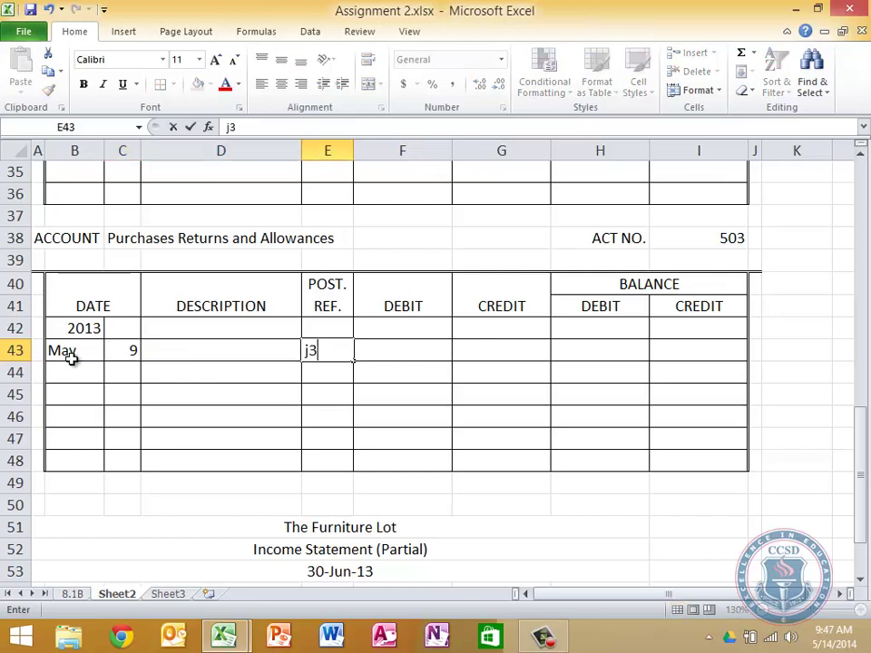
pyautogui.press('BackSpace')
pyautogui.press('BackSpace')
pyautogui.press('BackSpace')
pyautogui.write('J38')
pyautogui.press('Tab')
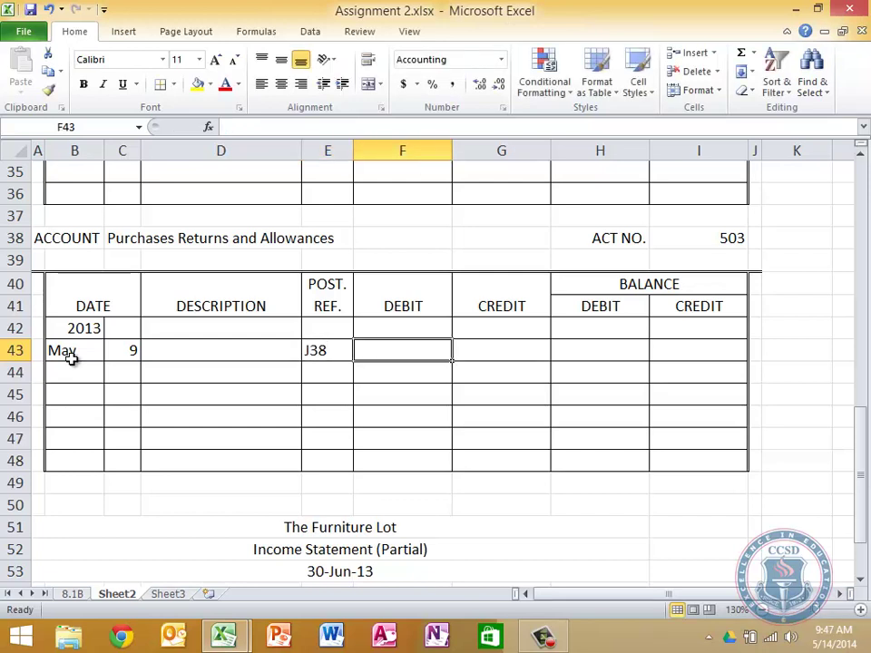
# - Link the May 9 credit in G43 to the Purchases Returns and Allowances credit in I26 on sheet 8.1B
pyautogui.press('Tab')
pyautogui.write('=')
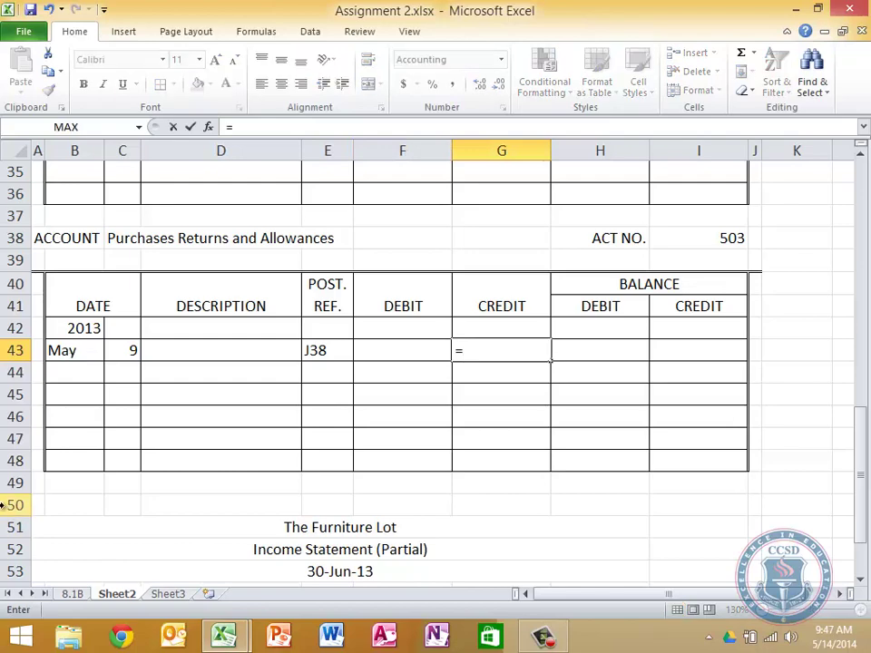
pyautogui.click(77, 595)
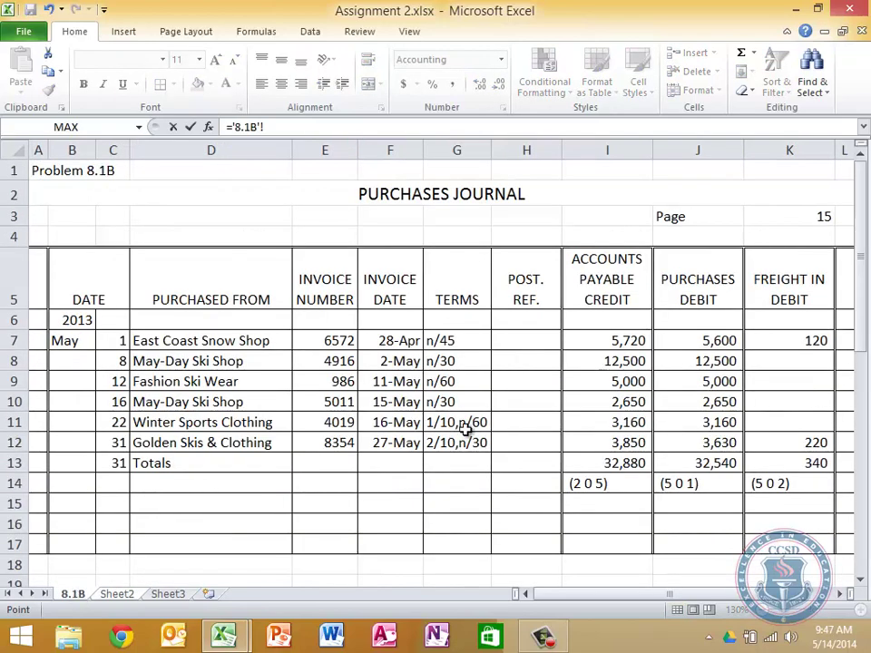
pyautogui.scroll(-6, 464, 431)
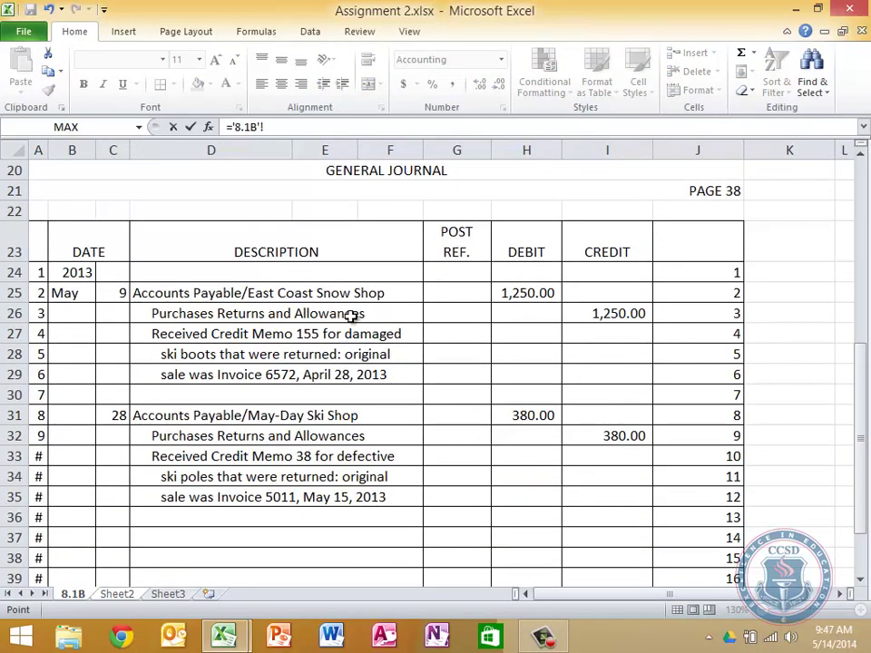
pyautogui.click(617, 312)
pyautogui.press('Return')
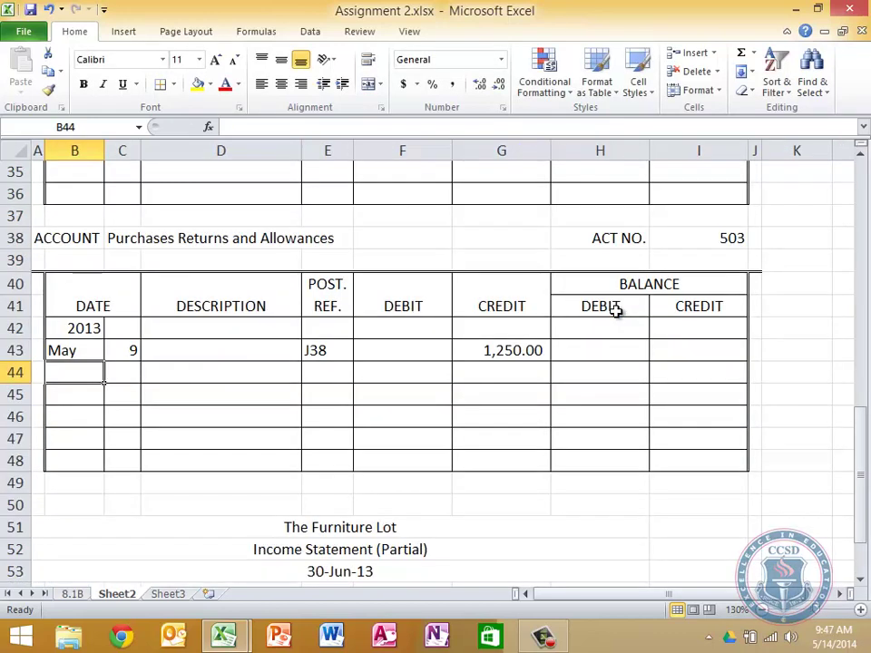
# - In row 44 of the Purchases Returns and Allowances ledger, enter day 28 and posting reference J38
pyautogui.press('Tab')
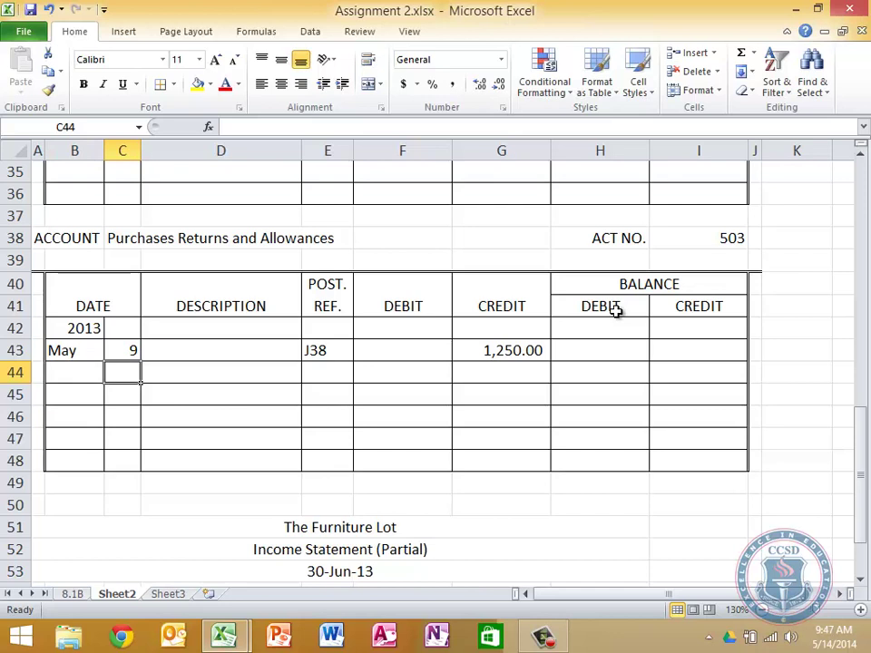
pyautogui.write('28')
pyautogui.press('Tab')
pyautogui.press('Tab')
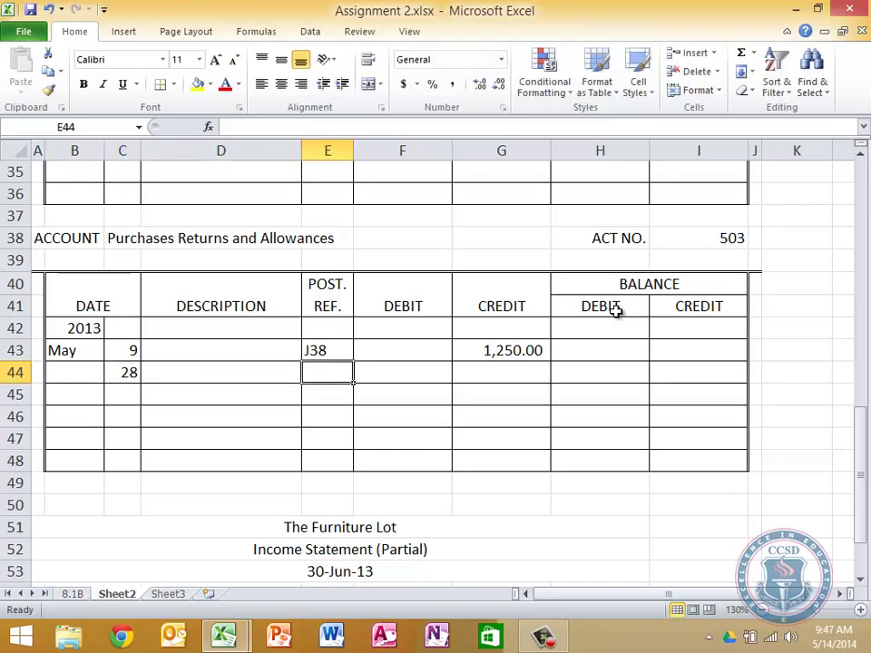
pyautogui.write('J38')
pyautogui.press('Tab')
# - Link the May 28 credit in G44 to the Purchases Returns and Allowances credit in I32 on sheet 8.1B
pyautogui.press('Tab')
pyautogui.press('Tab')
pyautogui.hotkey('shift', 'Tab')
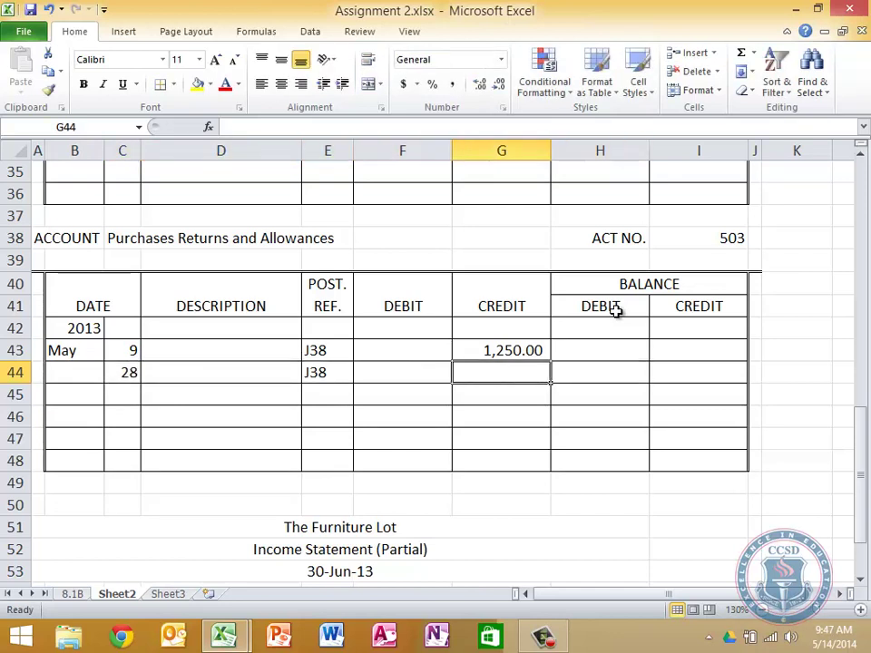
pyautogui.write('=')
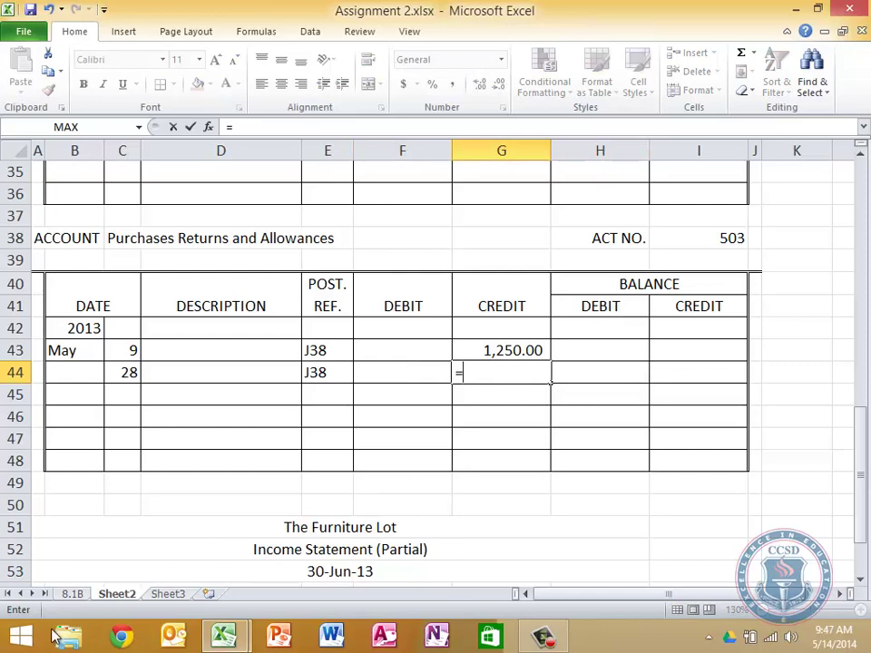
pyautogui.click(73, 594)
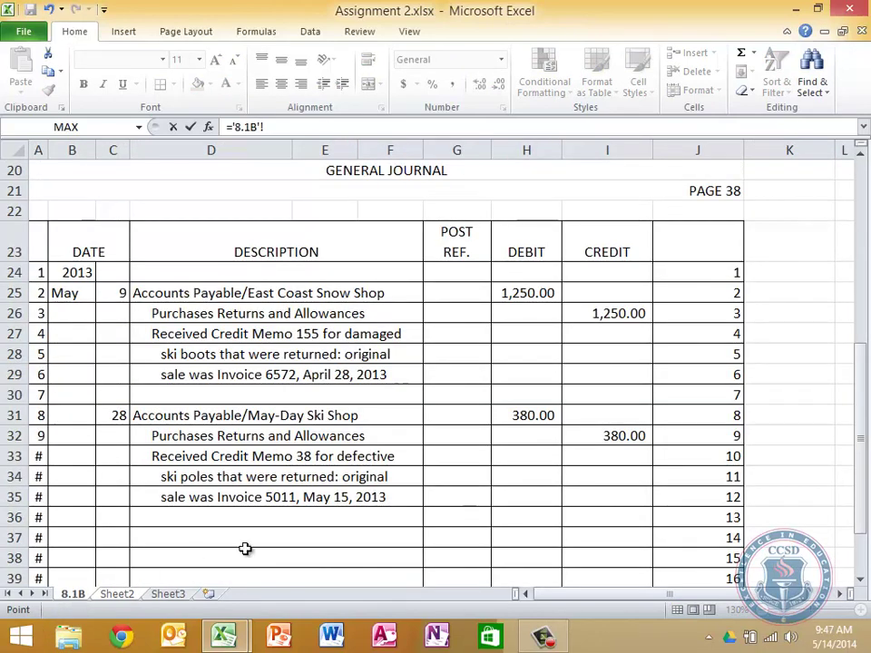
pyautogui.click(617, 434)
pyautogui.press('Return')
# - Set the May 9 credit balance in I43 equal to the credit posted in G43
pyautogui.press('Right')
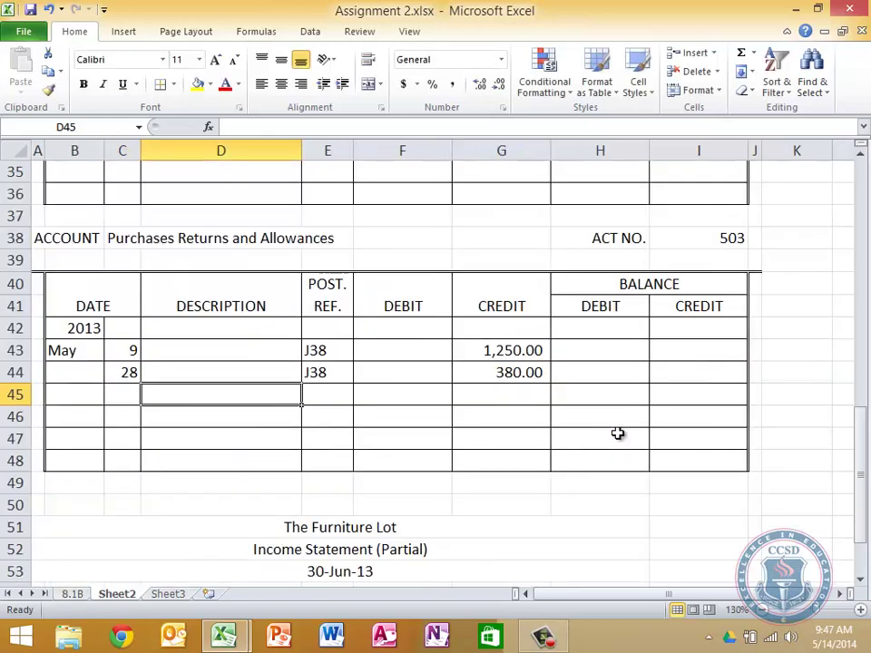
pyautogui.press('Right')
pyautogui.press('Right')
pyautogui.press('Right')
pyautogui.press('Up')
pyautogui.press('Right')
pyautogui.press('Up')
pyautogui.press('Right')
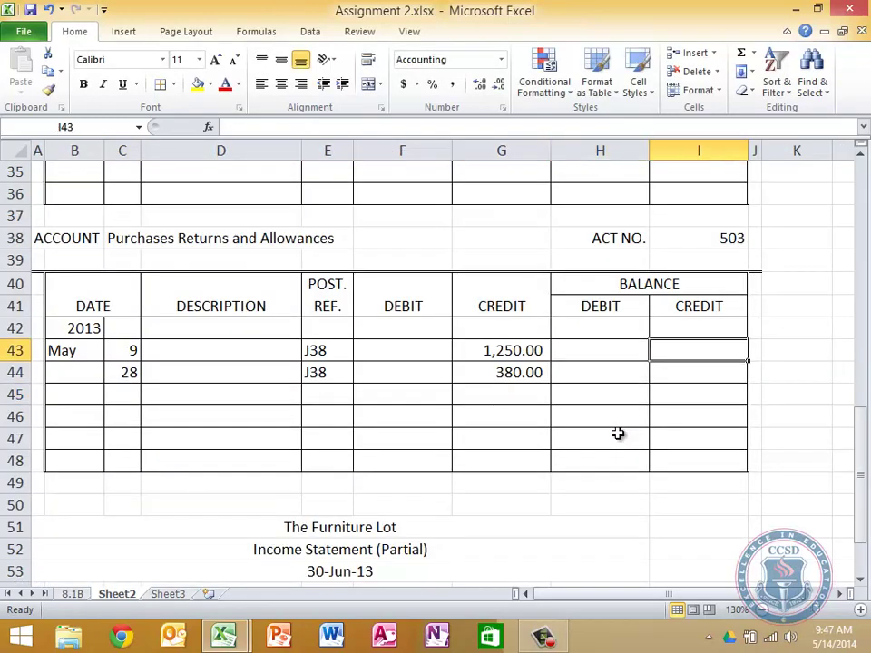
pyautogui.write('=')
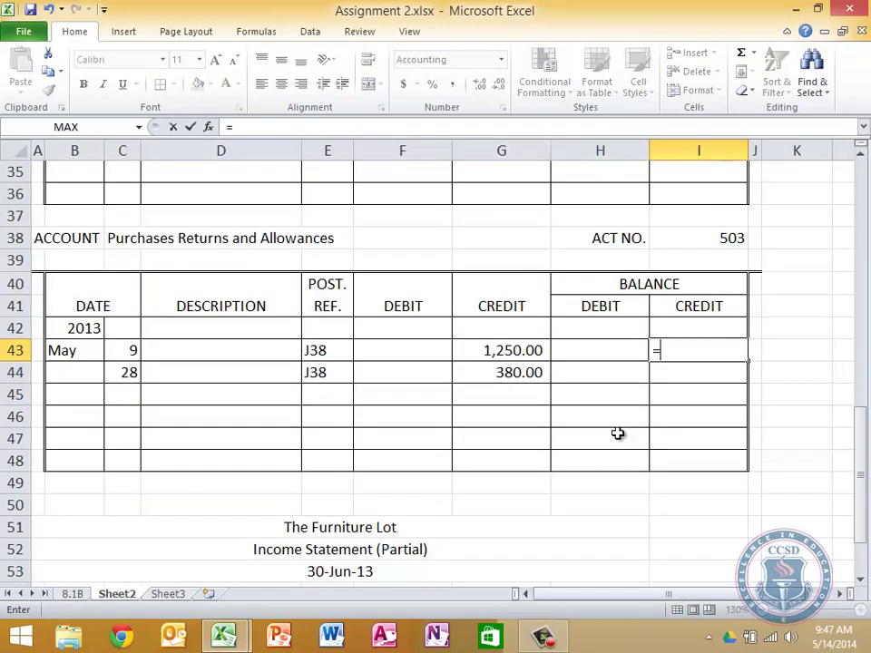
pyautogui.click(514, 350)
pyautogui.press('Return')
# - Calculate the May 28 running credit balance in I44 with the formula =I43-F44+G44
pyautogui.write('=')
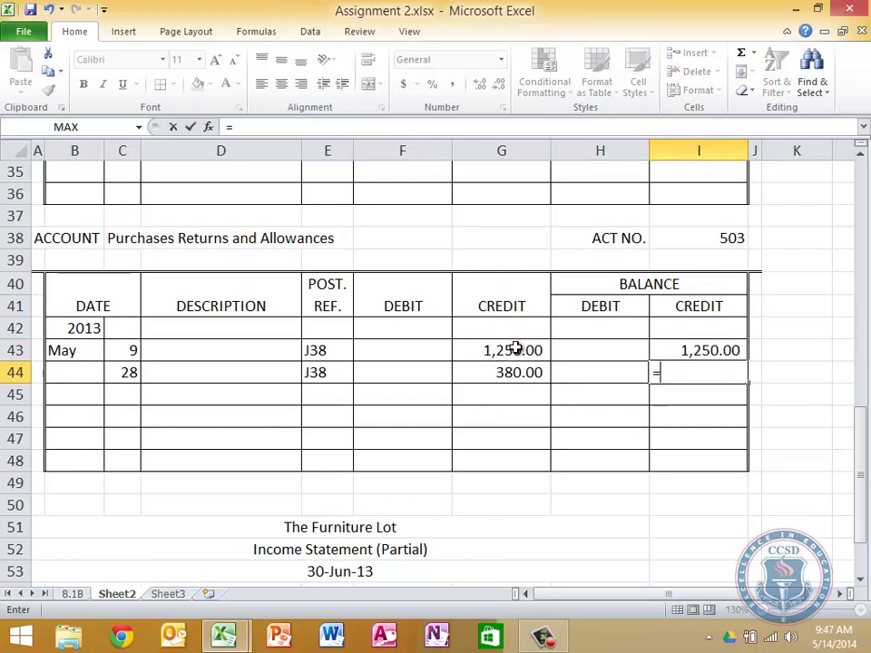
pyautogui.click(687, 351)
pyautogui.write('-')
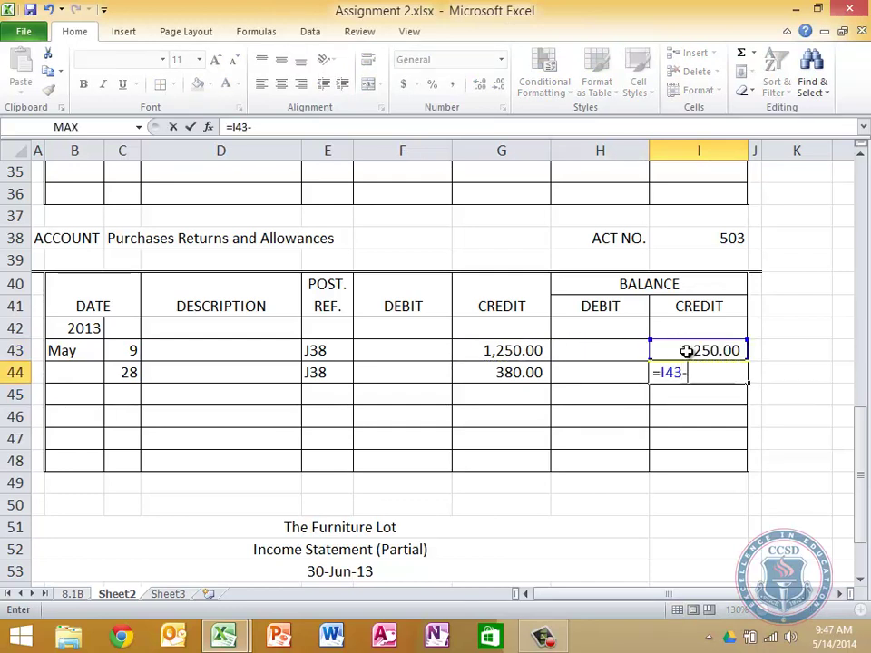
pyautogui.click(397, 368)
pyautogui.write('+')
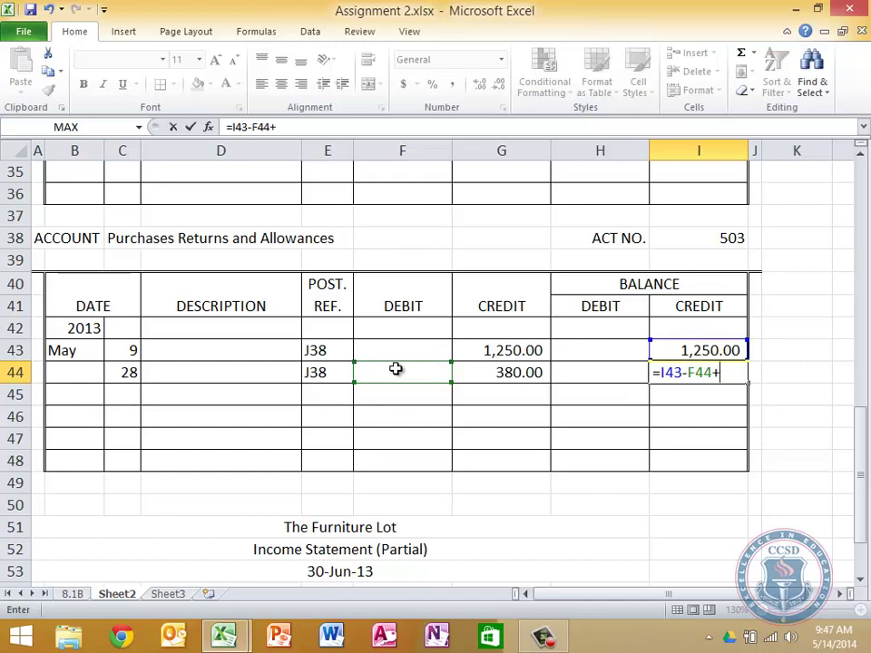
pyautogui.click(519, 372)
pyautogui.press('Return')
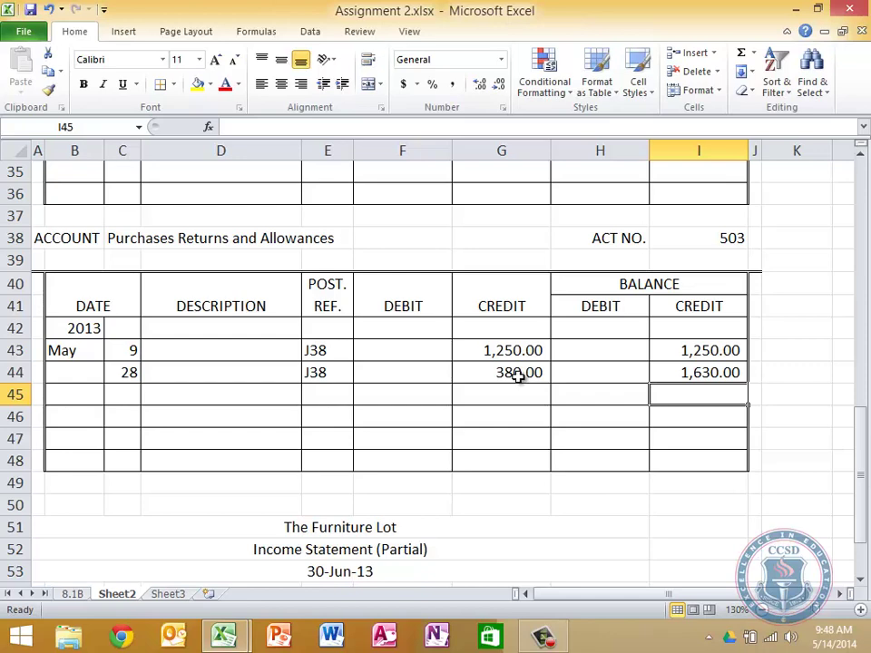
# - In the Freight In ledger, rewrite the posting reference in E31 with a capital letter as P15
pyautogui.press('Up')
pyautogui.press('Up')
pyautogui.press('Up')
pyautogui.press('Up')
pyautogui.press('Up')
pyautogui.press('Up')
pyautogui.press('Up')
pyautogui.press('Up')
pyautogui.press('Up')
pyautogui.press('Up')
pyautogui.press('Up')
pyautogui.press('Up')
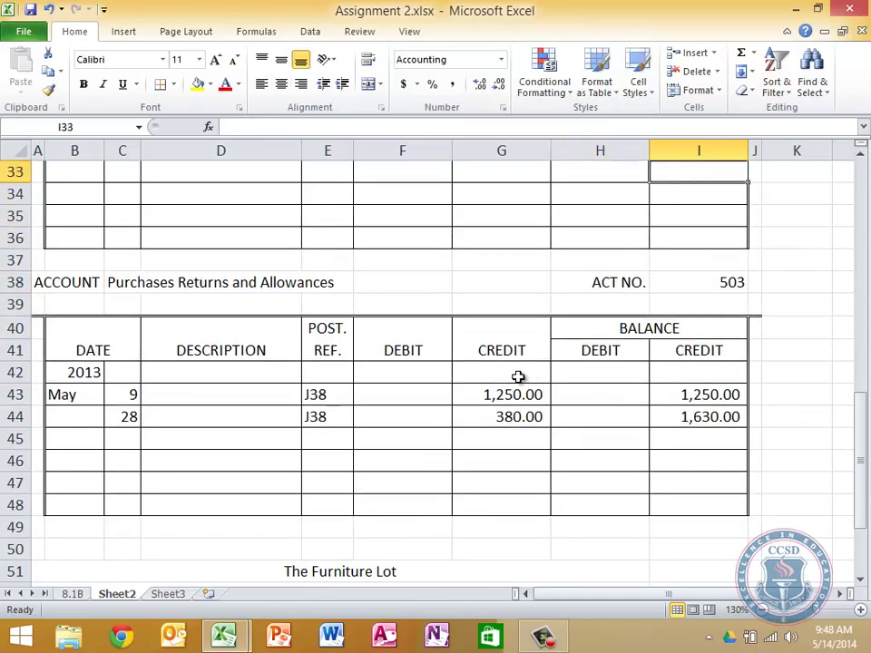
pyautogui.press('Up')
pyautogui.press('Up')
pyautogui.press('Up')
pyautogui.press('Up')
pyautogui.press('Up')
pyautogui.press('Up')
pyautogui.press('Up')
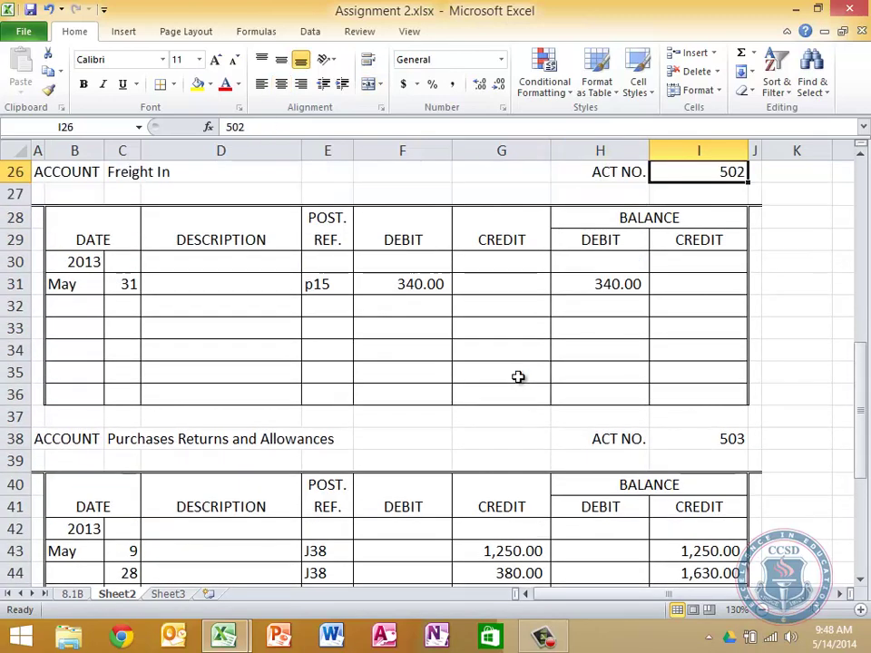
pyautogui.press('Down')
pyautogui.press('Left')
pyautogui.press('Left')
pyautogui.press('Left')
pyautogui.press('Left')
pyautogui.press('Down')
pyautogui.press('Down')
pyautogui.press('Down')
pyautogui.press('Down')
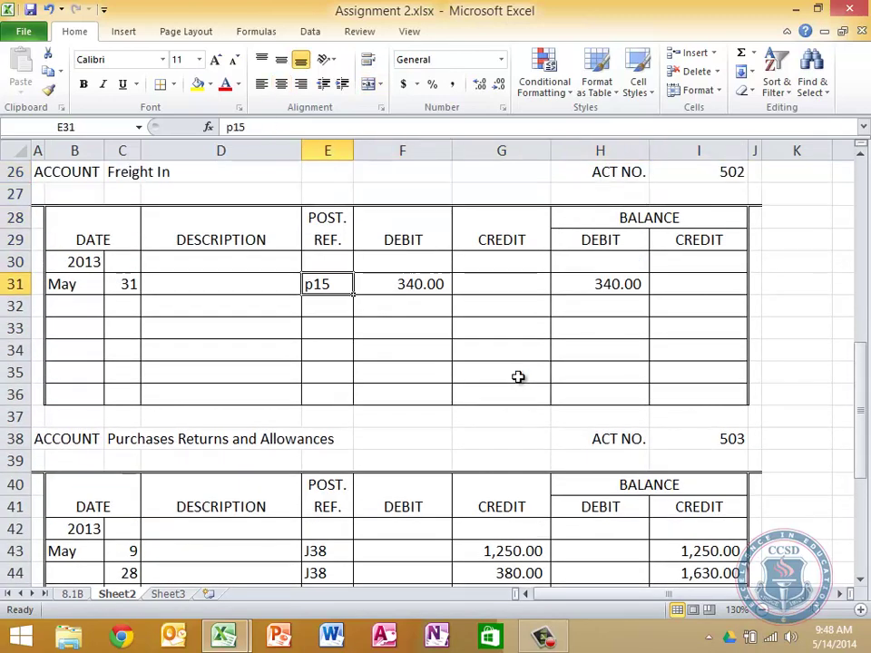
pyautogui.write('P15')
pyautogui.press('Return')
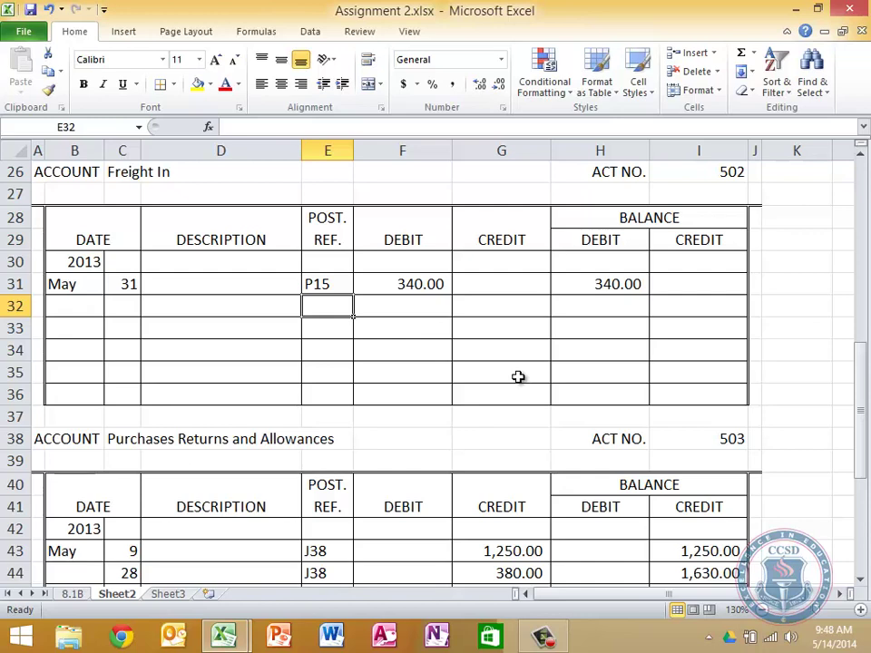
# - In the partial income statement on Sheet2, replace the Sales label in C55 with Purchases
pyautogui.press('Down')
pyautogui.press('Down')
pyautogui.press('Down')
pyautogui.press('Down')
pyautogui.press('Down')
pyautogui.press('Down')
pyautogui.press('Down')
pyautogui.press('Down')
pyautogui.press('Down')
pyautogui.press('Down')
pyautogui.press('Down')
pyautogui.press('Down')
pyautogui.press('Down')
pyautogui.press('Down')
pyautogui.press('Down')
pyautogui.press('Down')
pyautogui.press('Down')
pyautogui.press('Down')
pyautogui.press('Down')
pyautogui.press('Down')
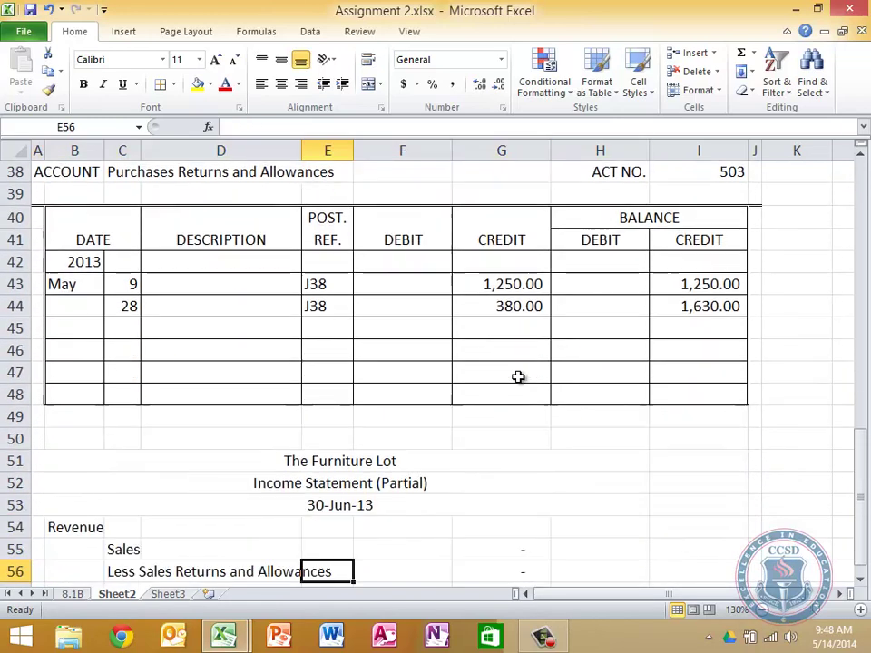
pyautogui.press('Down')
pyautogui.press('Down')
pyautogui.press('Down')
pyautogui.press('Down')
pyautogui.press('Up')
pyautogui.press('Up')
pyautogui.press('Up')
pyautogui.press('Up')
pyautogui.press('Up')
pyautogui.press('Up')
pyautogui.press('Up')
pyautogui.press('Up')
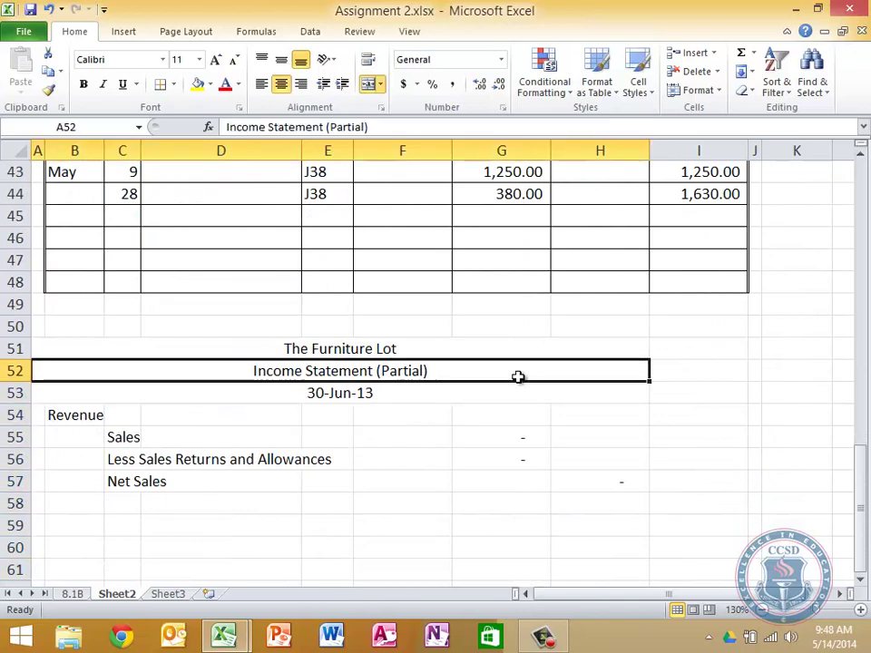
pyautogui.press('Up')
pyautogui.press('Down')
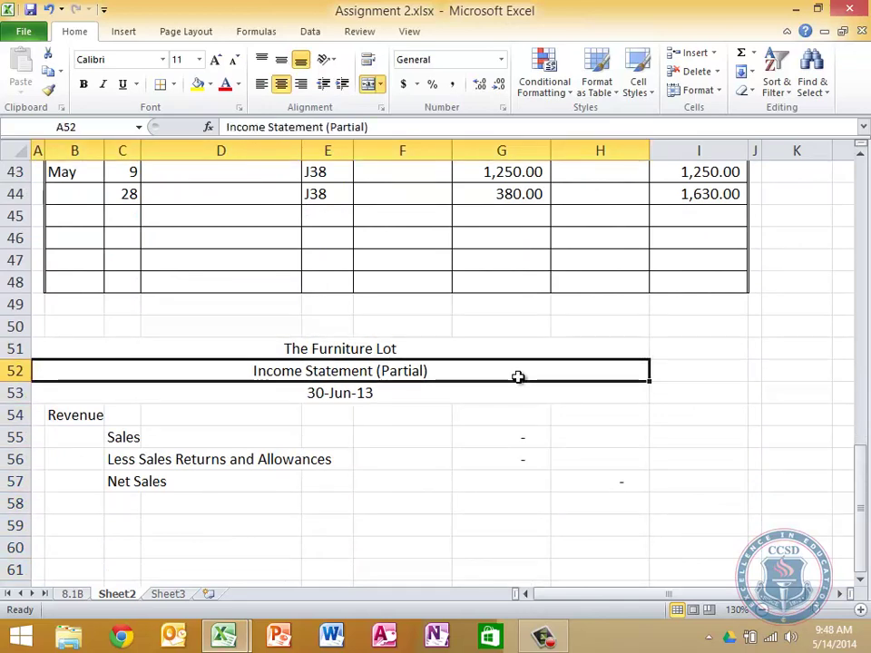
pyautogui.press('Down')
pyautogui.press('Down')
pyautogui.press('Left')
pyautogui.press('Left')
pyautogui.press('Left')
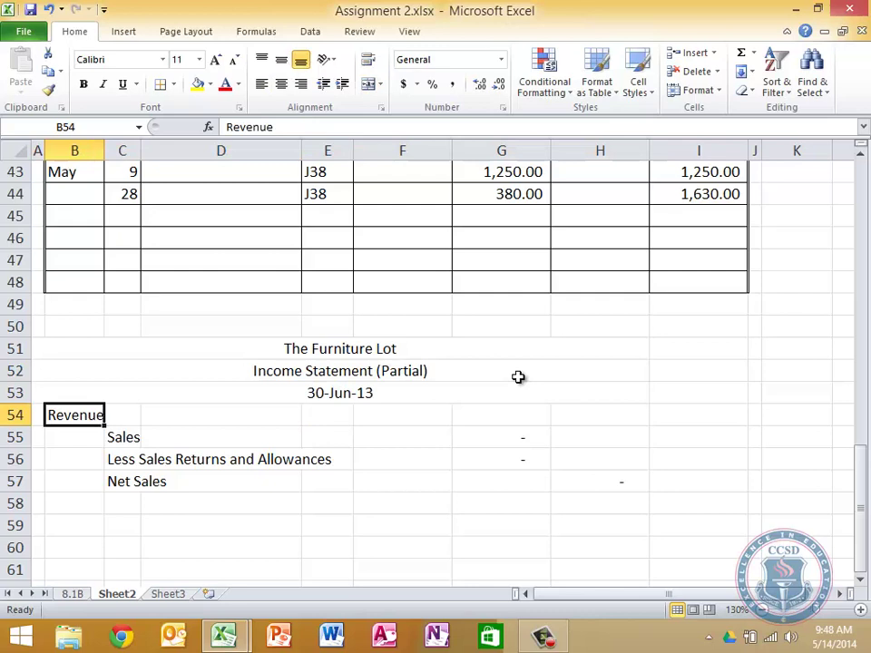
pyautogui.press('Right')
pyautogui.press('Down')
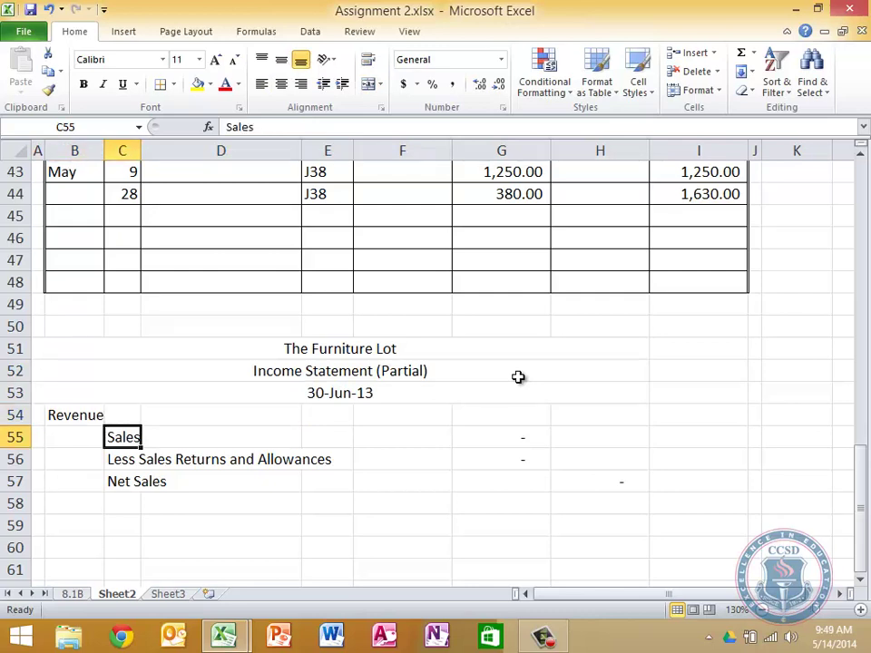
pyautogui.write('Purhcas')
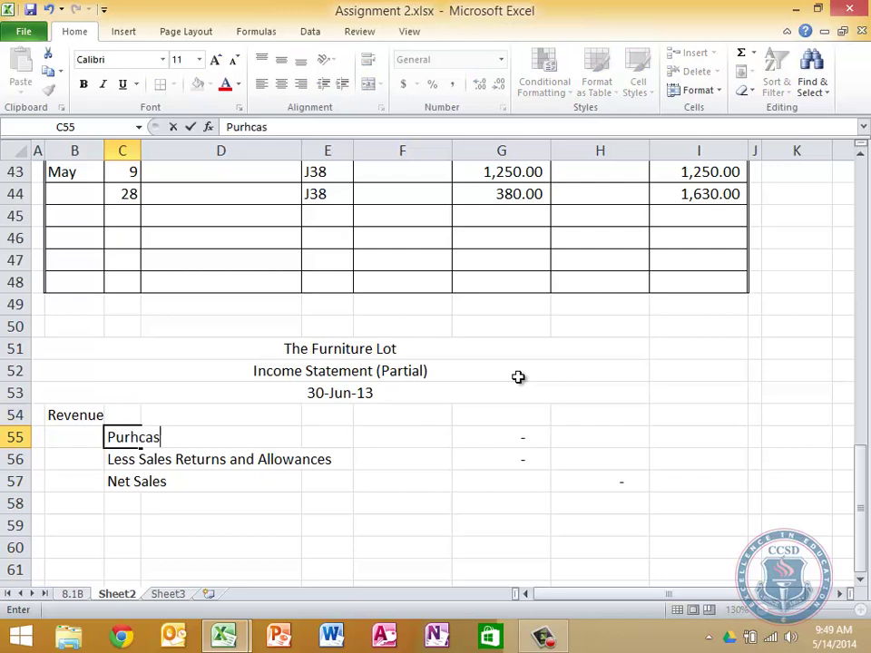
pyautogui.press('BackSpace')
pyautogui.press('BackSpace')
pyautogui.press('BackSpace')
pyautogui.press('BackSpace')
pyautogui.write('chases')
pyautogui.press('Return')
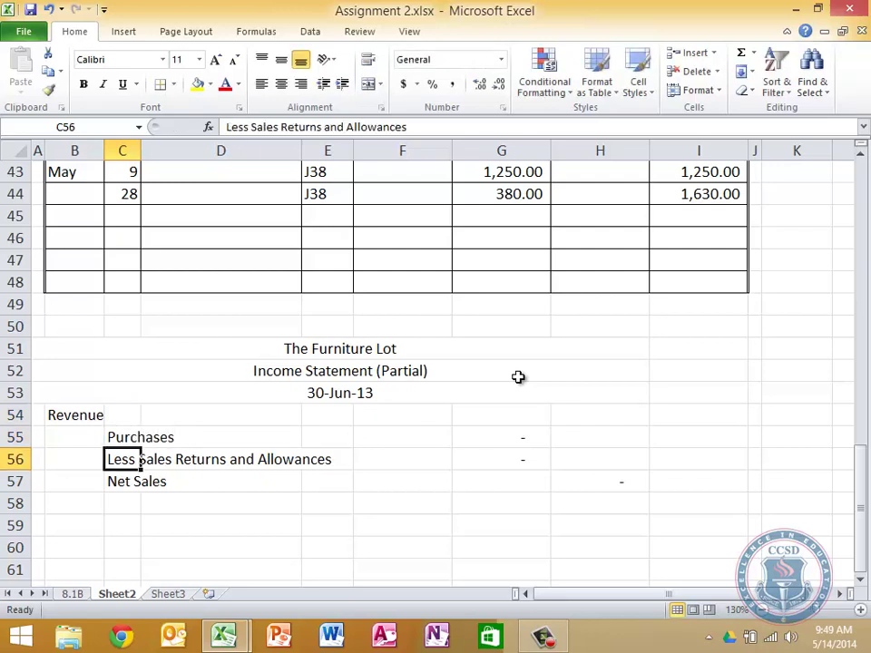
# - Replace the income statement labels in C56 and C57 with Freight In and Delivered Costs of Purchases
pyautogui.write('Freight ')
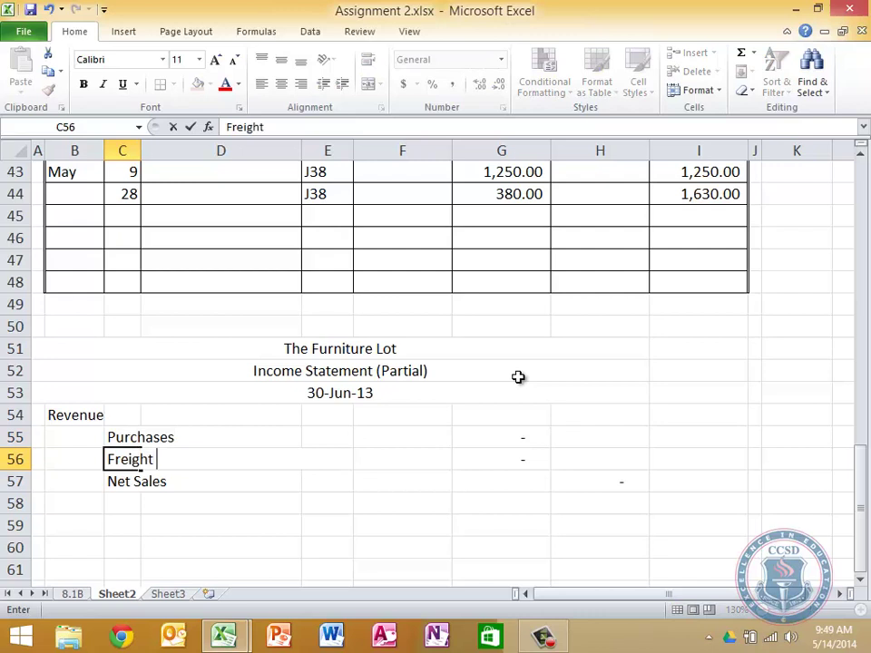
pyautogui.write('In')
pyautogui.press('Return')
pyautogui.write('D')
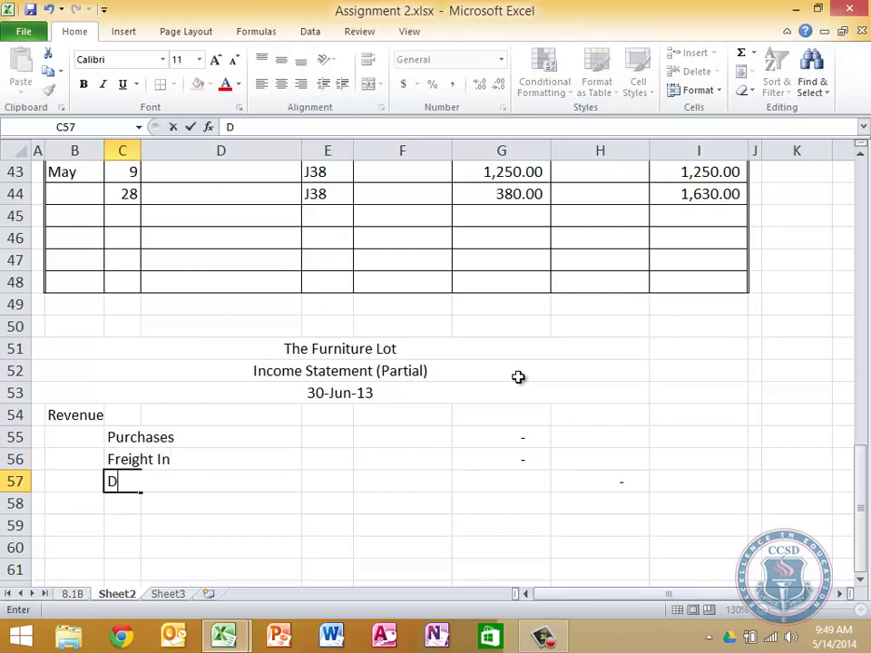
pyautogui.write('elivered ')
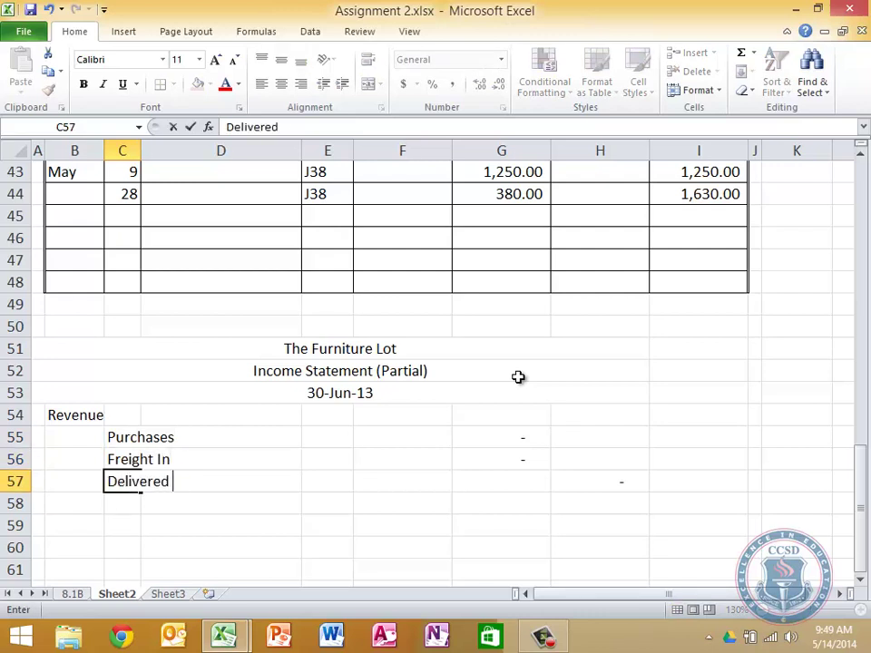
pyautogui.write('Costs of Pur')
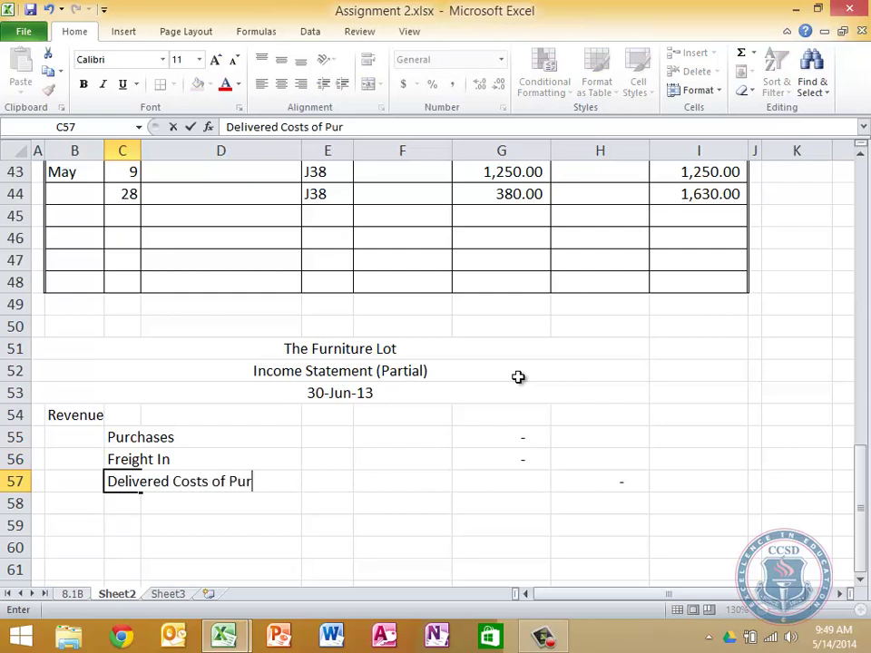
pyautogui.write('chases')
pyautogui.press('Return')
# - Enter the income statement label "less Purhcases Returns and Allowances" in C58
pyautogui.write('less ')
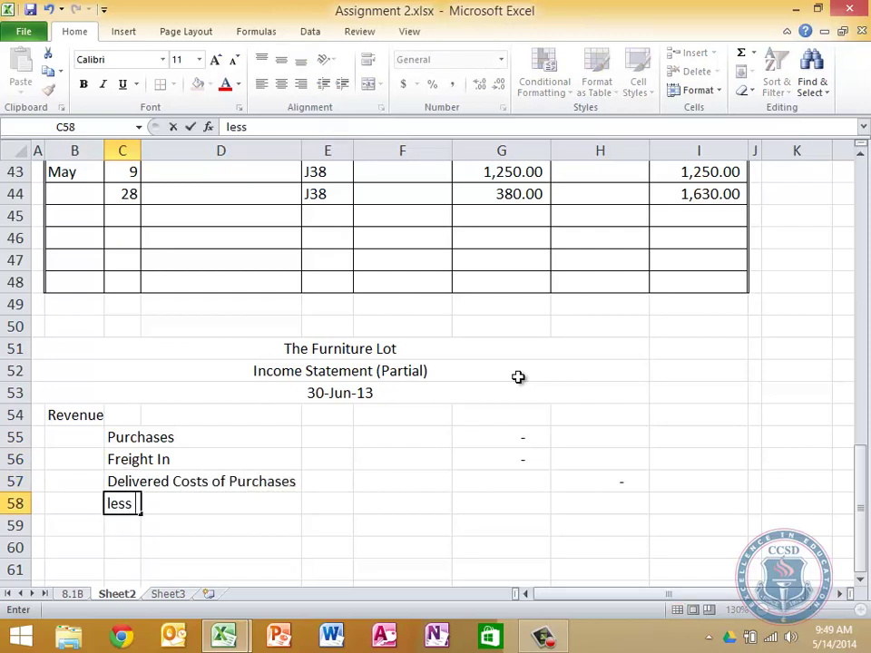
pyautogui.write('Purhcases Retu')
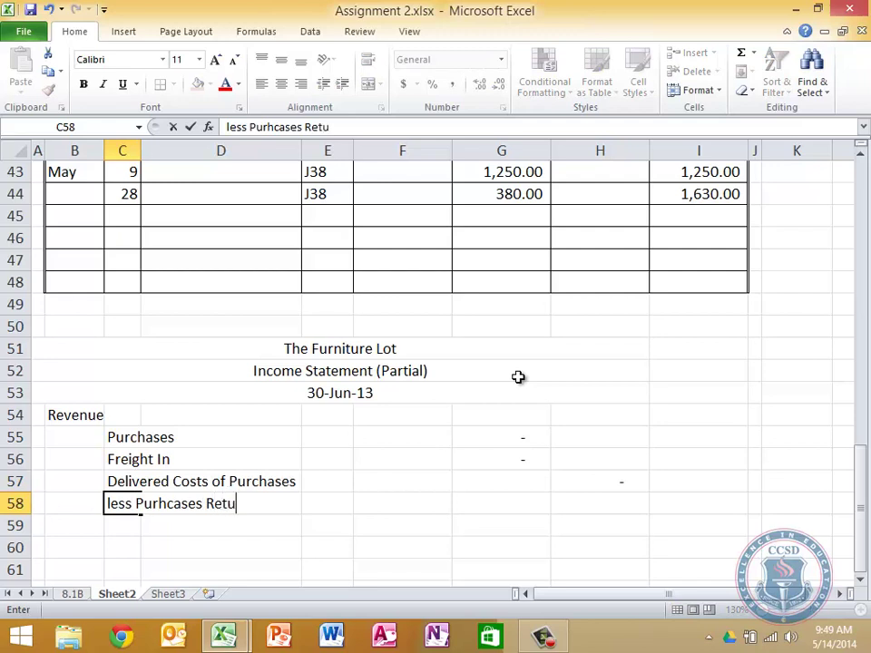
pyautogui.write('rns and Allowa')
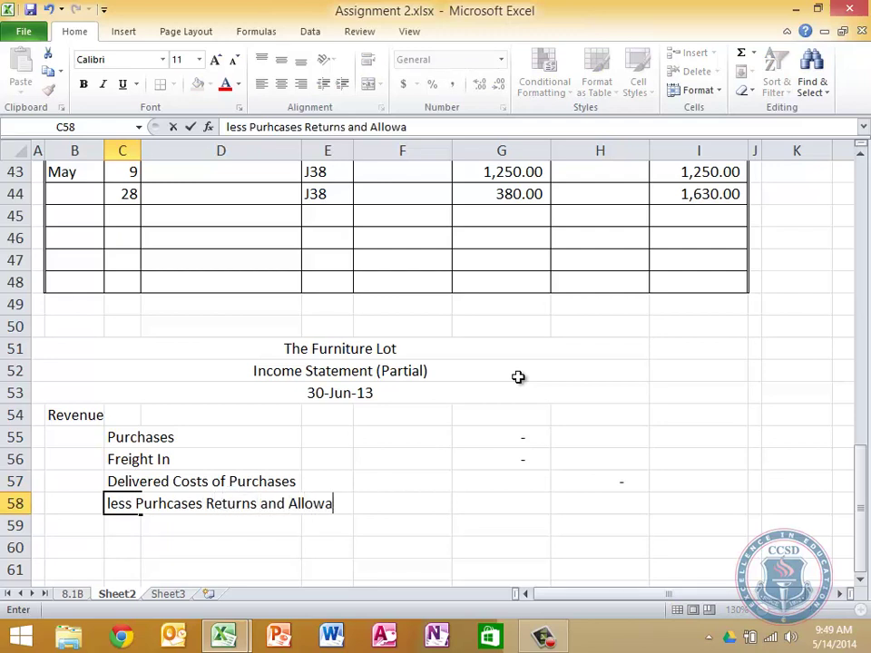
pyautogui.write('nces')
pyautogui.press('Return')
# - Enter the income statement label "Net Delivered Cost of Purchases" in C59
pyautogui.write('Net Dei')
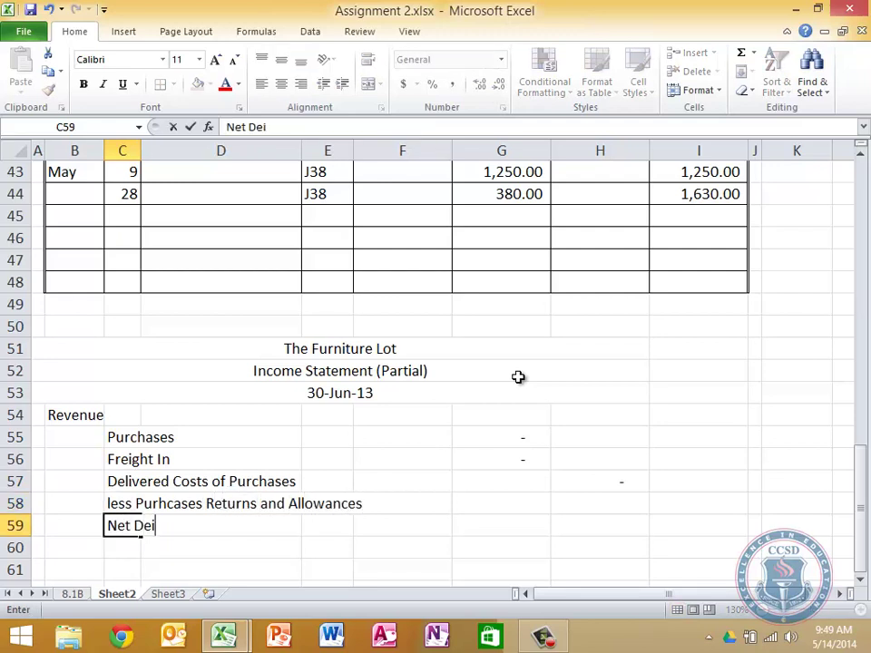
pyautogui.press('BackSpace')
pyautogui.write('livered ')
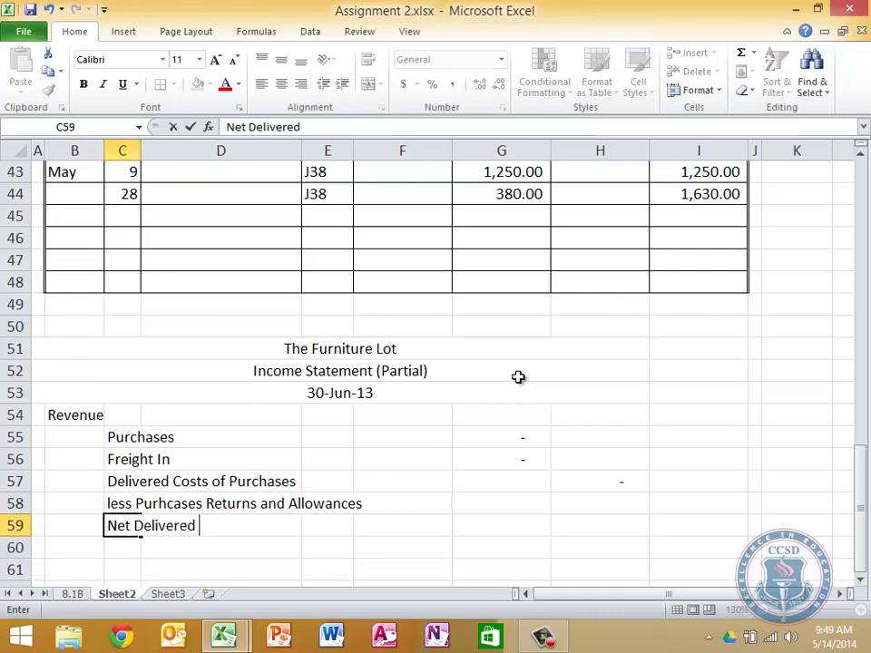
pyautogui.write('Cost of P')
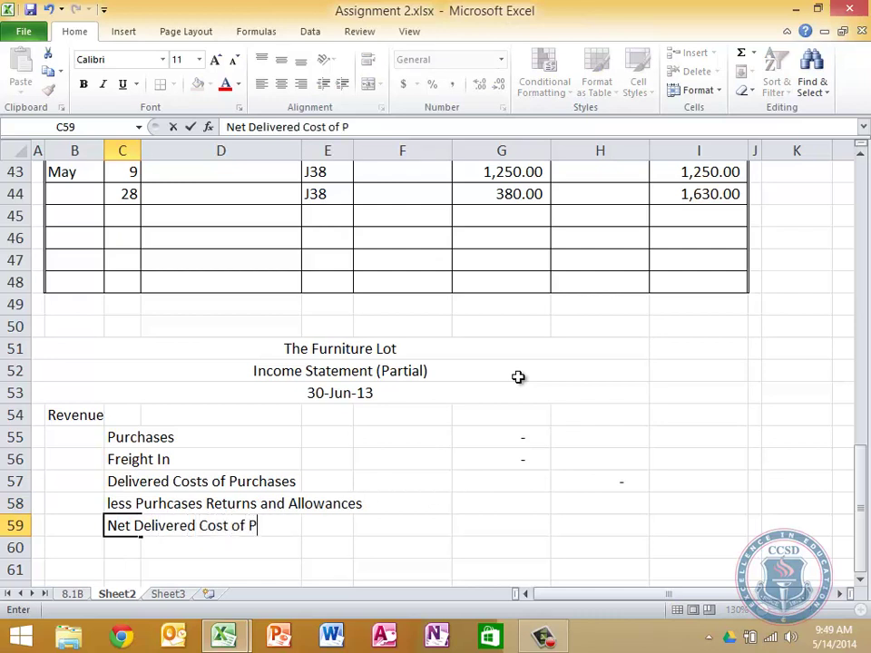
pyautogui.write('urchases')
pyautogui.press('Return')
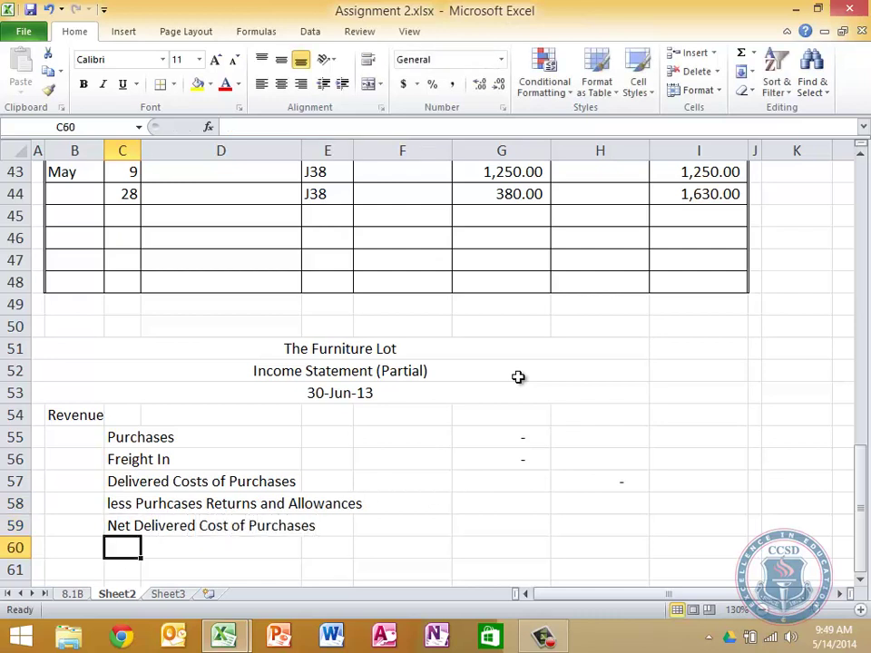
# - Clear the old income statement amounts from the range G55:H58
pyautogui.press('Up')
pyautogui.press('Right')
pyautogui.press('Right')
pyautogui.press('Up')
pyautogui.press('Right')
pyautogui.press('Right')
pyautogui.press('Up')
pyautogui.press('Up')
pyautogui.press('Up')
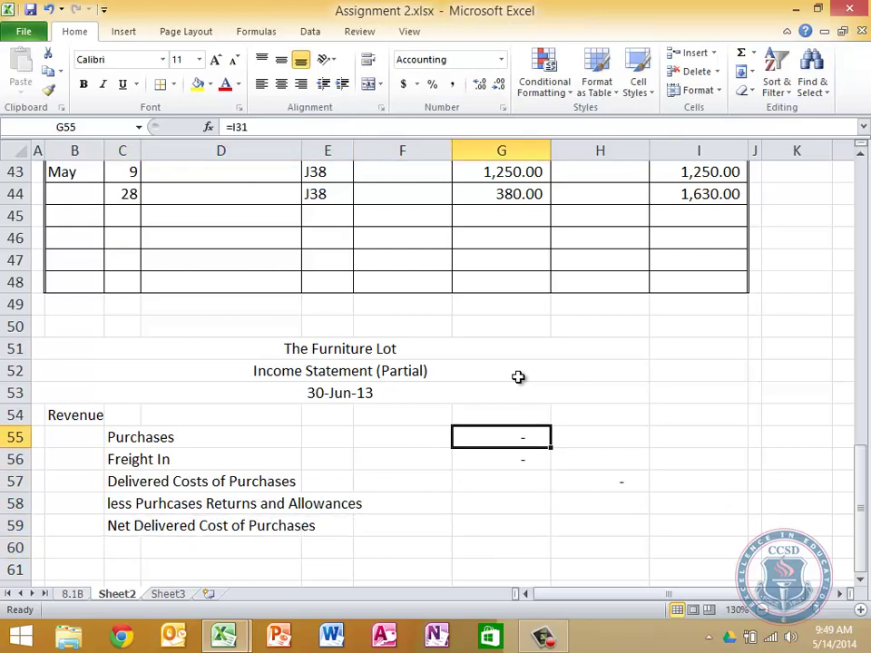
pyautogui.press('Up')
pyautogui.press('Down')
pyautogui.hotkey('shift', 'Down')
pyautogui.hotkey('shift', 'Down')
pyautogui.hotkey('shift', 'Right')
pyautogui.hotkey('shift', 'Down')
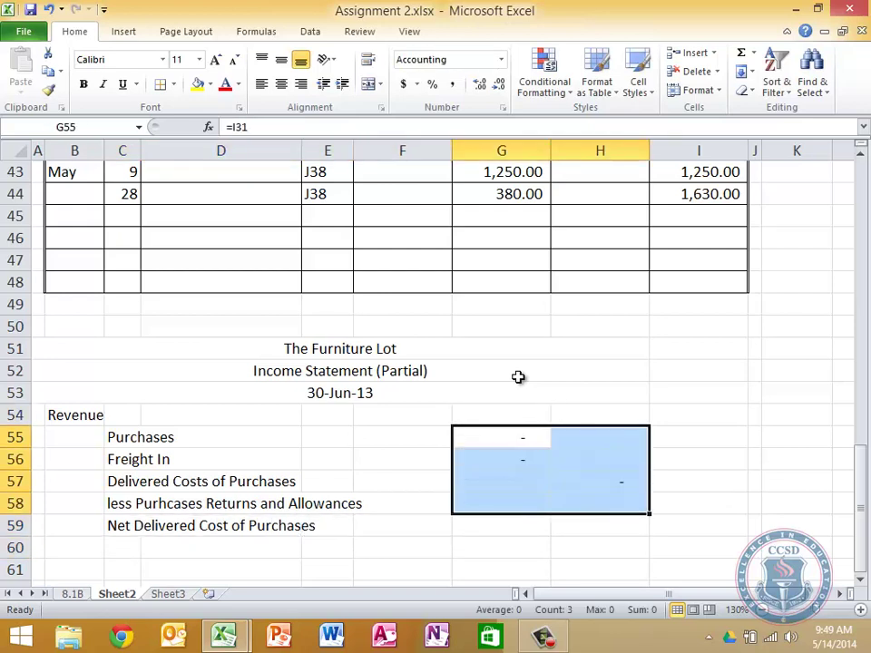
pyautogui.press('Delete')
# - Link the Purchases amount in H55 to the May 31 debit balance of the Purchases ledger with =H19
pyautogui.press('Right')
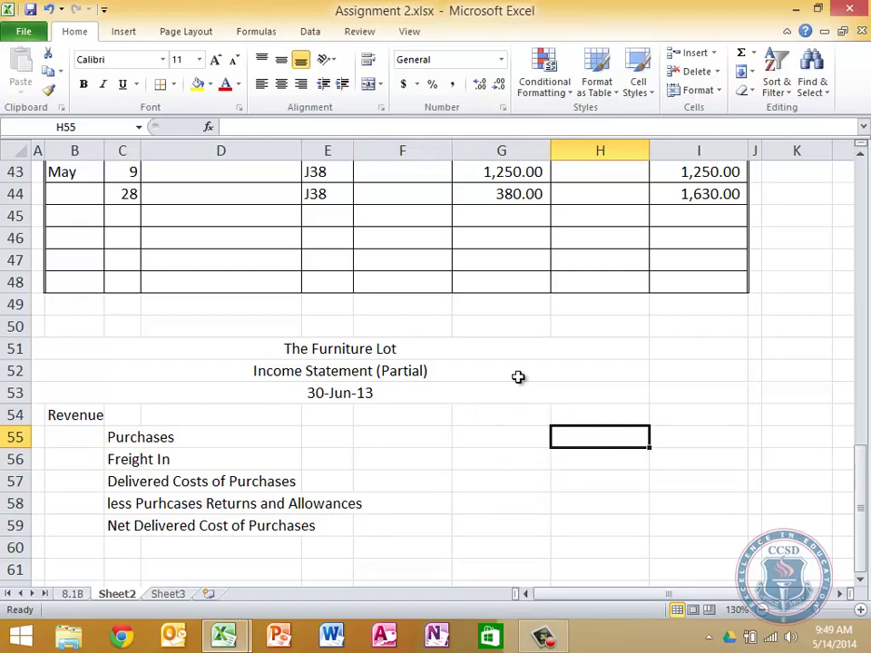
pyautogui.write('=')
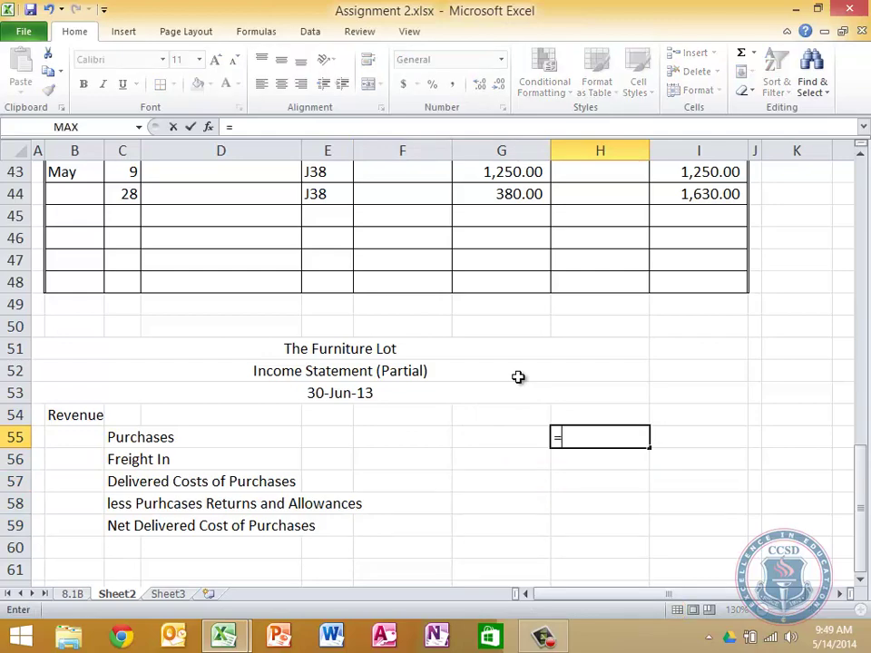
pyautogui.scroll(14, 519, 376)
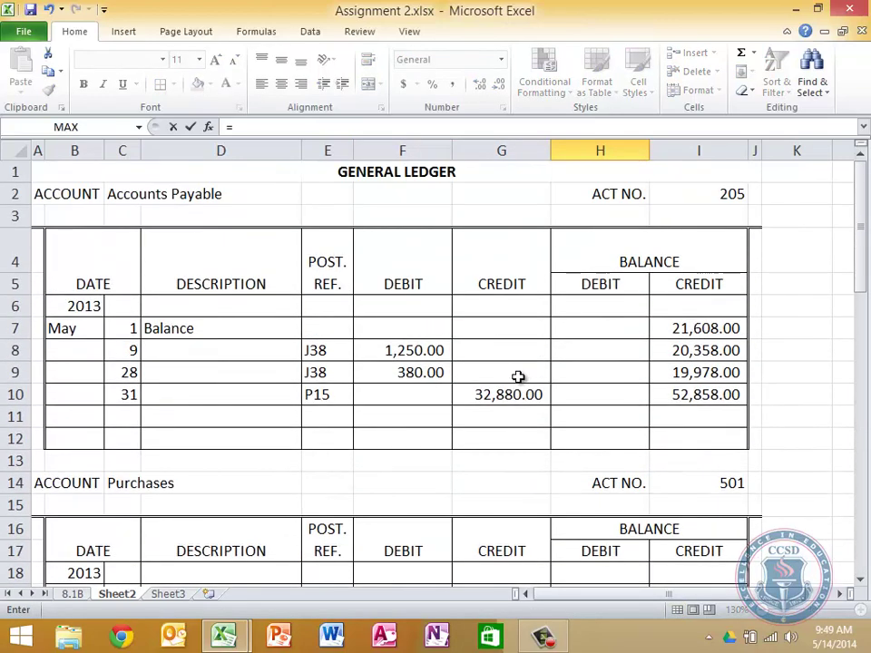
pyautogui.scroll(-2, 518, 376)
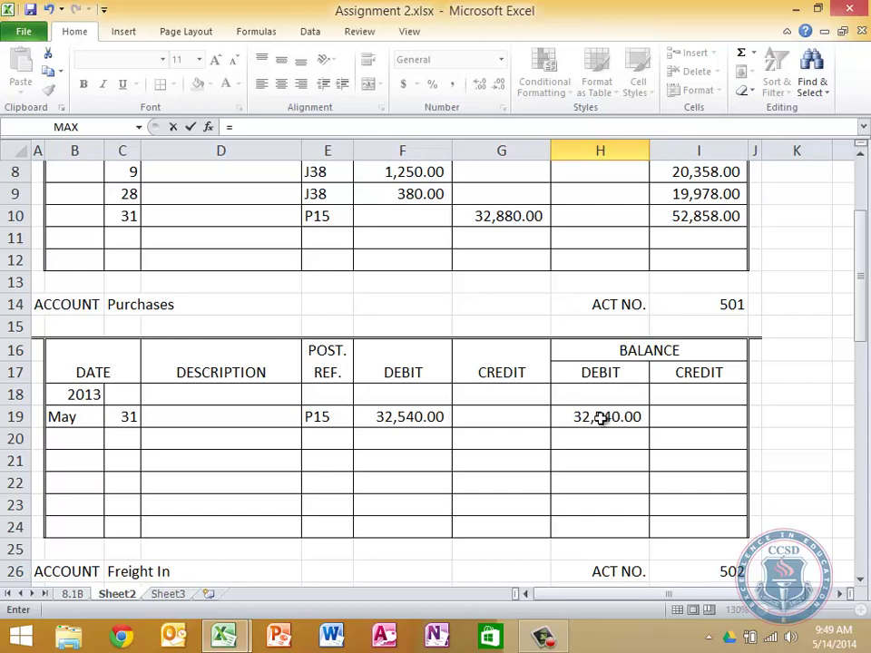
pyautogui.click(603, 416)
pyautogui.press('Return')
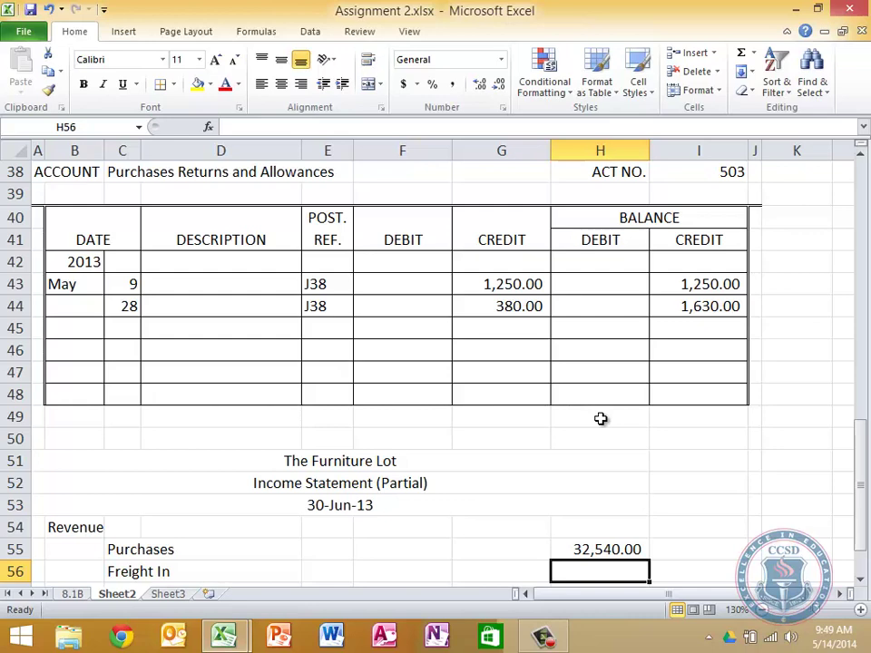
# - Link the Freight In amount in H56 to the Freight In ledger's debit balance with =H31
pyautogui.write('=')
pyautogui.scroll(8, 601, 419)
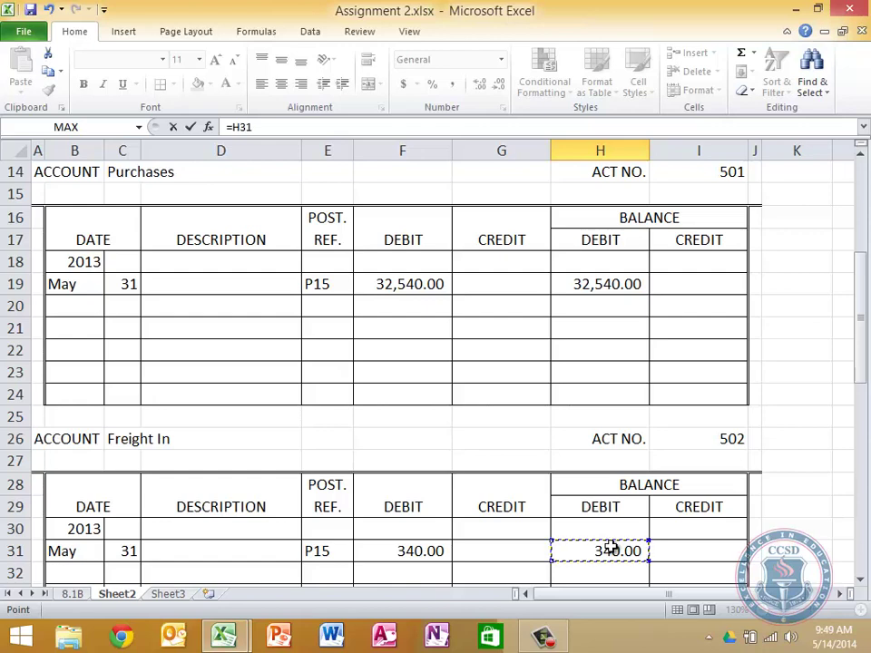
pyautogui.press('Return')
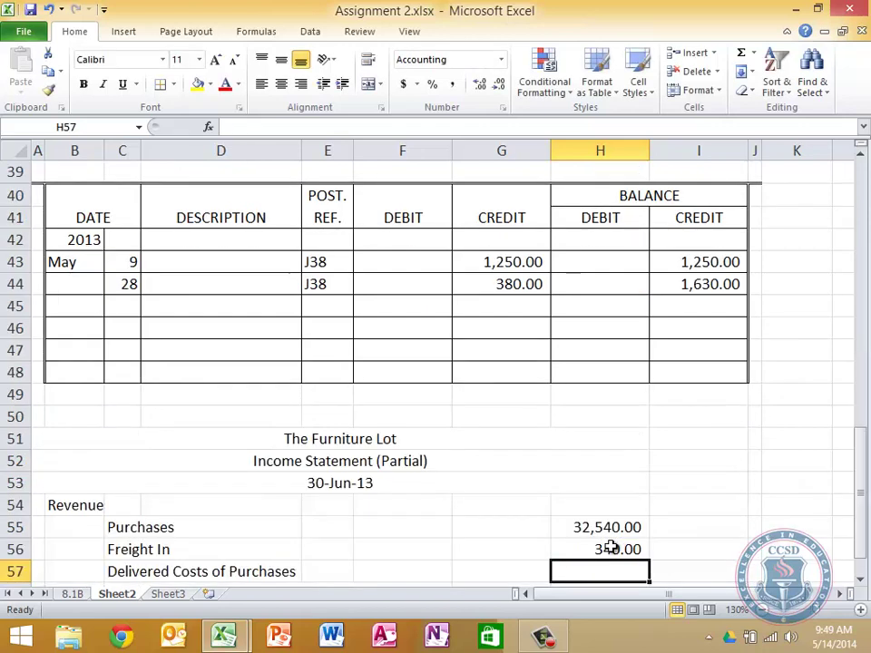
# - Calculate the Delivered Costs of Purchases in H57 with the formula =H55+H56
pyautogui.write('=')
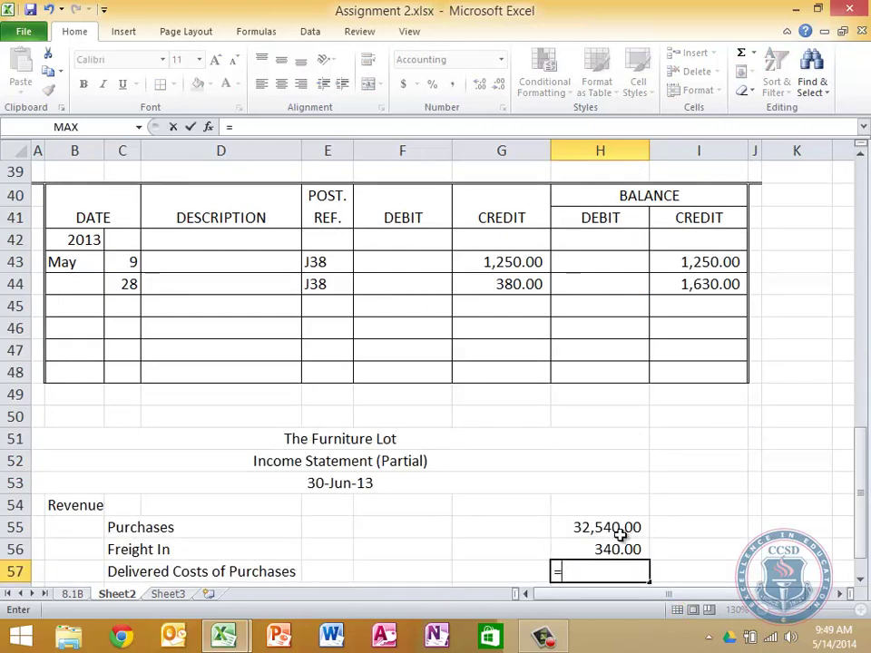
pyautogui.click(621, 535)
pyautogui.write('+')
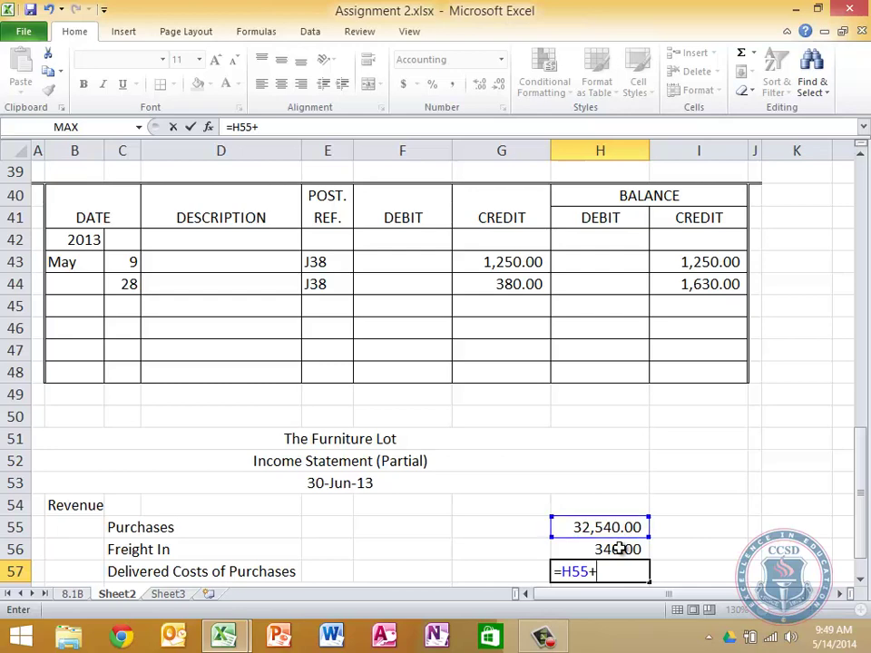
pyautogui.click(618, 550)
pyautogui.scroll(-3, 618, 549)
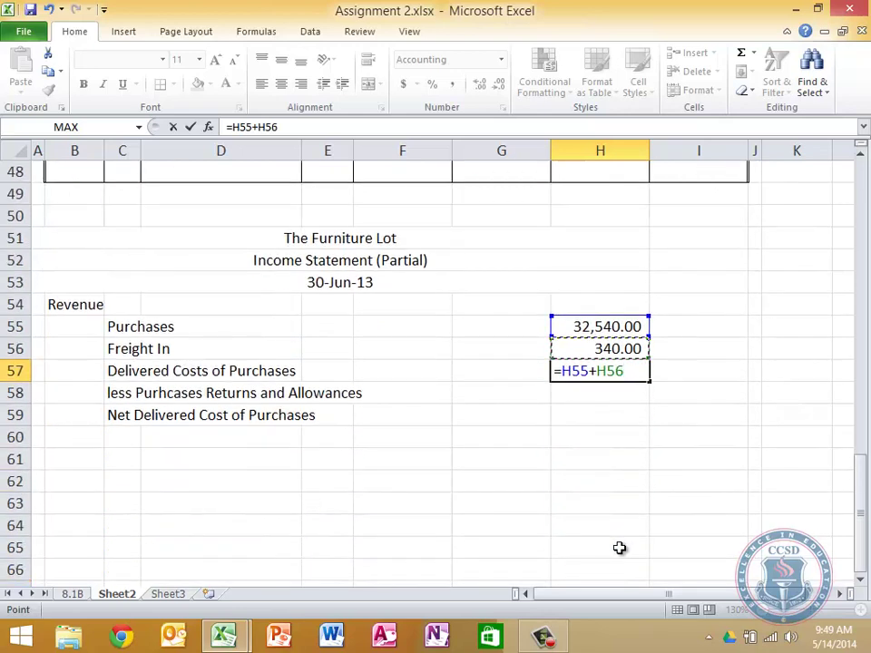
pyautogui.press('Return')
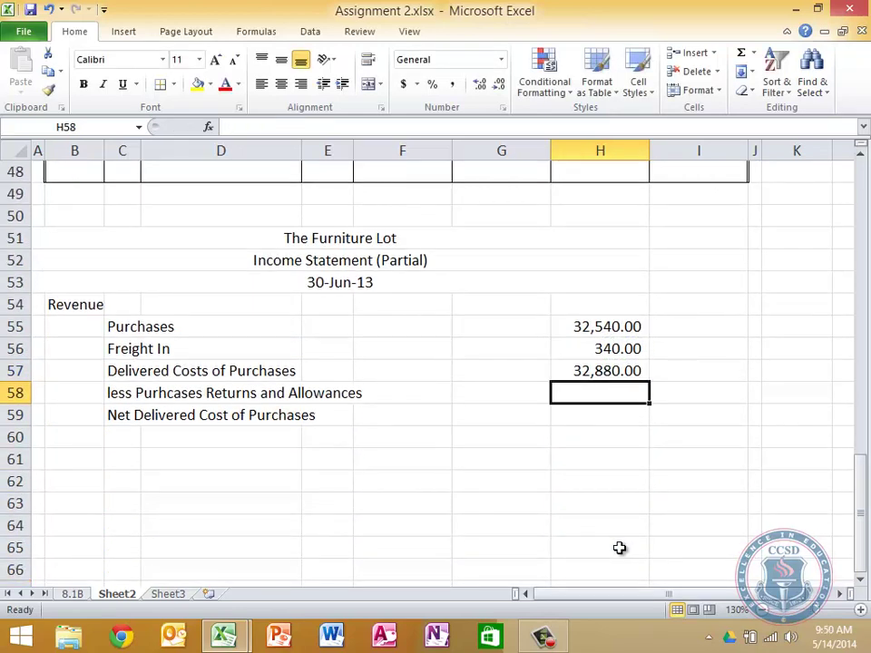
# - Link H58 to the May 28 credit balance of the Purchases Returns and Allowances ledger with =I44
pyautogui.write('=')
pyautogui.scroll(3, 619, 548)
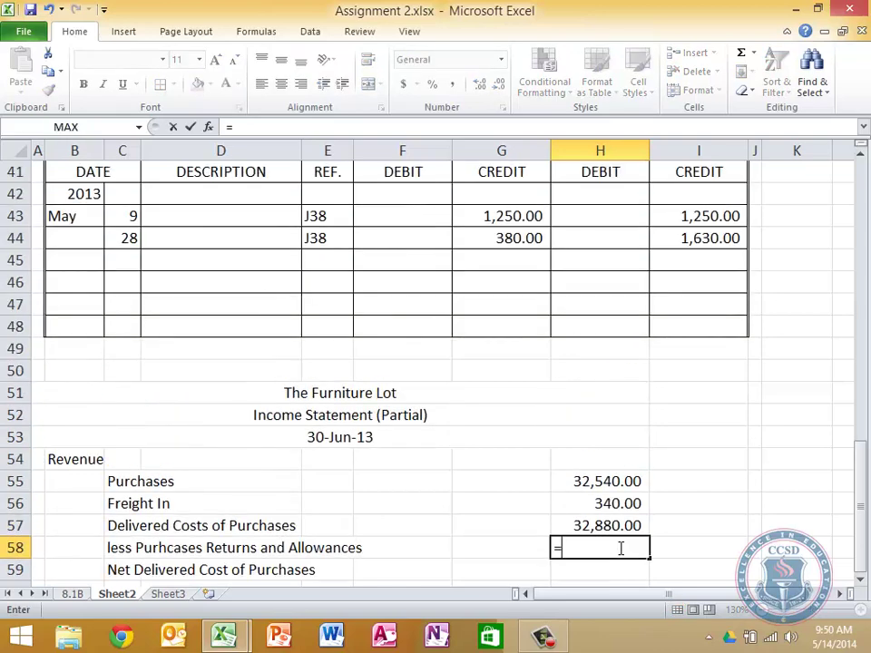
pyautogui.scroll(1, 619, 548)
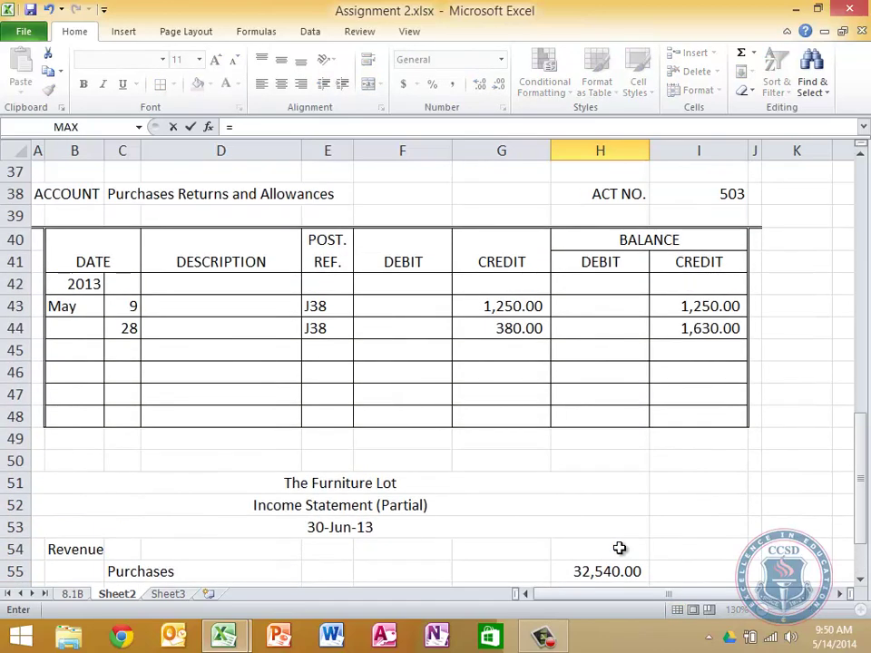
pyautogui.click(698, 329)
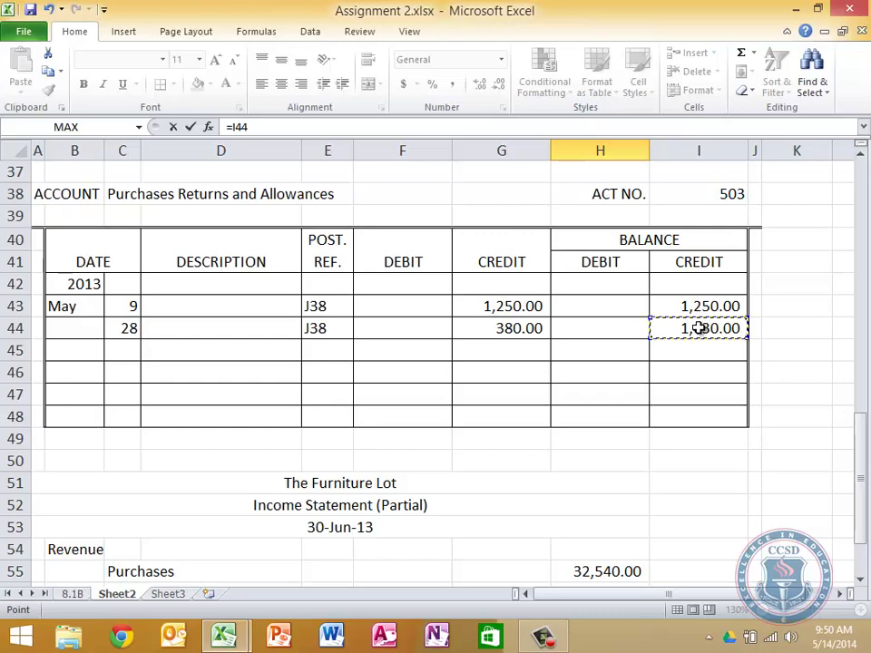
pyautogui.press('Return')
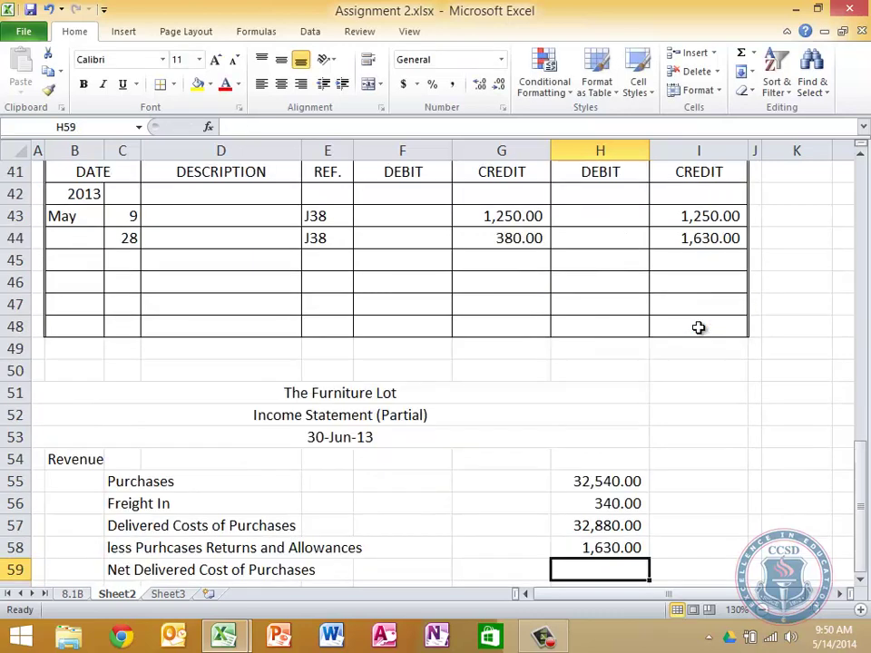
# - Calculate the Net Delivered Cost of Purchases in H59 with the formula =H57-H58
pyautogui.write('=')
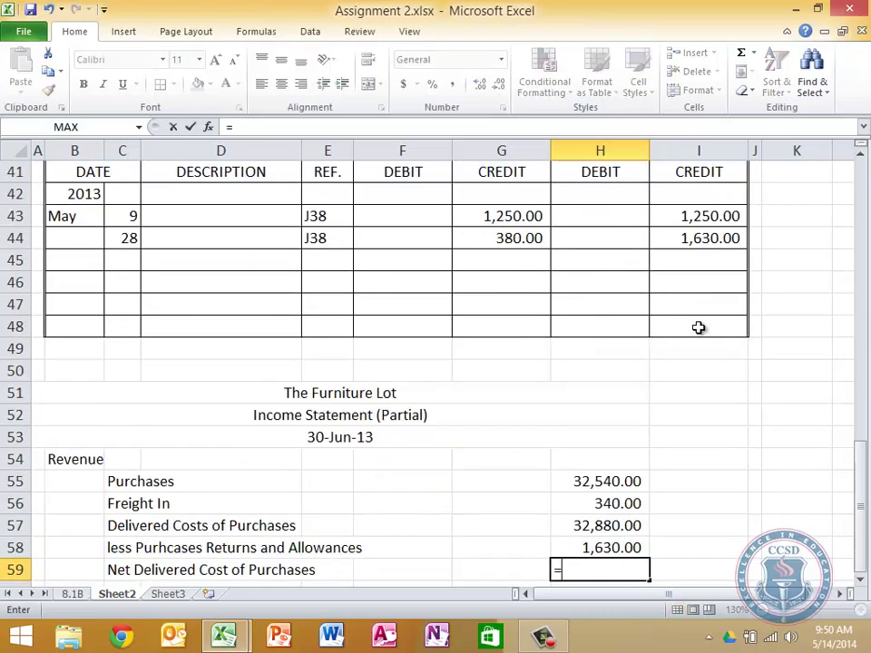
pyautogui.click(618, 527)
pyautogui.write('-')
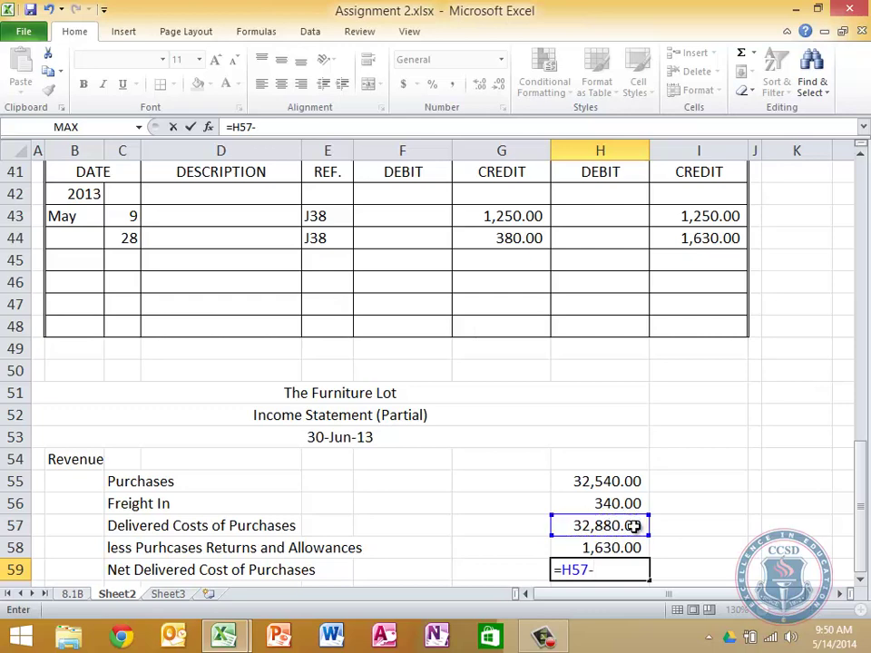
pyautogui.click(617, 548)
pyautogui.press('Return')
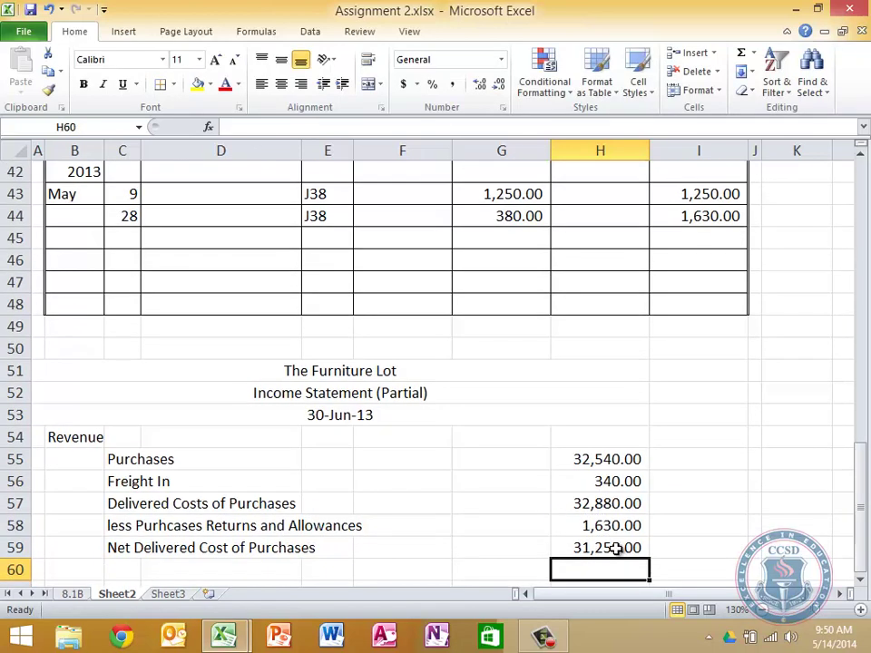
# - Replace the company name in the income statement heading in A51 with Eskimo Ski Shop
pyautogui.press('Down')
pyautogui.press('Down')
pyautogui.press('Down')
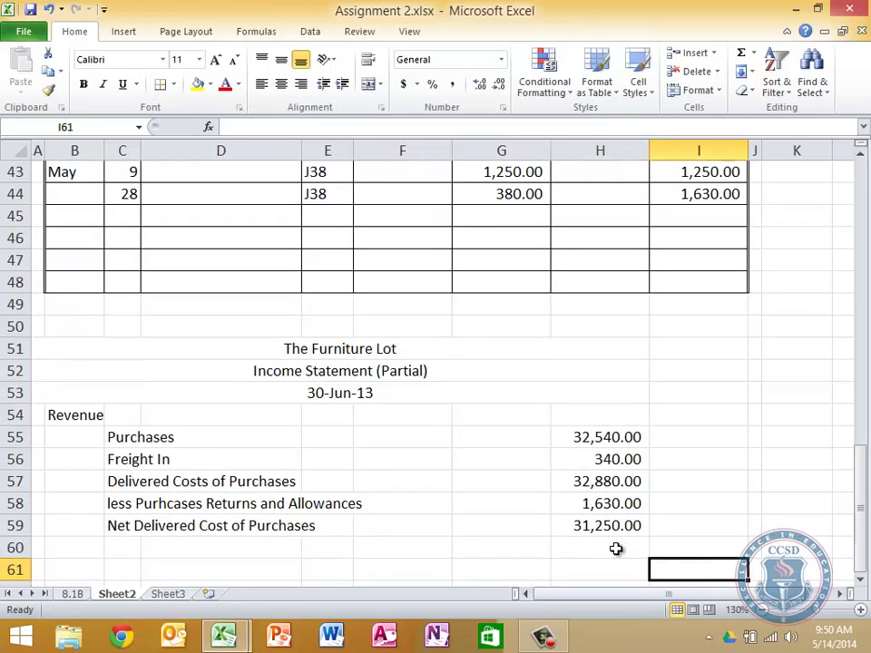
pyautogui.press('Up')
pyautogui.press('Up')
pyautogui.press('Left')
pyautogui.press('Up')
pyautogui.press('Up')
pyautogui.press('Up')
pyautogui.press('Up')
pyautogui.press('Up')
pyautogui.press('Up')
pyautogui.press('Up')
pyautogui.press('Up')
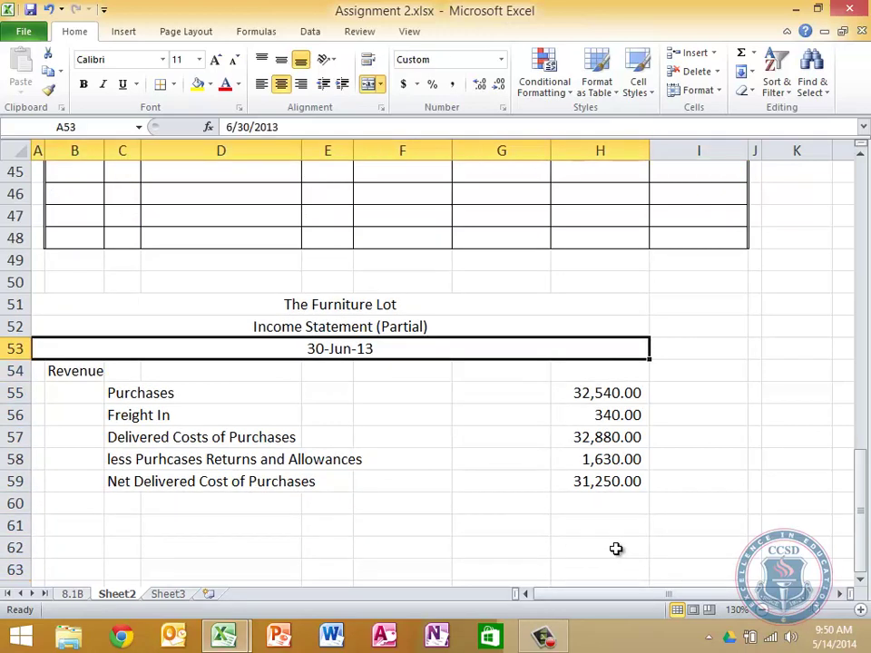
pyautogui.press('Up')
pyautogui.press('Up')
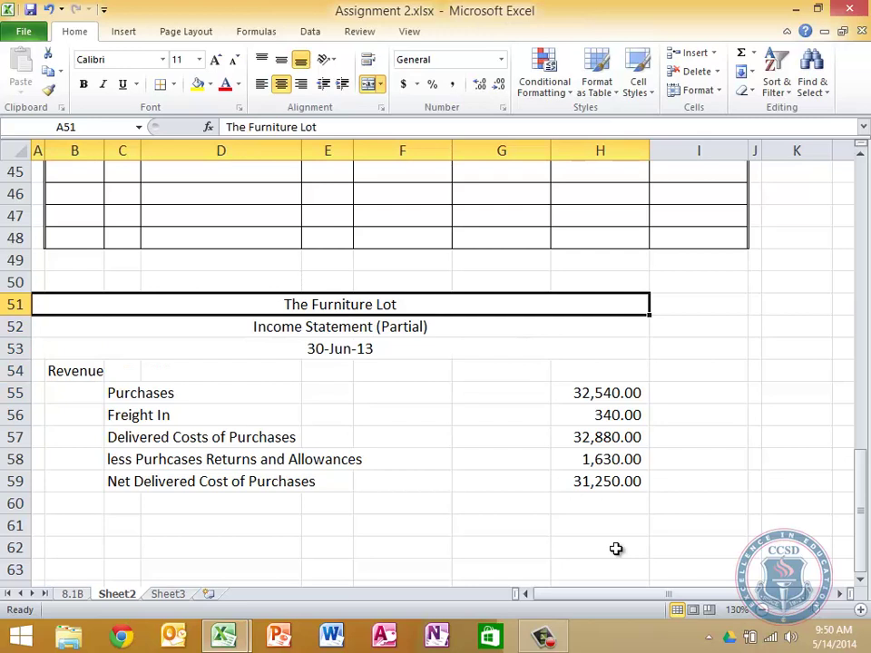
pyautogui.write('Es')
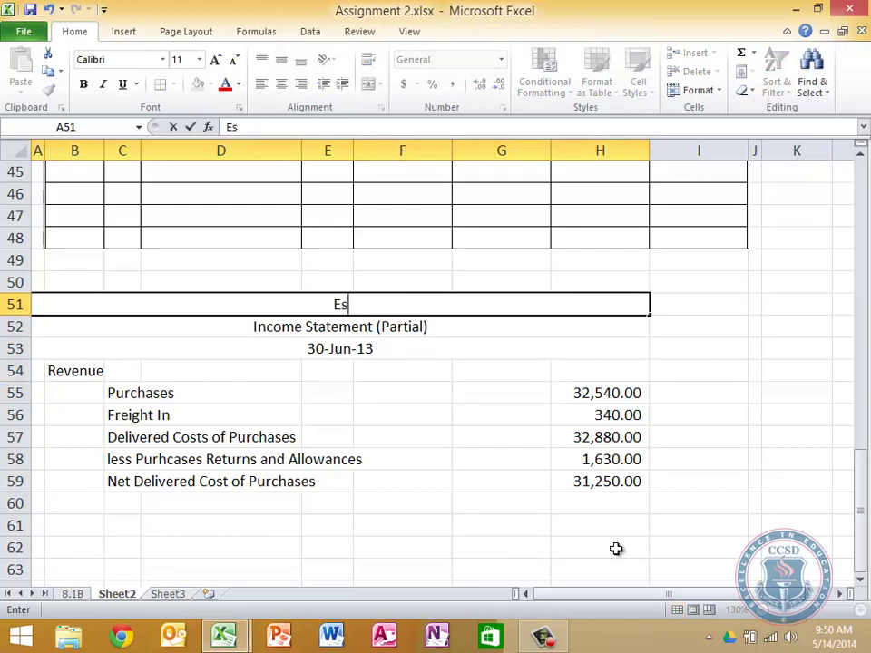
pyautogui.write('kimo Ski Shop')
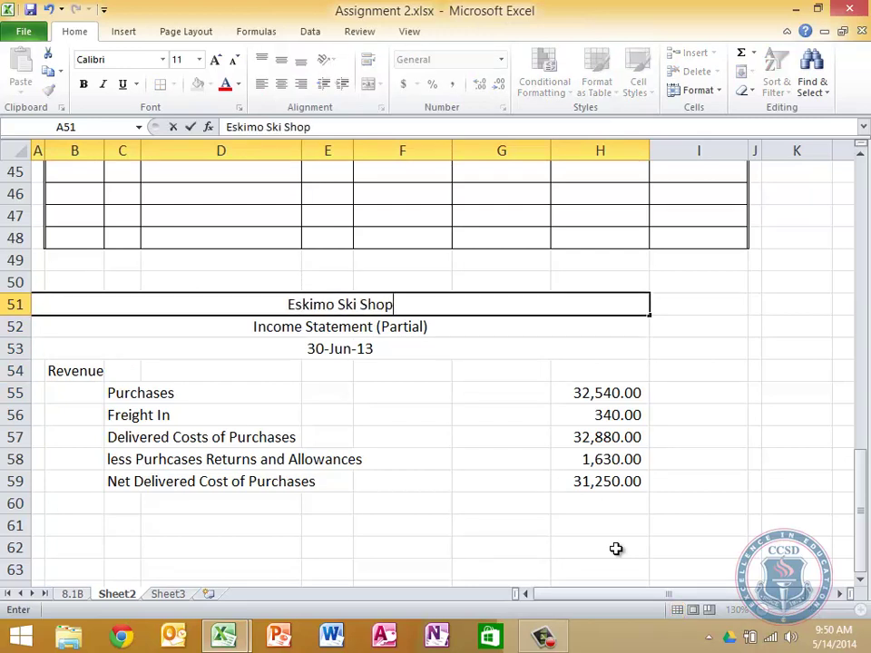
pyautogui.press('Return')
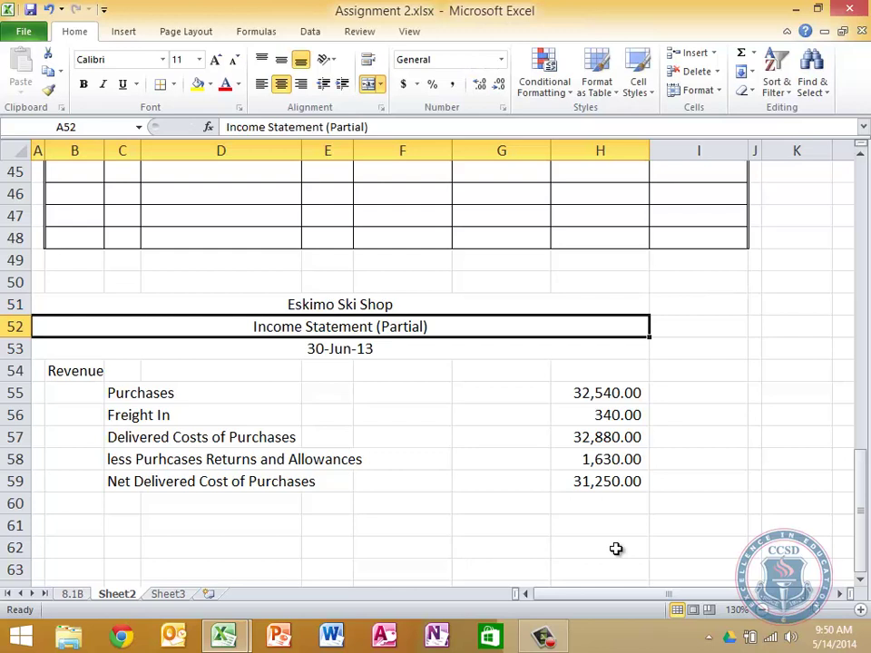
# - Rename the Sheet2 worksheet as 8.1B Cont
pyautogui.doubleClick(117, 593)
pyautogui.write('8.1C')
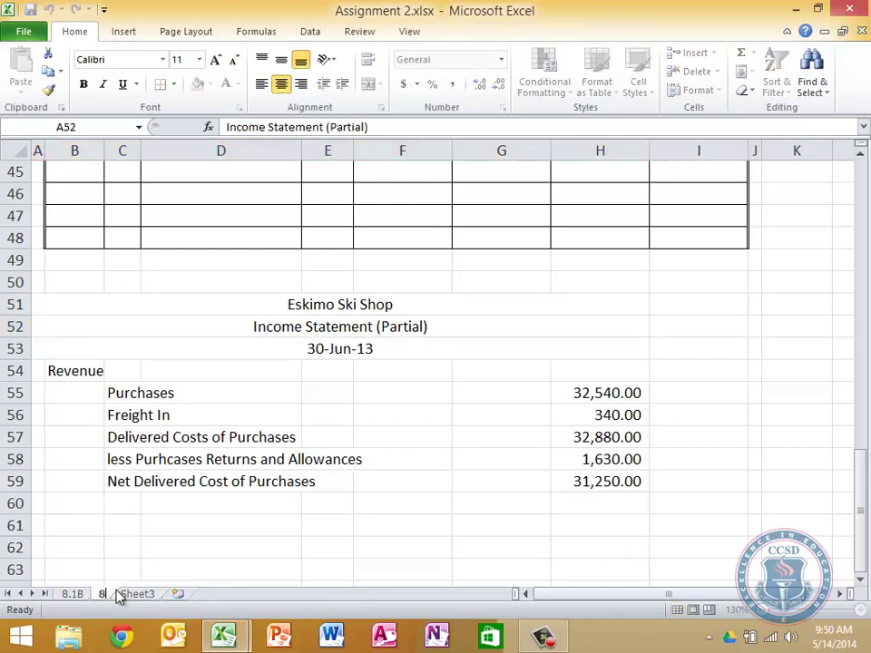
pyautogui.write(' Cont.')
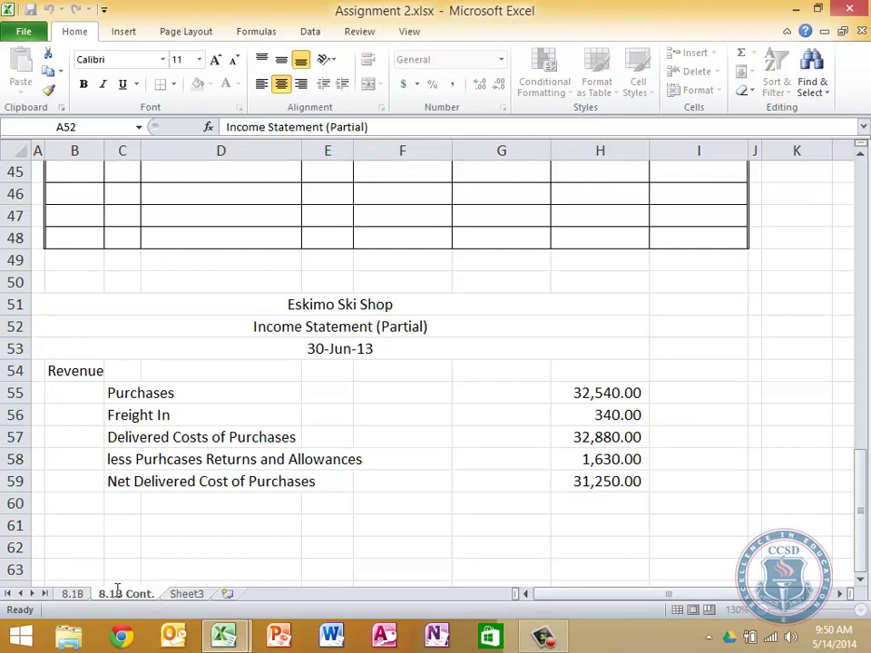
pyautogui.press('Return')
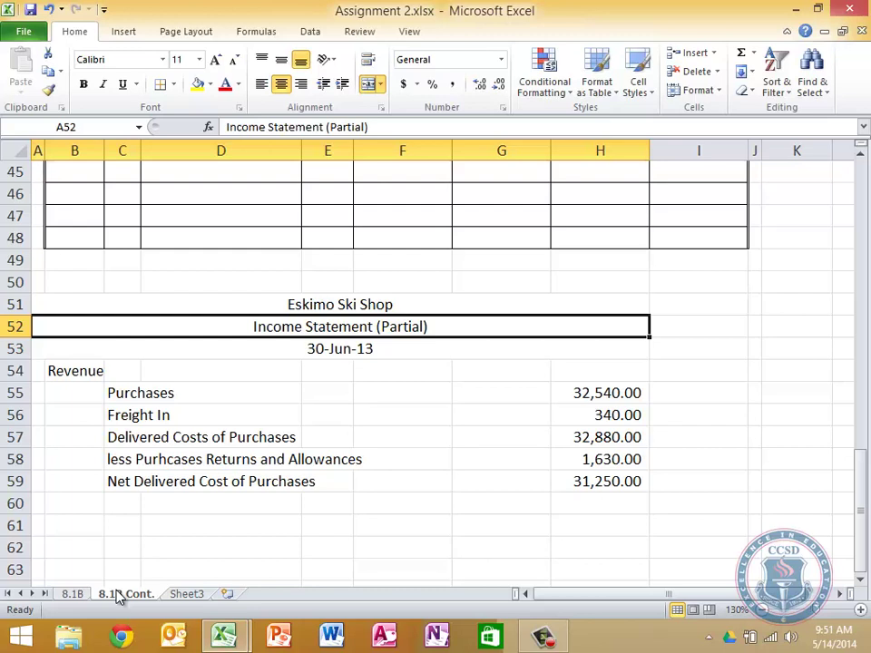
# - Go back to the 8.1B worksheet to look over the general journal entries
pyautogui.scroll(15, 118, 596)
pyautogui.click(70, 594)
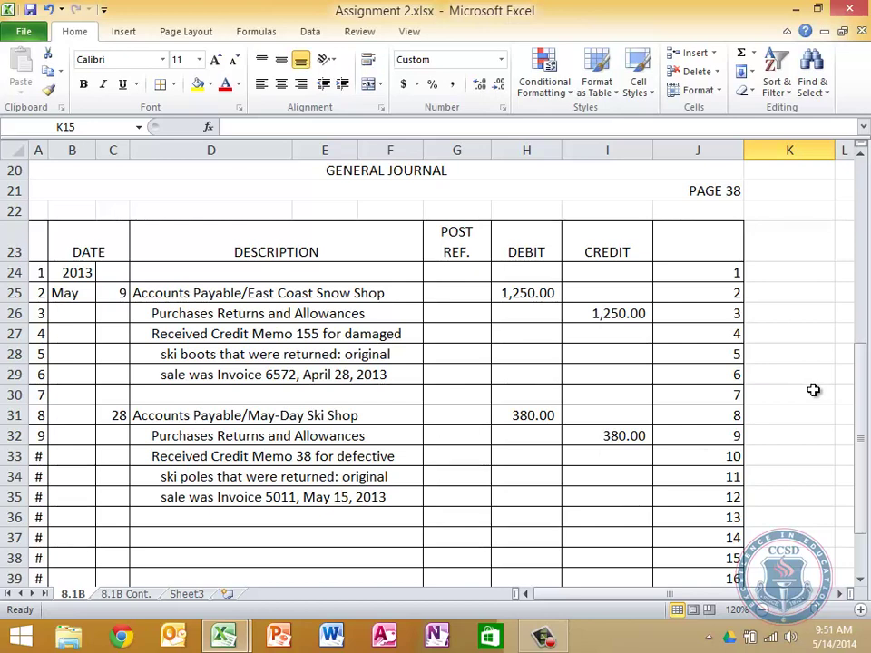
pyautogui.click(533, 640)
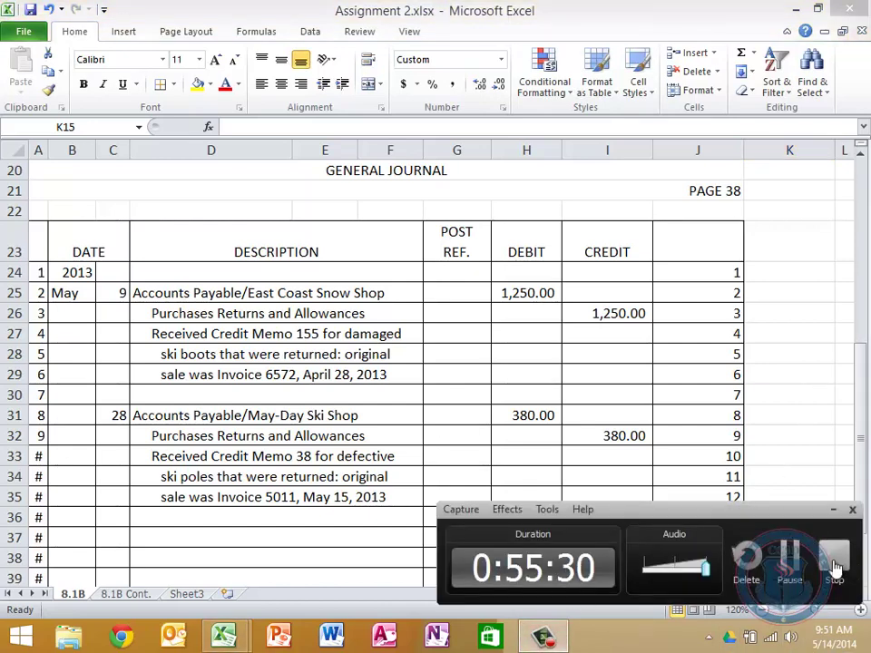